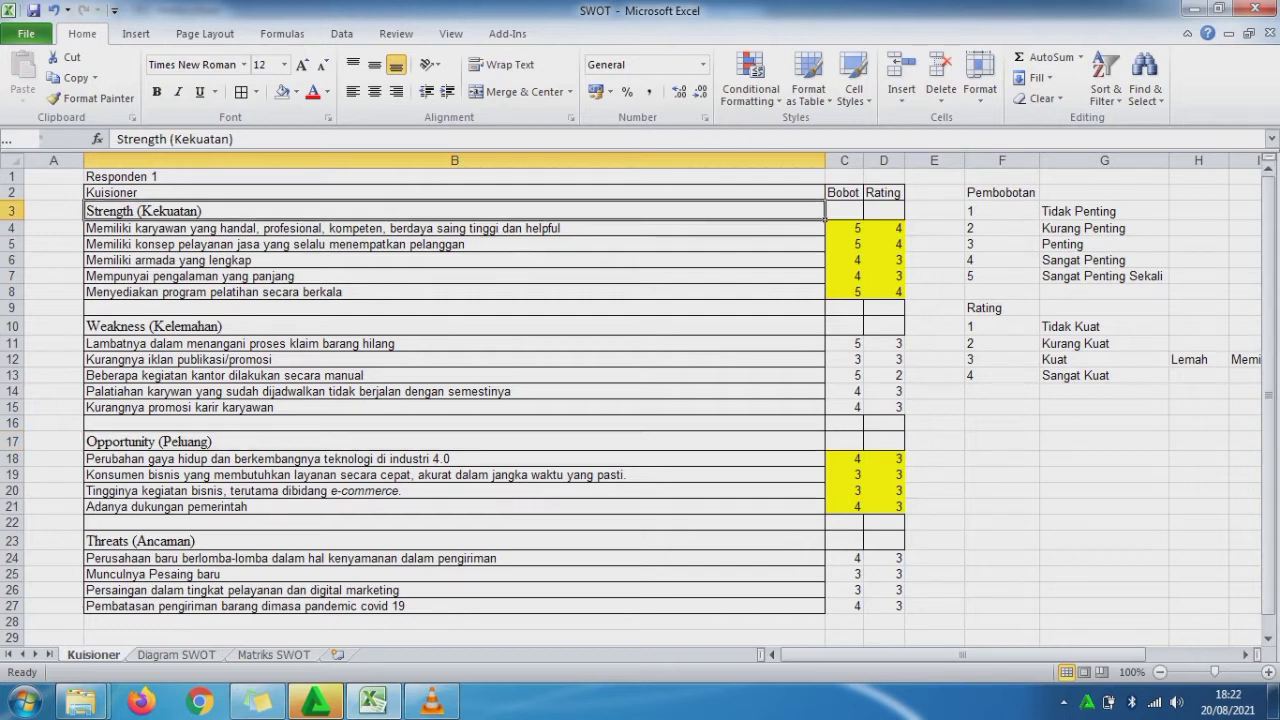
Step: Review the SWOT factor lists on the Kuisioner sheet and the score calculations and SWOT chart on the Diagram SWOT sheet
{"action": "left_click_drag", "start_coordinate": [818, 211], "coordinate": [825, 298]}
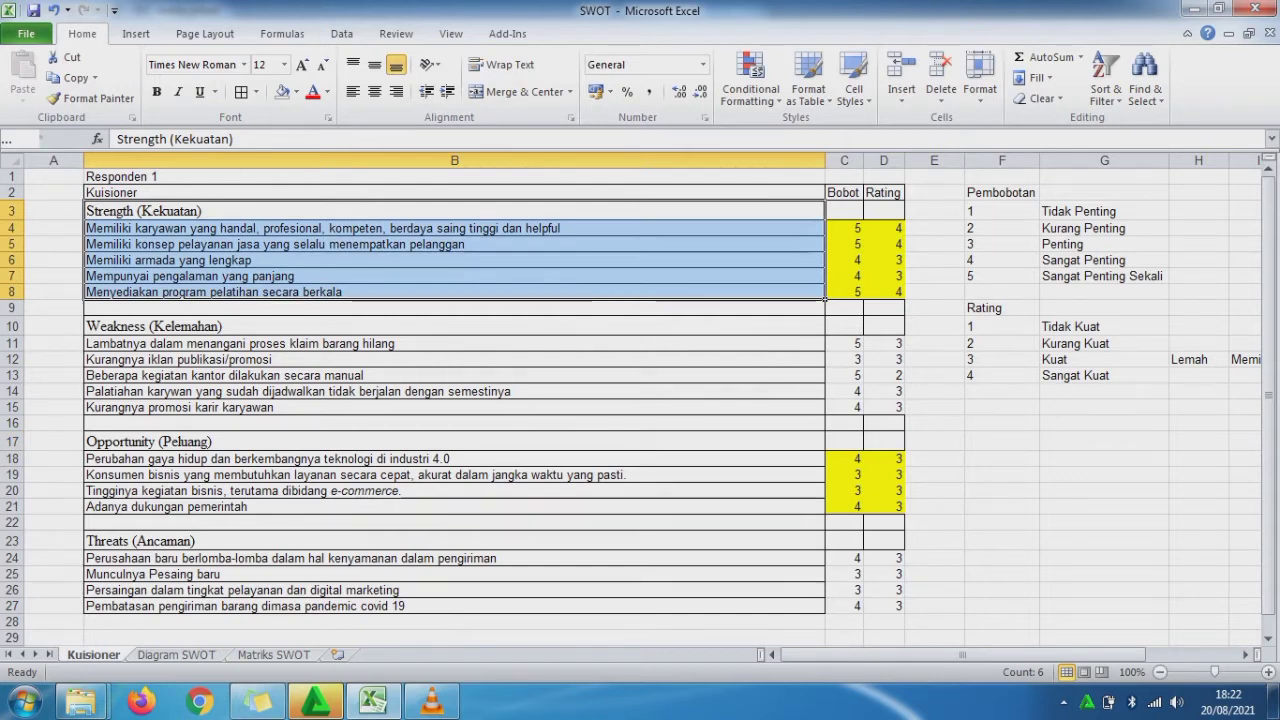
{"action": "left_click_drag", "start_coordinate": [820, 326], "coordinate": [825, 608]}
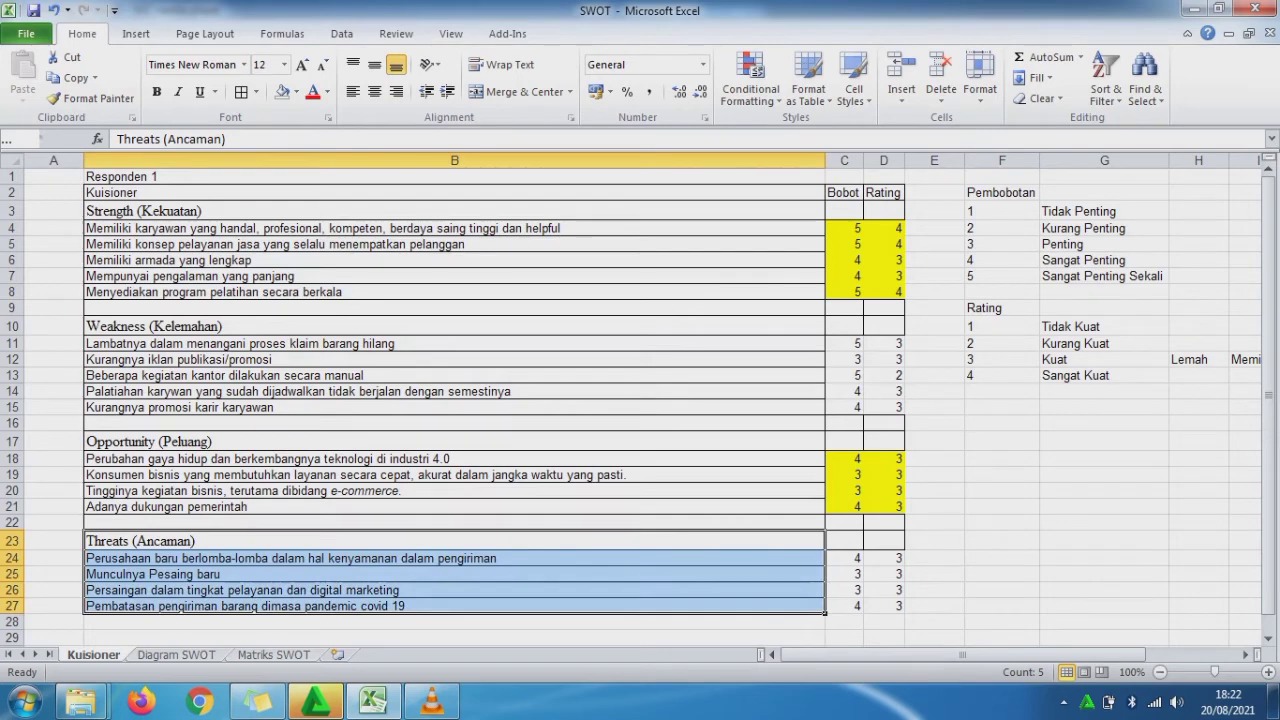
{"action": "left_click", "coordinate": [177, 655]}
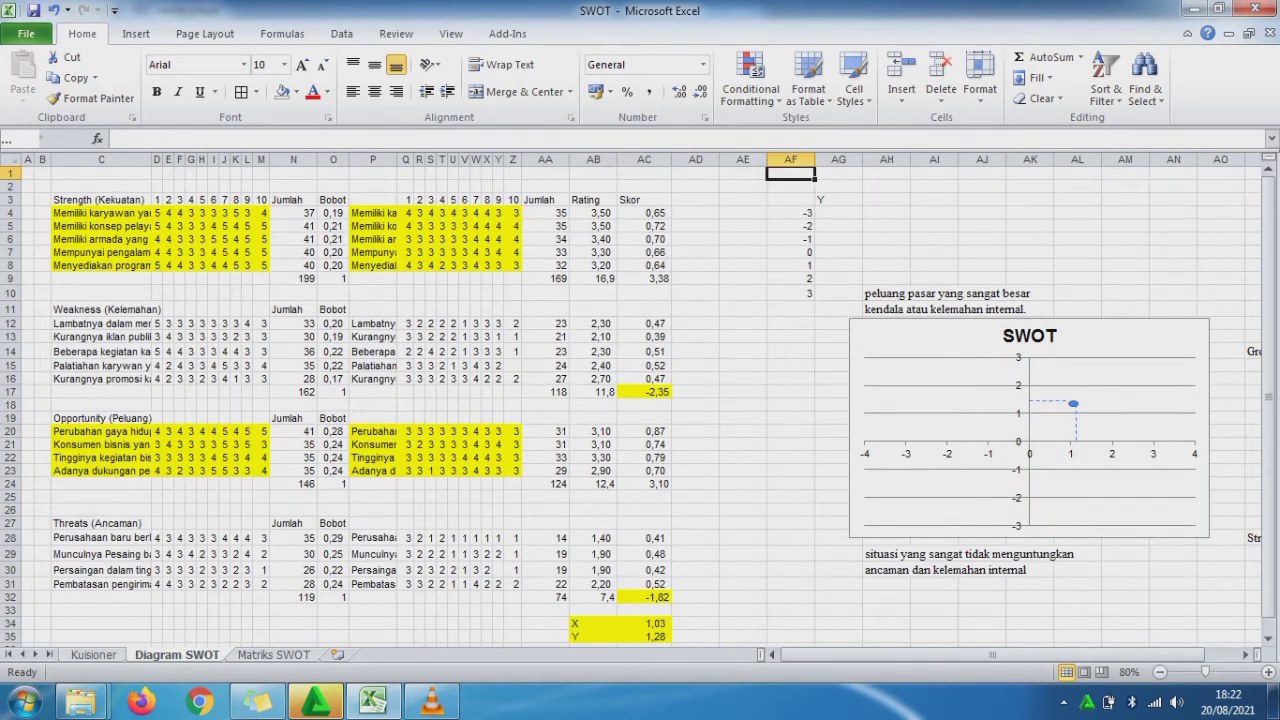
{"action": "left_click_drag", "start_coordinate": [293, 213], "coordinate": [645, 650]}
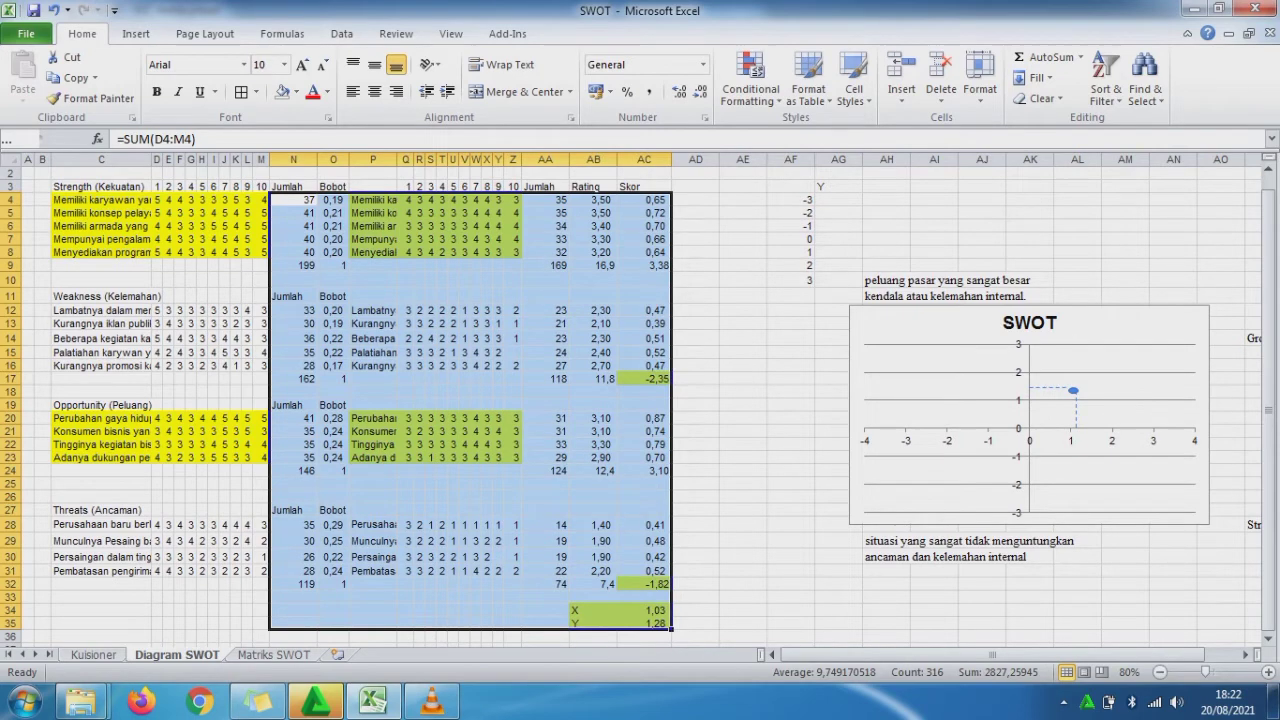
{"action": "left_click", "coordinate": [930, 328]}
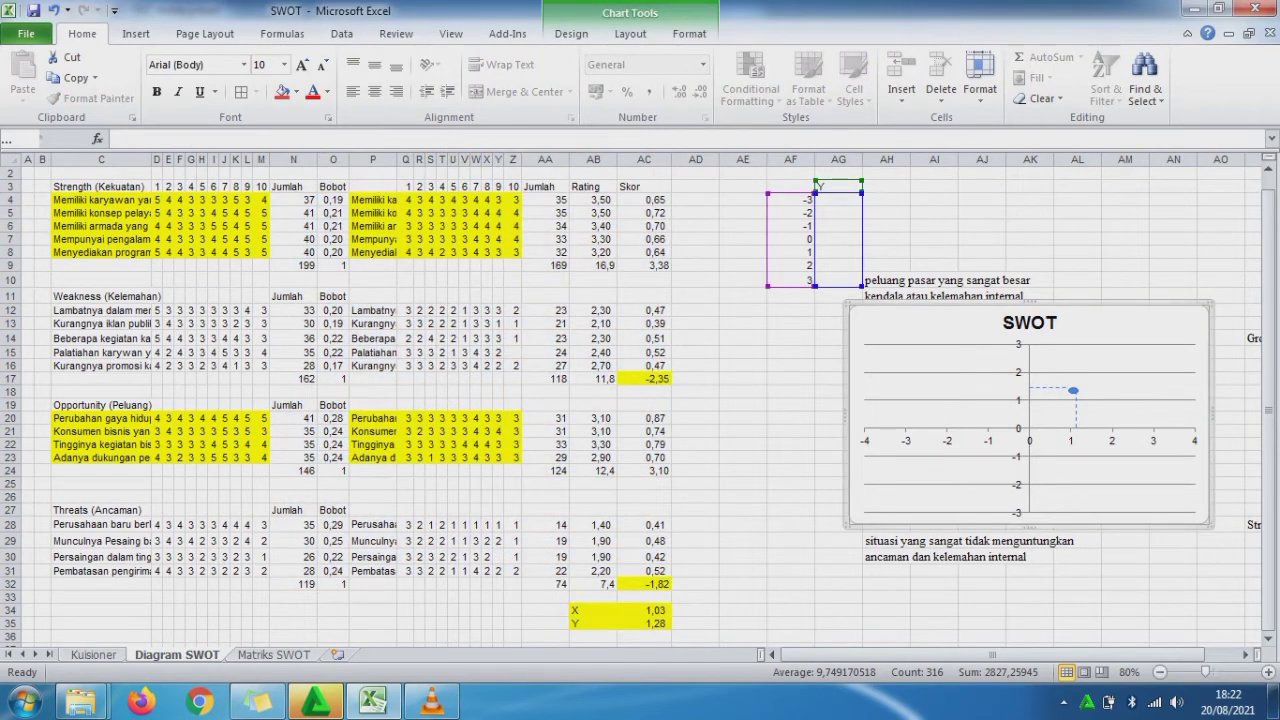
{"action": "key", "text": "Escape"}
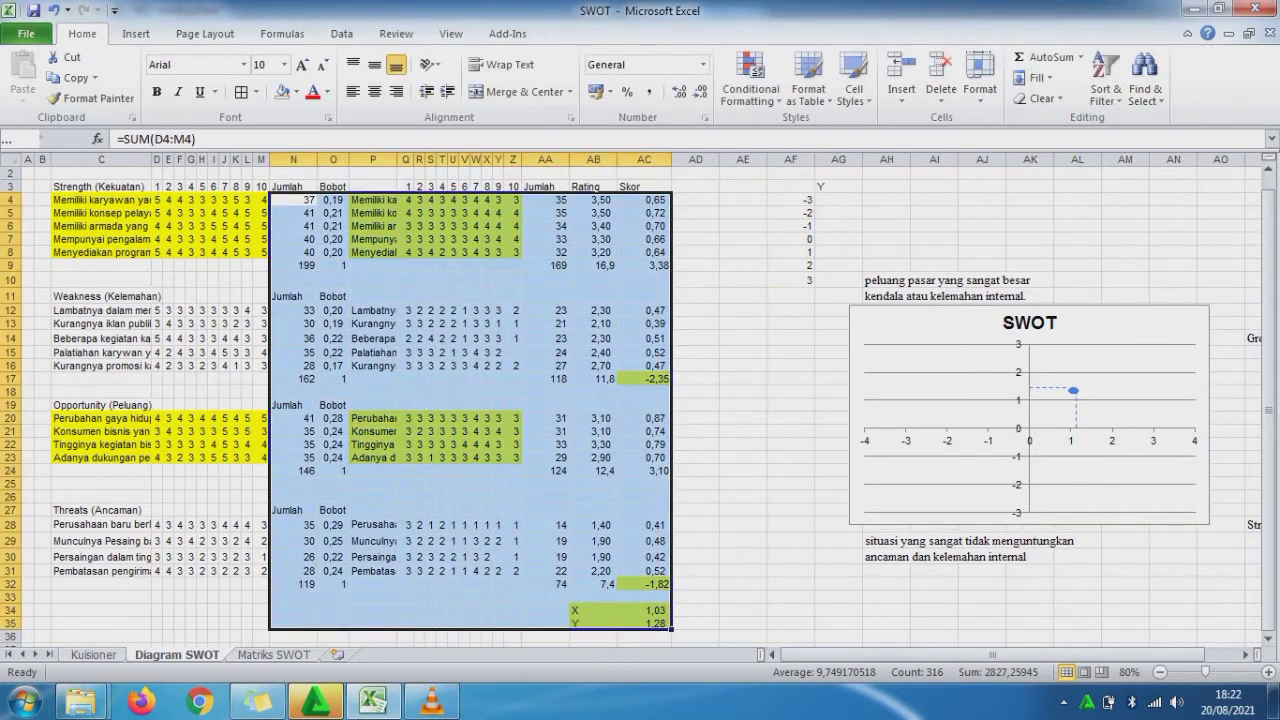
{"action": "left_click", "coordinate": [791, 338]}
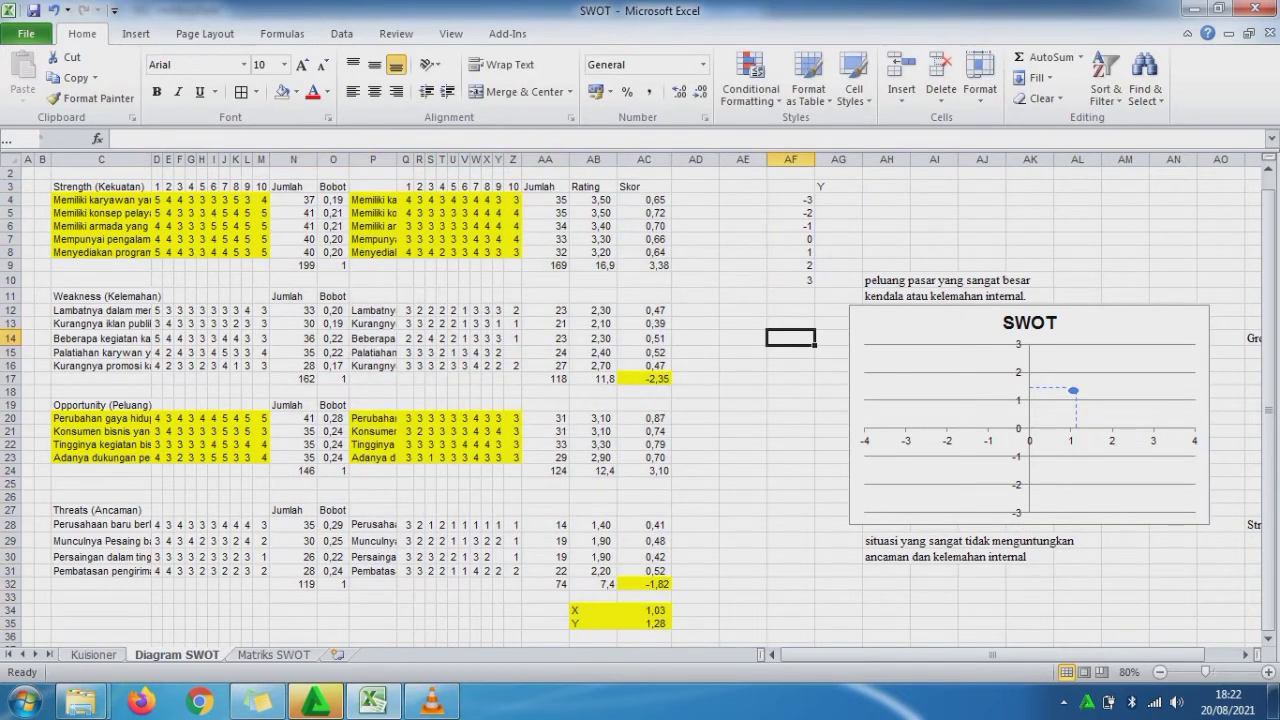
{"action": "left_click_drag", "start_coordinate": [993, 654], "coordinate": [1024, 654]}
{"action": "left_click", "coordinate": [1090, 597]}
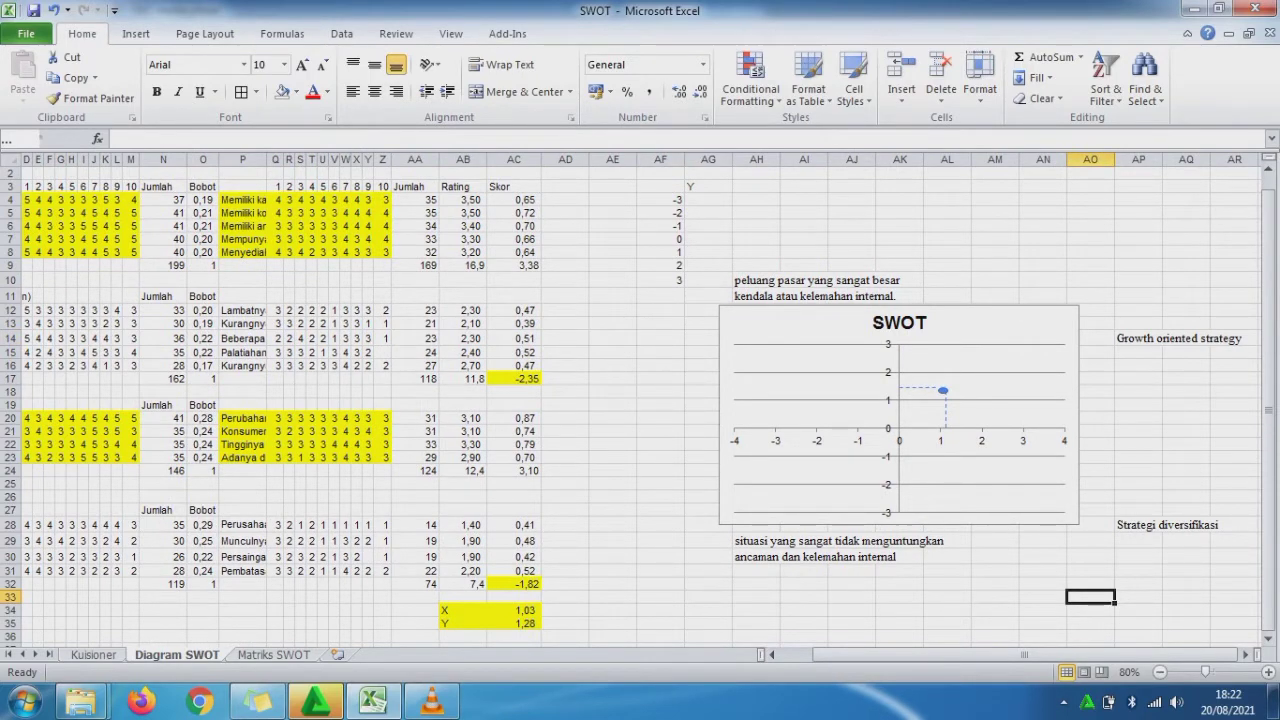
{"action": "left_click", "coordinate": [942, 389]}
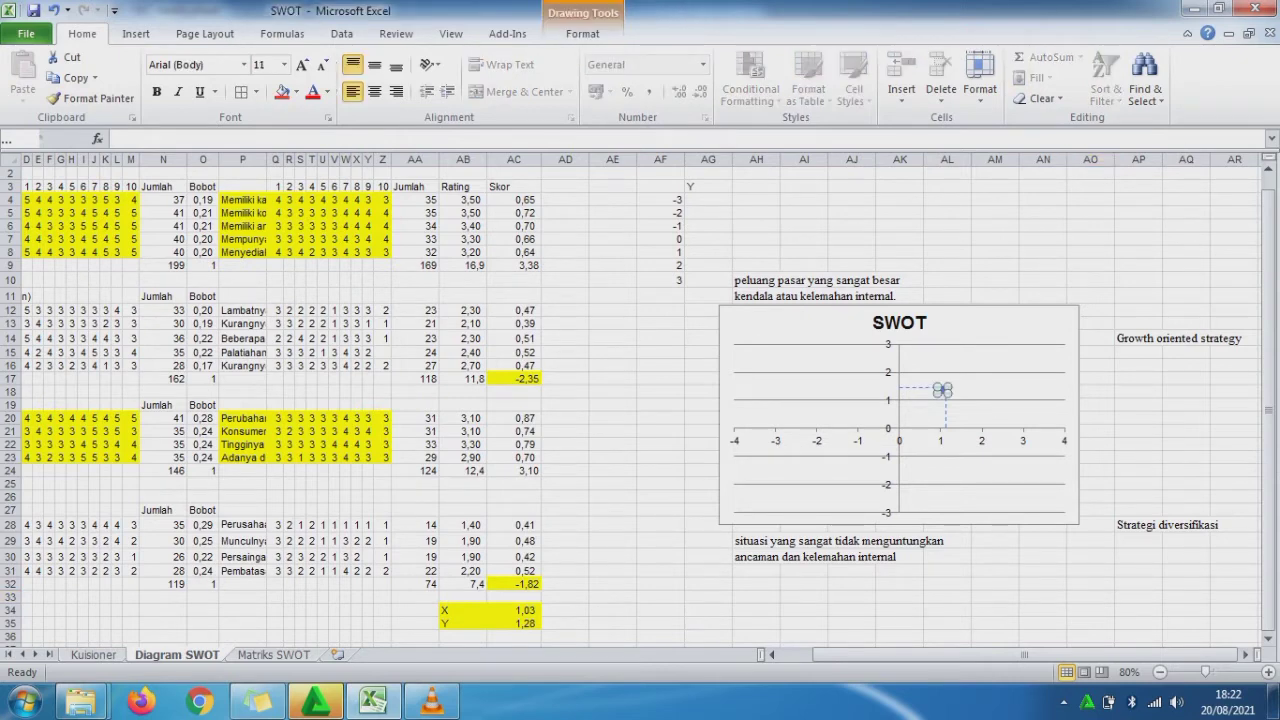
{"action": "left_click", "coordinate": [995, 597]}
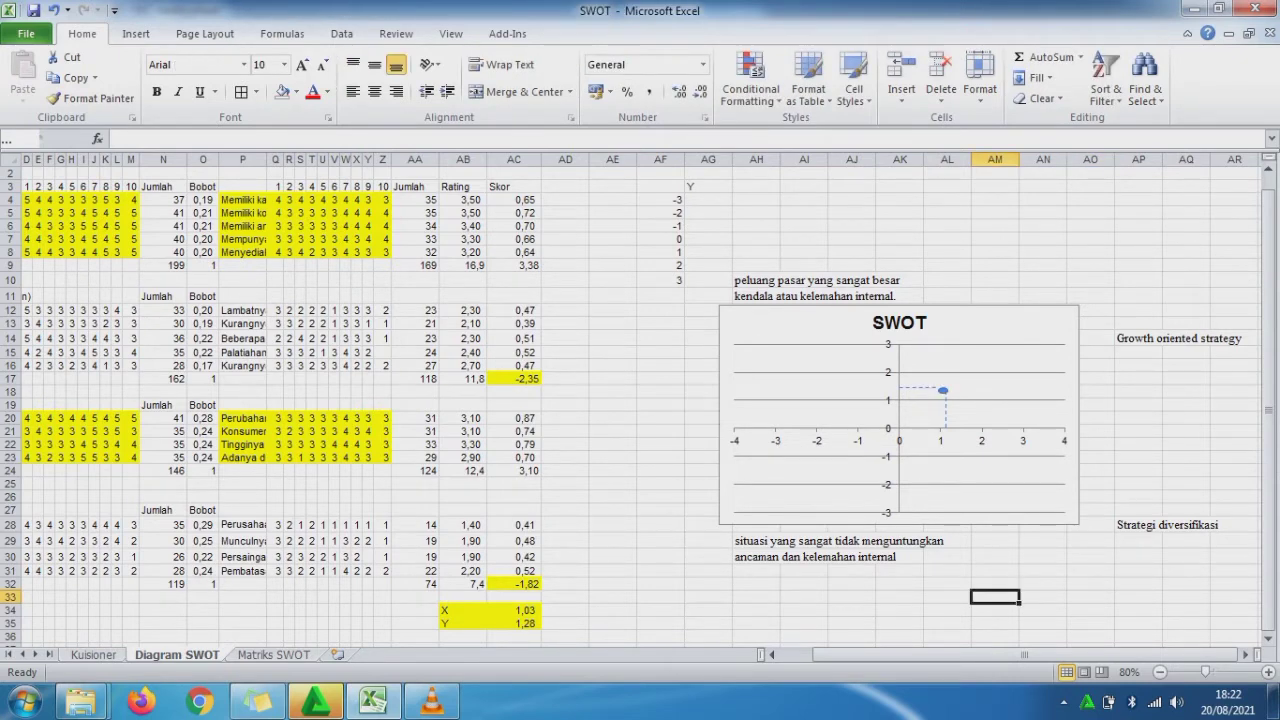
Step: Examine the Strength, Weakness, Opportunity and Threats headings of the table on the Matriks SWOT sheet
{"action": "key", "text": "ctrl+Page_Down"}
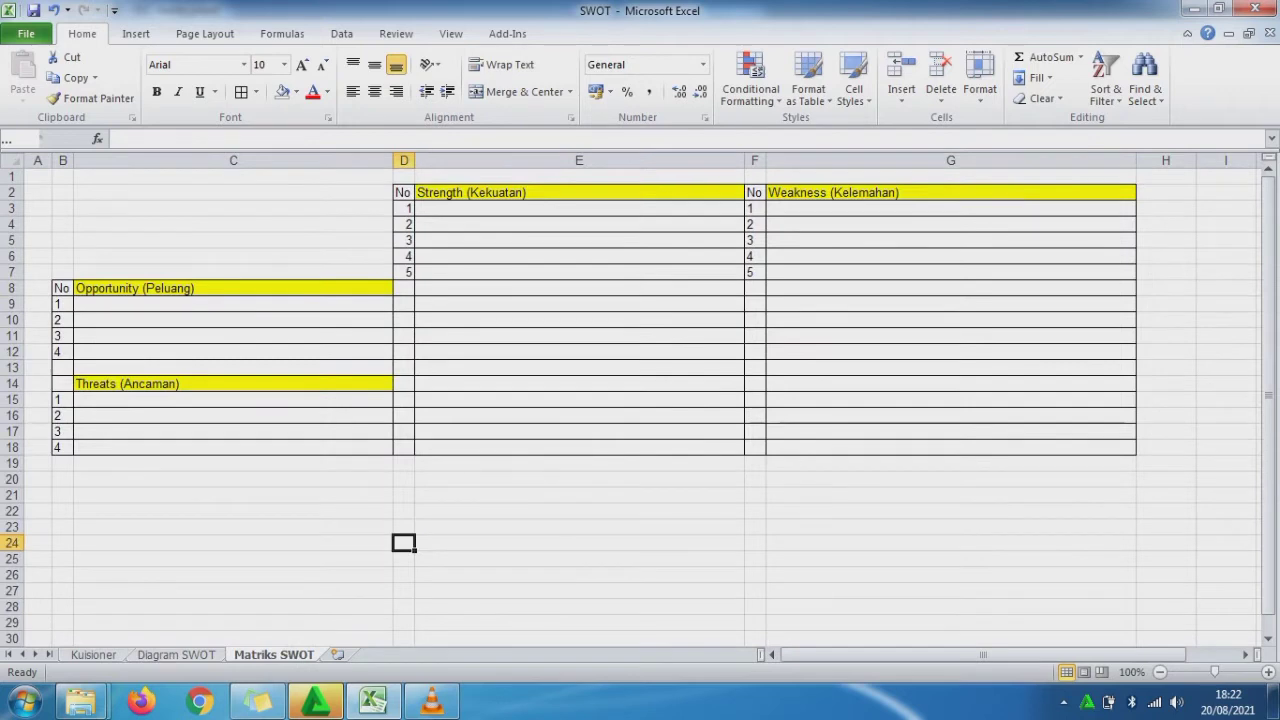
{"action": "left_click", "coordinate": [742, 197]}
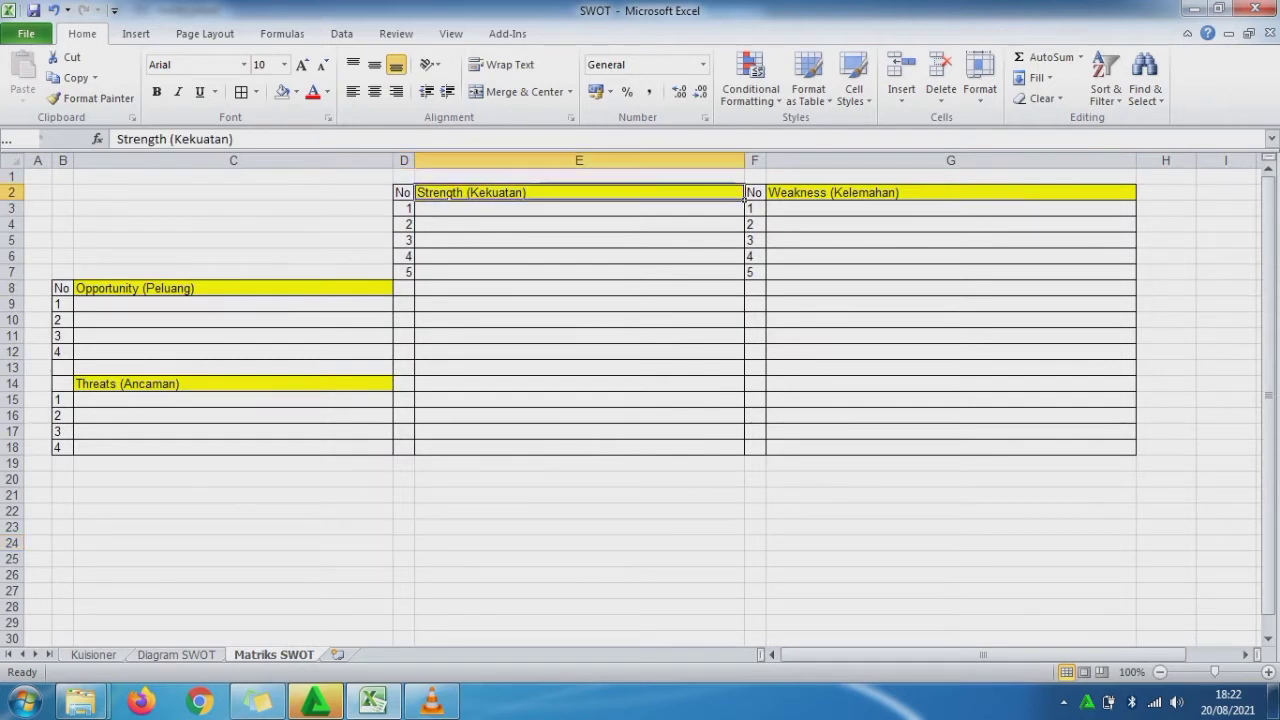
{"action": "left_click", "coordinate": [1120, 195]}
{"action": "left_click", "coordinate": [390, 292]}
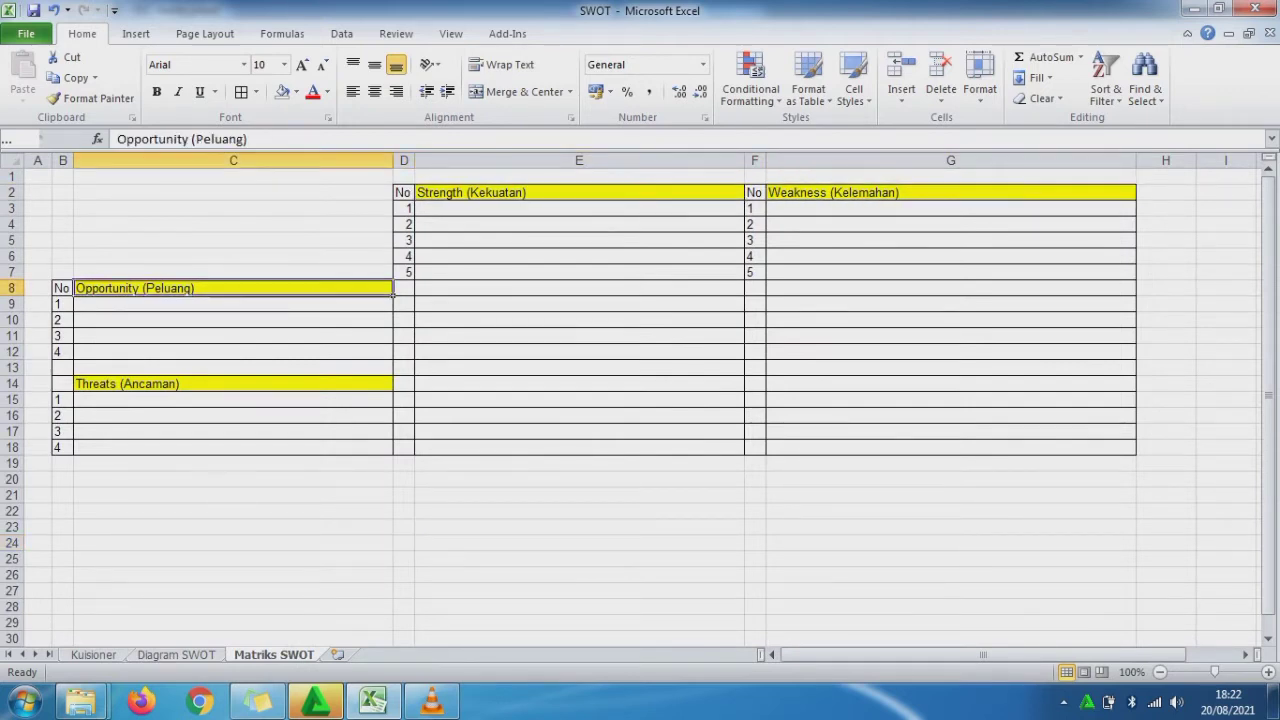
{"action": "left_click", "coordinate": [391, 388]}
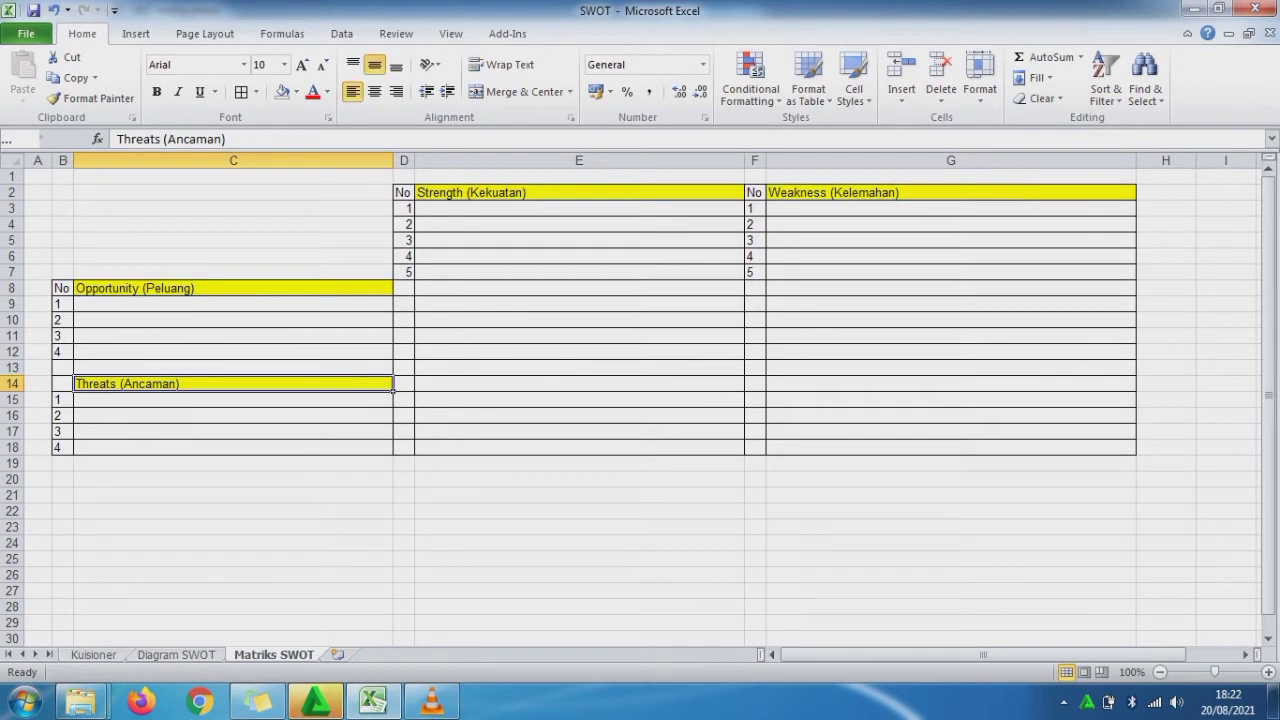
Step: Copy the five Strength statements in B4:B8 of the Kuisioner sheet into the Matriks SWOT Strength column, starting at E3
{"action": "left_click", "coordinate": [93, 655]}
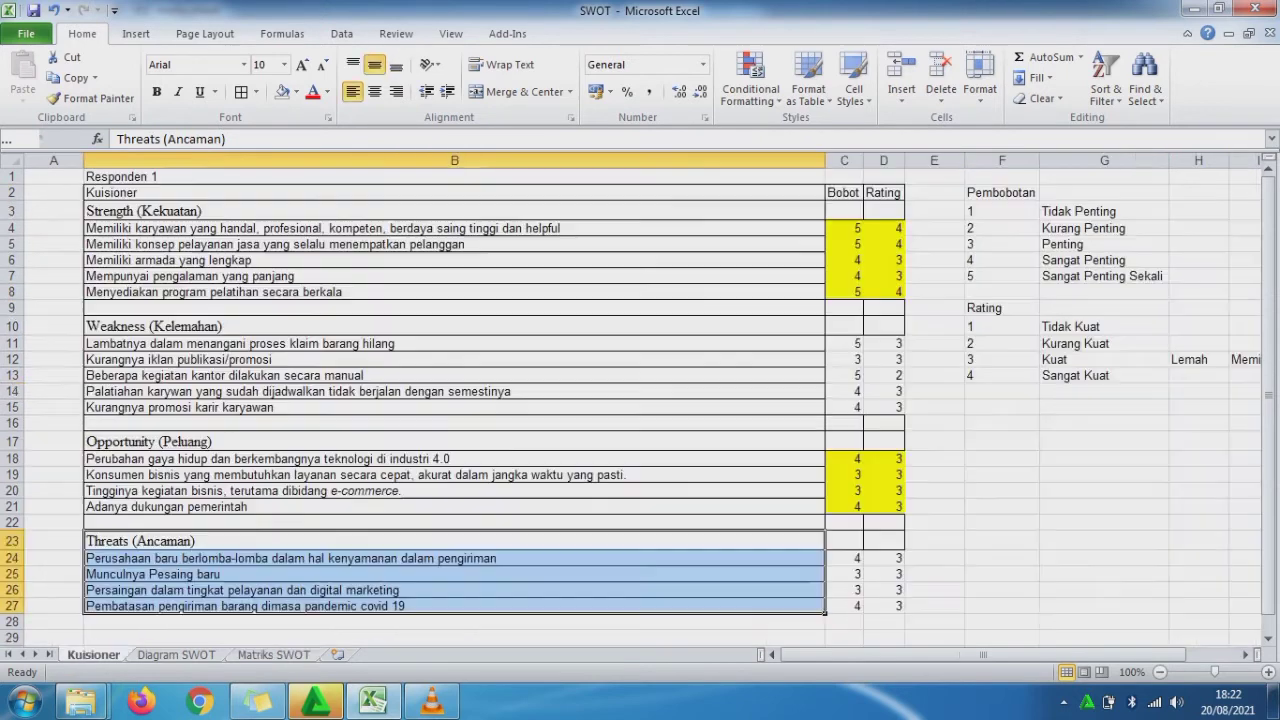
{"action": "left_click", "coordinate": [340, 229]}
{"action": "left_click_drag", "start_coordinate": [340, 229], "coordinate": [340, 292]}
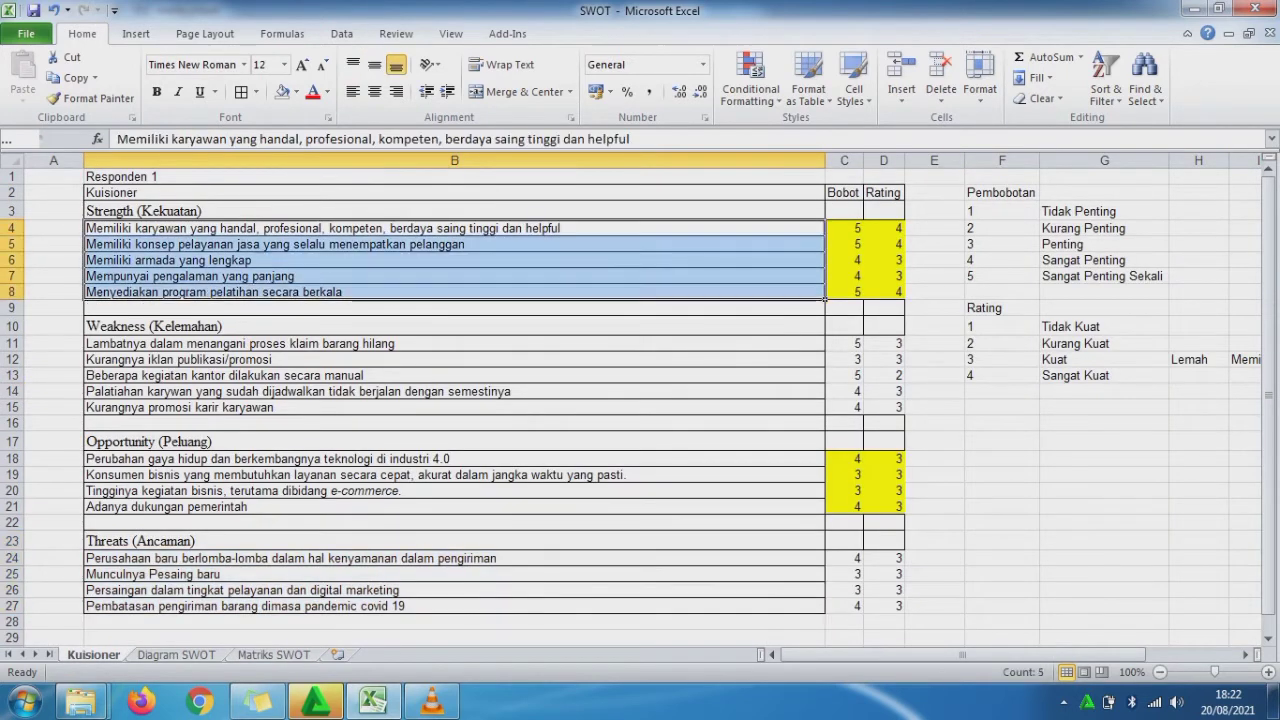
{"action": "key", "text": "ctrl+c"}
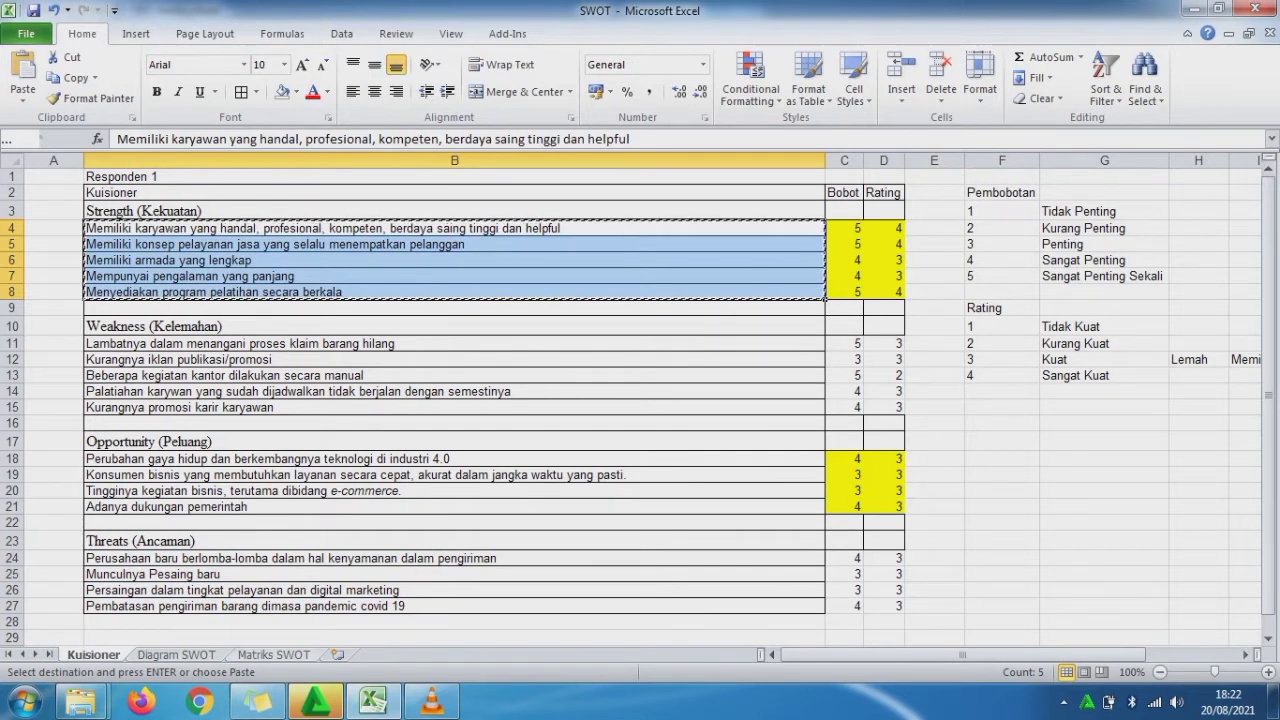
{"action": "left_click", "coordinate": [273, 655]}
{"action": "left_click", "coordinate": [744, 210]}
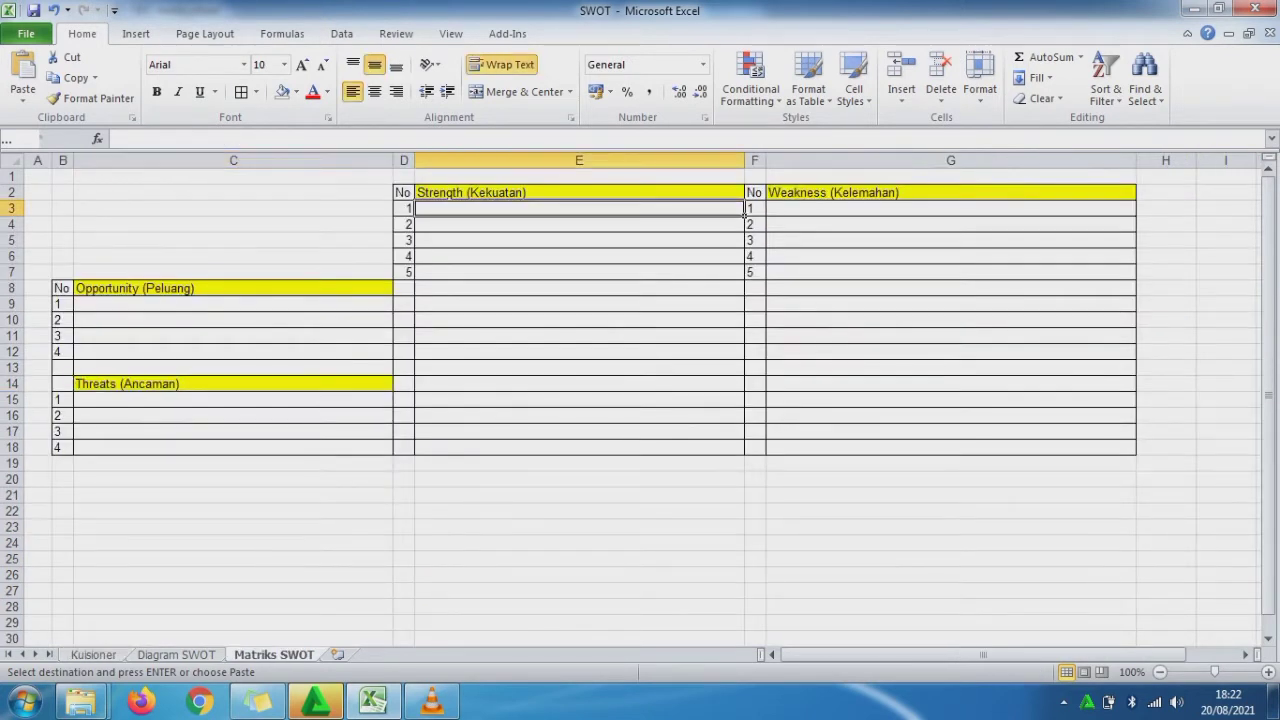
{"action": "key", "text": "ctrl+v"}
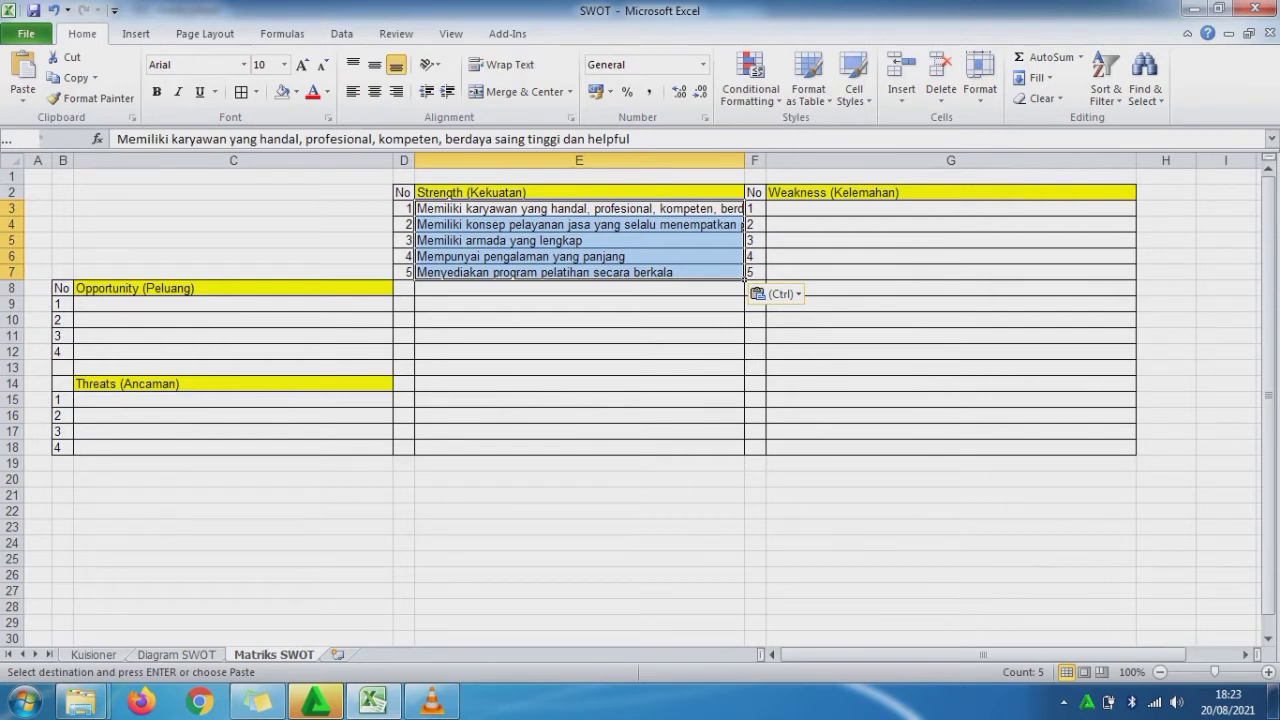
Step: Copy the five Weakness statements in B11:B15 of the Kuisioner sheet into the Matriks SWOT Weakness column, starting at G3
{"action": "left_click", "coordinate": [93, 655]}
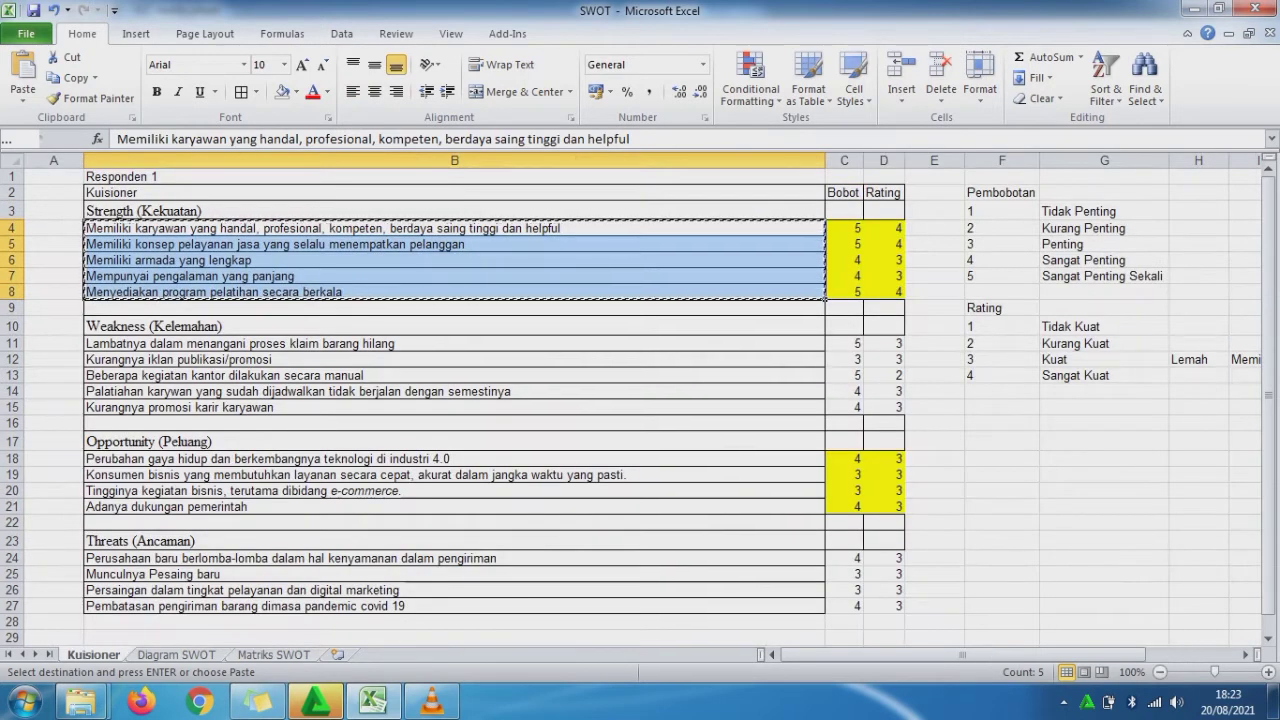
{"action": "left_click_drag", "start_coordinate": [340, 343], "coordinate": [340, 407]}
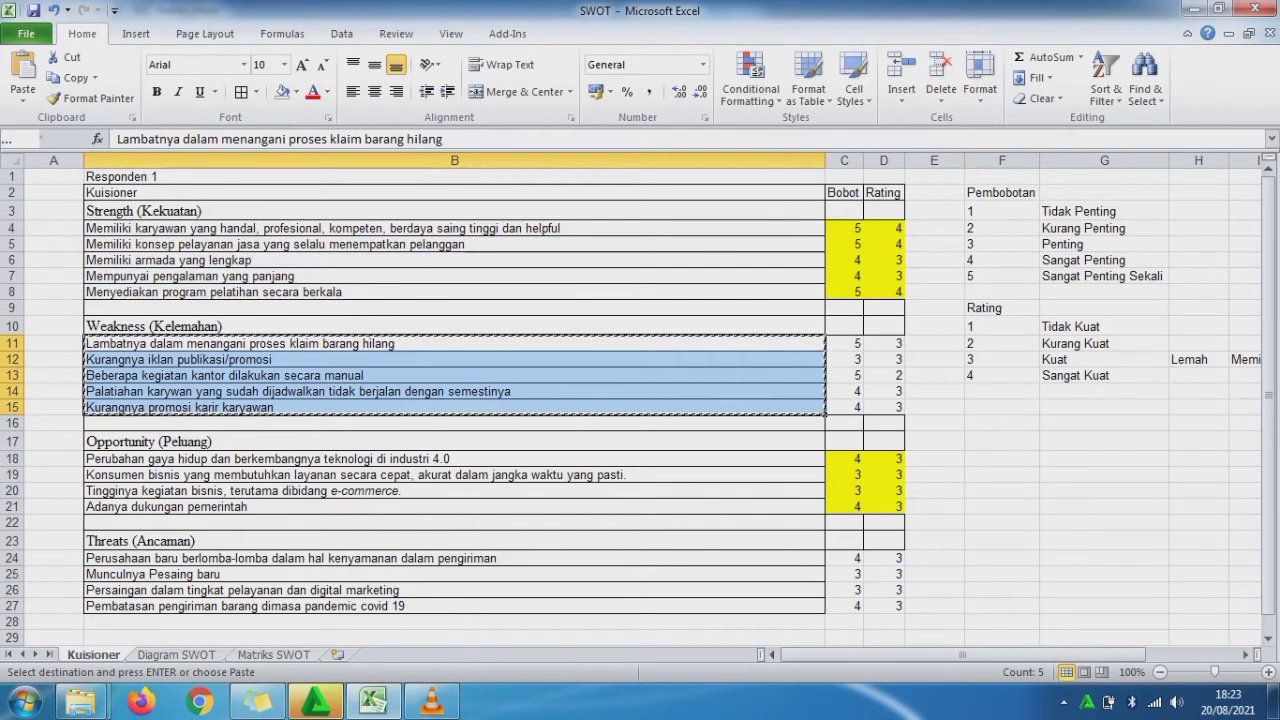
{"action": "key", "text": "ctrl+c"}
{"action": "left_click", "coordinate": [274, 655]}
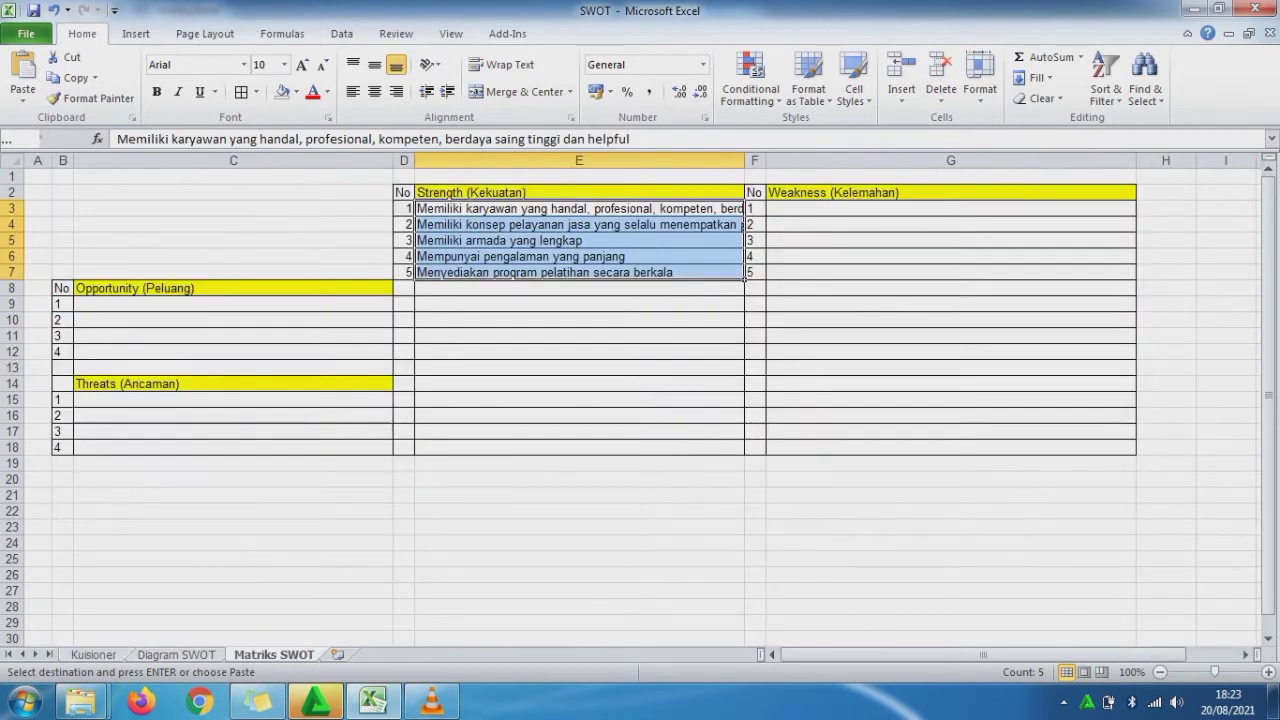
{"action": "left_click", "coordinate": [950, 209]}
{"action": "key", "text": "ctrl+v"}
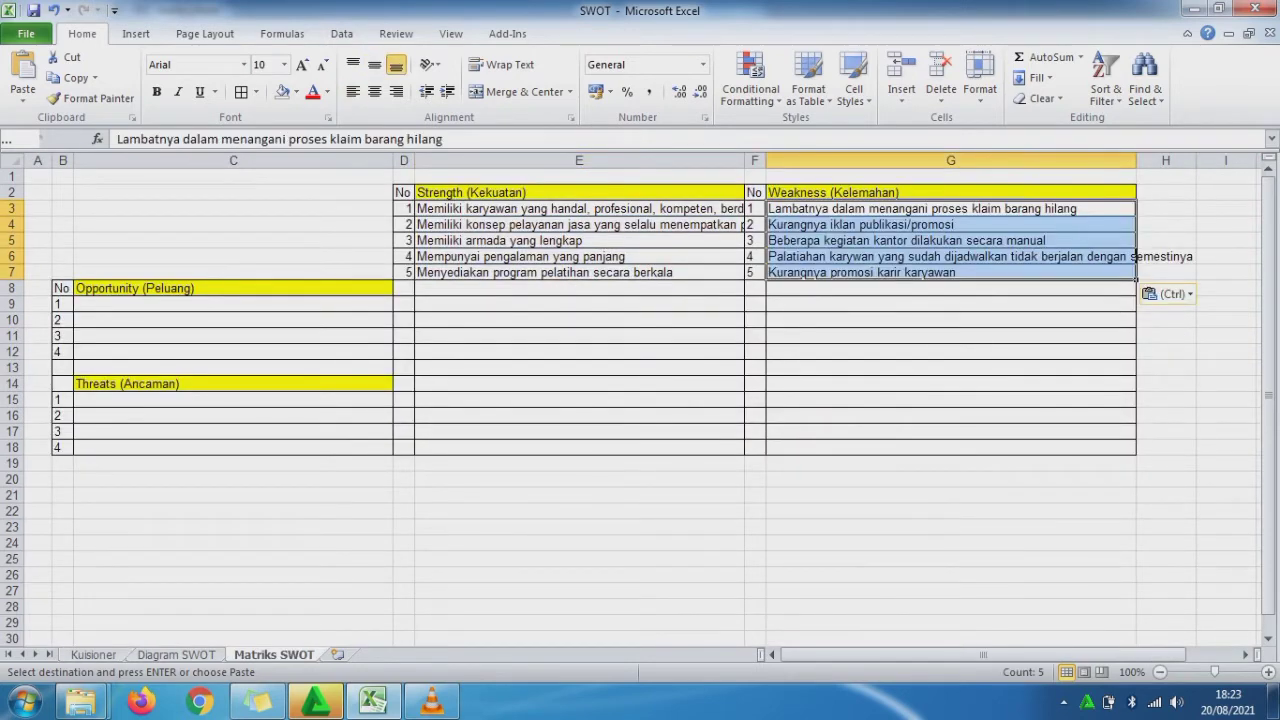
Step: Copy the four Opportunity statements in B18:B21 of the Kuisioner sheet under the Matriks SWOT Opportunity heading, starting at C9
{"action": "left_click", "coordinate": [93, 655]}
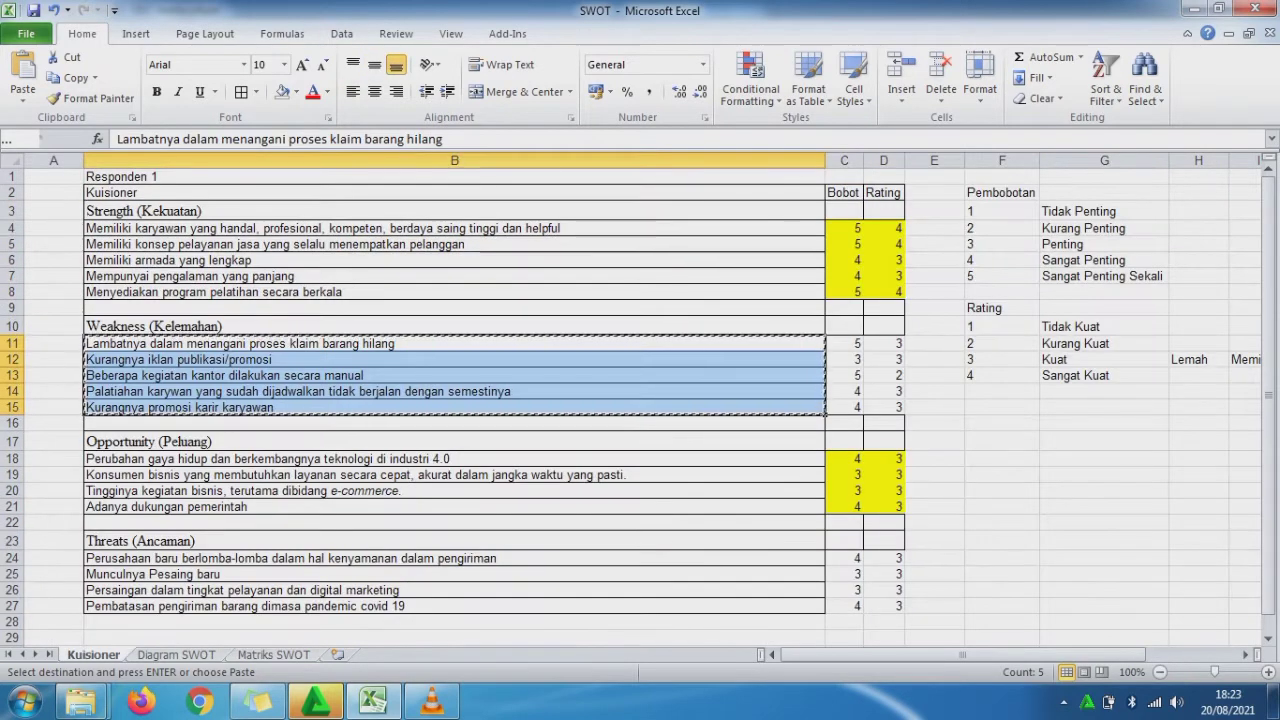
{"action": "left_click_drag", "start_coordinate": [454, 459], "coordinate": [454, 507]}
{"action": "key", "text": "ctrl+c"}
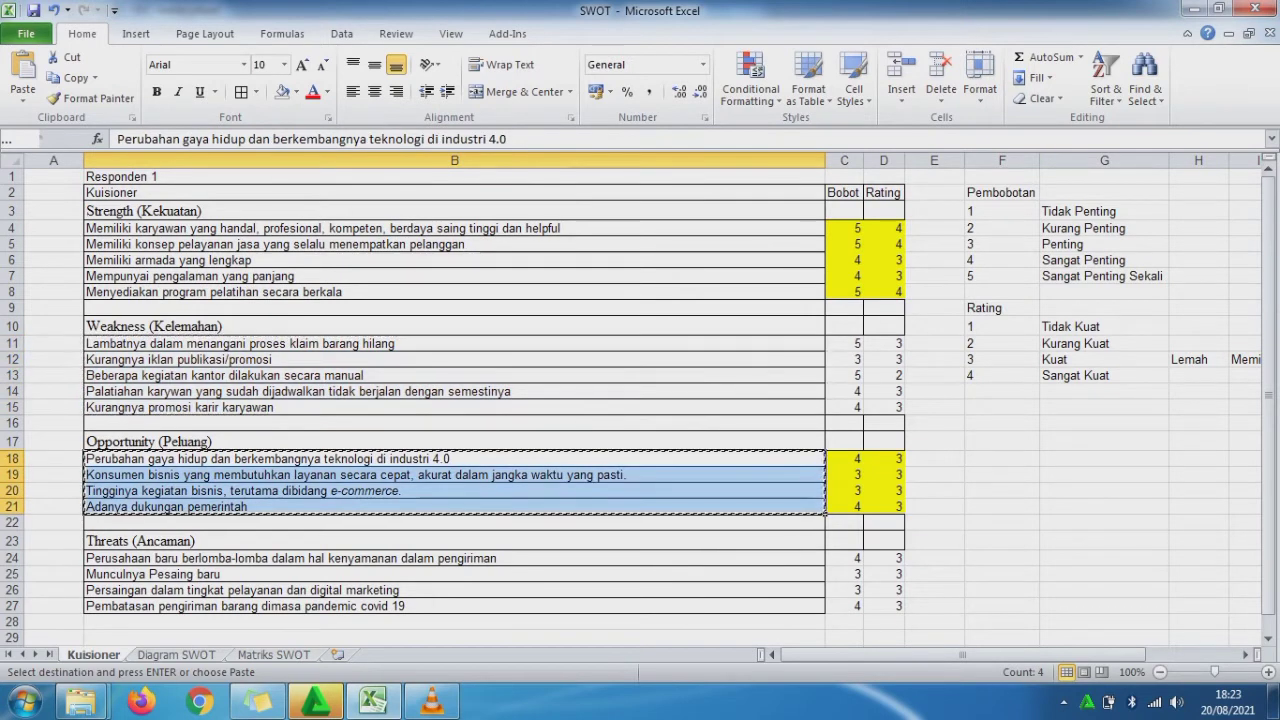
{"action": "left_click", "coordinate": [274, 655]}
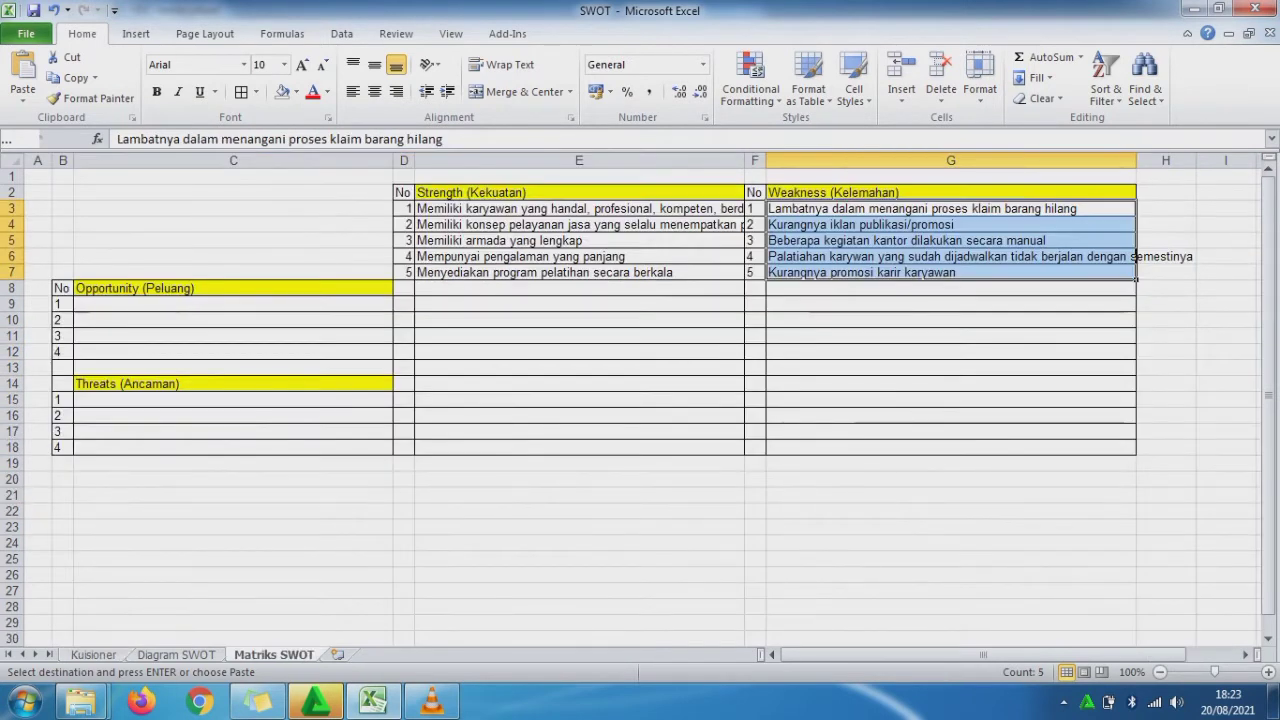
{"action": "left_click", "coordinate": [392, 304]}
{"action": "key", "text": "ctrl+v"}
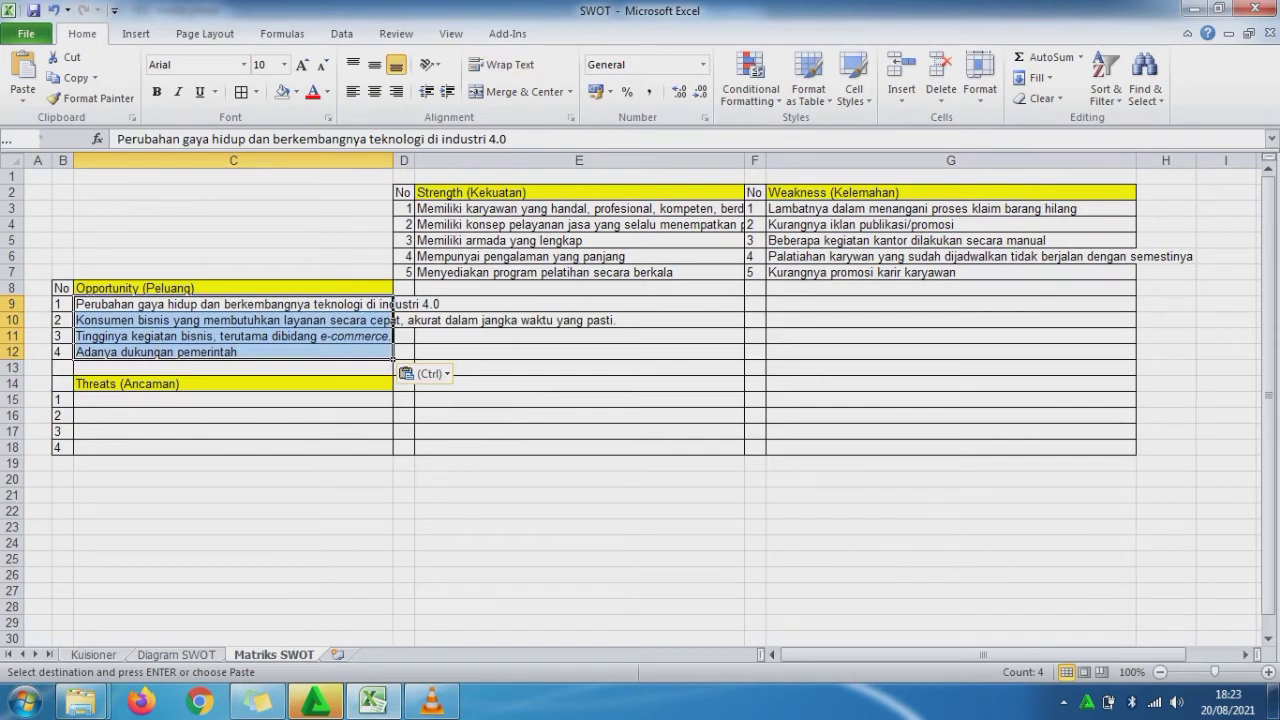
Step: Copy the four Threats statements in B24:B27 of the Kuisioner sheet under the Matriks SWOT Threats heading, starting at C15
{"action": "left_click", "coordinate": [93, 655]}
{"action": "left_click", "coordinate": [454, 559]}
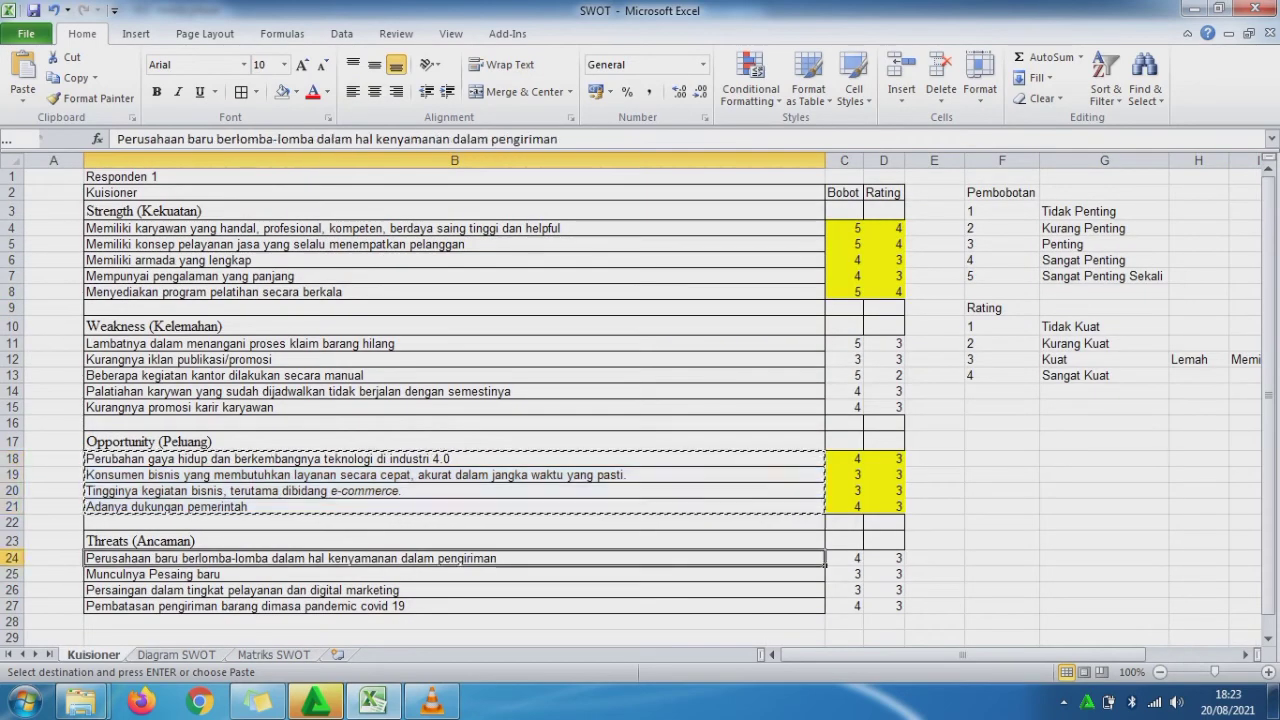
{"action": "key", "text": "shift+Down"}
{"action": "key", "text": "shift+Down"}
{"action": "key", "text": "shift+Down"}
{"action": "key", "text": "ctrl+c"}
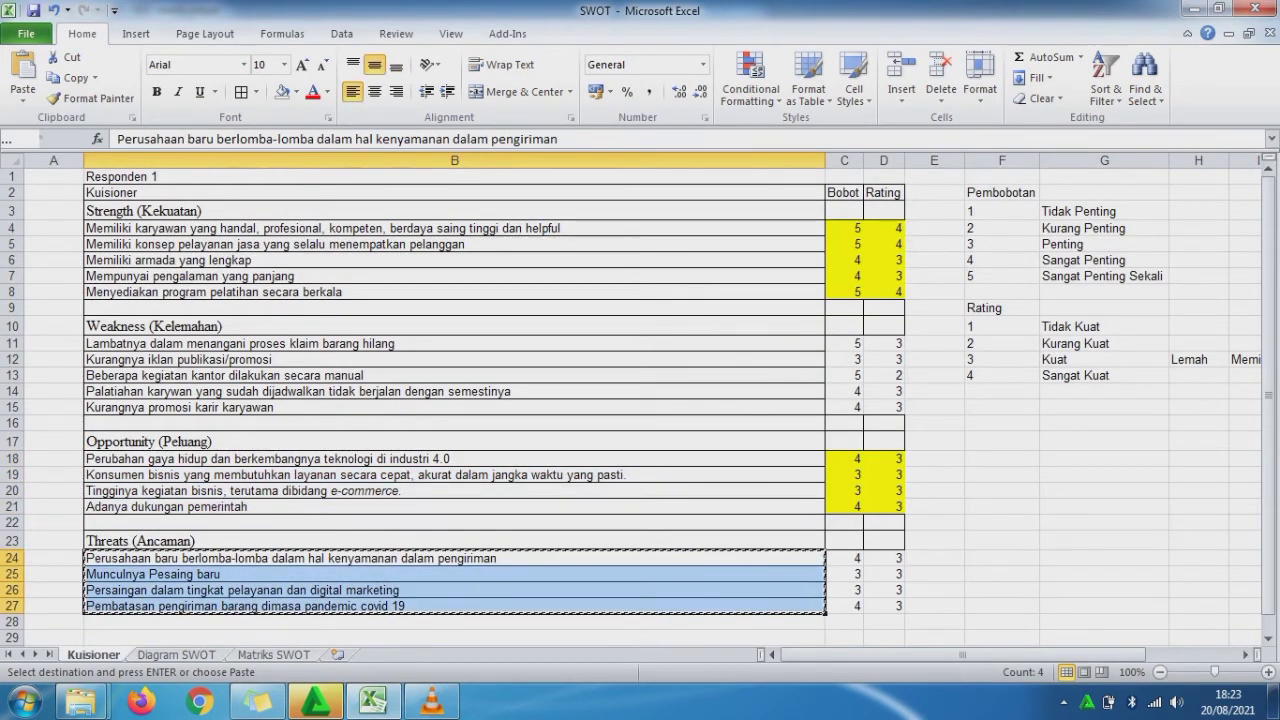
{"action": "left_click", "coordinate": [273, 655]}
{"action": "left_click", "coordinate": [233, 400]}
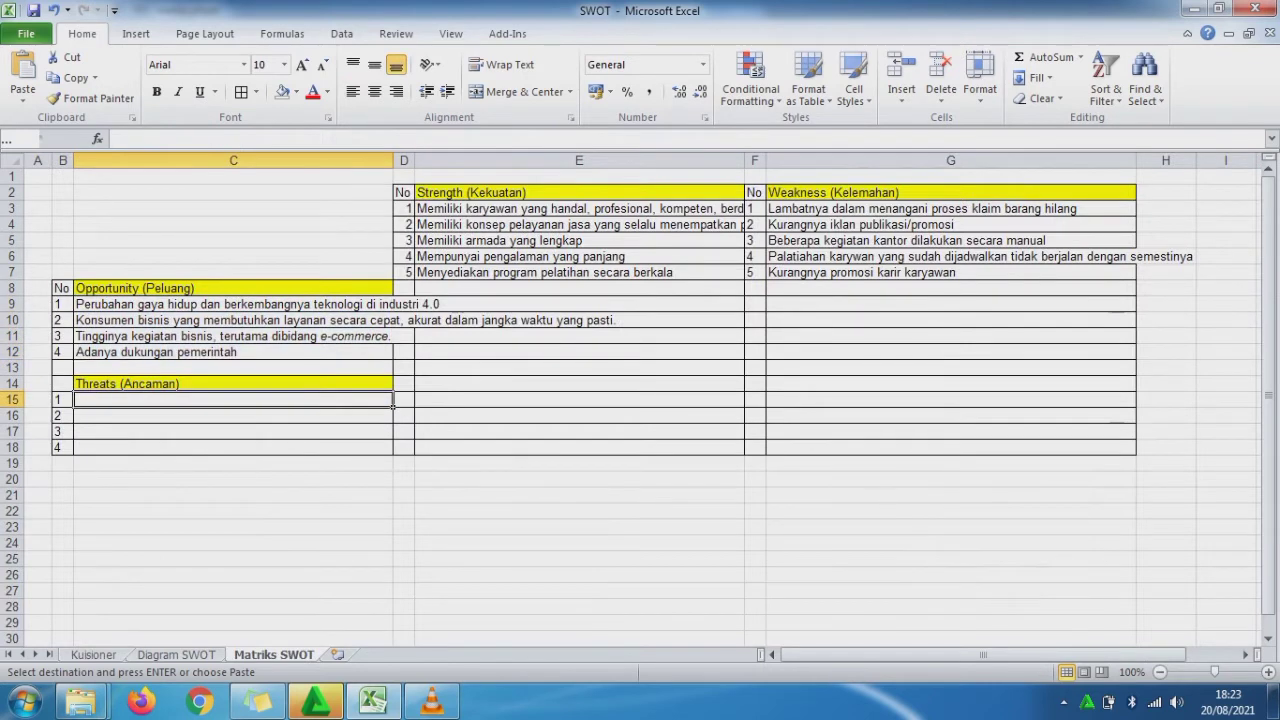
{"action": "key", "text": "ctrl+v"}
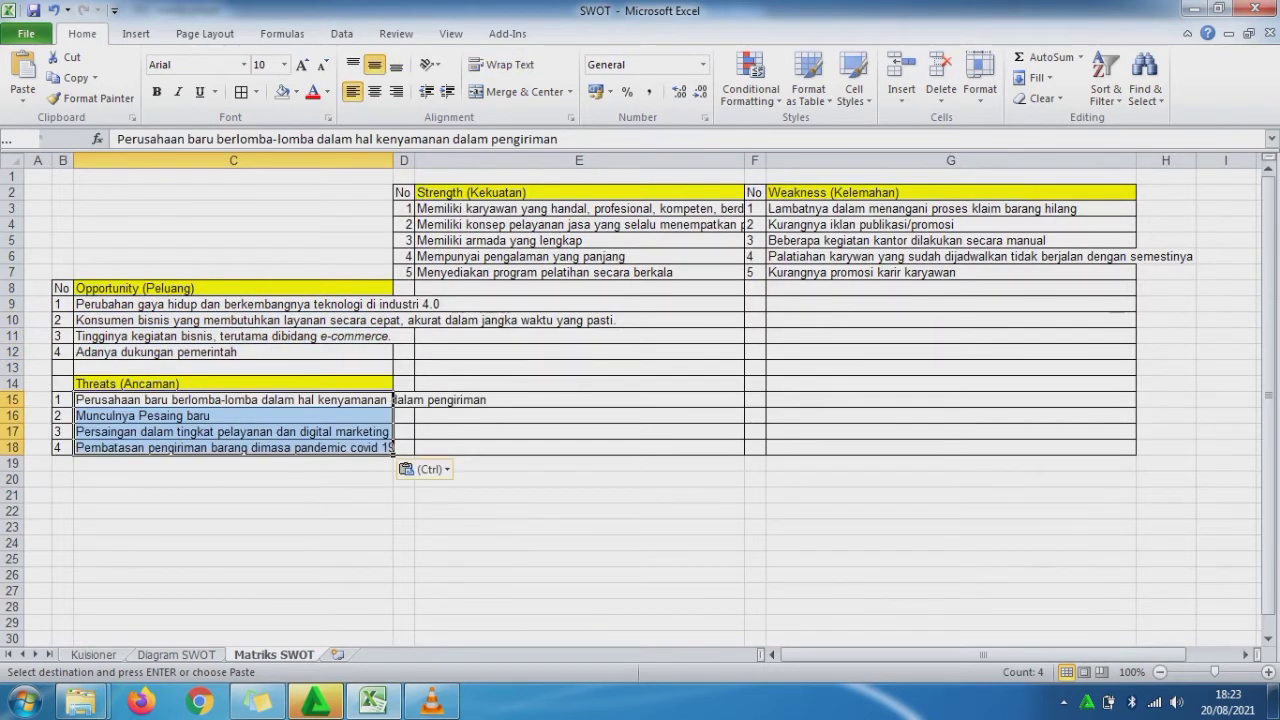
{"action": "left_click", "coordinate": [560, 400]}
Step: Wrap the text of the first Strength statement in E3 and align it left
{"action": "left_click", "coordinate": [741, 210]}
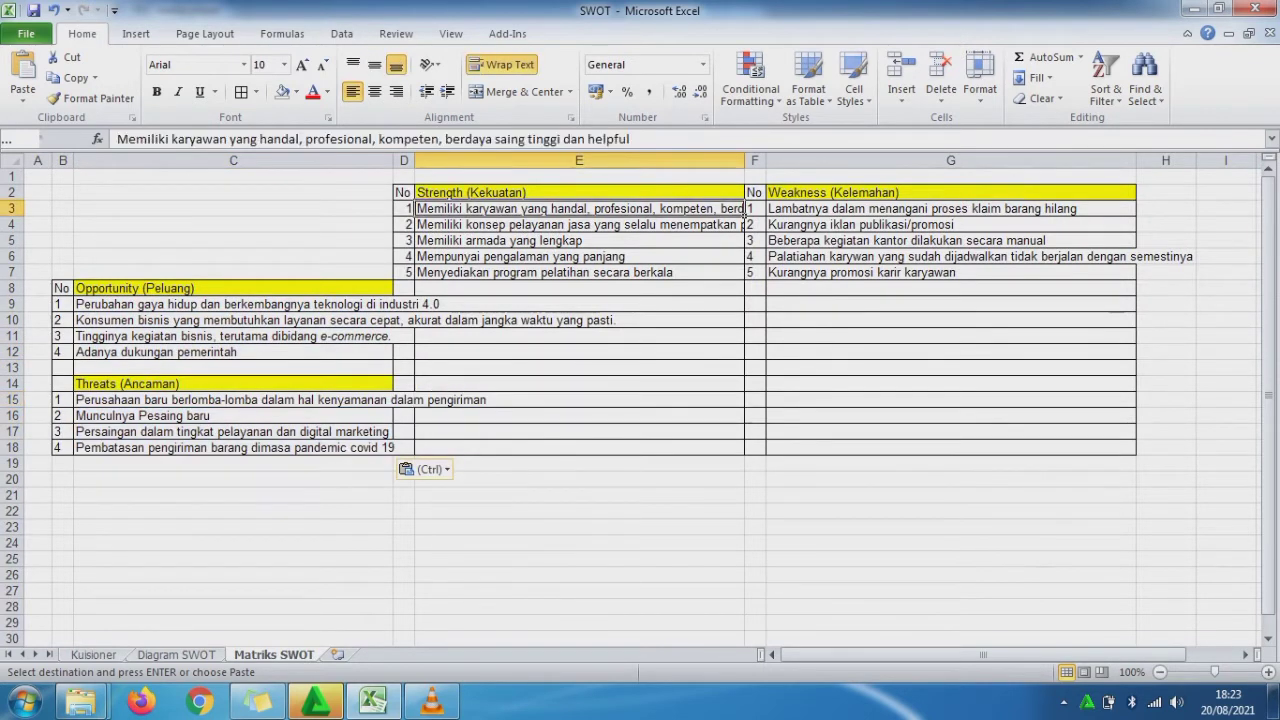
{"action": "left_click", "coordinate": [522, 92]}
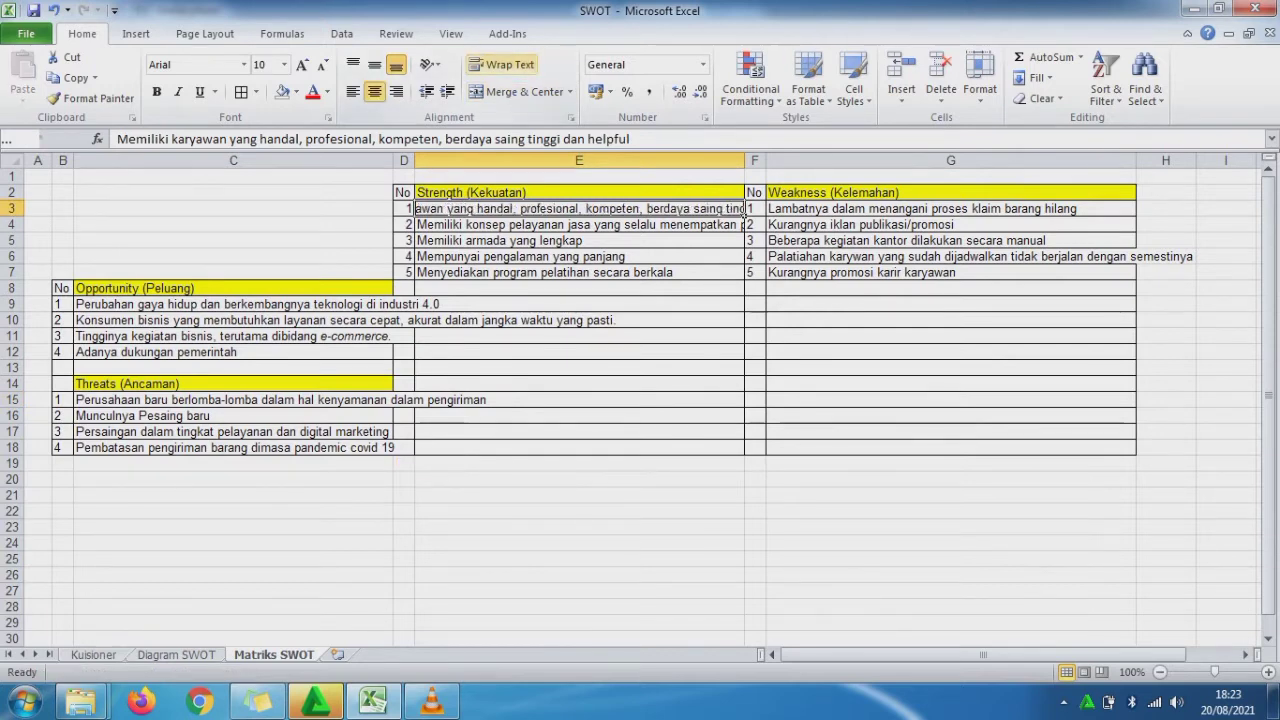
{"action": "left_click", "coordinate": [507, 66]}
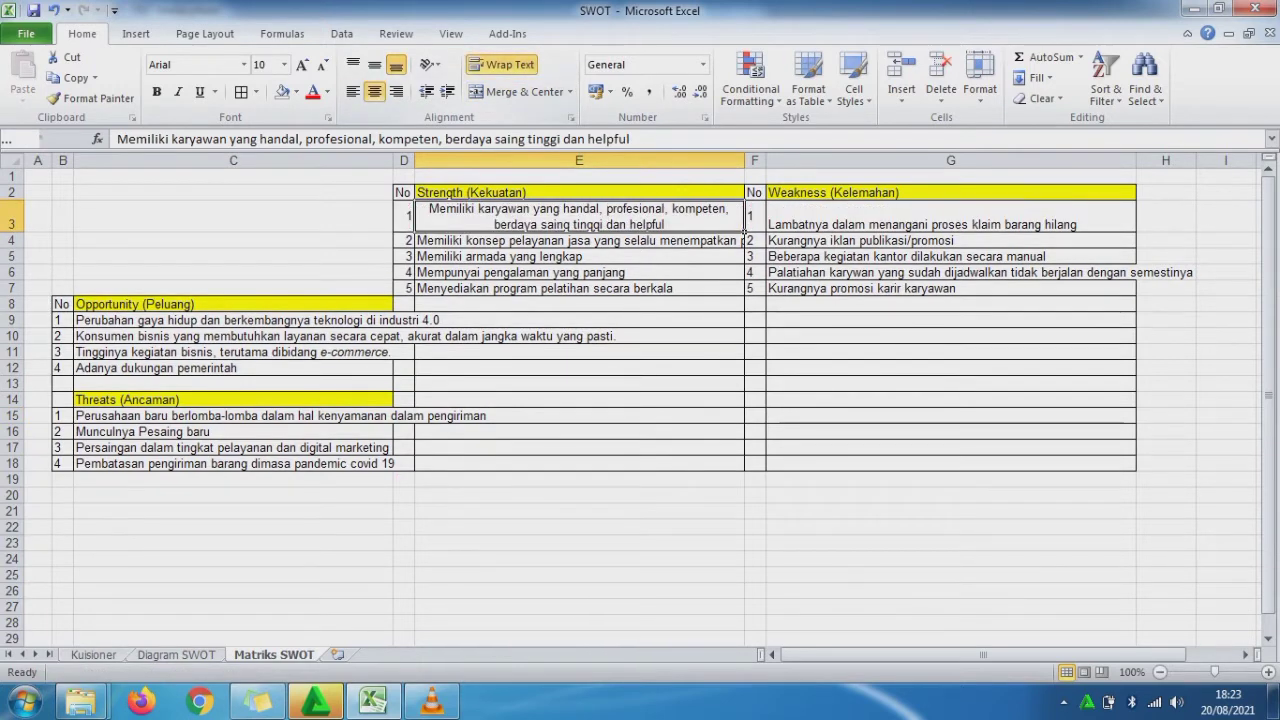
{"action": "left_click", "coordinate": [353, 91]}
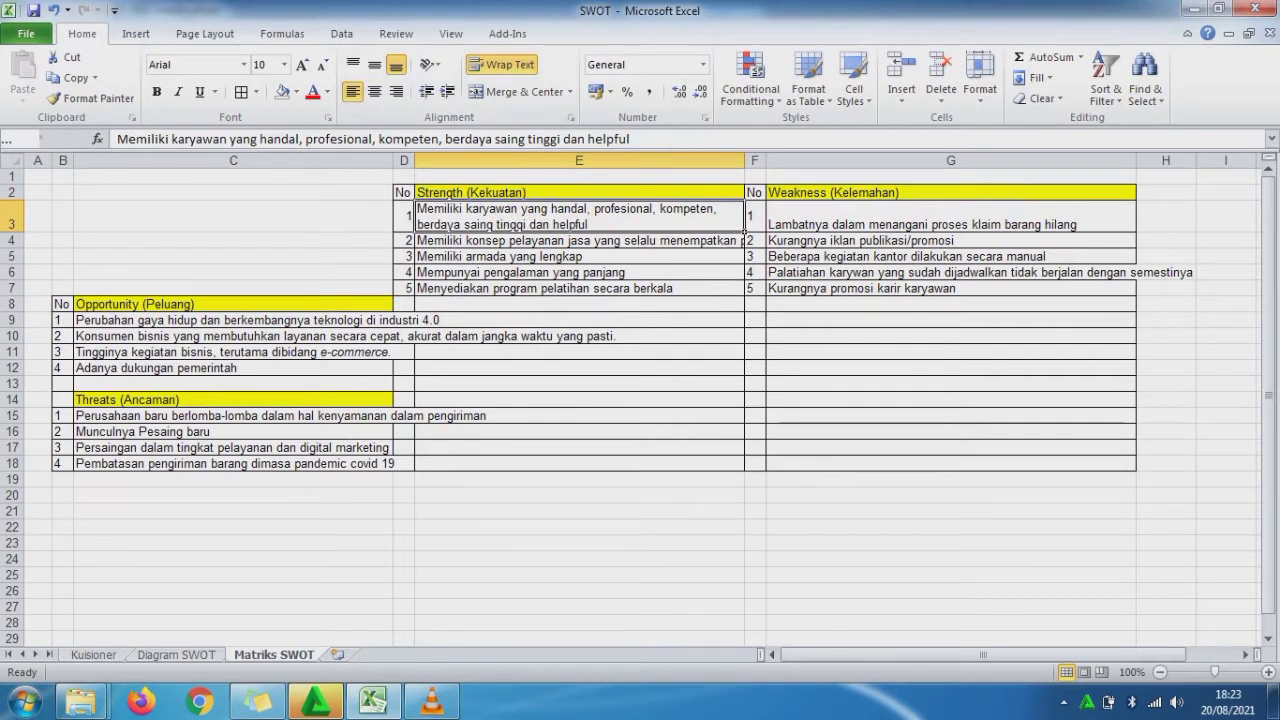
Step: Wrap the text of the second Strength statement in E4 and align it left
{"action": "key", "text": "Down"}
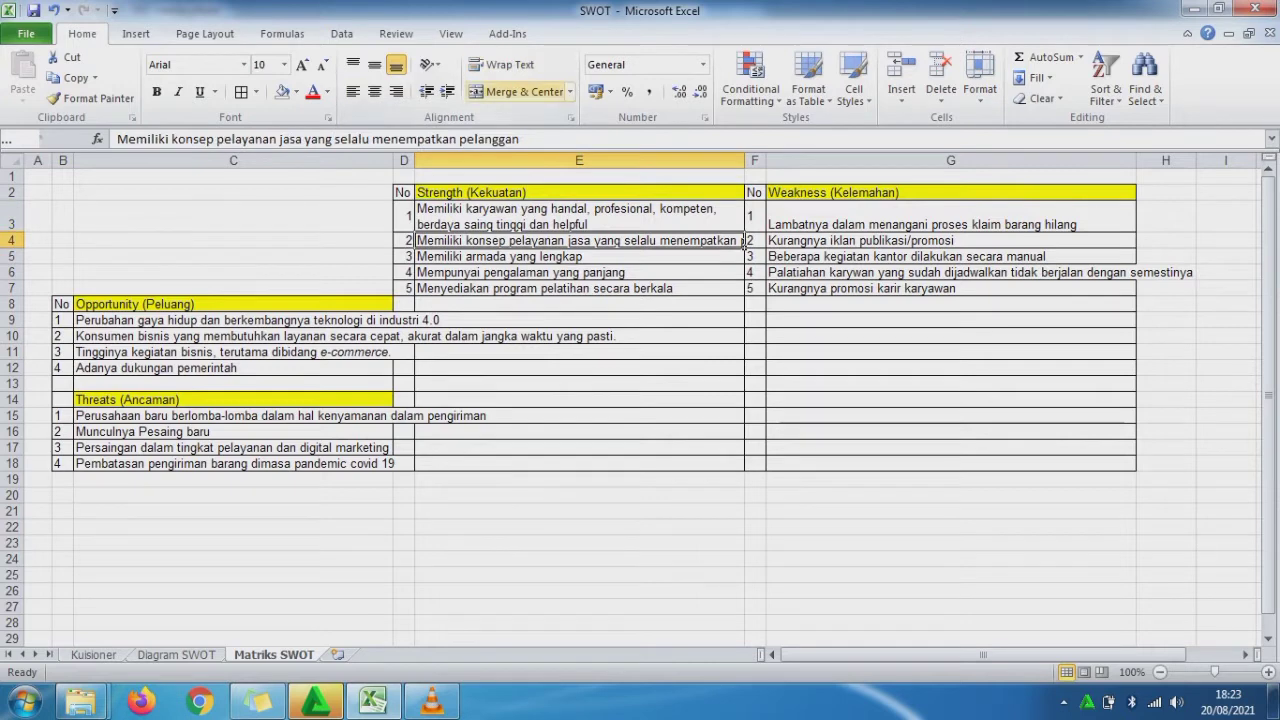
{"action": "left_click", "coordinate": [522, 92]}
{"action": "left_click", "coordinate": [505, 64]}
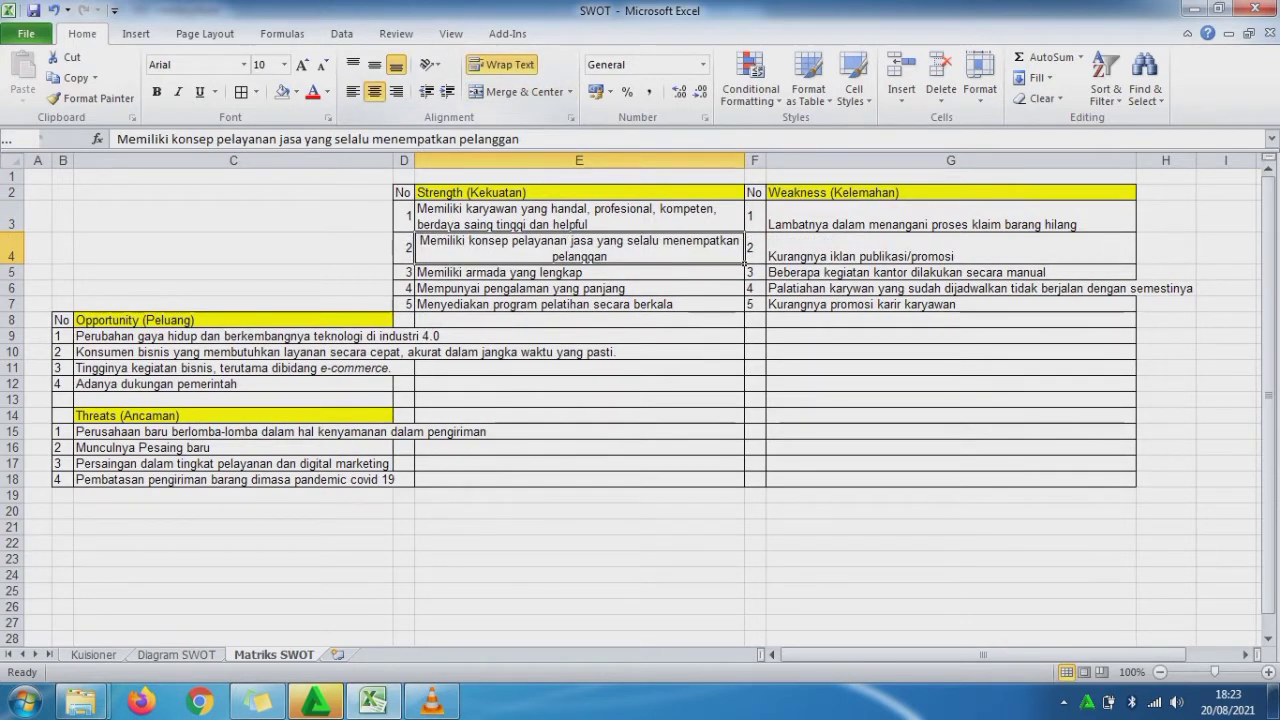
{"action": "left_click", "coordinate": [354, 92]}
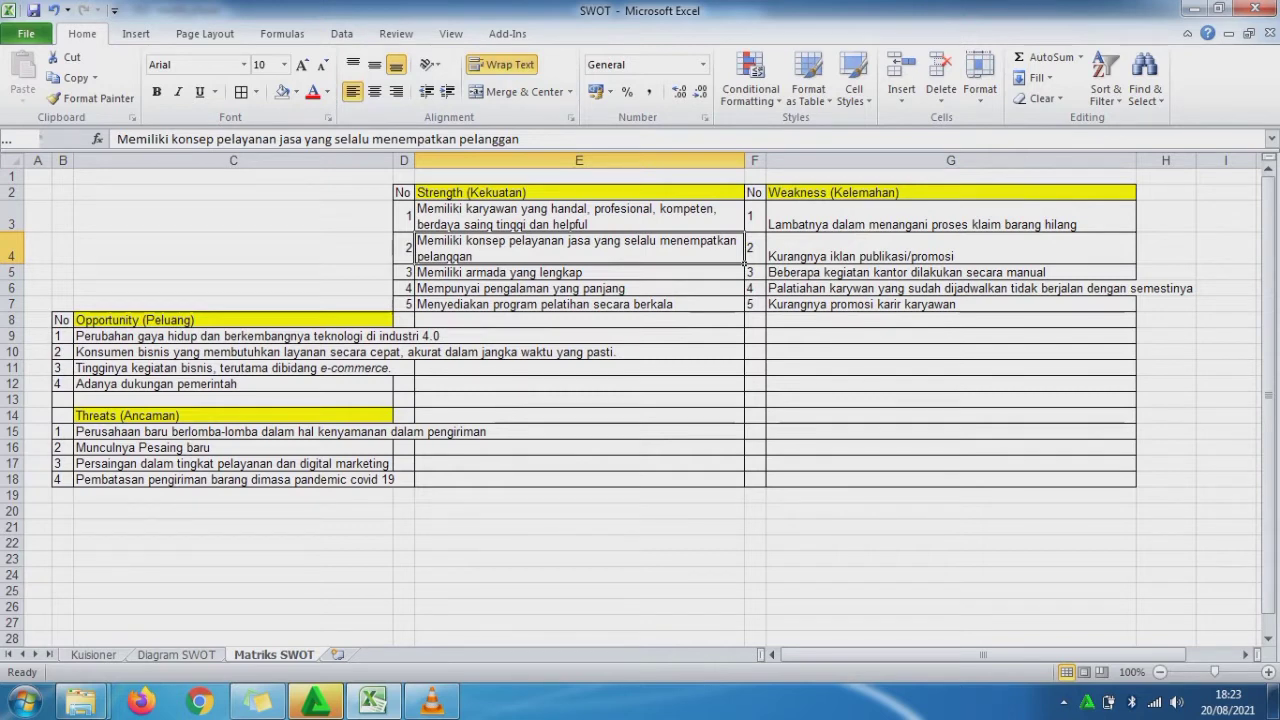
{"action": "left_click", "coordinate": [540, 272]}
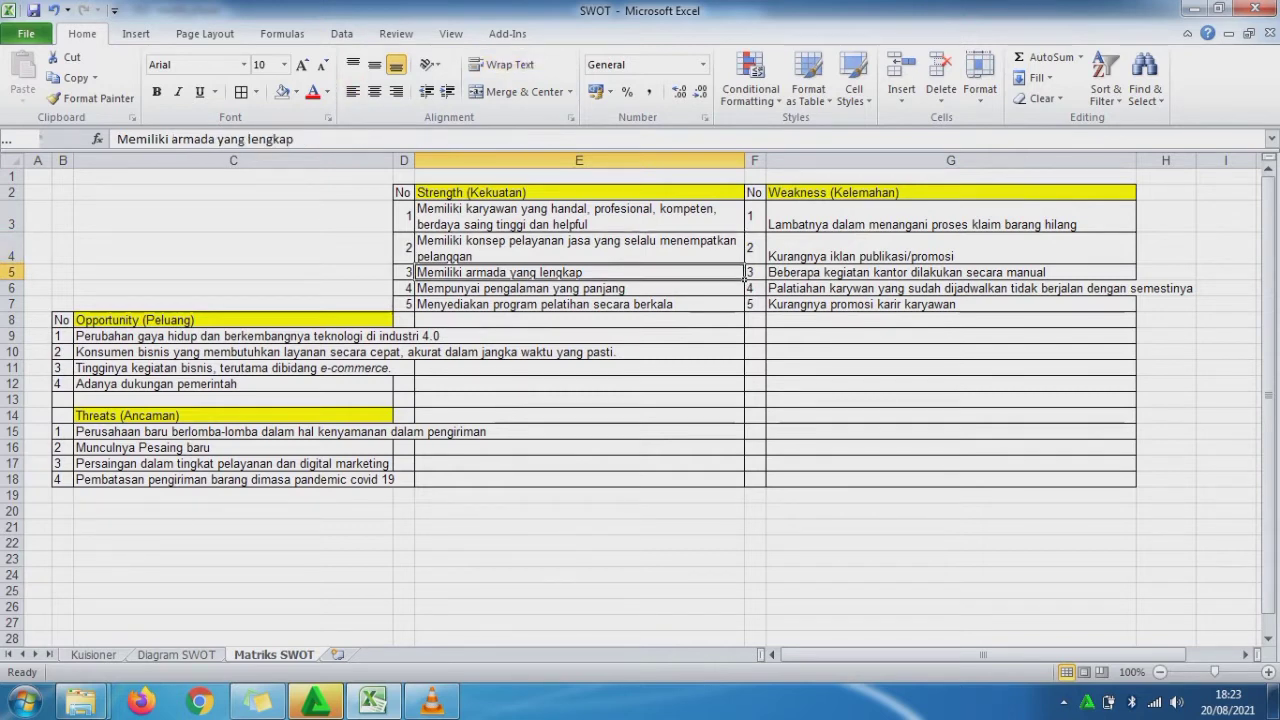
{"action": "left_click", "coordinate": [560, 288]}
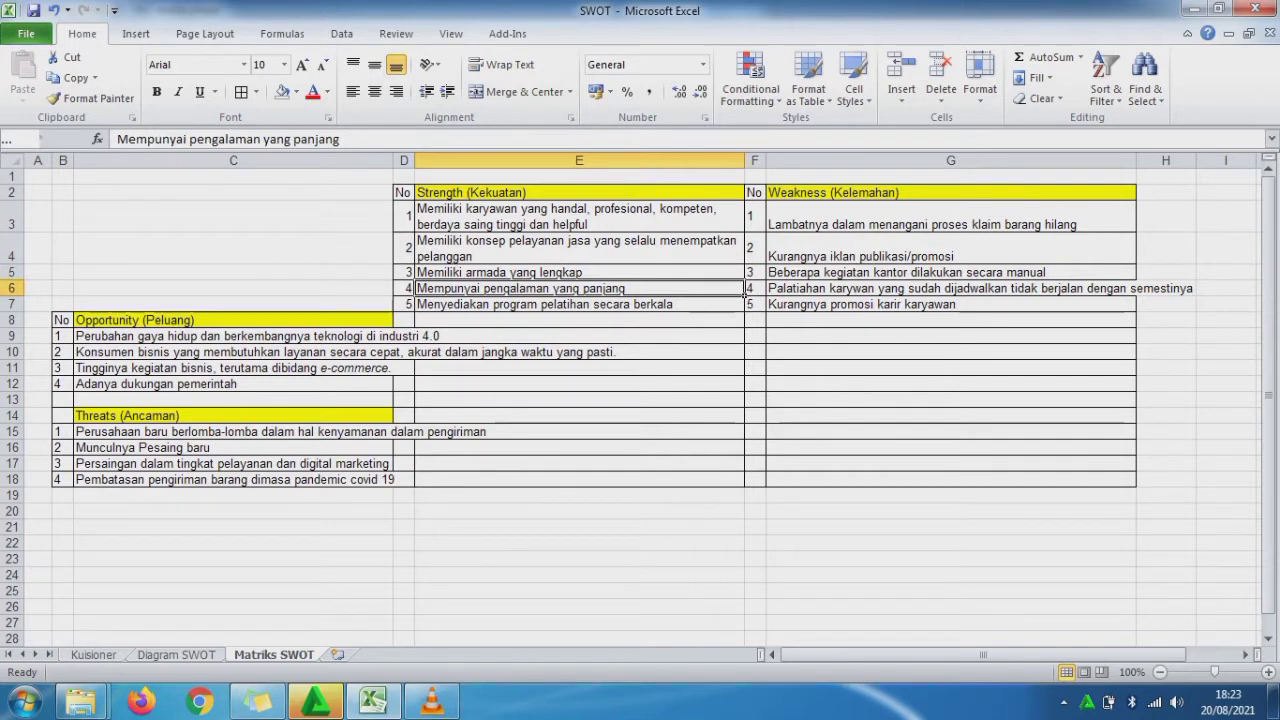
{"action": "left_click", "coordinate": [743, 306]}
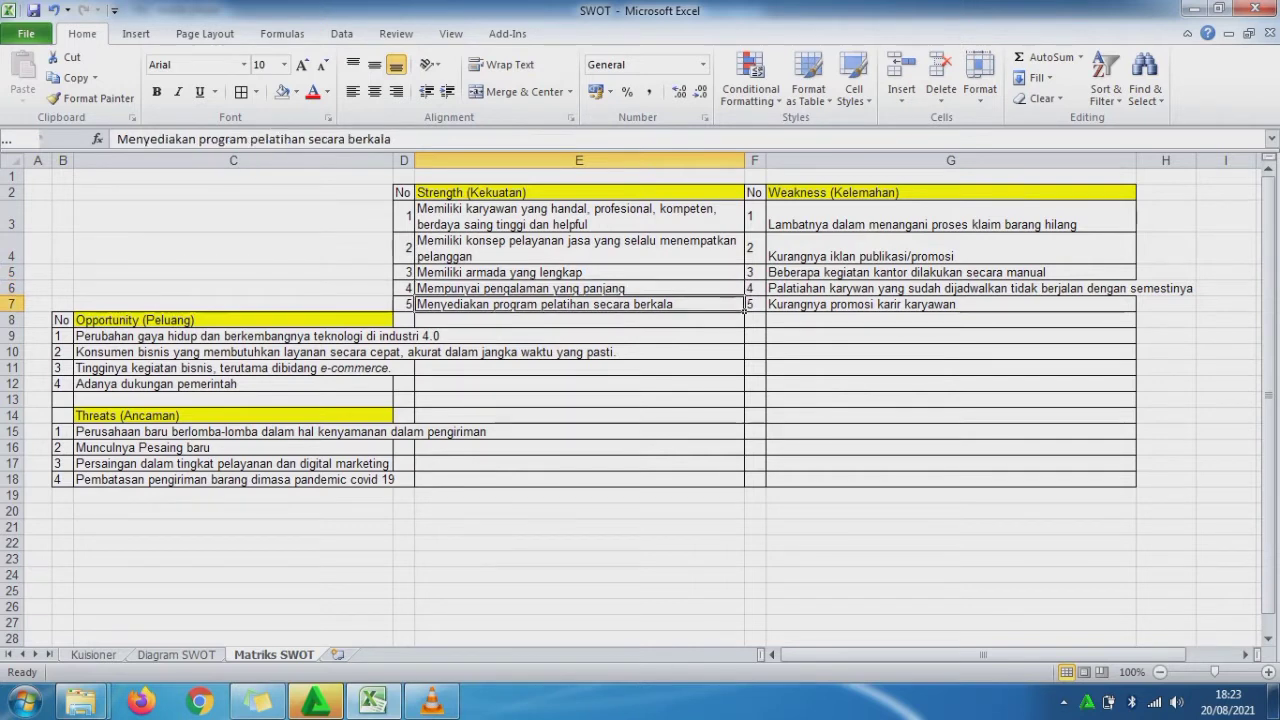
Step: Middle-align the first two Weakness statements in G3 and G4 vertically
{"action": "left_click", "coordinate": [922, 220]}
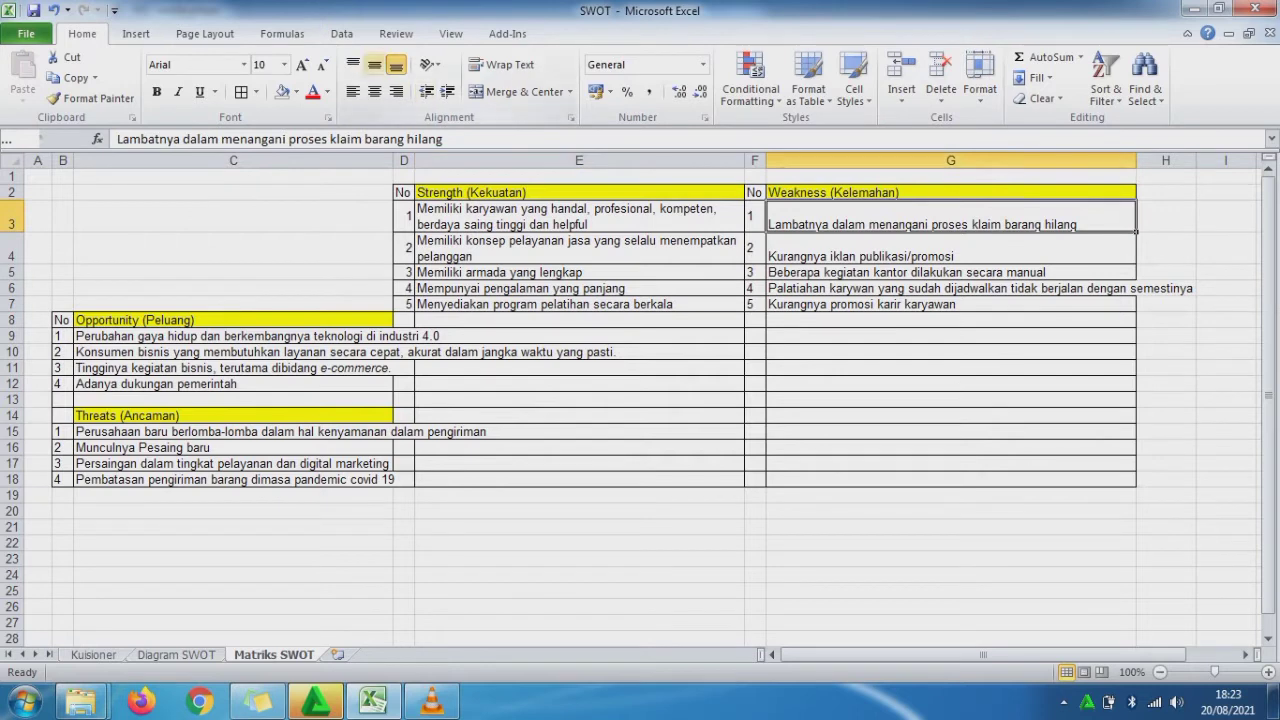
{"action": "left_click", "coordinate": [374, 64]}
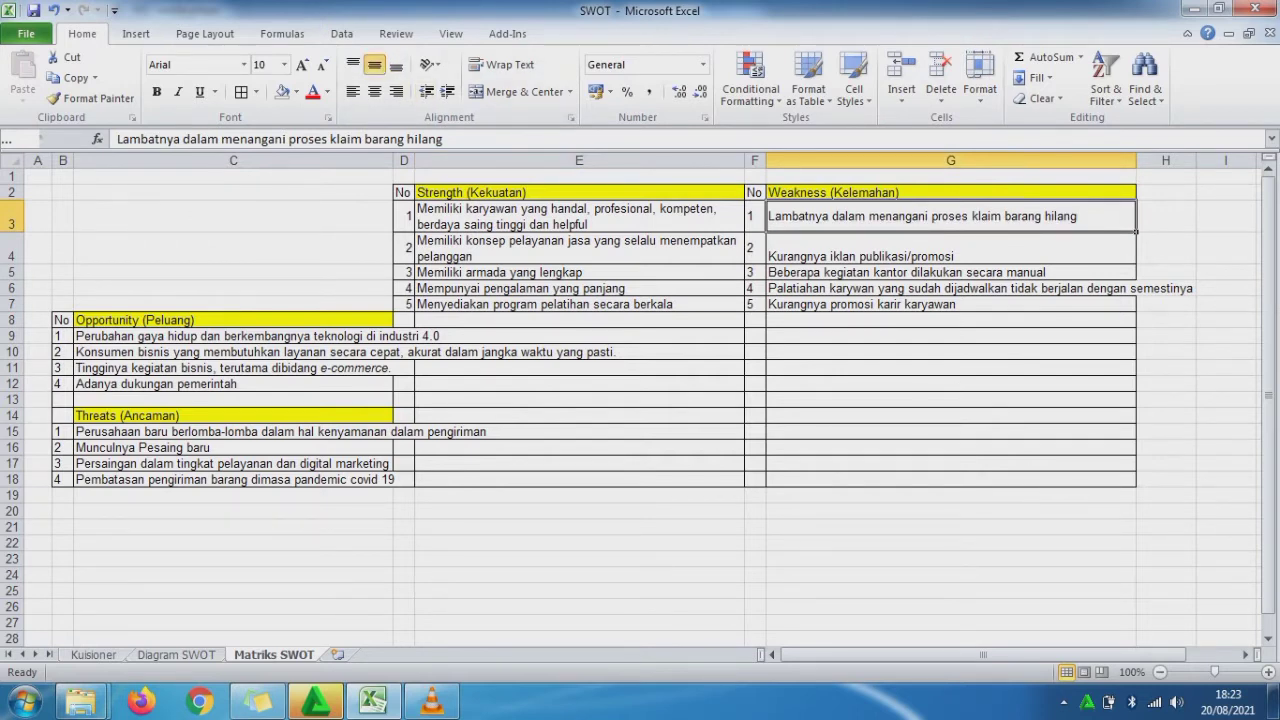
{"action": "left_click", "coordinate": [930, 249]}
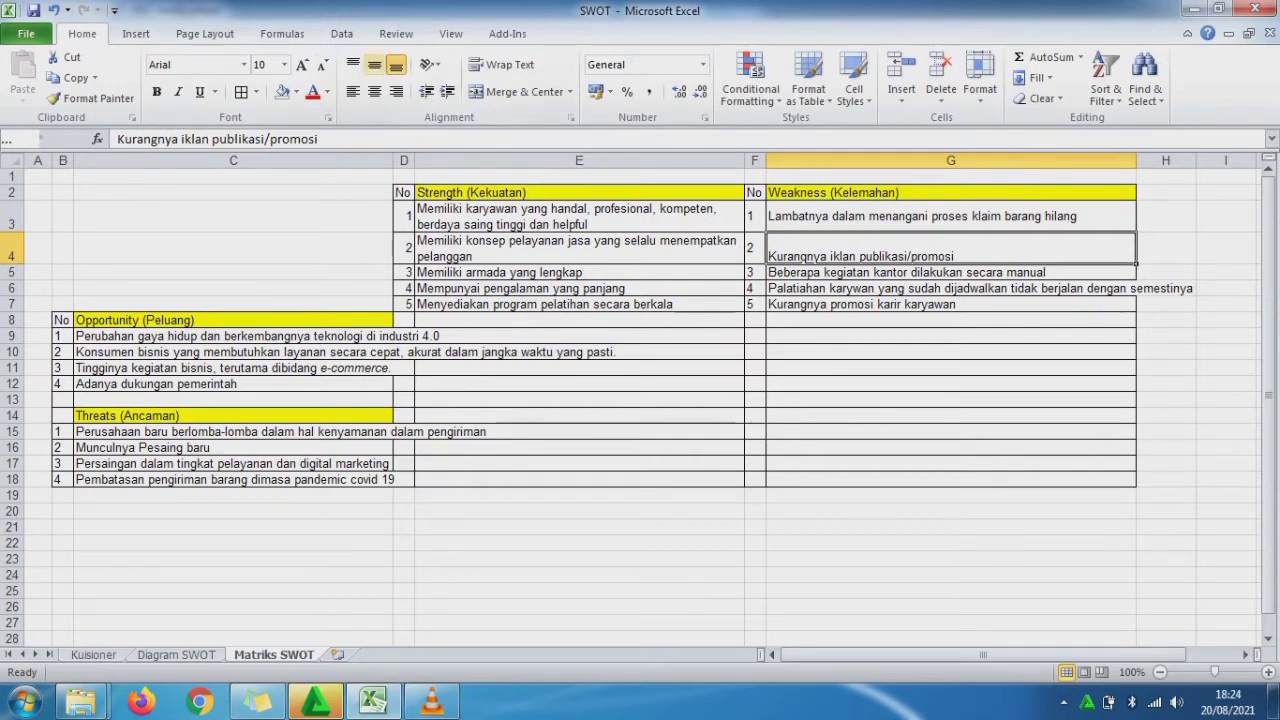
{"action": "left_click", "coordinate": [374, 64]}
Step: Wrap the text of the fourth Weakness statement in G6 and align it left
{"action": "left_click", "coordinate": [930, 272]}
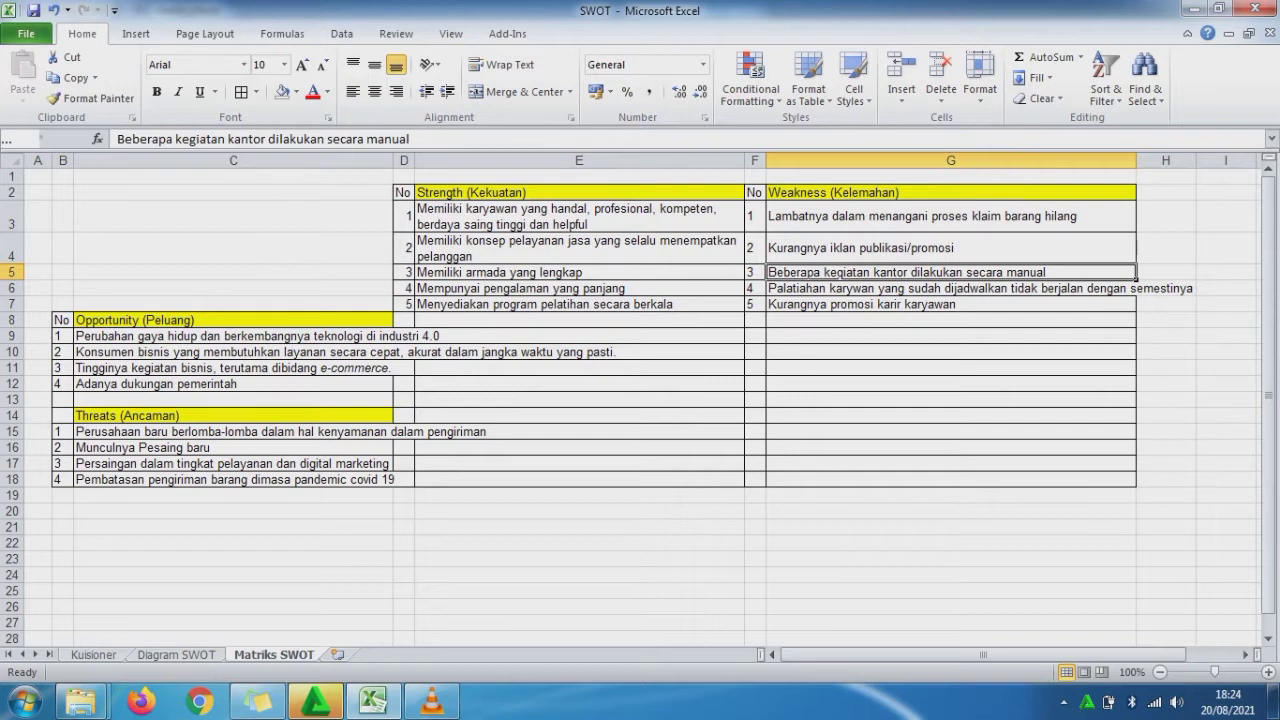
{"action": "left_click", "coordinate": [930, 288]}
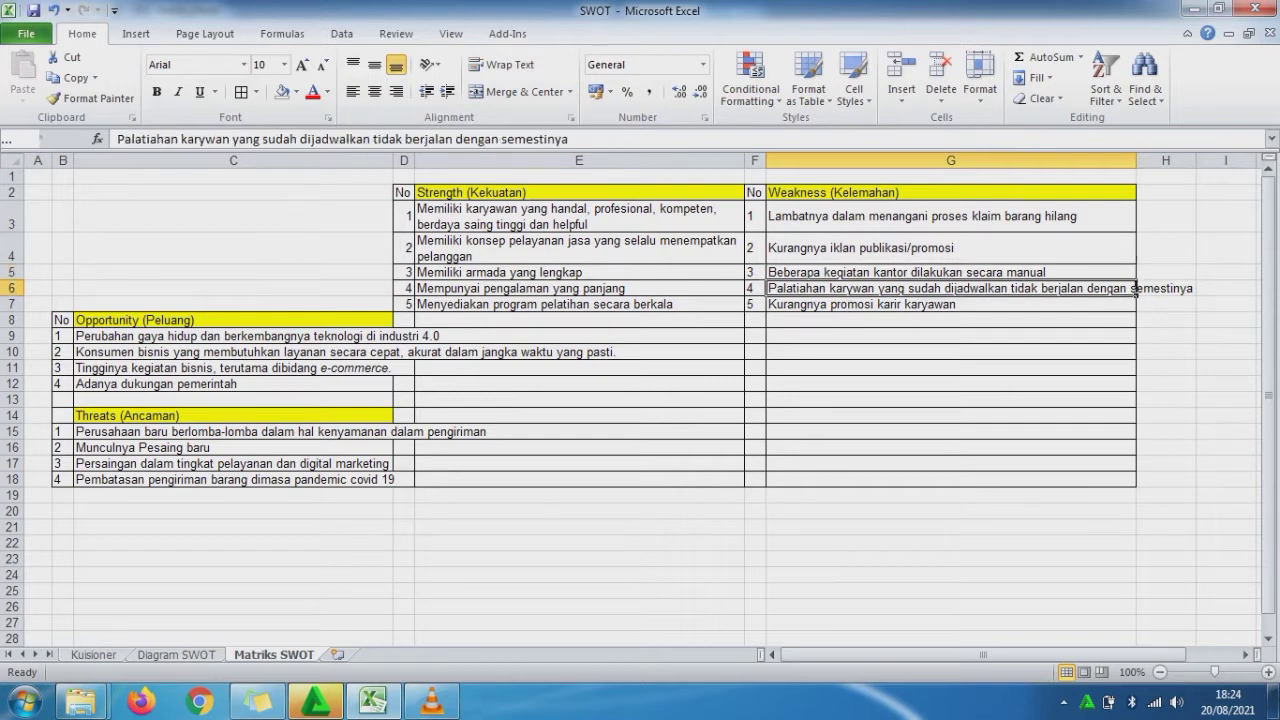
{"action": "left_click", "coordinate": [520, 91]}
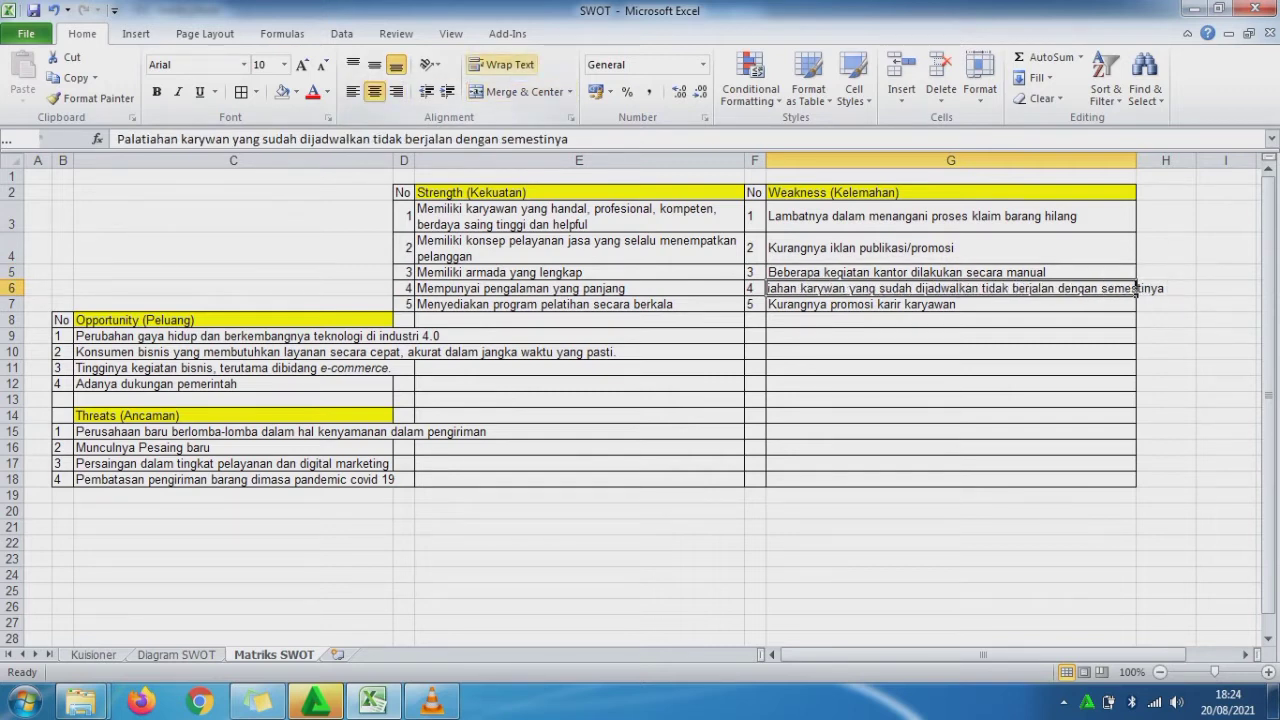
{"action": "left_click", "coordinate": [500, 64]}
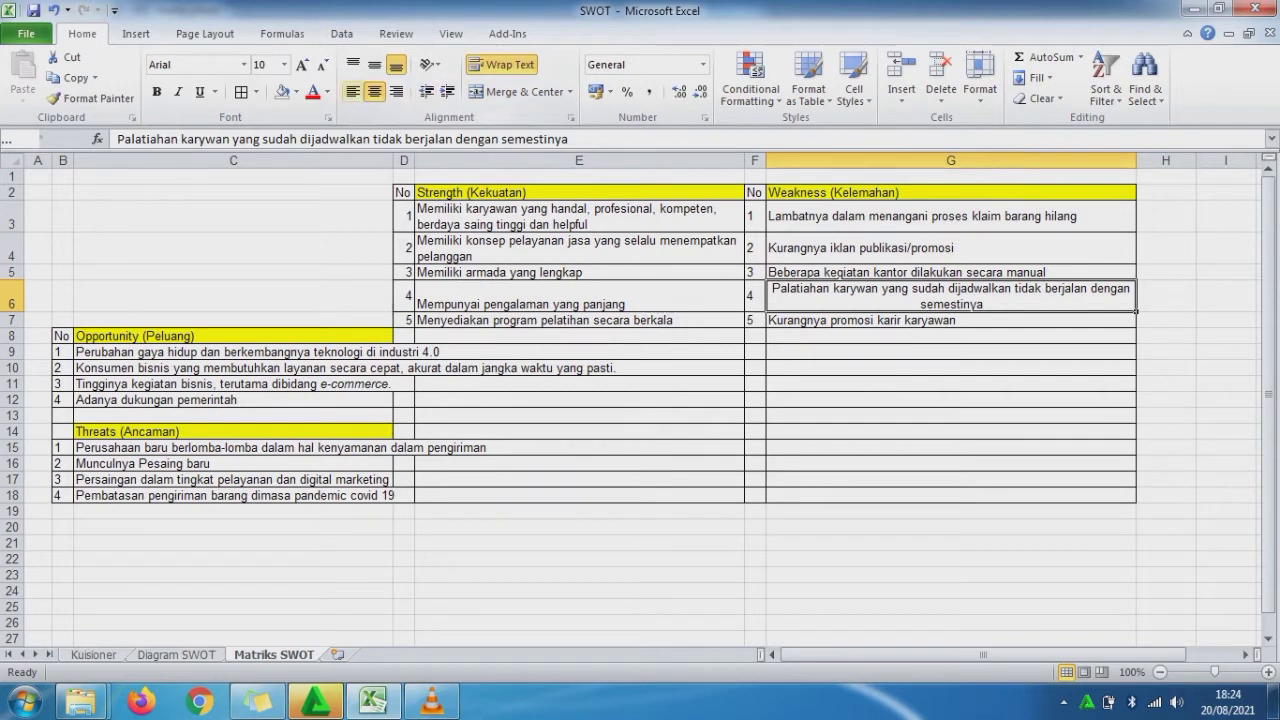
{"action": "left_click", "coordinate": [353, 91]}
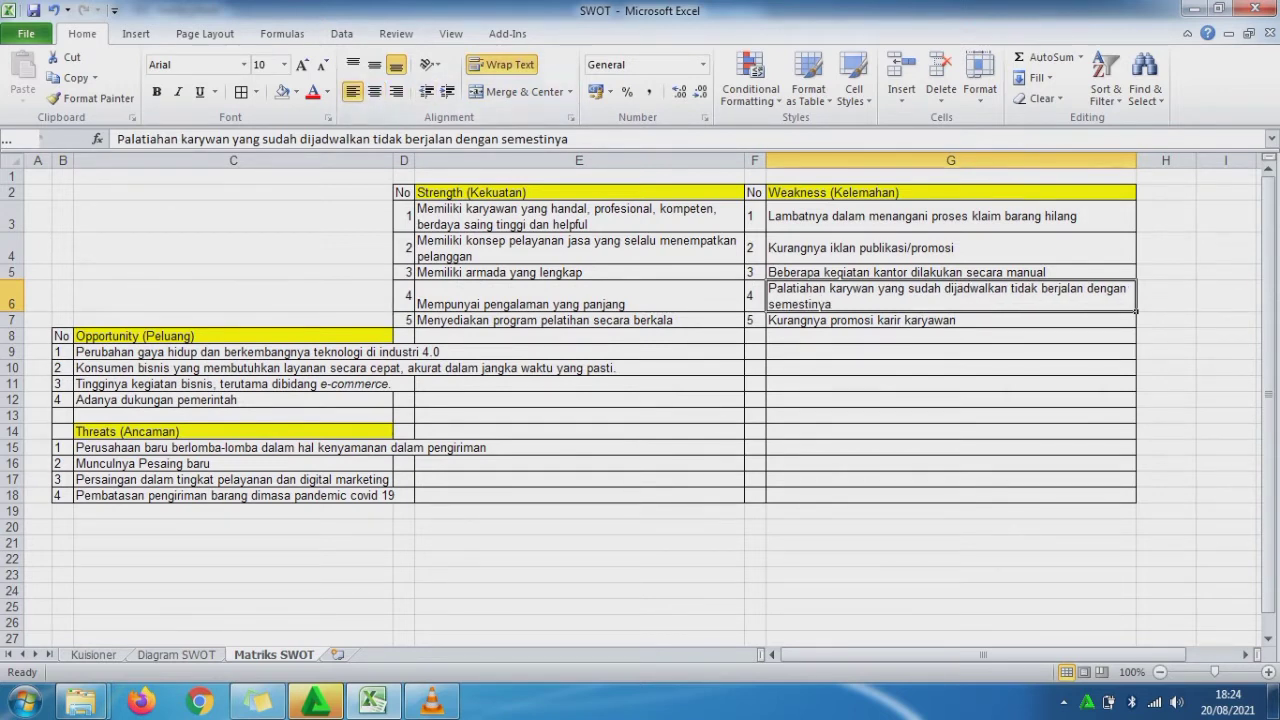
{"action": "left_click", "coordinate": [950, 320]}
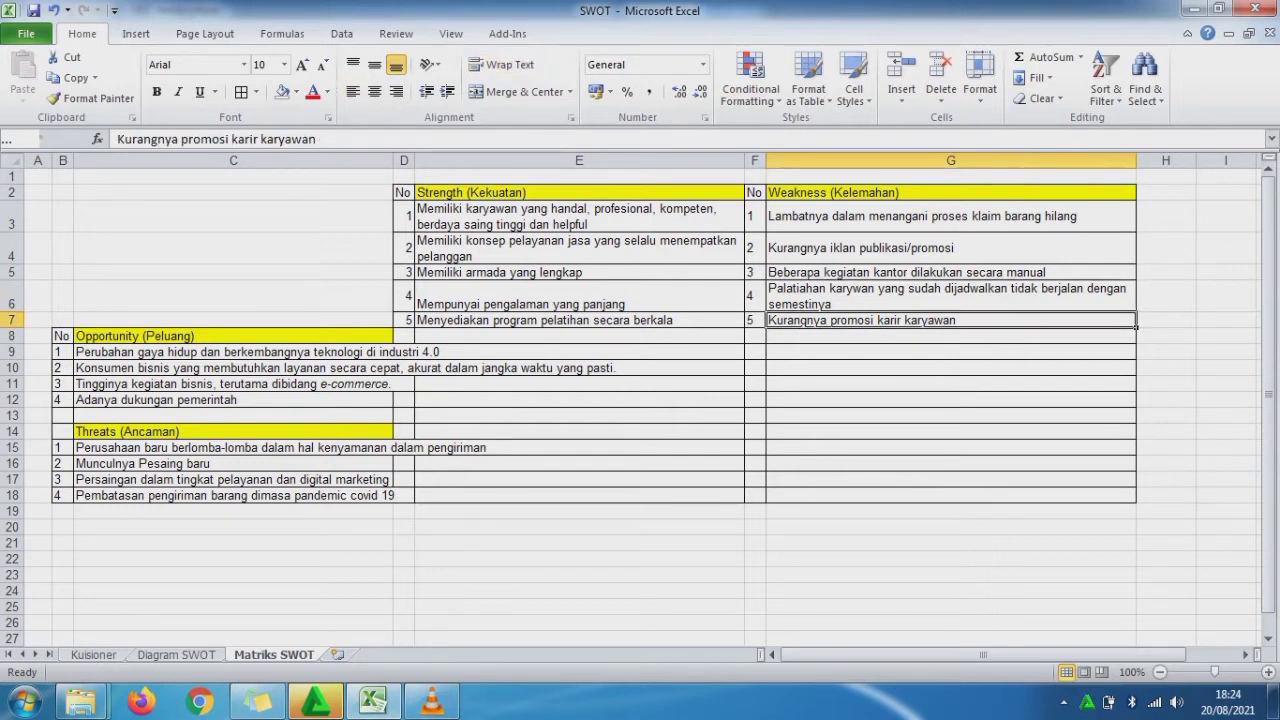
Step: Wrap the text of the first two Opportunity statements in C9 and C10 and align both left
{"action": "left_click", "coordinate": [393, 352]}
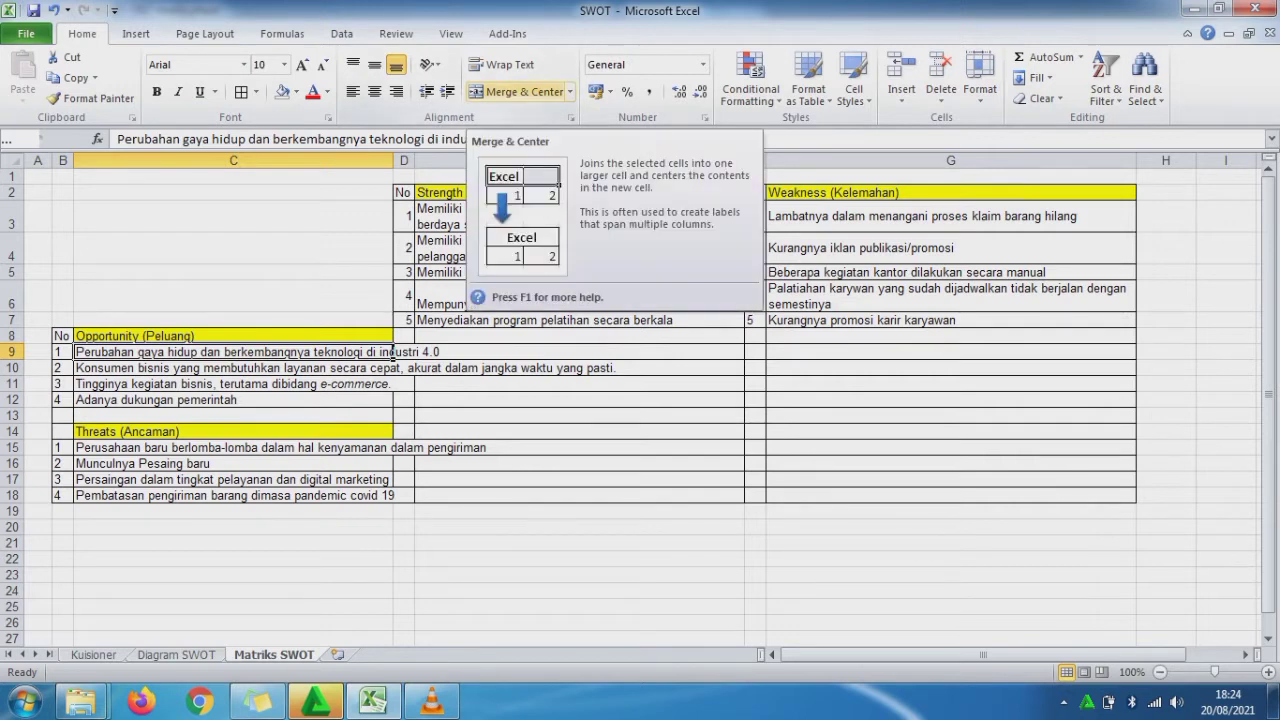
{"action": "left_click", "coordinate": [525, 91]}
{"action": "left_click", "coordinate": [505, 64]}
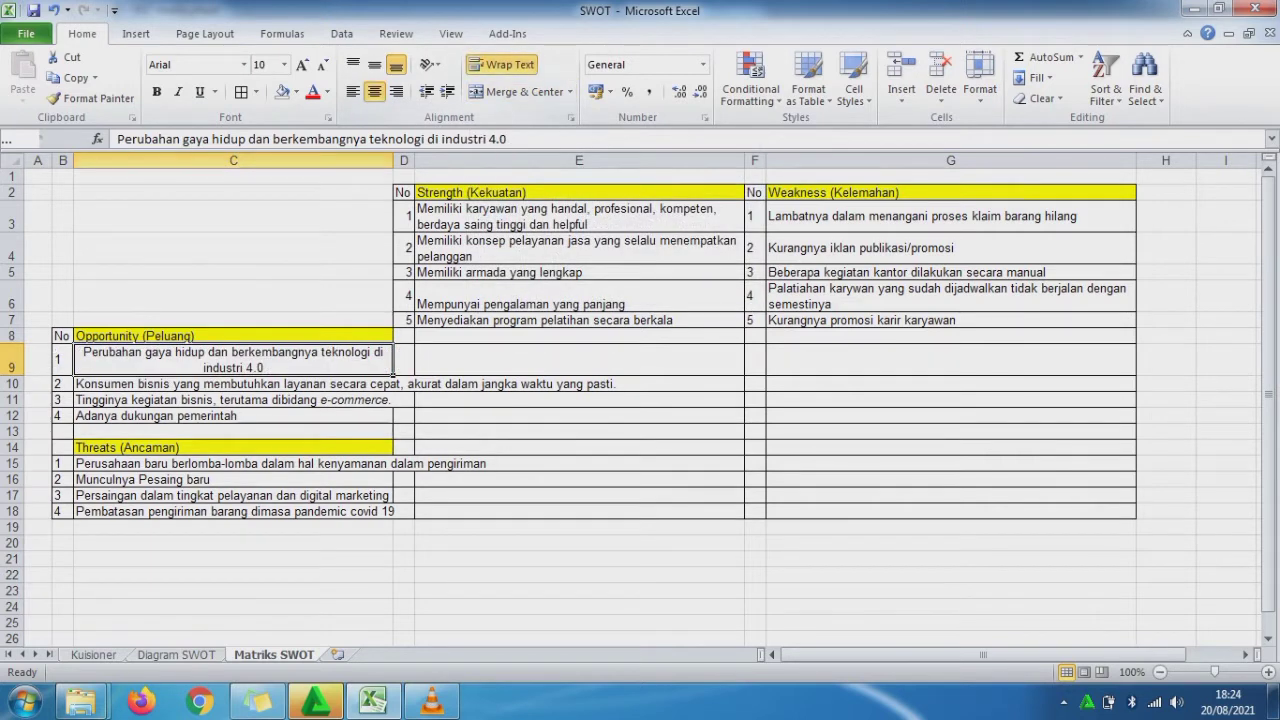
{"action": "left_click", "coordinate": [353, 91]}
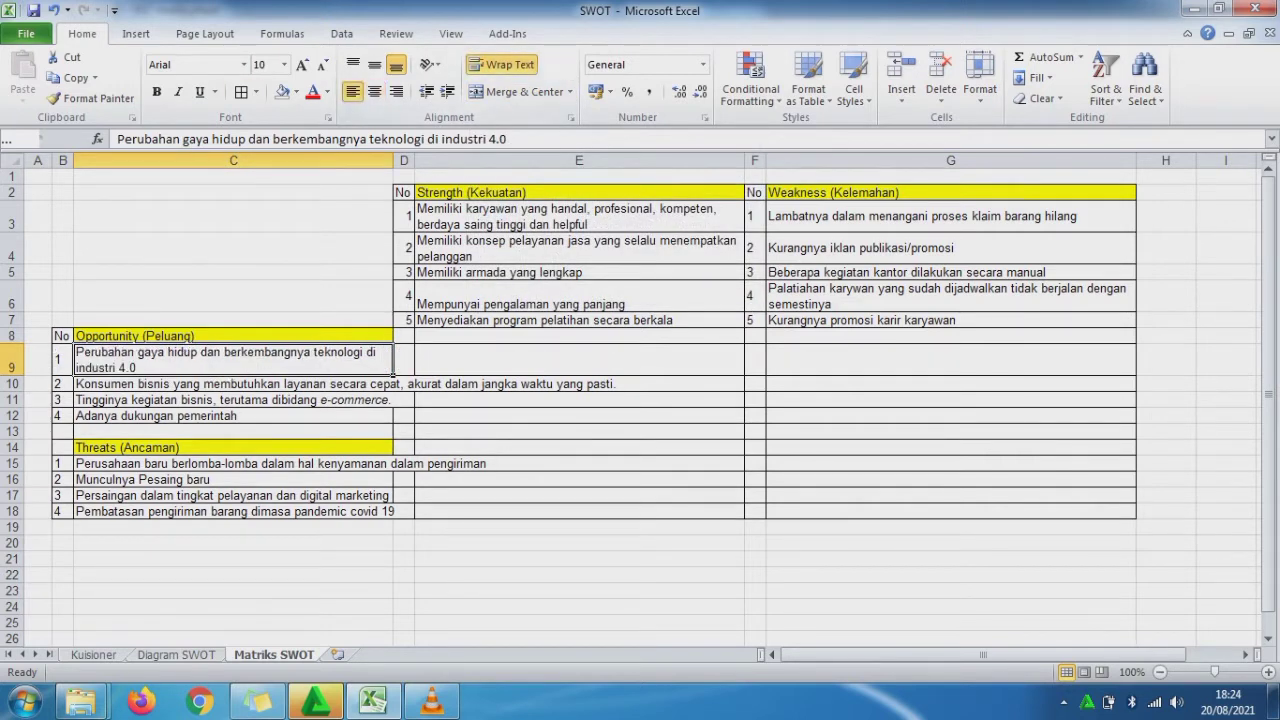
{"action": "left_click", "coordinate": [393, 383]}
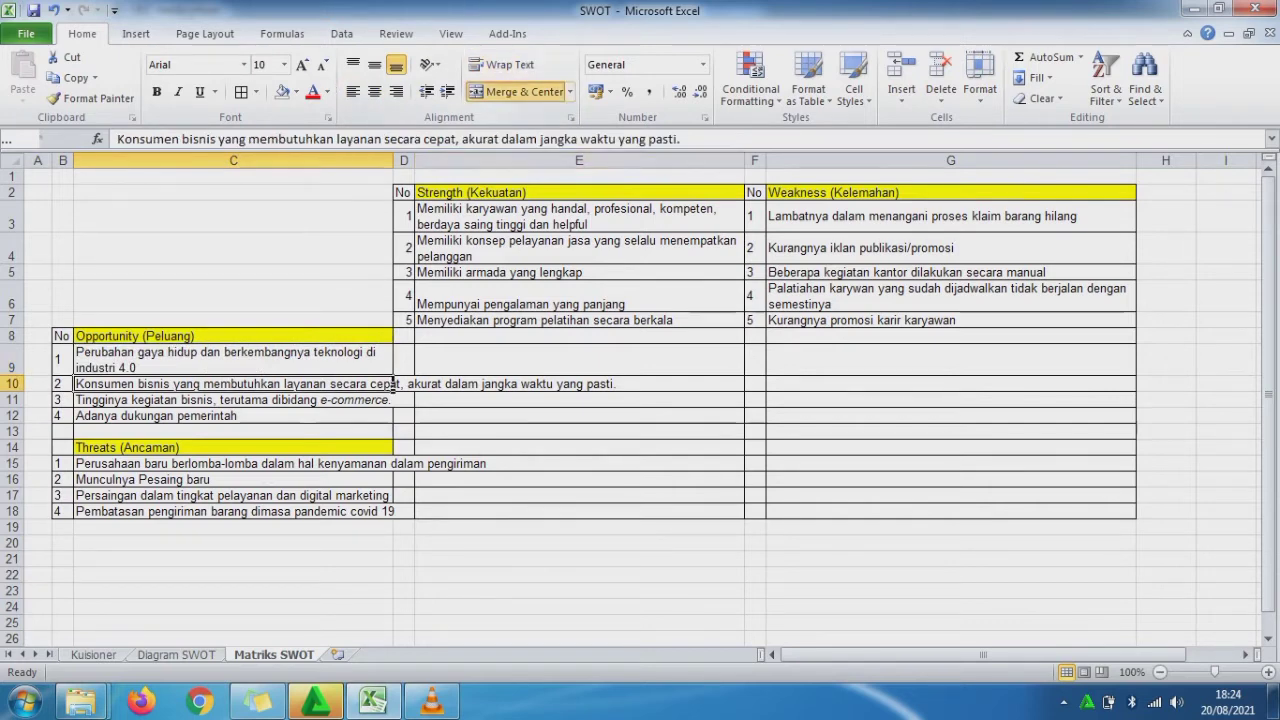
{"action": "left_click", "coordinate": [518, 91]}
{"action": "left_click", "coordinate": [503, 64]}
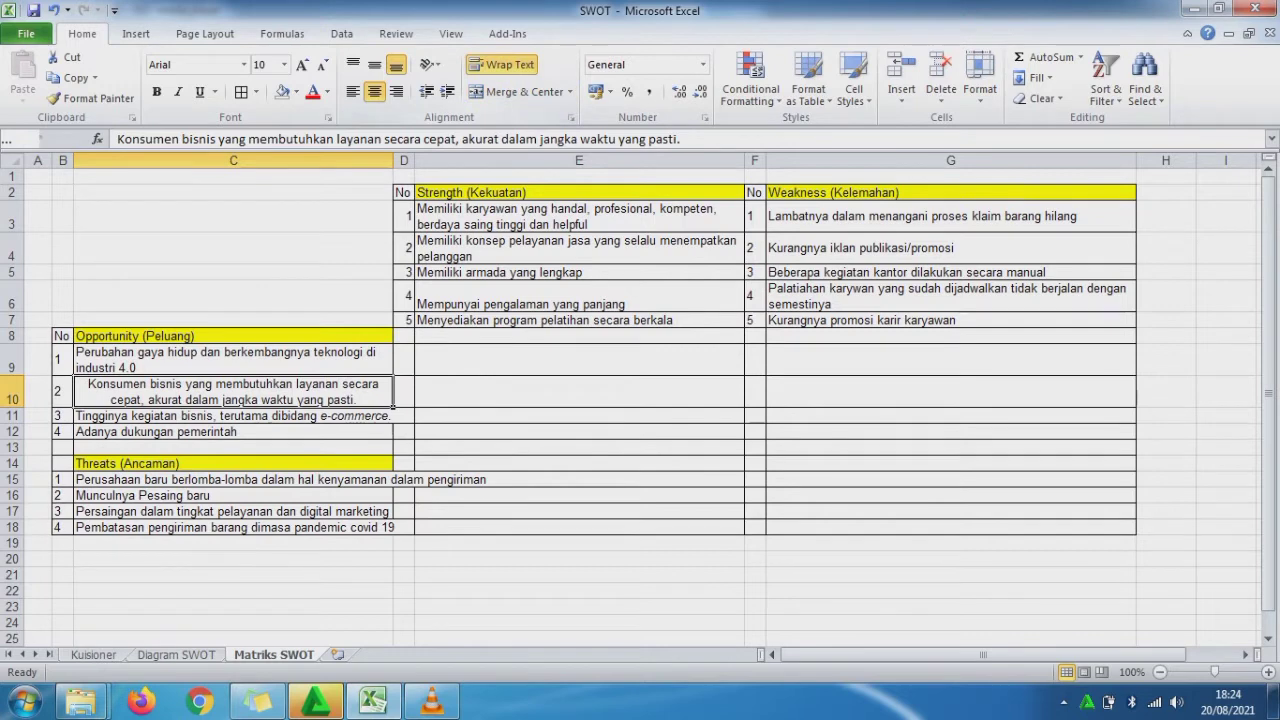
{"action": "left_click", "coordinate": [353, 91]}
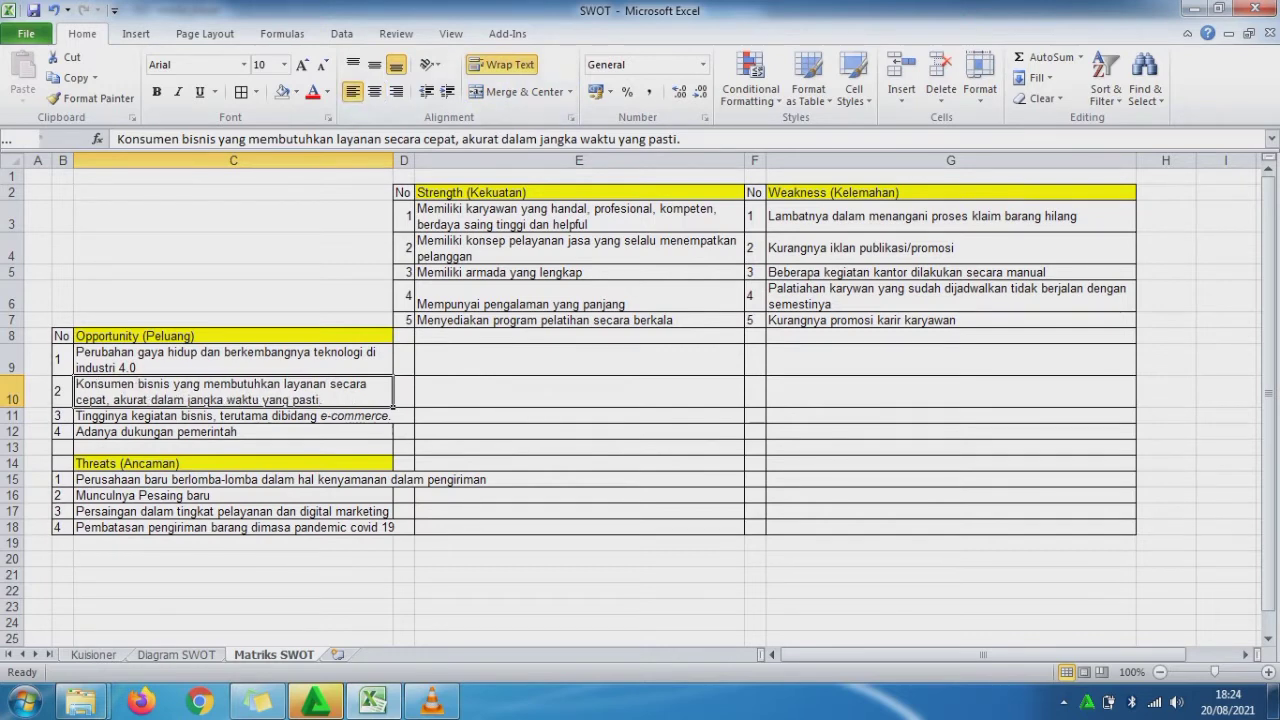
Step: Center the third Opportunity statement in C11 horizontally
{"action": "left_click", "coordinate": [233, 416]}
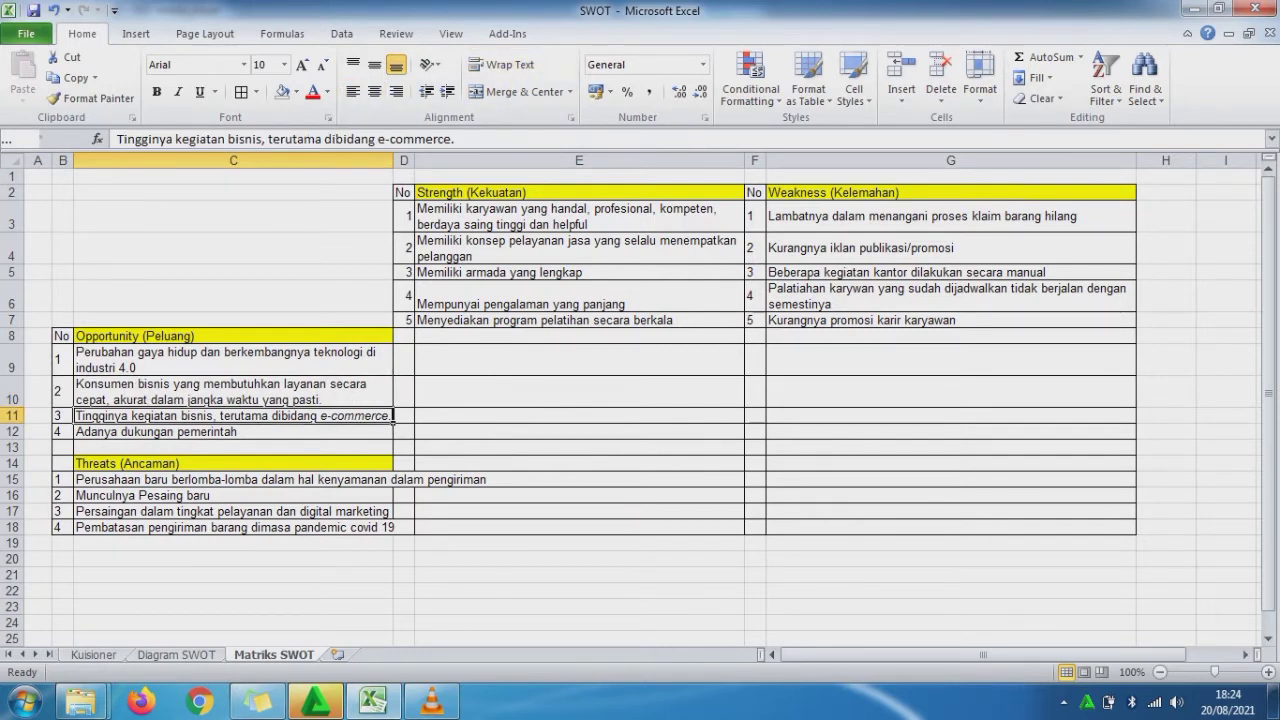
{"action": "left_click", "coordinate": [374, 91]}
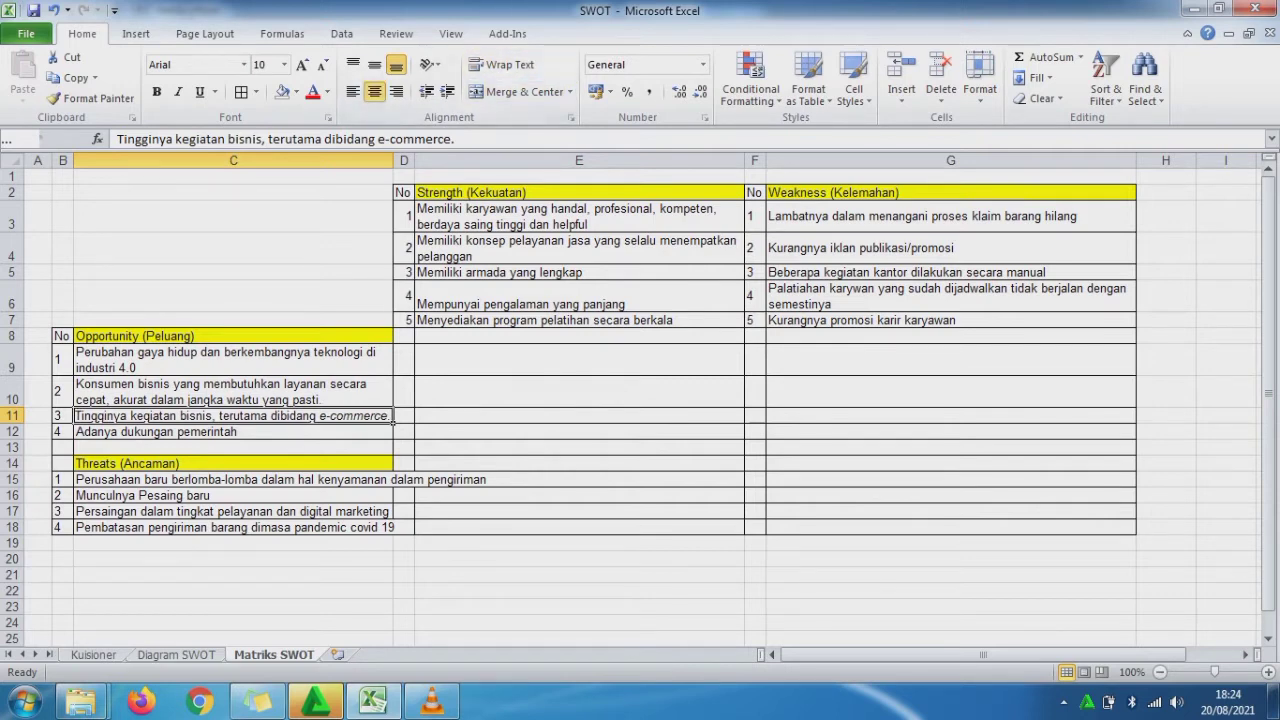
{"action": "left_click", "coordinate": [233, 432]}
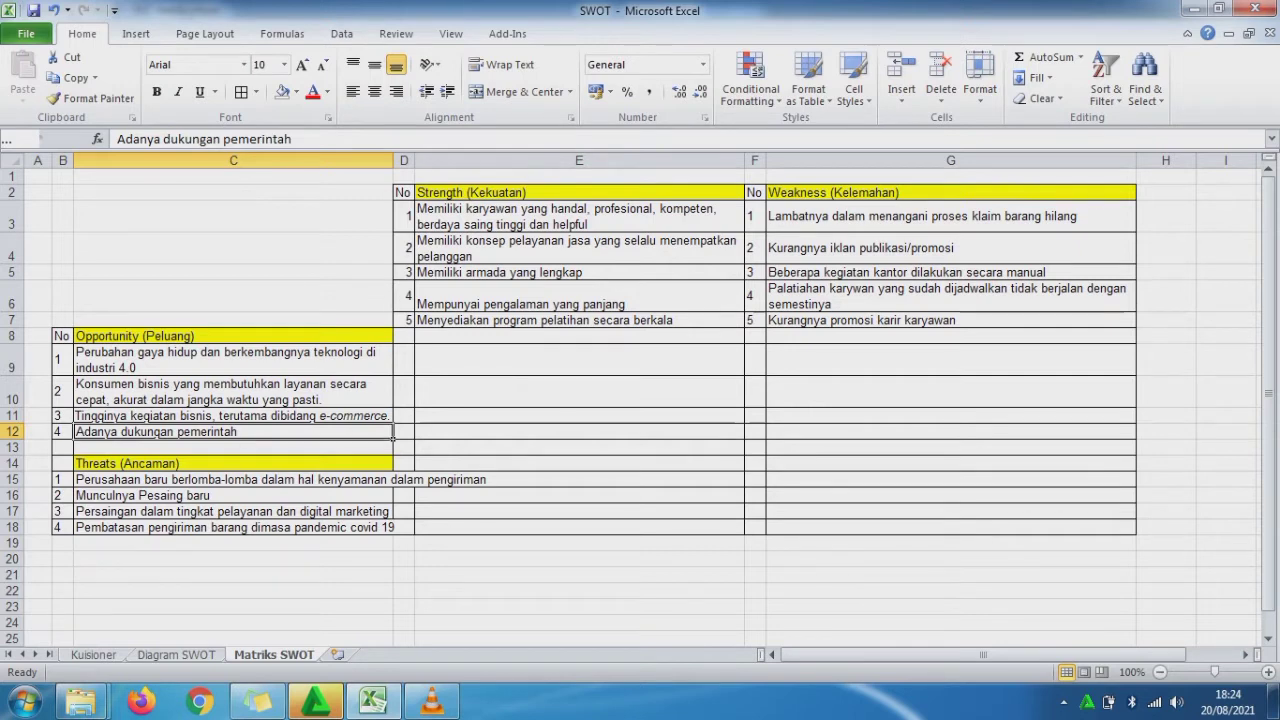
{"action": "left_click", "coordinate": [233, 464]}
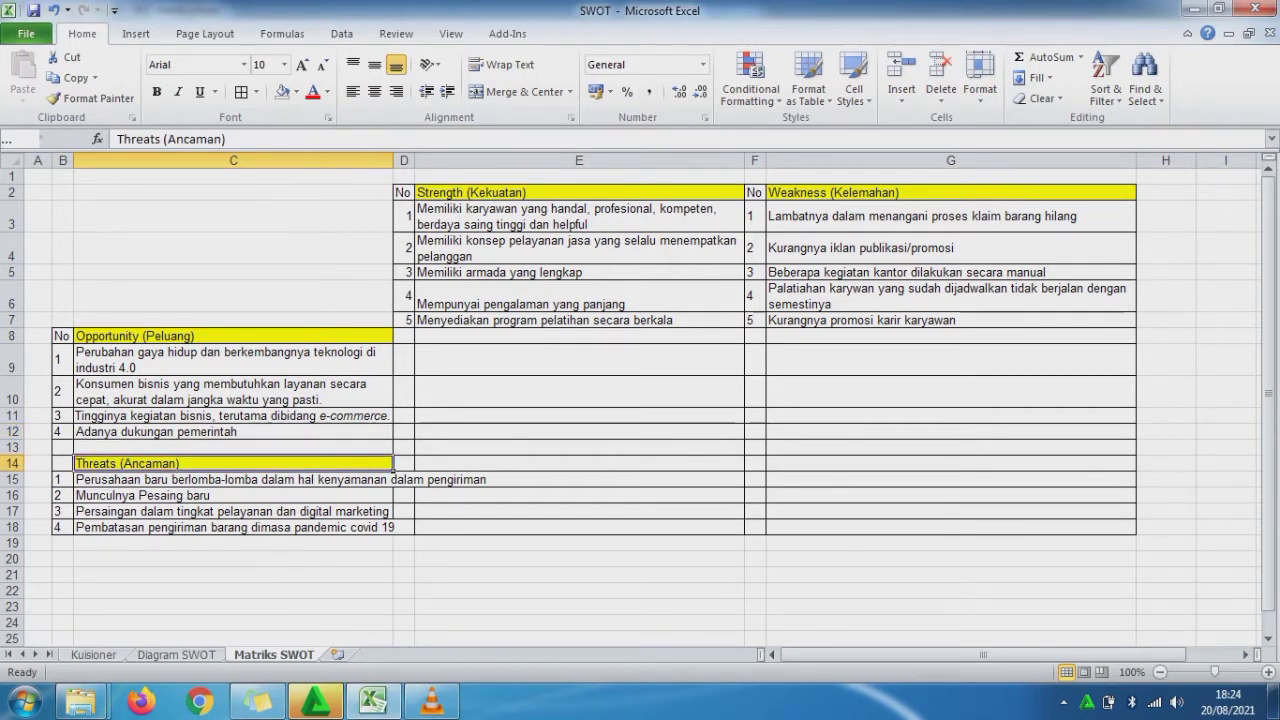
Step: Wrap the text of the first Threats statement in C15 and align it left
{"action": "left_click", "coordinate": [391, 479]}
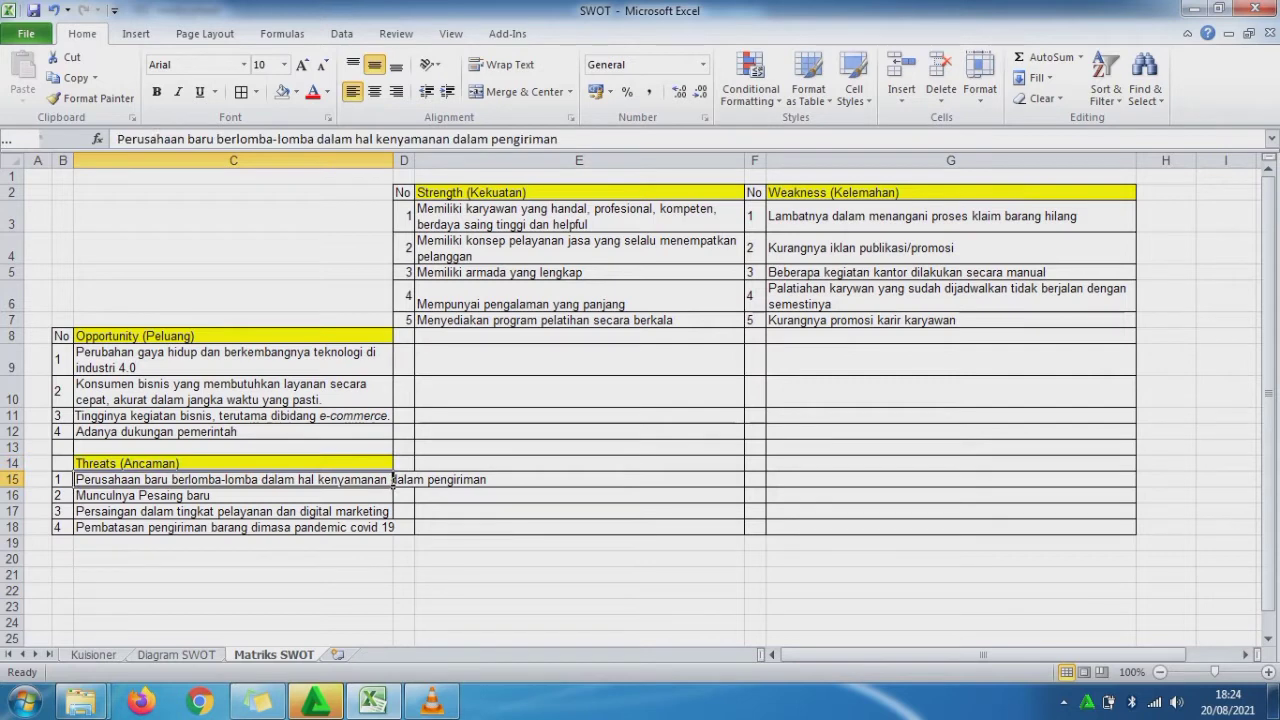
{"action": "left_click", "coordinate": [518, 91]}
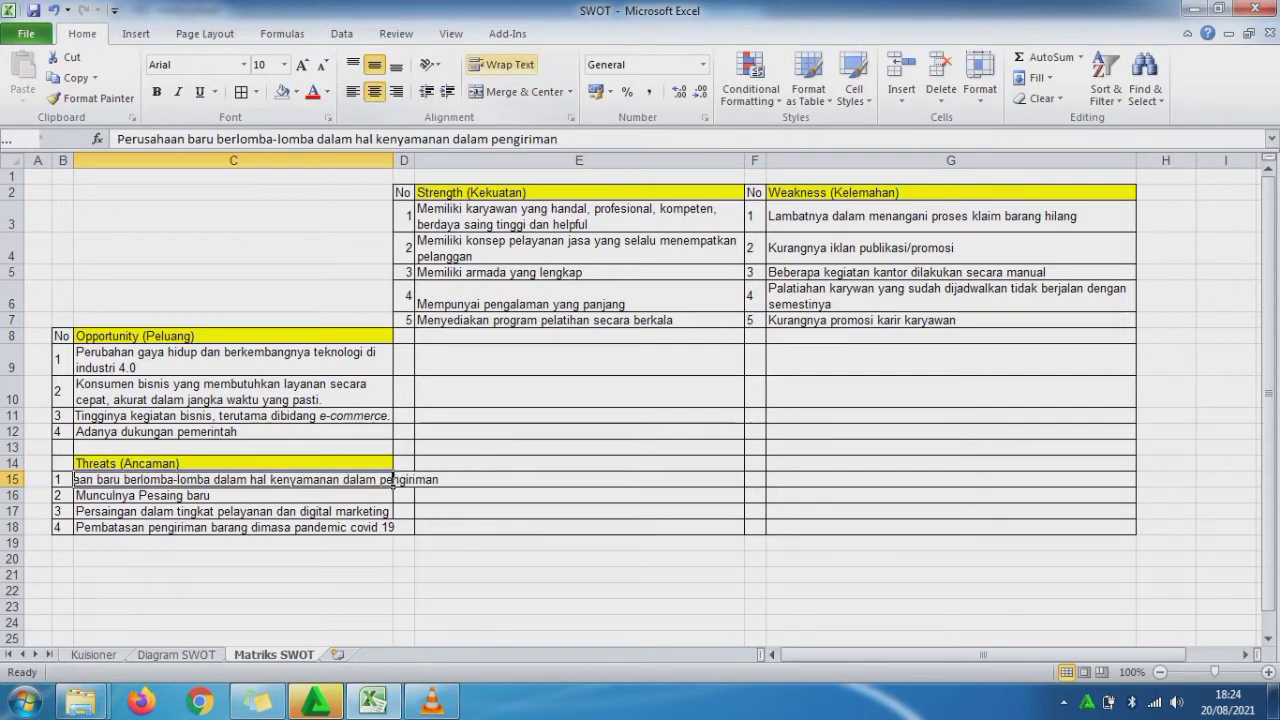
{"action": "left_click", "coordinate": [503, 64]}
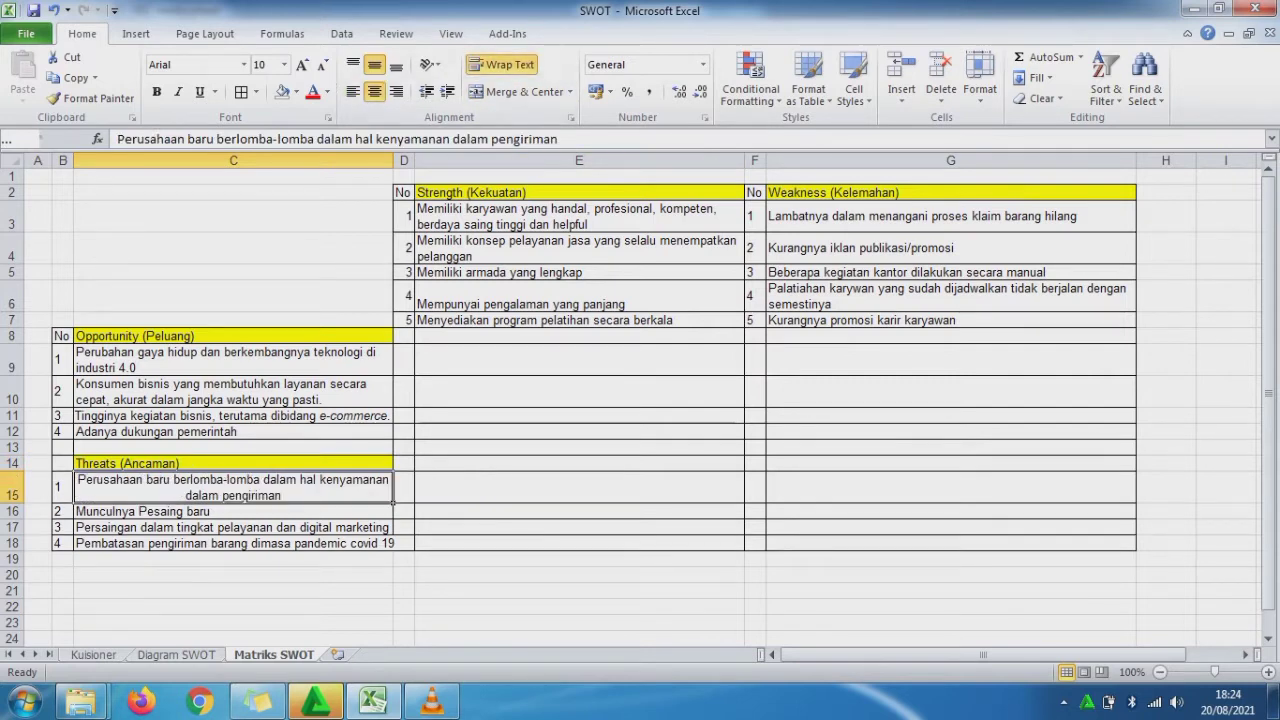
{"action": "left_click", "coordinate": [352, 91]}
Step: Widen column C slightly so the Threats statements in C17 and C18 fit inside their cells
{"action": "left_click", "coordinate": [234, 511]}
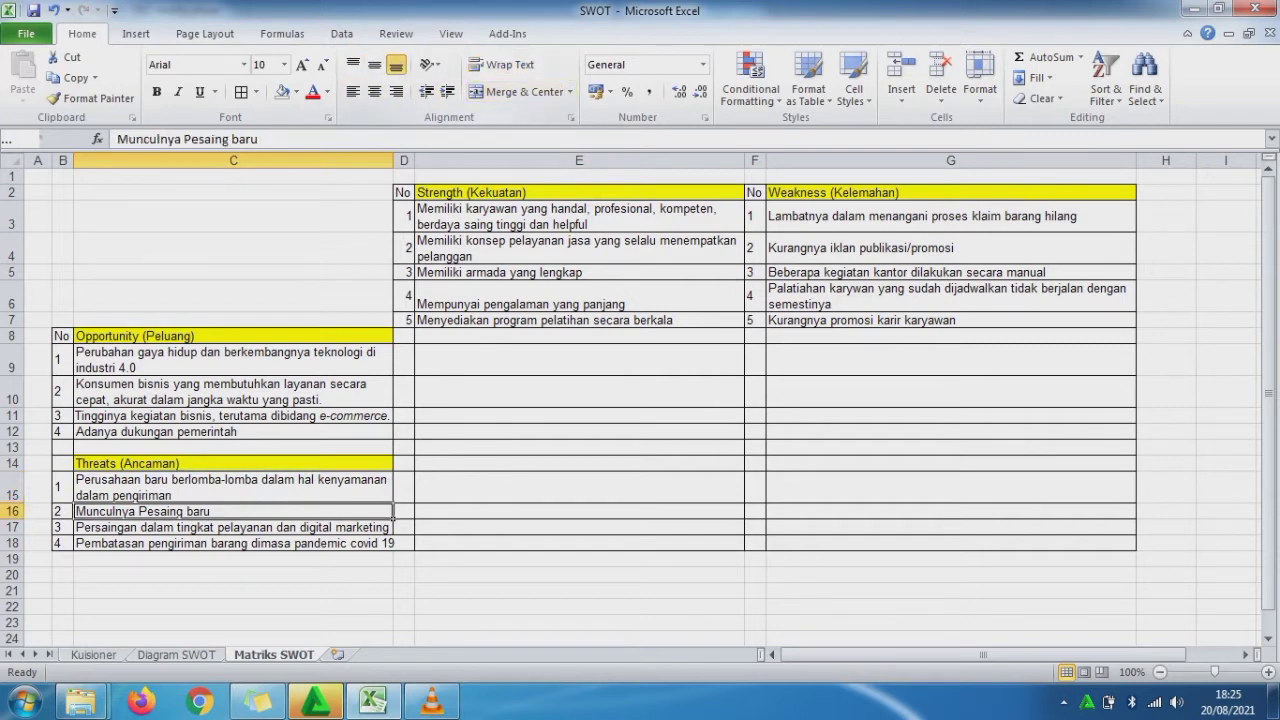
{"action": "left_click", "coordinate": [234, 527]}
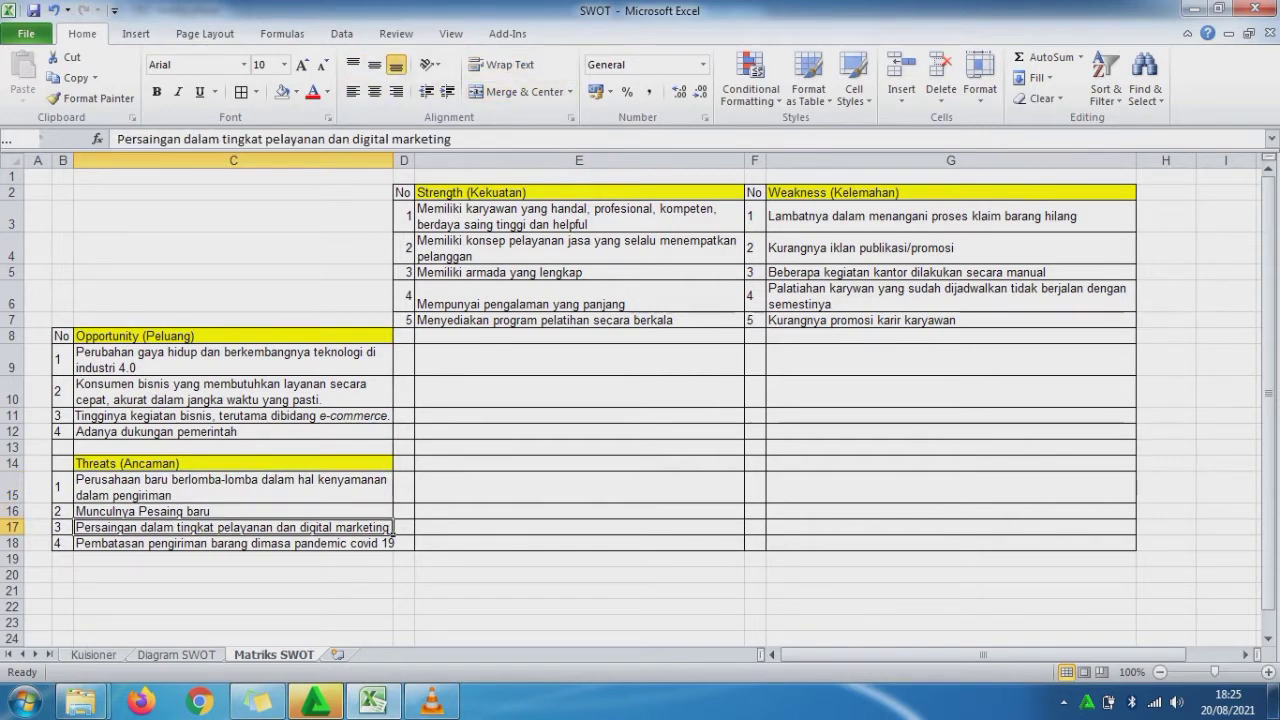
{"action": "left_click_drag", "start_coordinate": [393, 160], "coordinate": [396, 160]}
{"action": "left_click", "coordinate": [234, 543]}
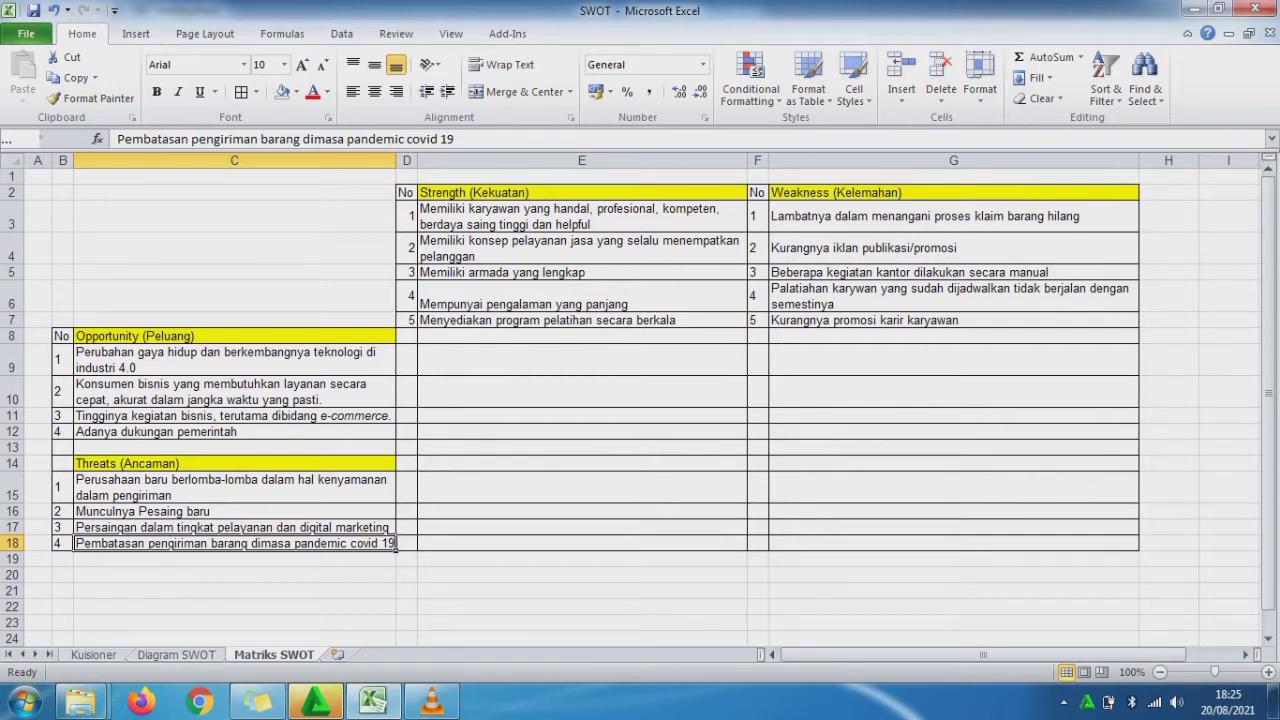
Step: Enter the heading SO in E8, beneath the Strength statements
{"action": "left_click", "coordinate": [582, 360]}
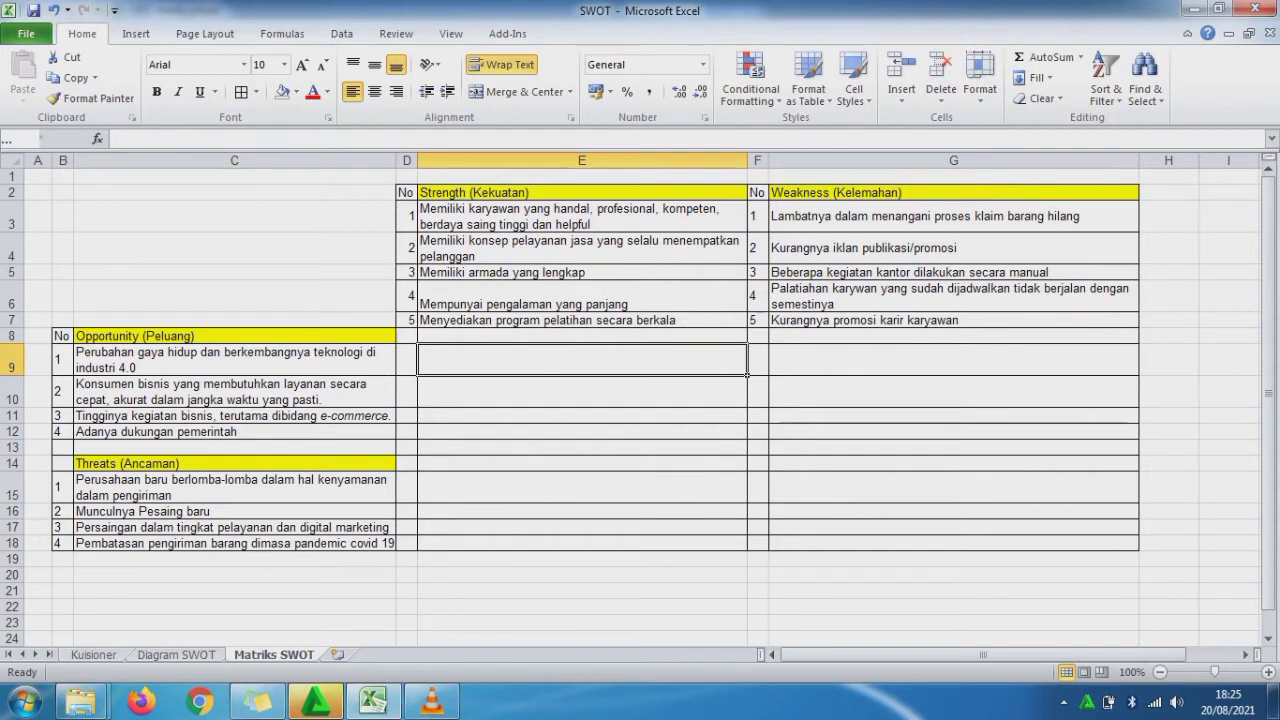
{"action": "left_click", "coordinate": [582, 336]}
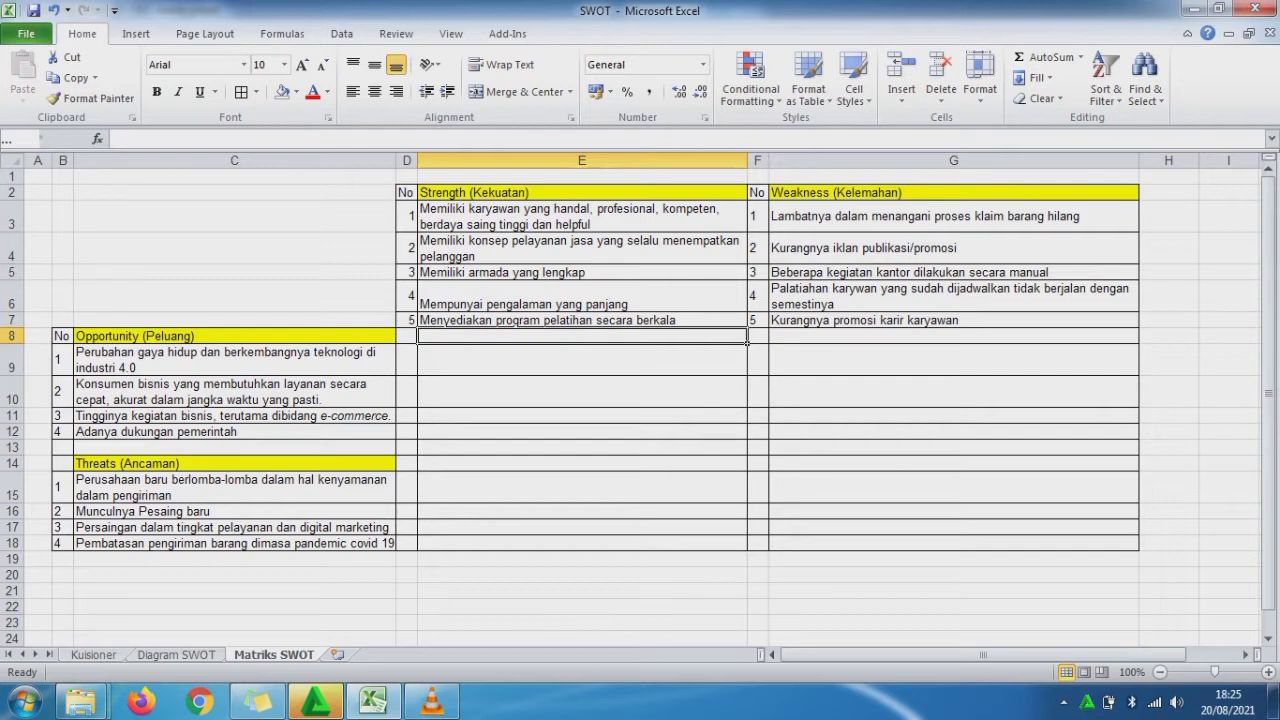
{"action": "type", "text": "SO"}
{"action": "key", "text": "Return"}
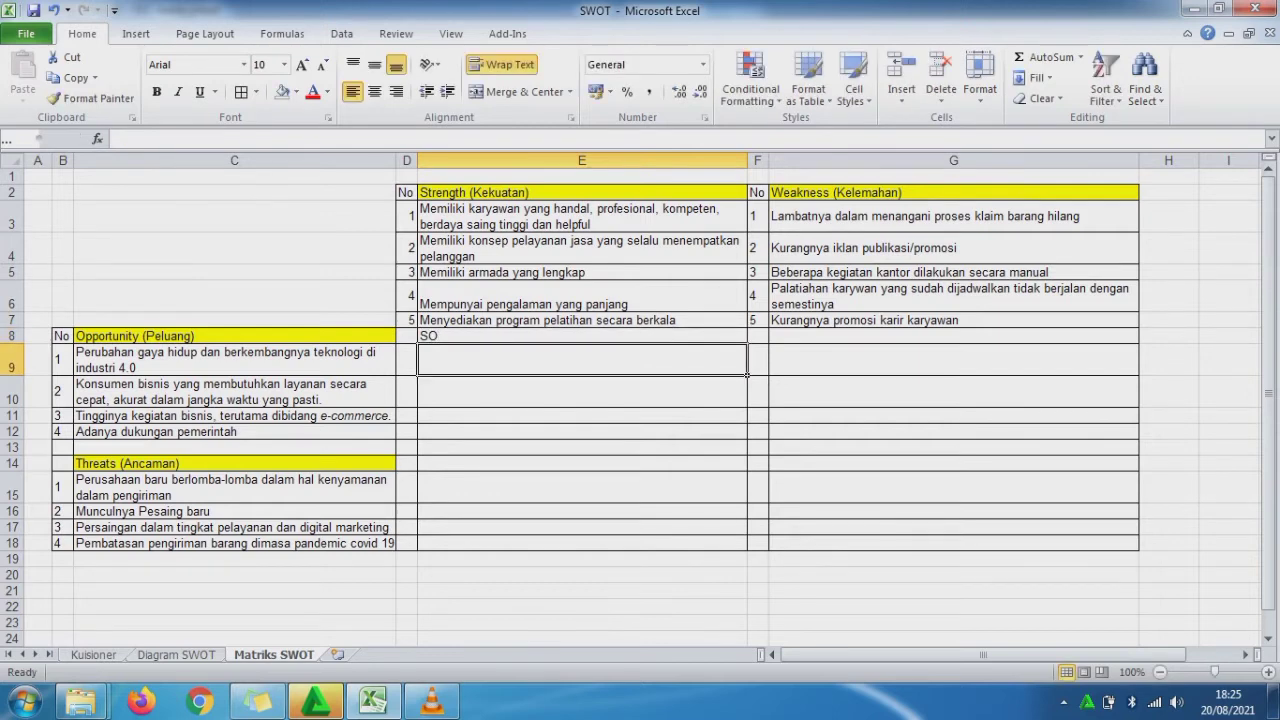
{"action": "key", "text": "Up"}
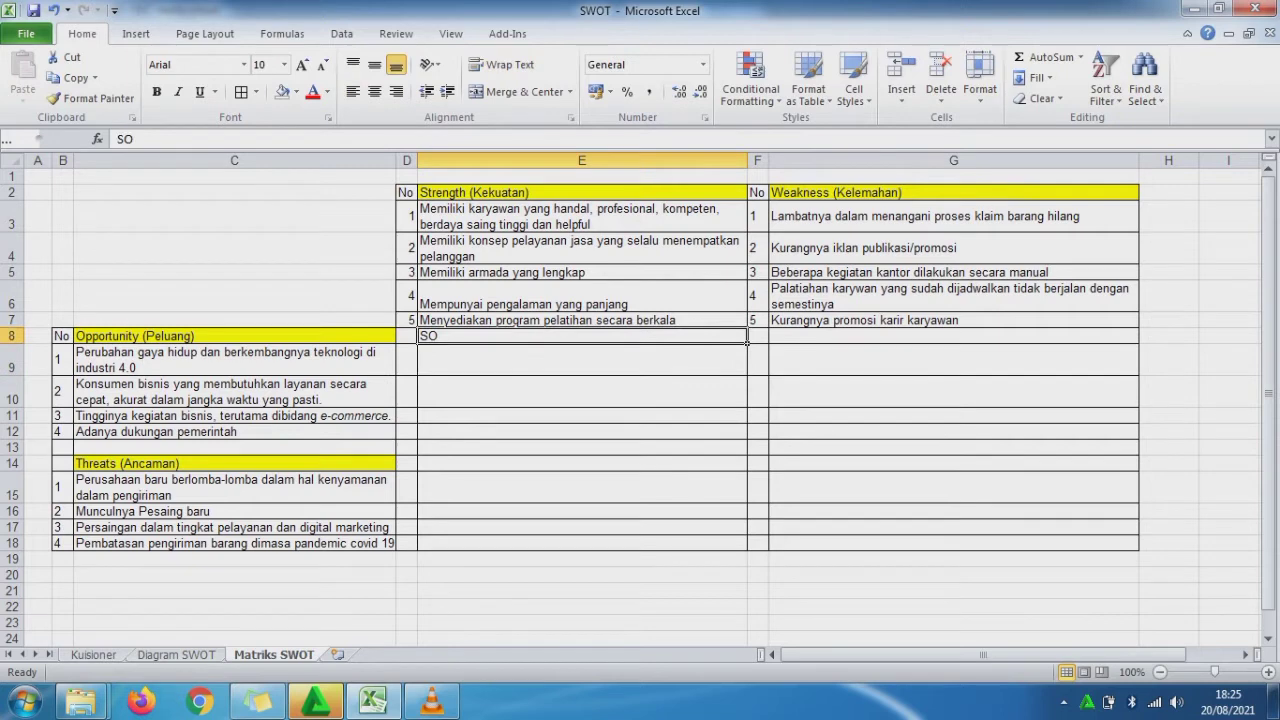
Step: Center the SO heading in E8 and add a centered WO heading in G8, beneath the Weakness statements
{"action": "left_click", "coordinate": [374, 91]}
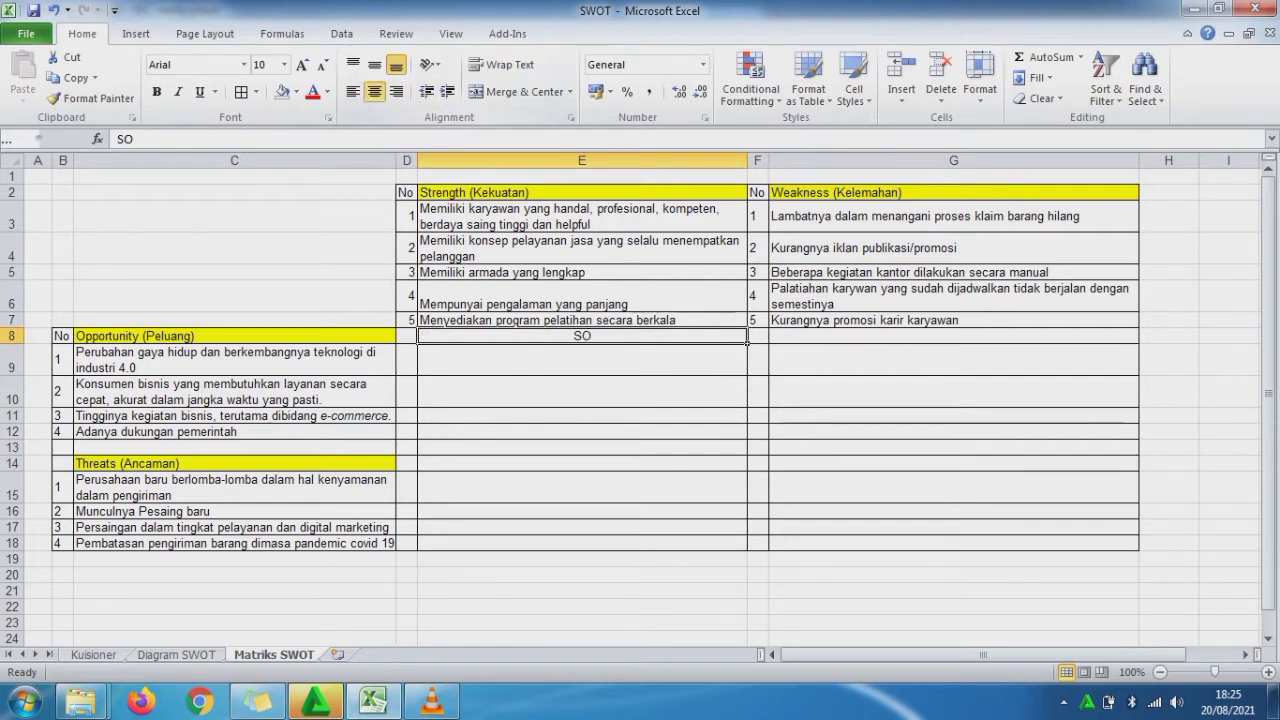
{"action": "left_click", "coordinate": [953, 336]}
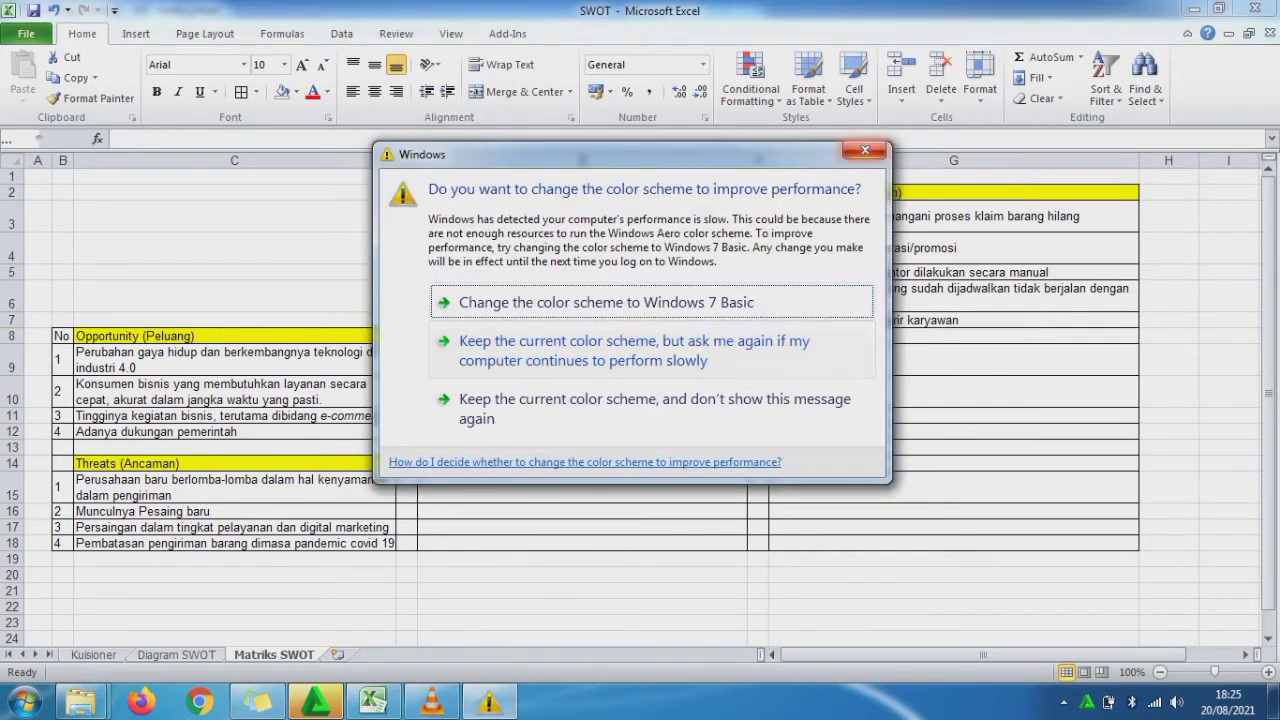
{"action": "left_click", "coordinate": [866, 150]}
{"action": "type", "text": "WO"}
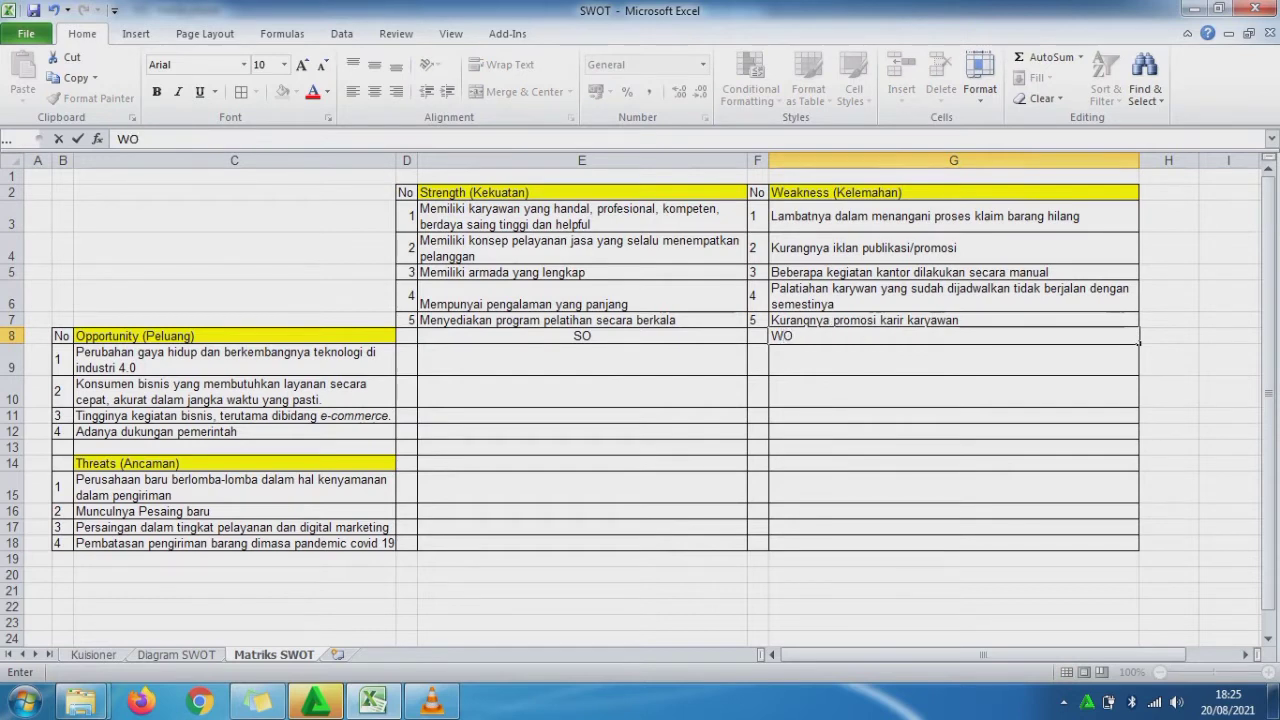
{"action": "key", "text": "Return"}
{"action": "key", "text": "Up"}
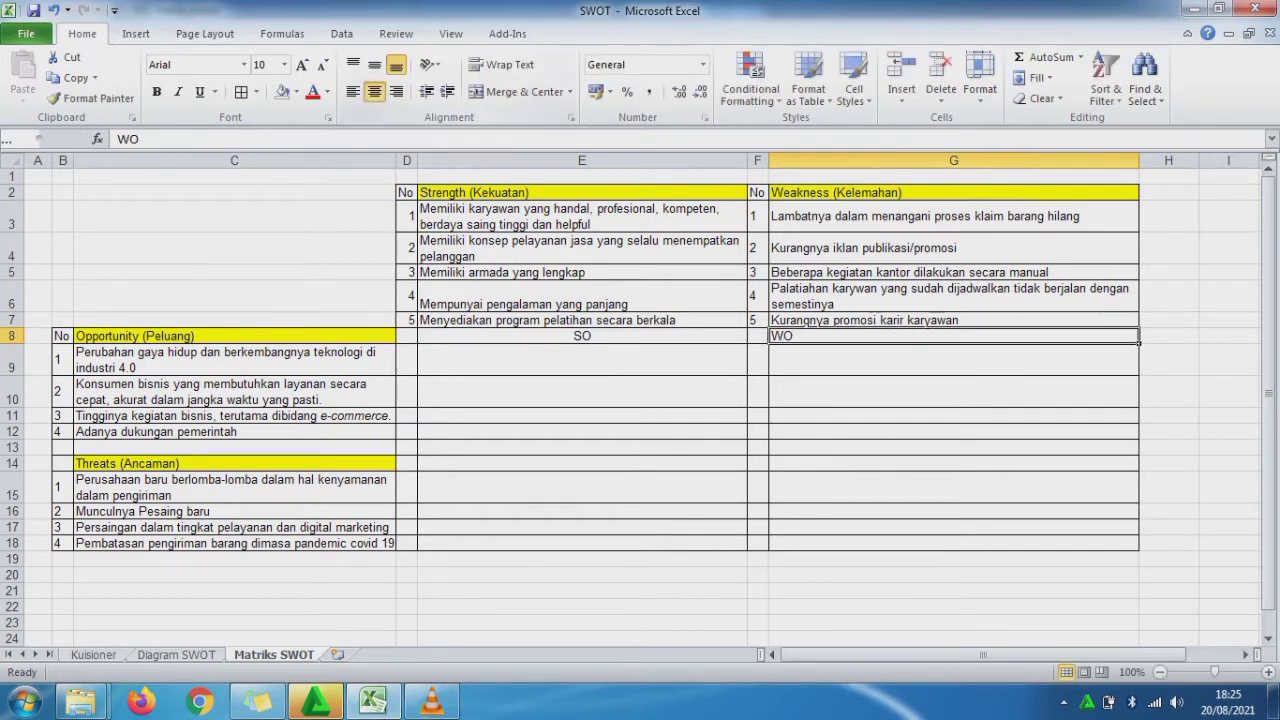
{"action": "left_click", "coordinate": [375, 92]}
Step: Enter the heading ST in E13 and center it horizontally
{"action": "left_click", "coordinate": [582, 448]}
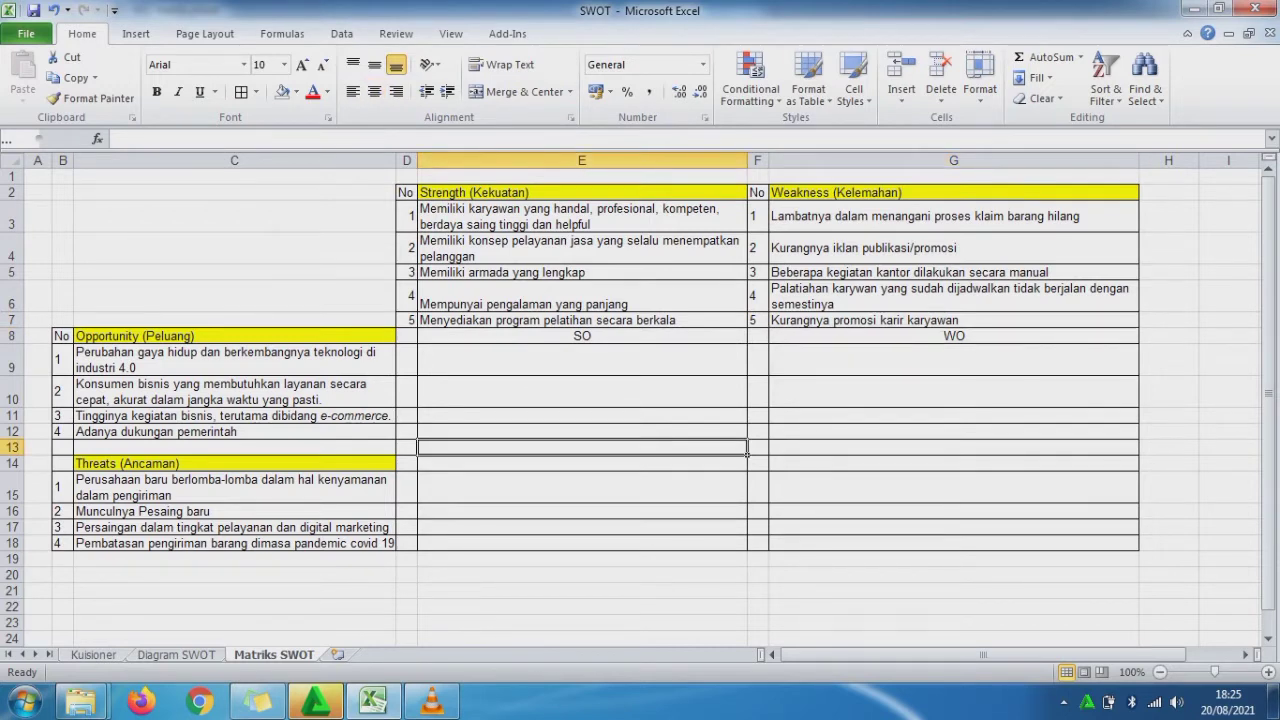
{"action": "type", "text": "A"}
{"action": "key", "text": "BackSpace"}
{"action": "type", "text": "ST"}
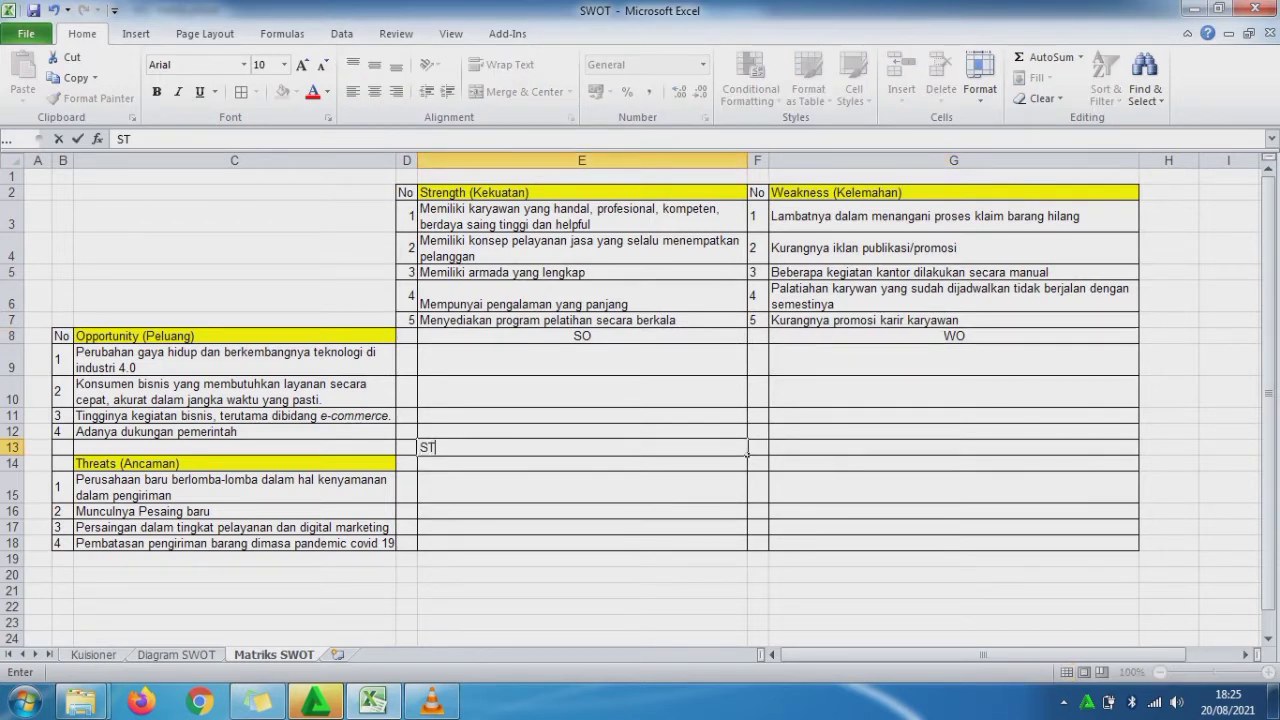
{"action": "key", "text": "Return"}
{"action": "key", "text": "Up"}
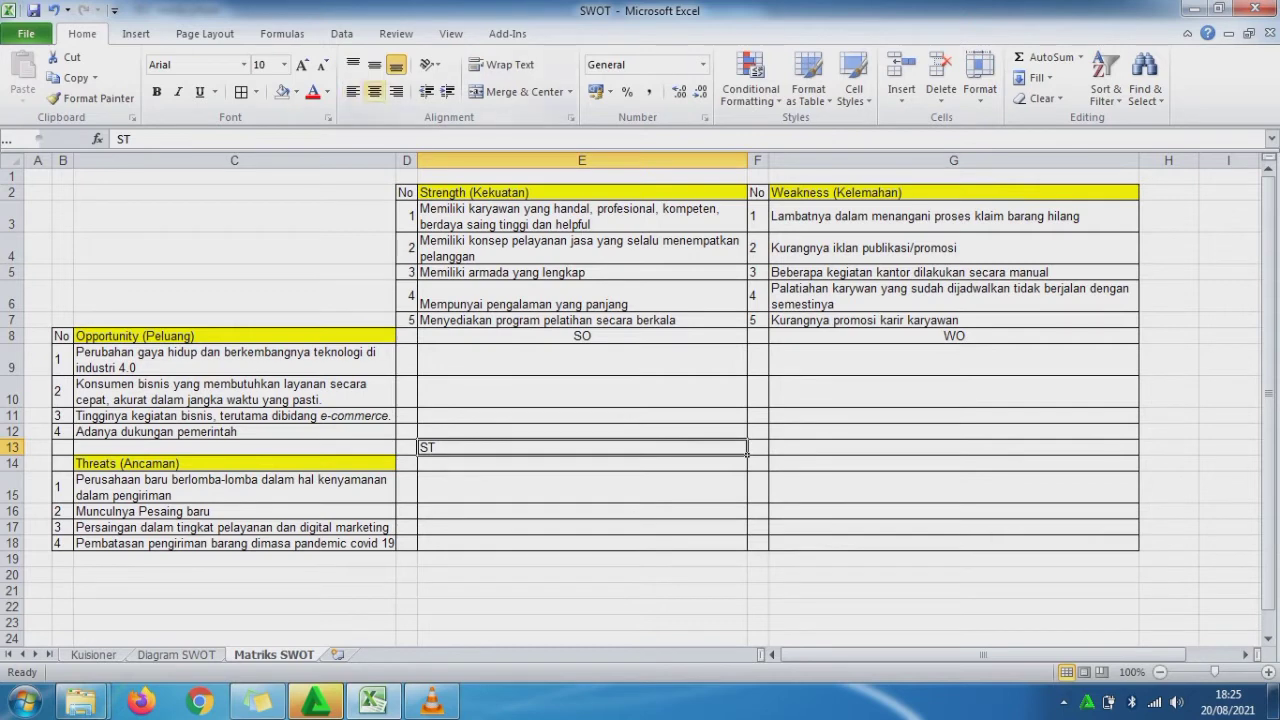
{"action": "left_click", "coordinate": [374, 91]}
Step: Enter the heading WT in G13 and center it horizontally
{"action": "left_click", "coordinate": [953, 447]}
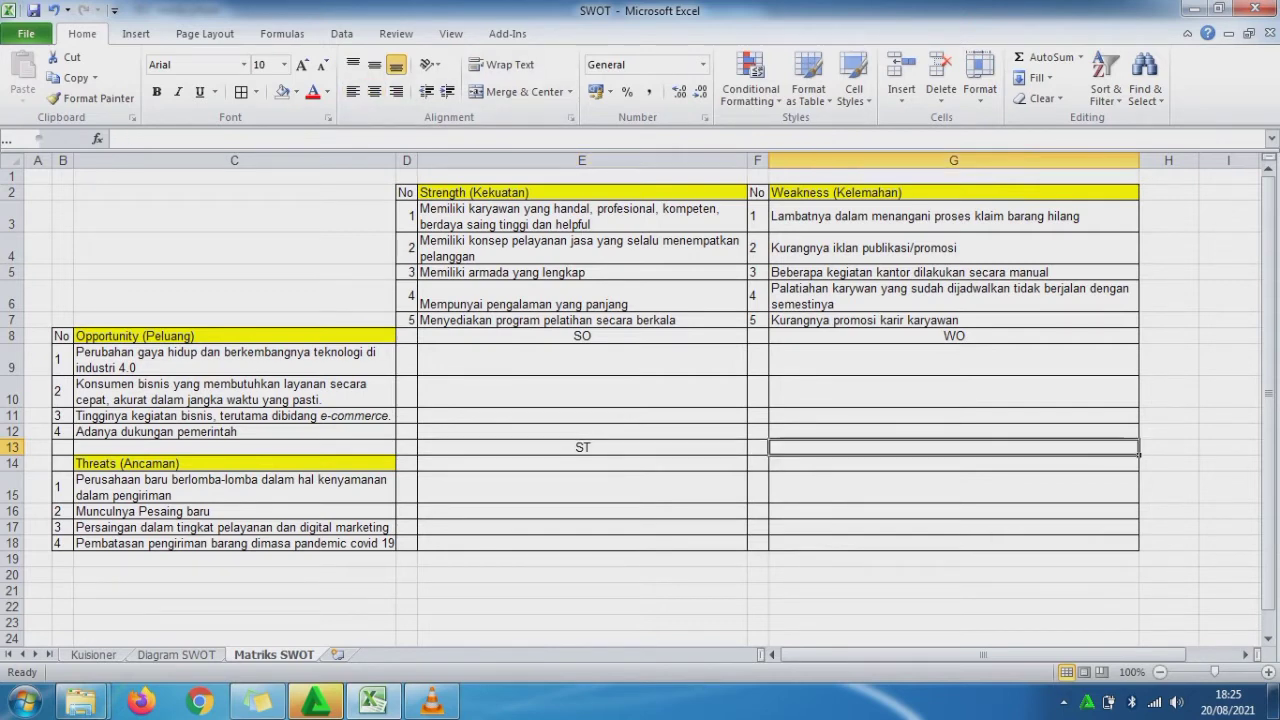
{"action": "type", "text": "W"}
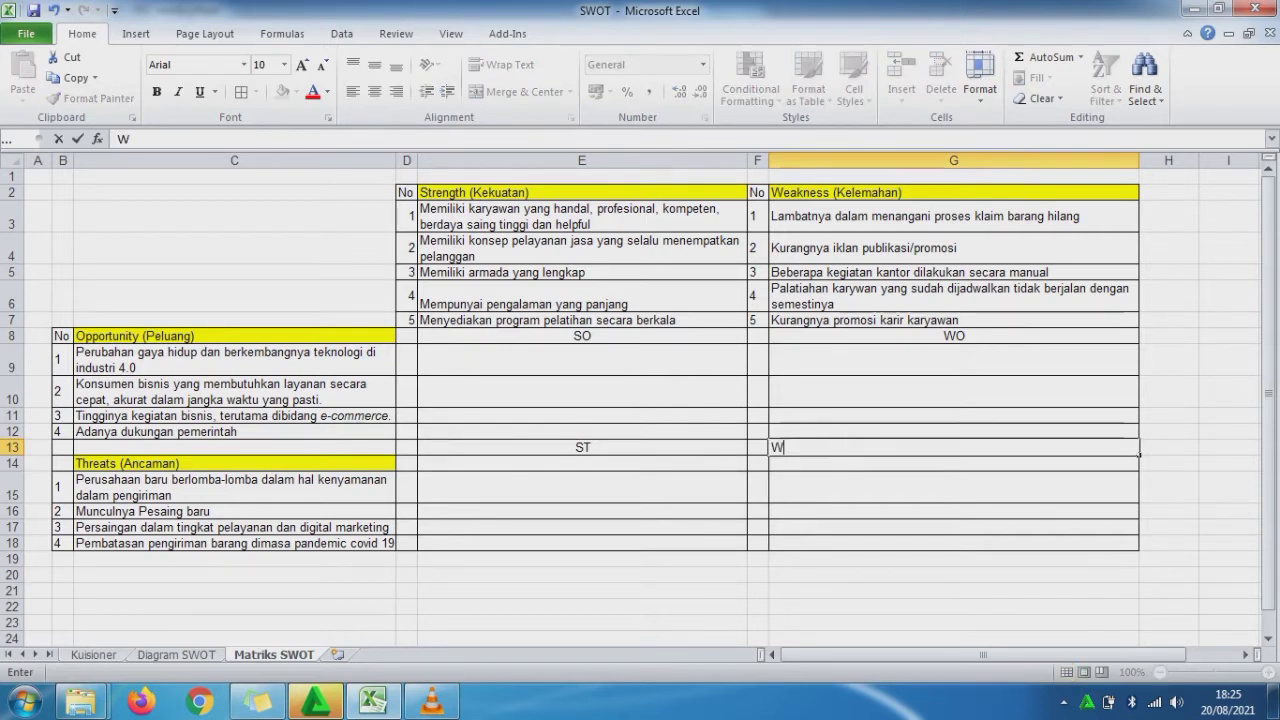
{"action": "type", "text": "T"}
{"action": "key", "text": "Return"}
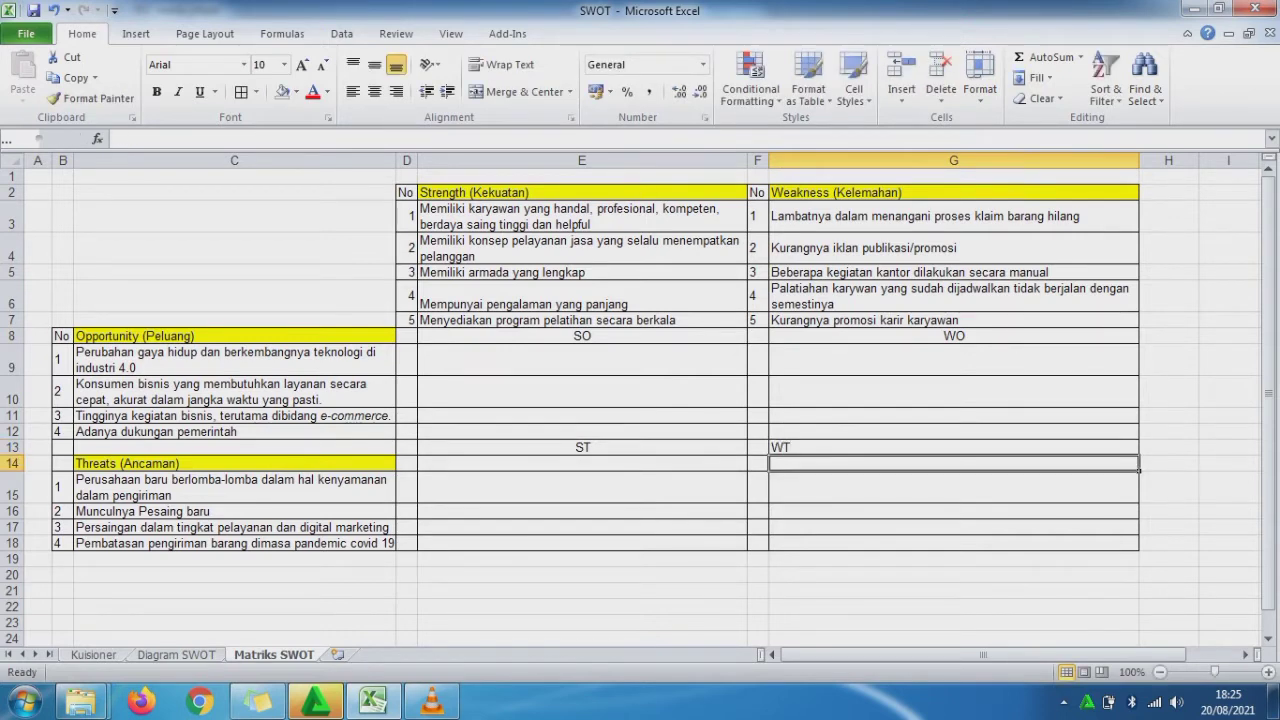
{"action": "left_click", "coordinate": [953, 447]}
{"action": "left_click", "coordinate": [374, 91]}
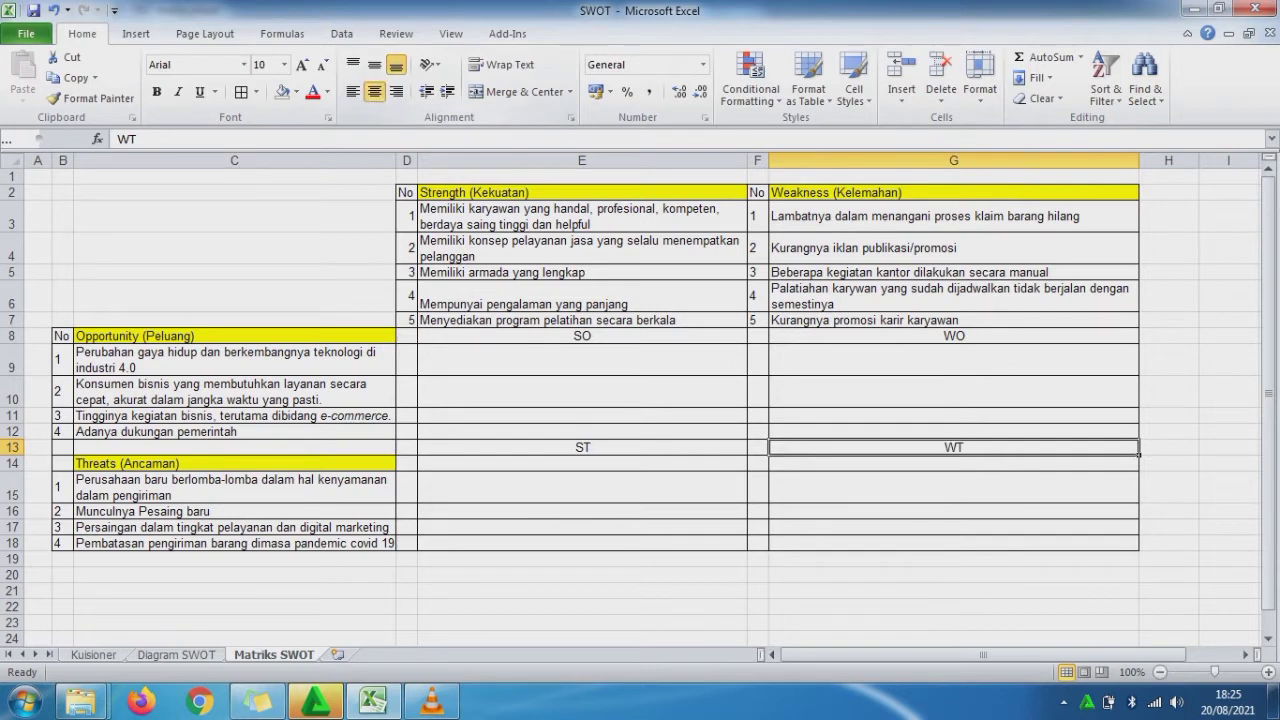
{"action": "left_click", "coordinate": [582, 360]}
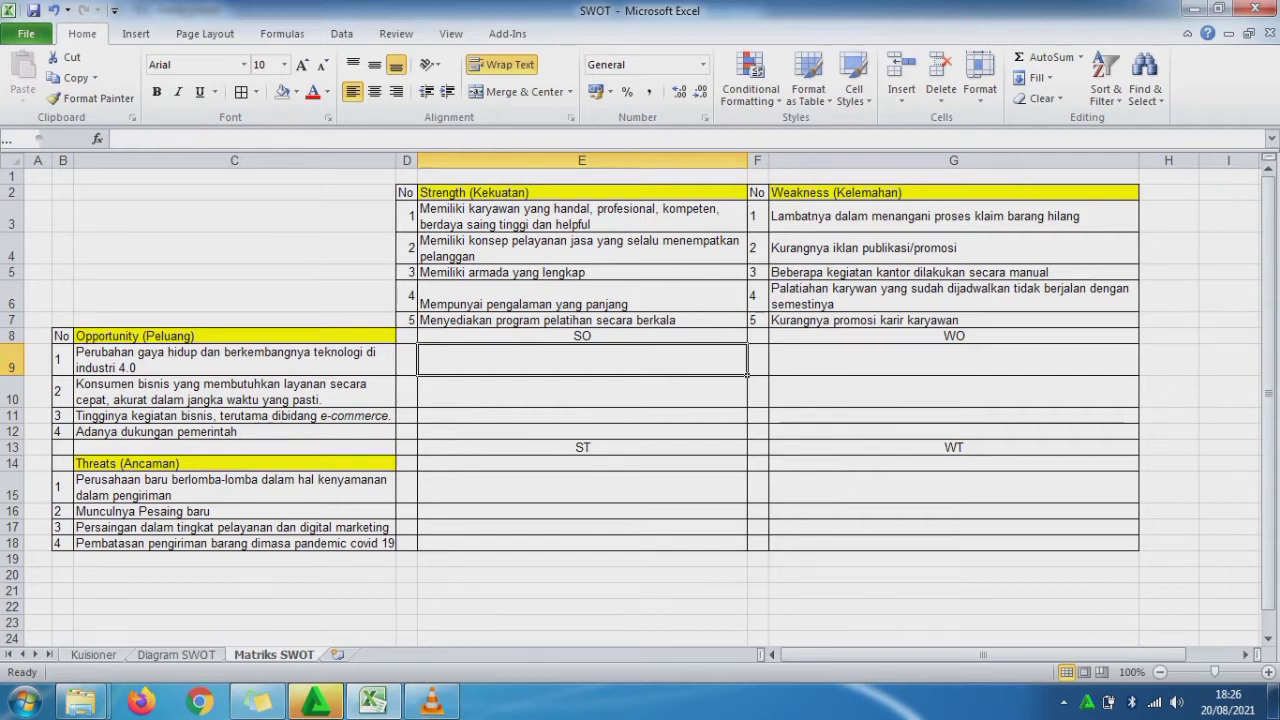
{"action": "left_click", "coordinate": [582, 216]}
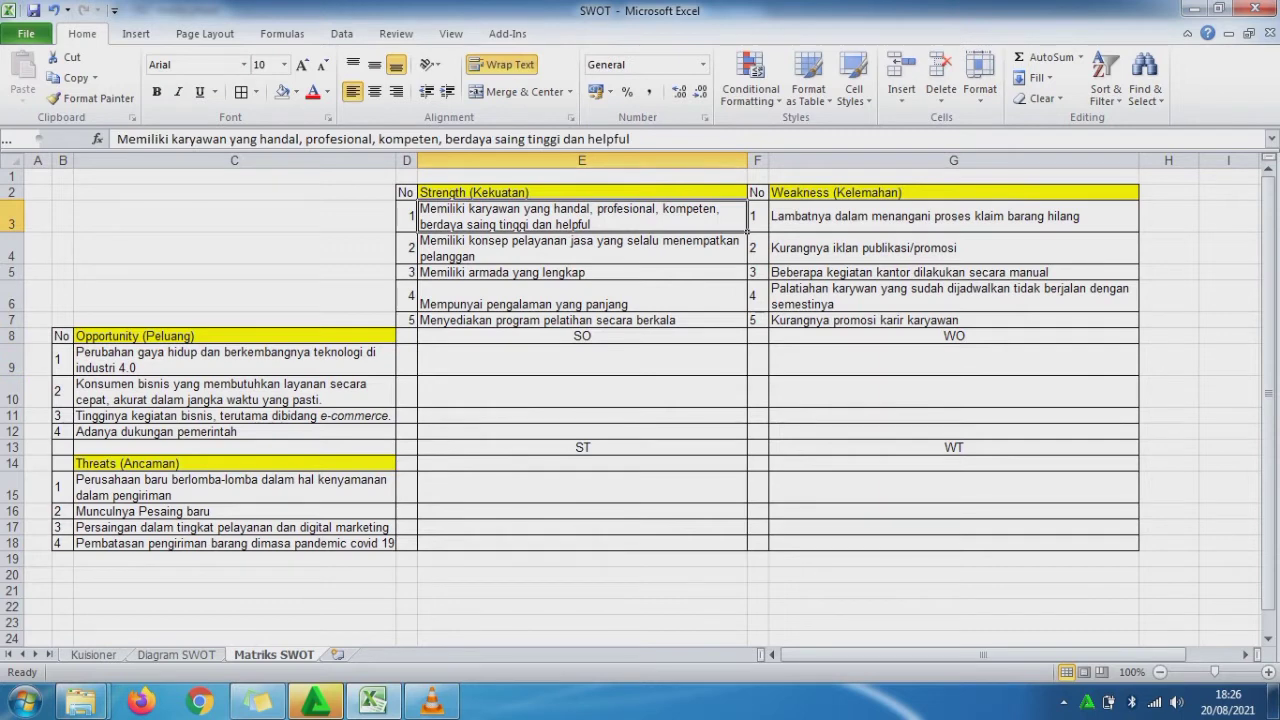
{"action": "left_click", "coordinate": [582, 360]}
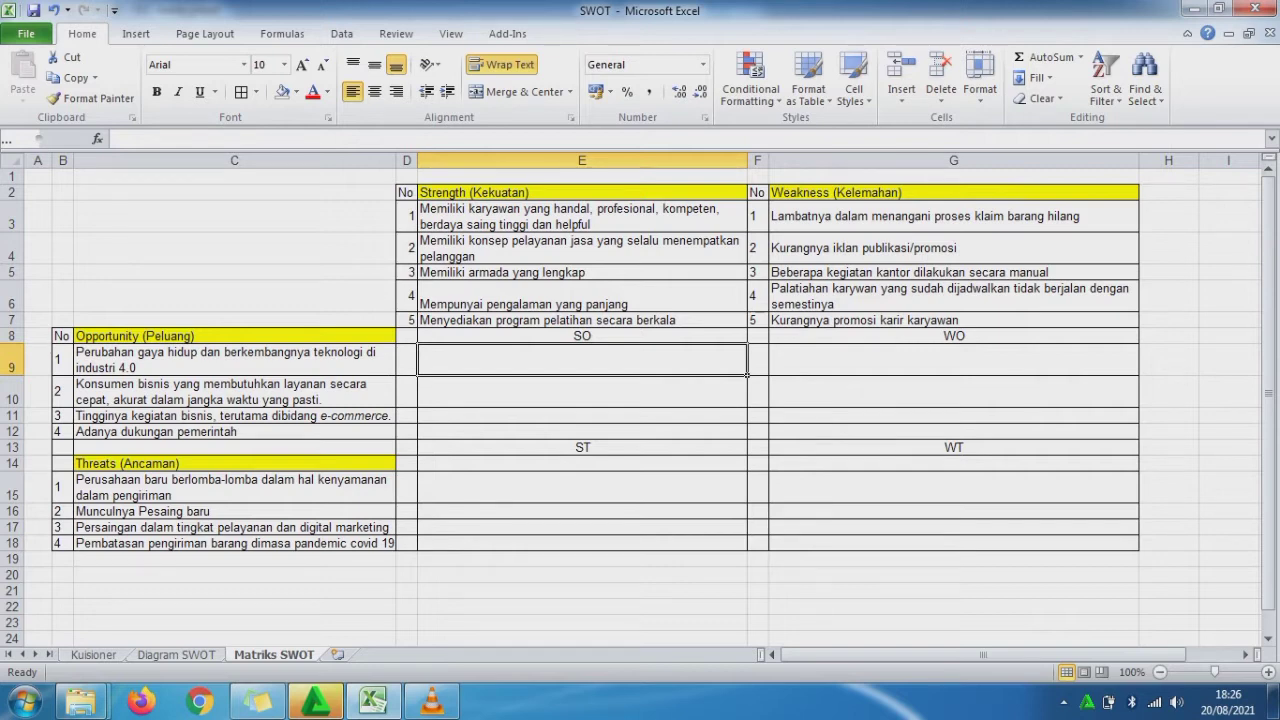
{"action": "left_click", "coordinate": [582, 216]}
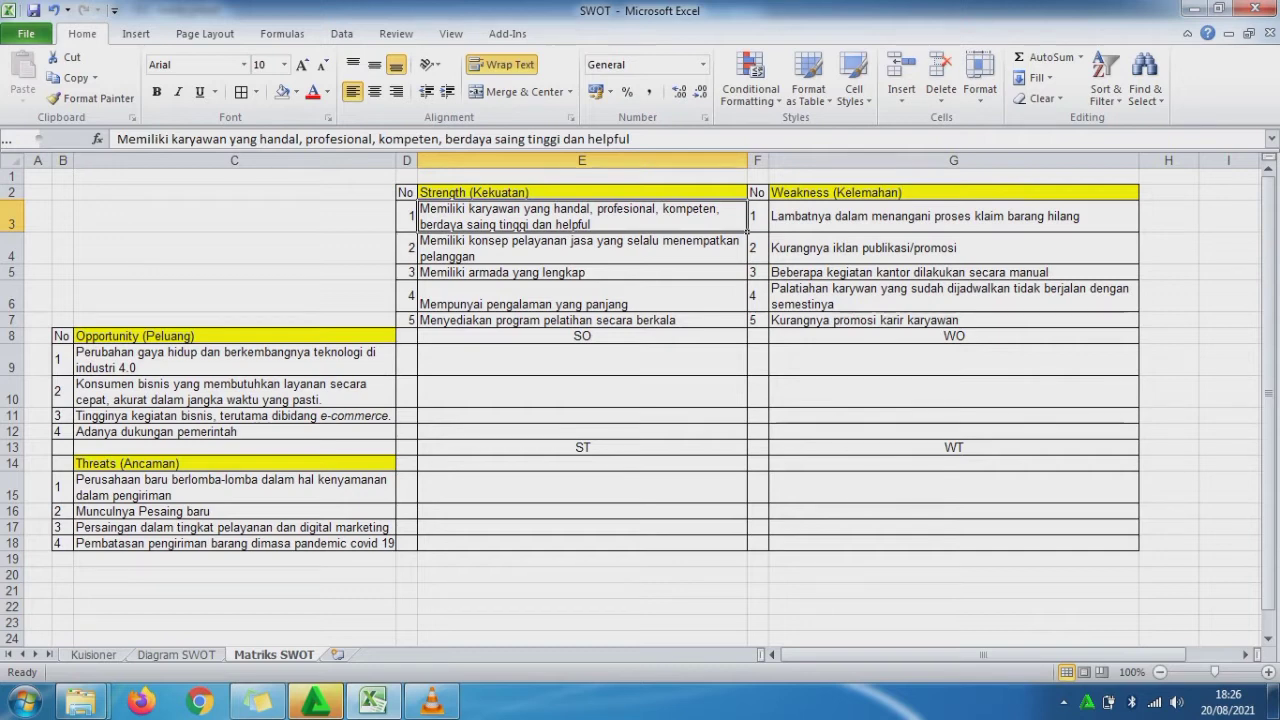
{"action": "left_click", "coordinate": [234, 360]}
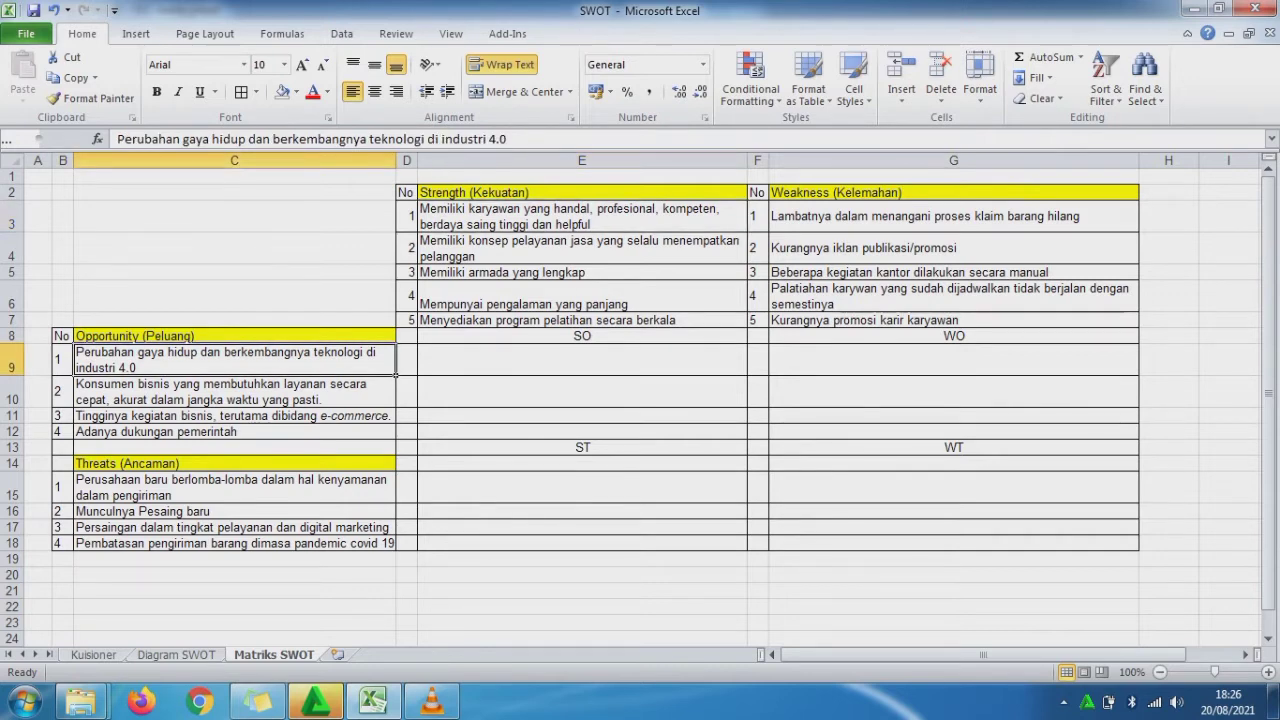
Step: Enter the first SO strategy "Perekrutan Tenaga kerja Handal dalam sistem W- Net" in E9 and align it vertically to the middle
{"action": "left_click", "coordinate": [582, 360]}
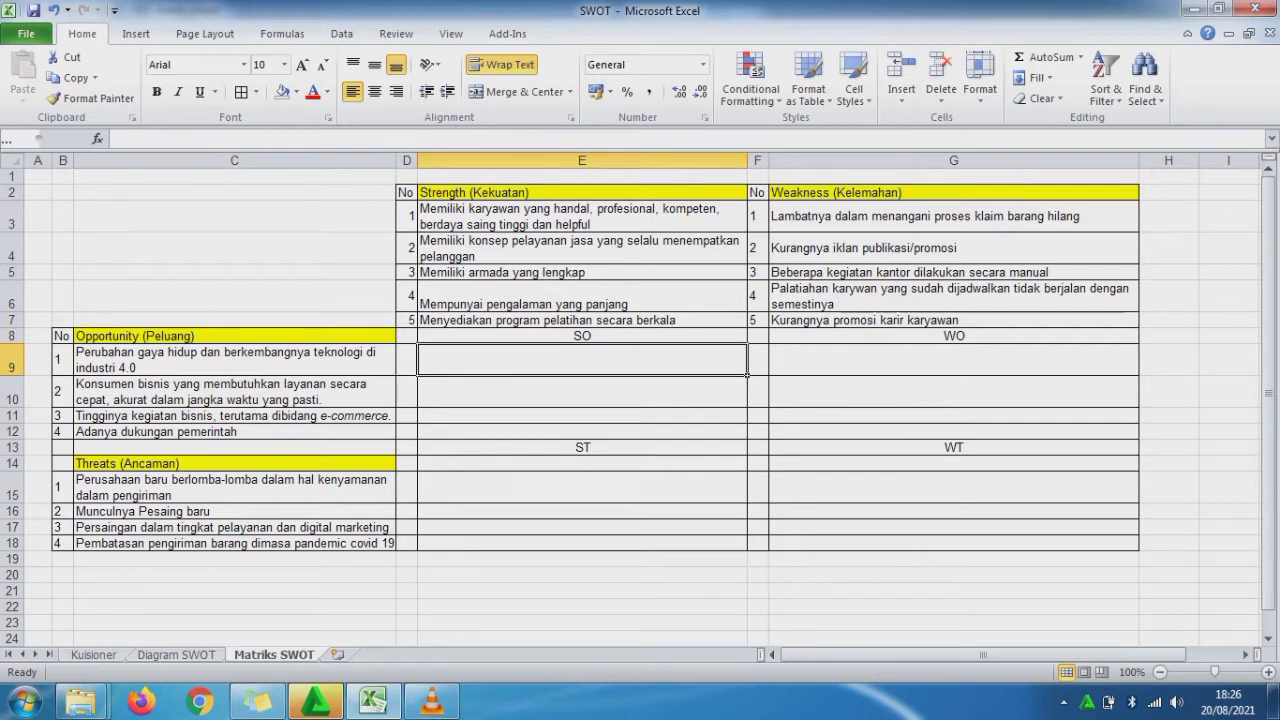
{"action": "type", "text": "Perek"}
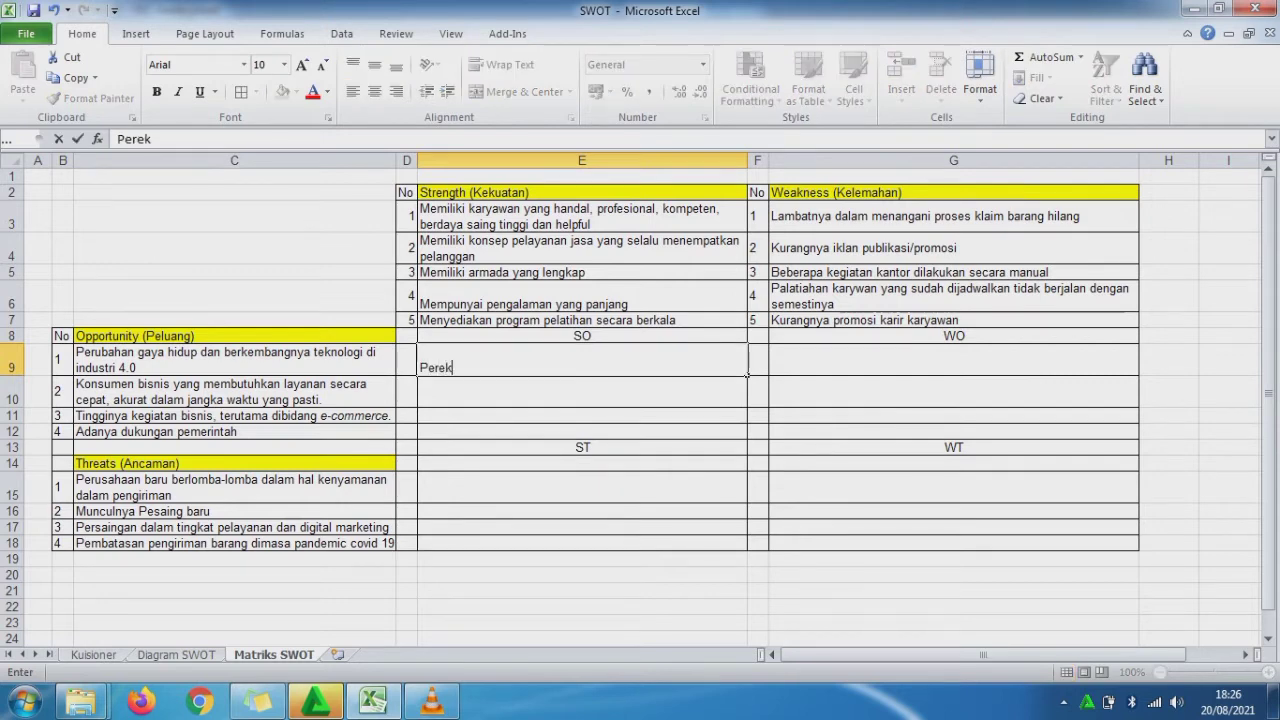
{"action": "type", "text": "rutan Tena"}
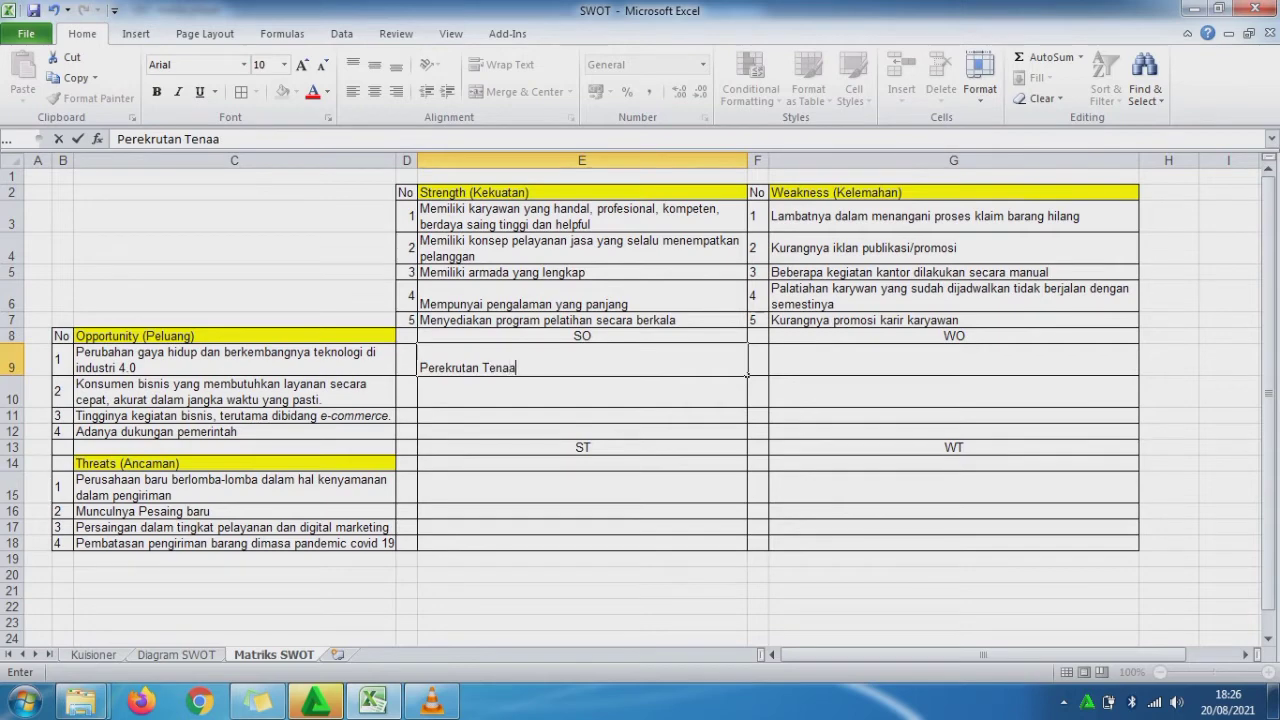
{"action": "type", "text": "ga kerja"}
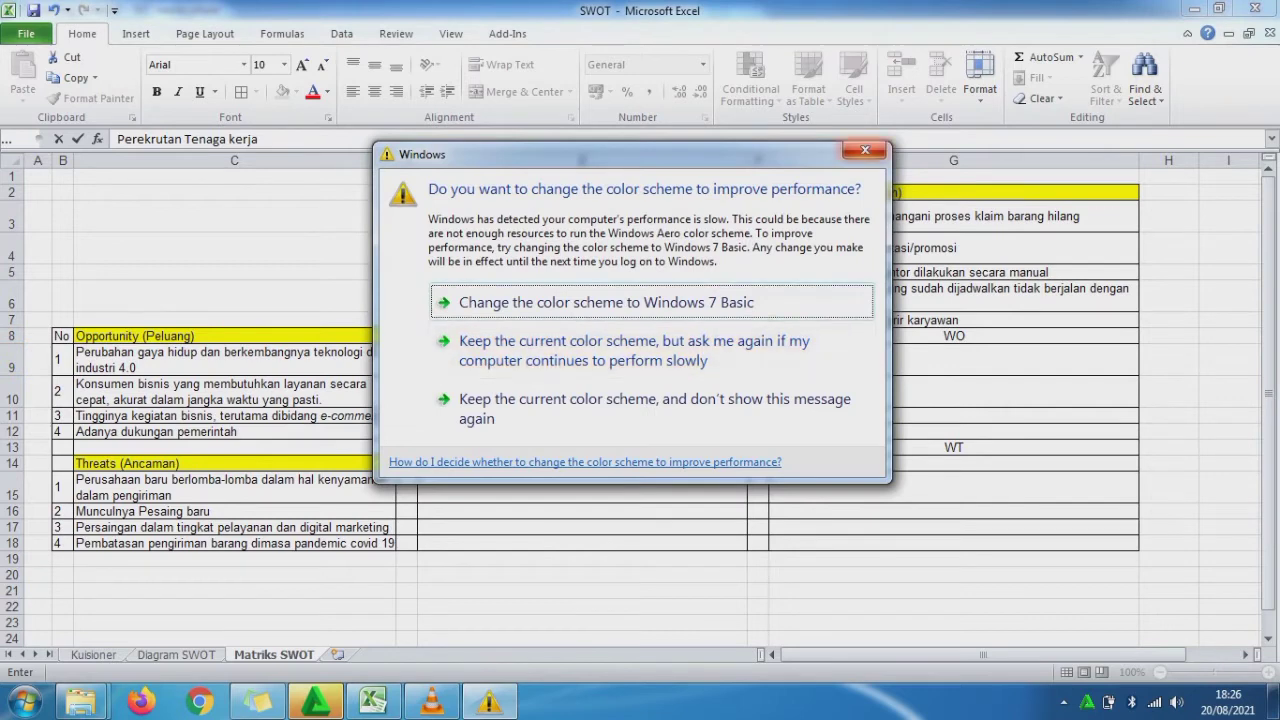
{"action": "left_click", "coordinate": [865, 150]}
{"action": "type", "text": "Handa"}
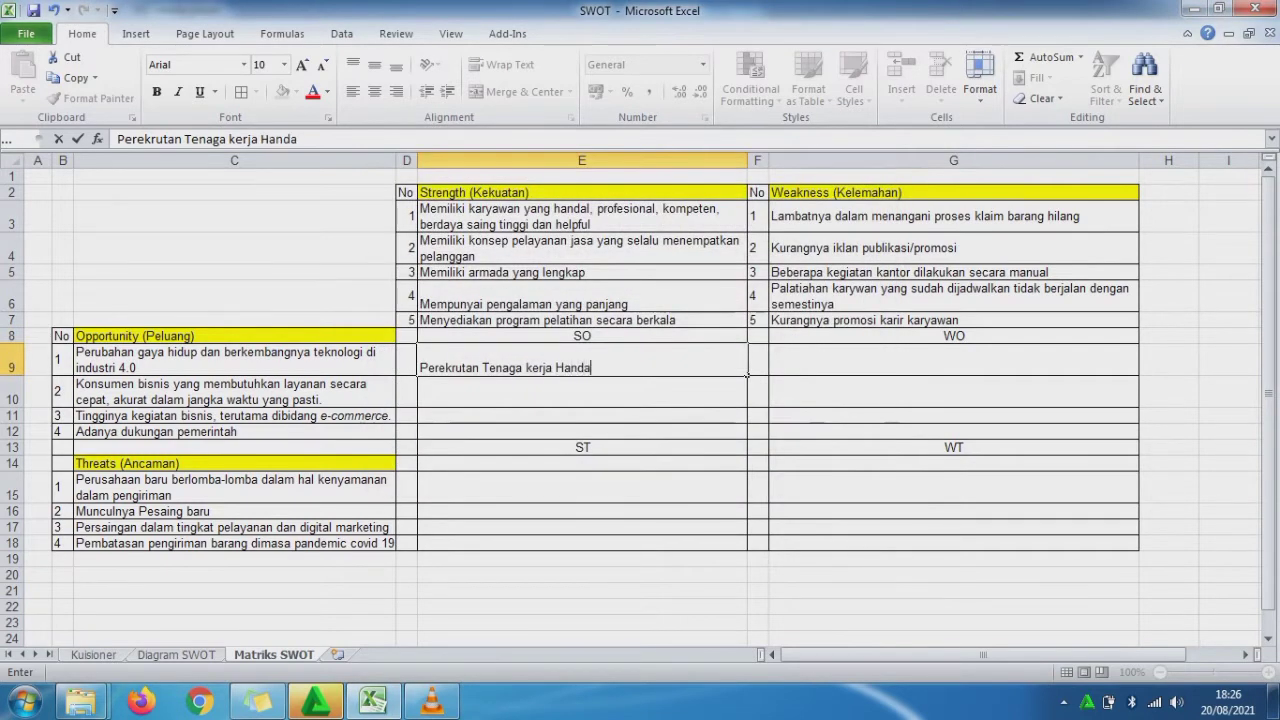
{"action": "type", "text": "l dalam sistem"}
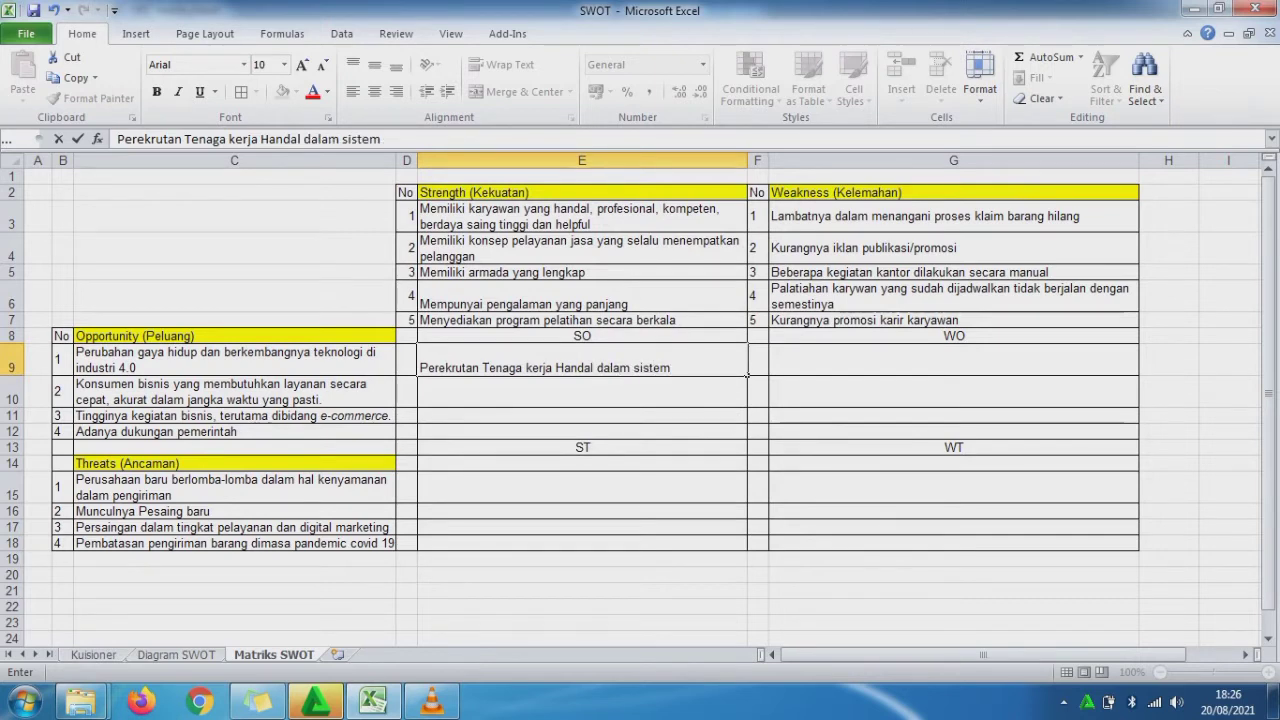
{"action": "type", "text": " W- NET"}
{"action": "key", "text": "BackSpace"}
{"action": "key", "text": "BackSpace"}
{"action": "type", "text": "et"}
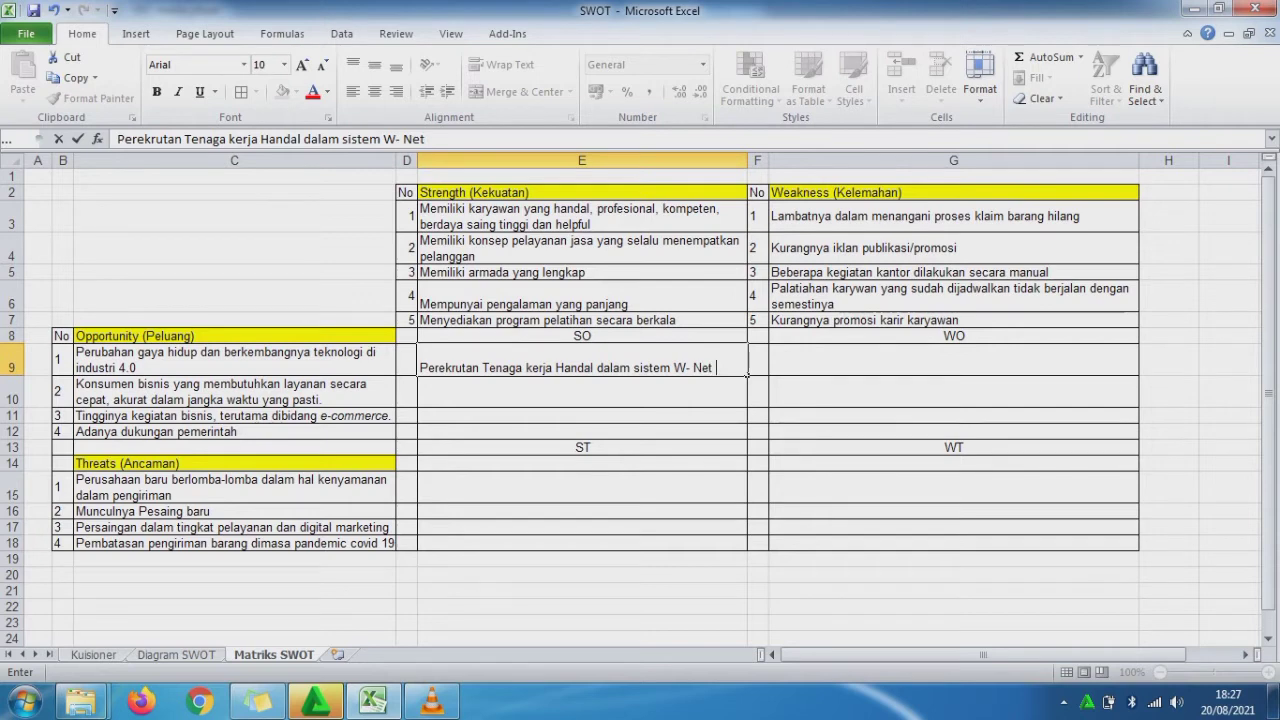
{"action": "key", "text": "Return"}
{"action": "key", "text": "Up"}
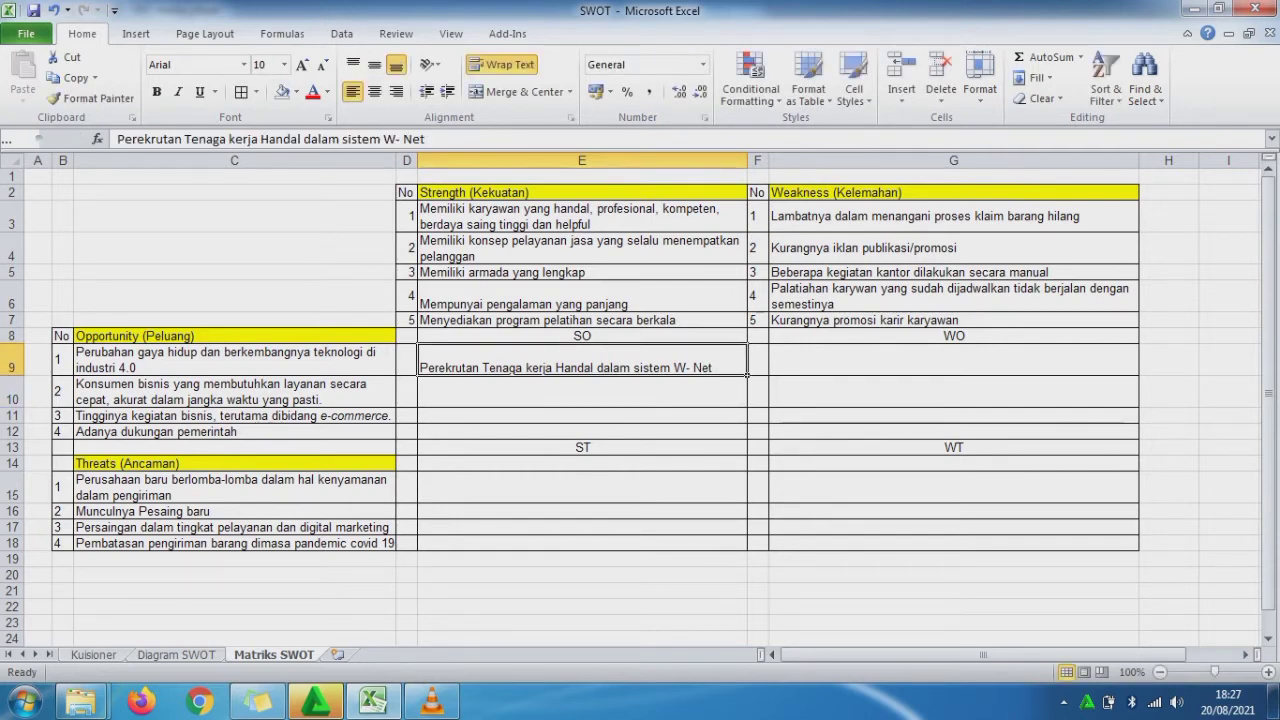
{"action": "left_click", "coordinate": [374, 64]}
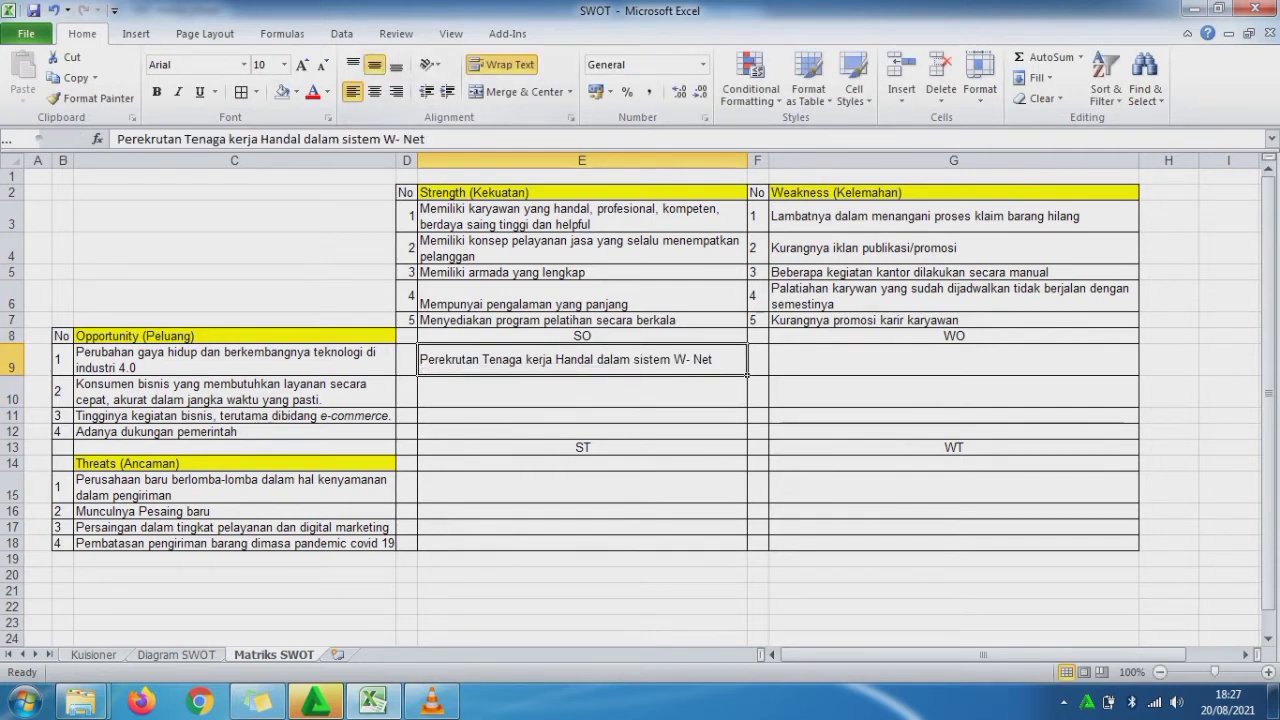
Step: Number the first SO strategy as 1 in D9
{"action": "left_click", "coordinate": [407, 360]}
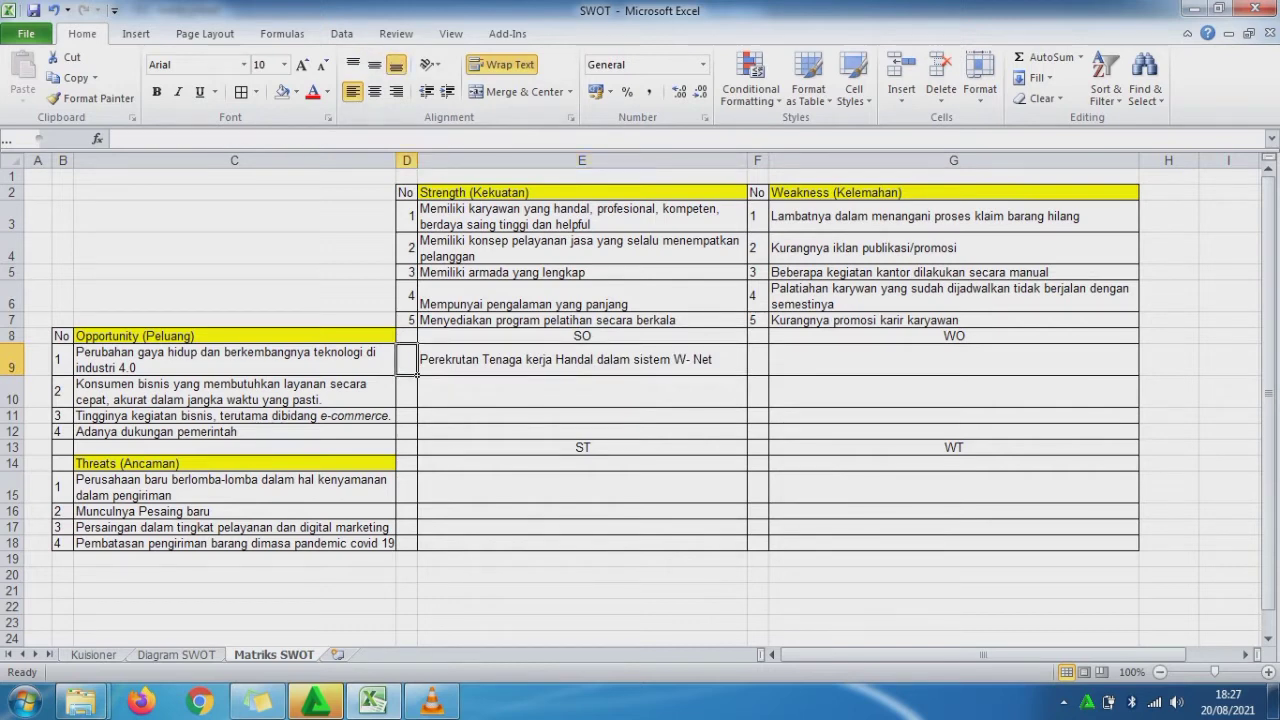
{"action": "left_click", "coordinate": [582, 216]}
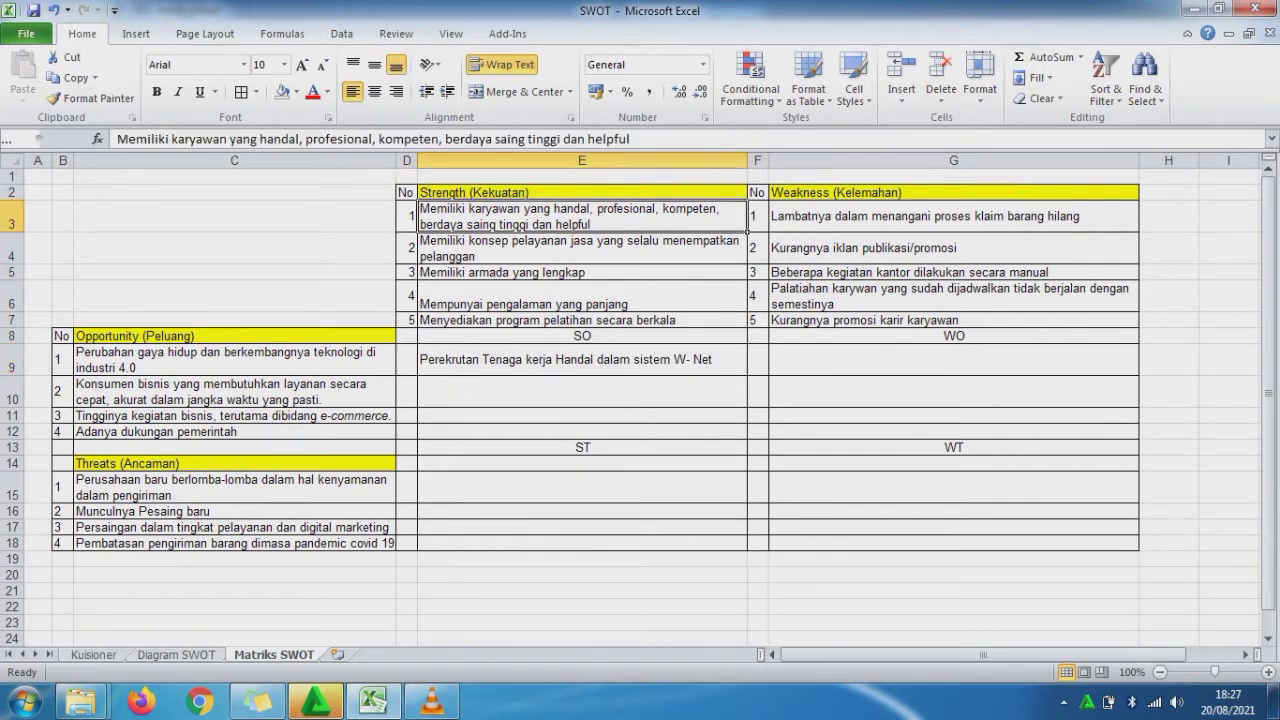
{"action": "left_click", "coordinate": [407, 360]}
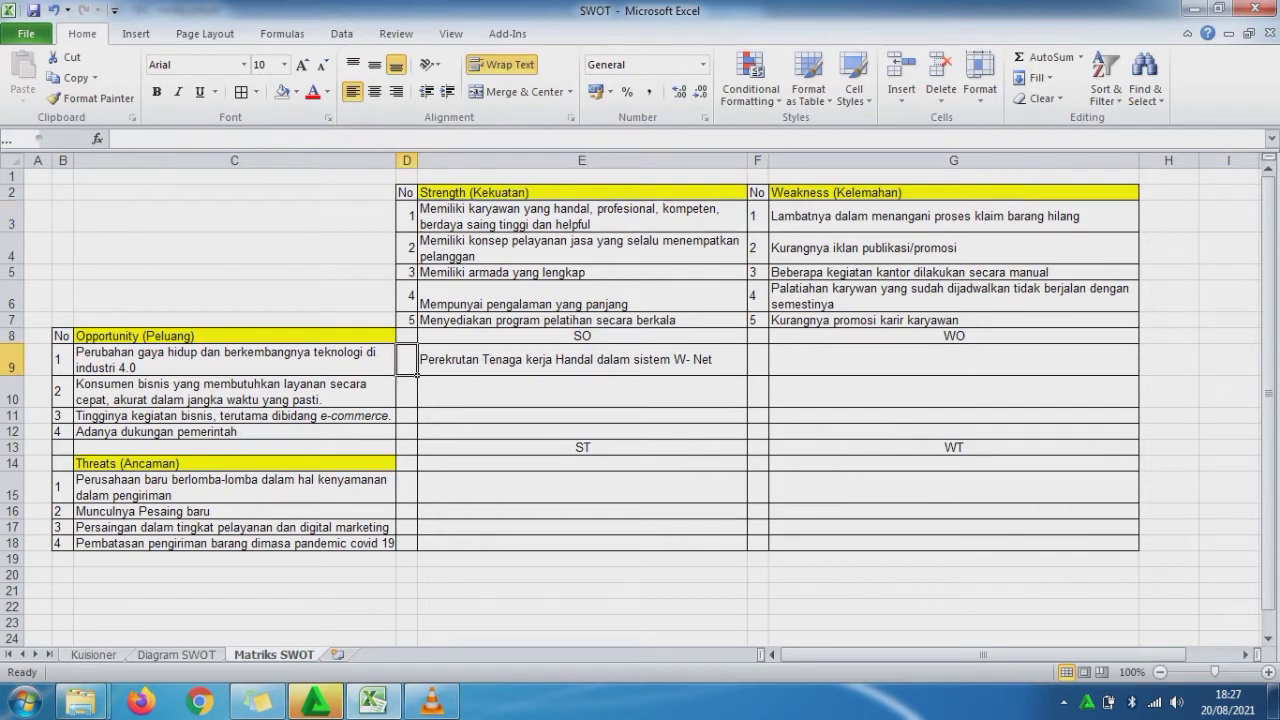
{"action": "type", "text": "1,"}
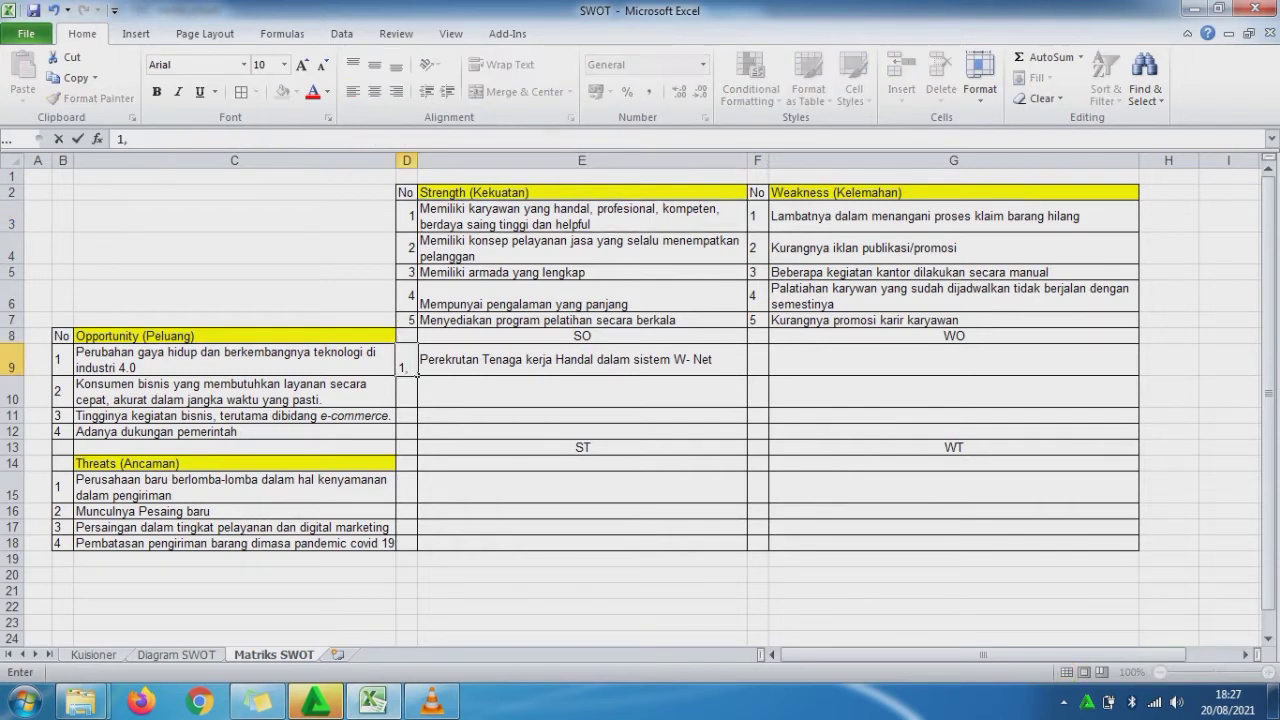
{"action": "key", "text": "Return"}
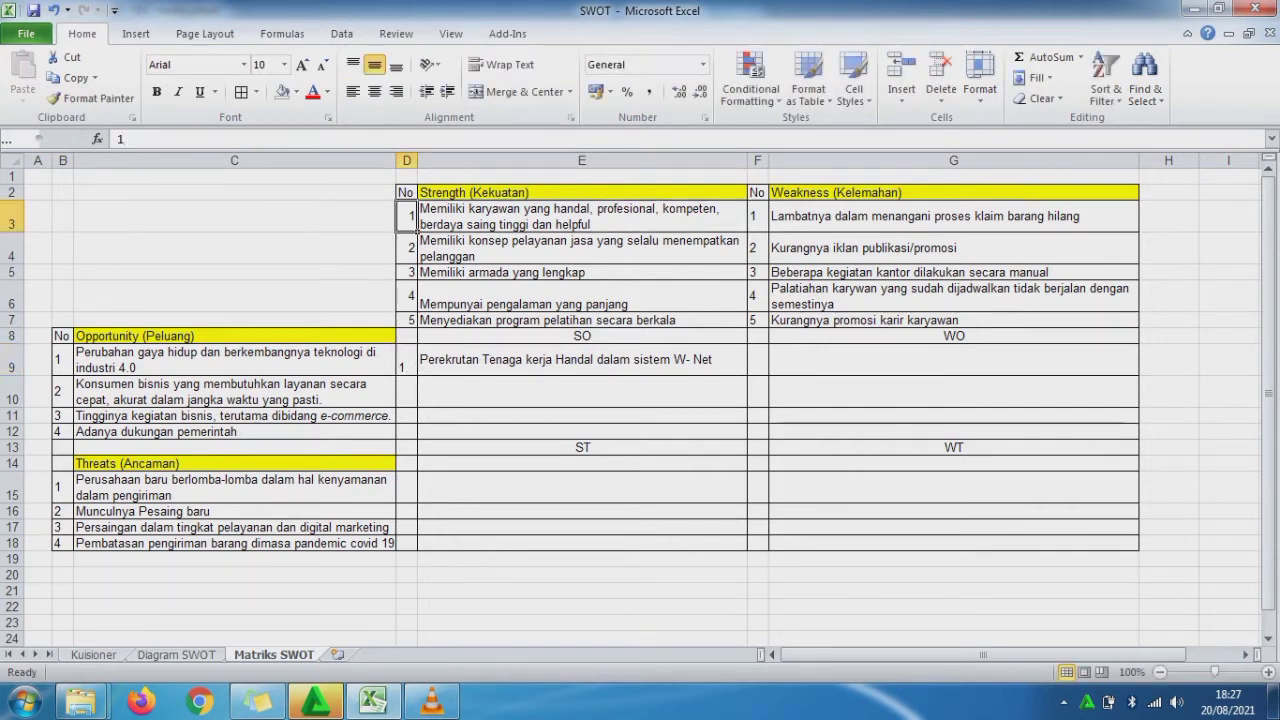
Step: Fill the first Strength and its number in D3:E3 with light blue
{"action": "left_click", "coordinate": [740, 226]}
{"action": "left_click_drag", "start_coordinate": [408, 217], "coordinate": [520, 217]}
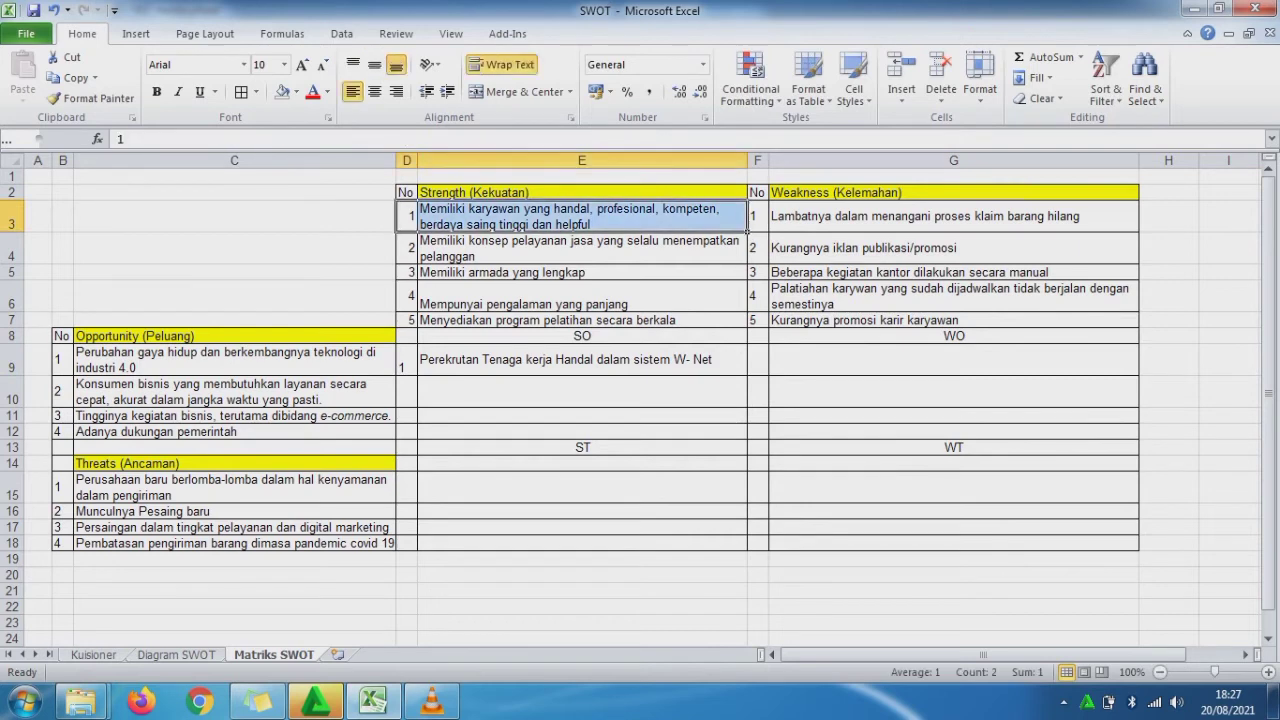
{"action": "left_click", "coordinate": [296, 91]}
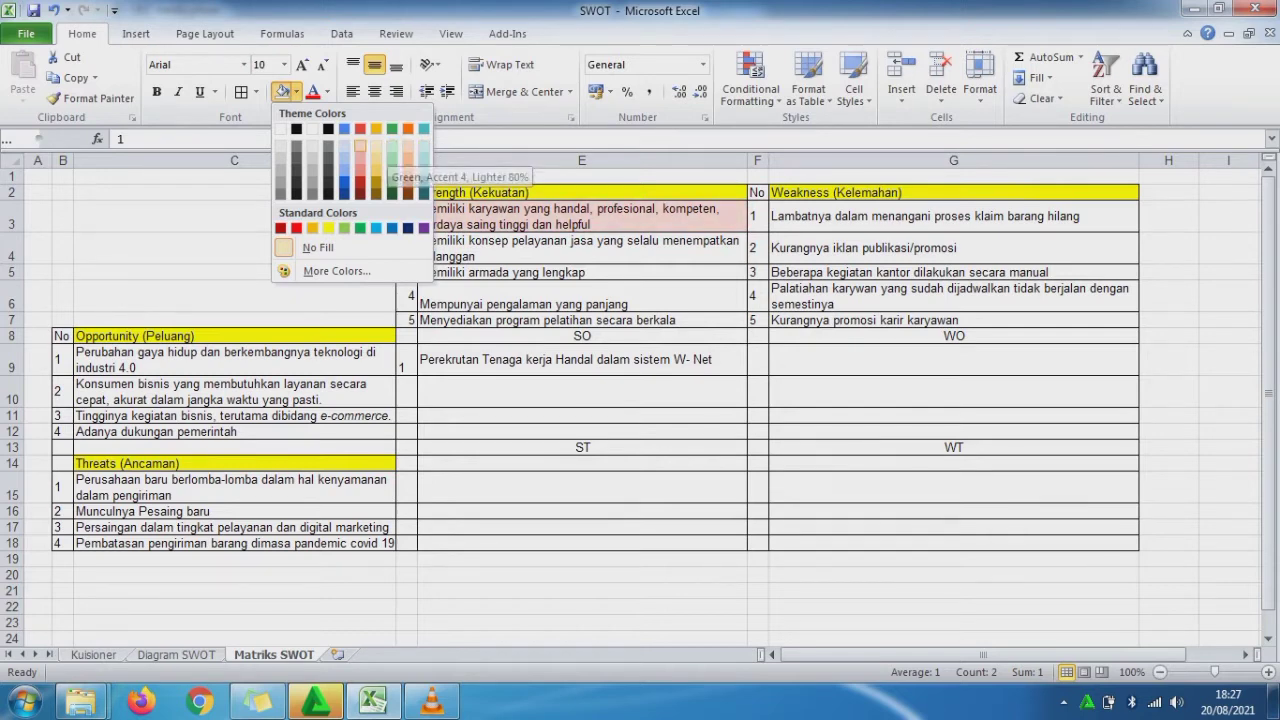
{"action": "left_click", "coordinate": [344, 146]}
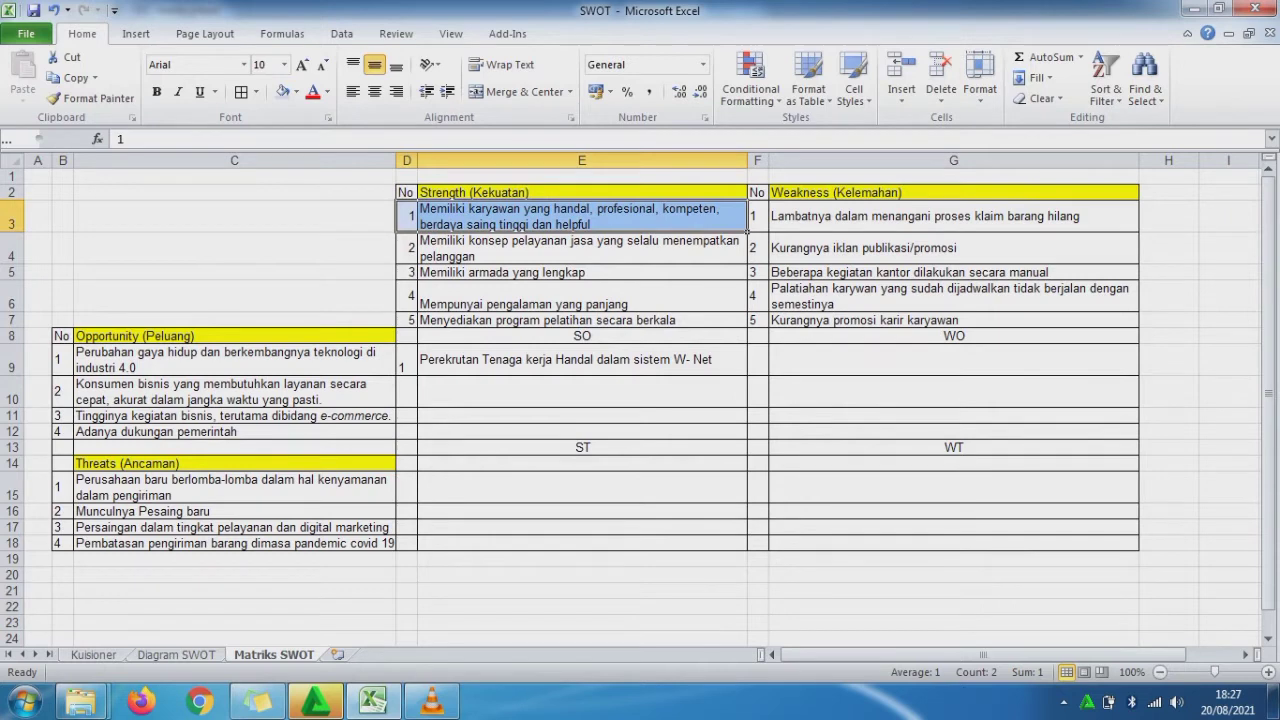
Step: Apply the same light blue fill to the first Opportunity and its number in B9:C9
{"action": "left_click", "coordinate": [234, 360]}
{"action": "left_click_drag", "start_coordinate": [62, 360], "coordinate": [200, 360]}
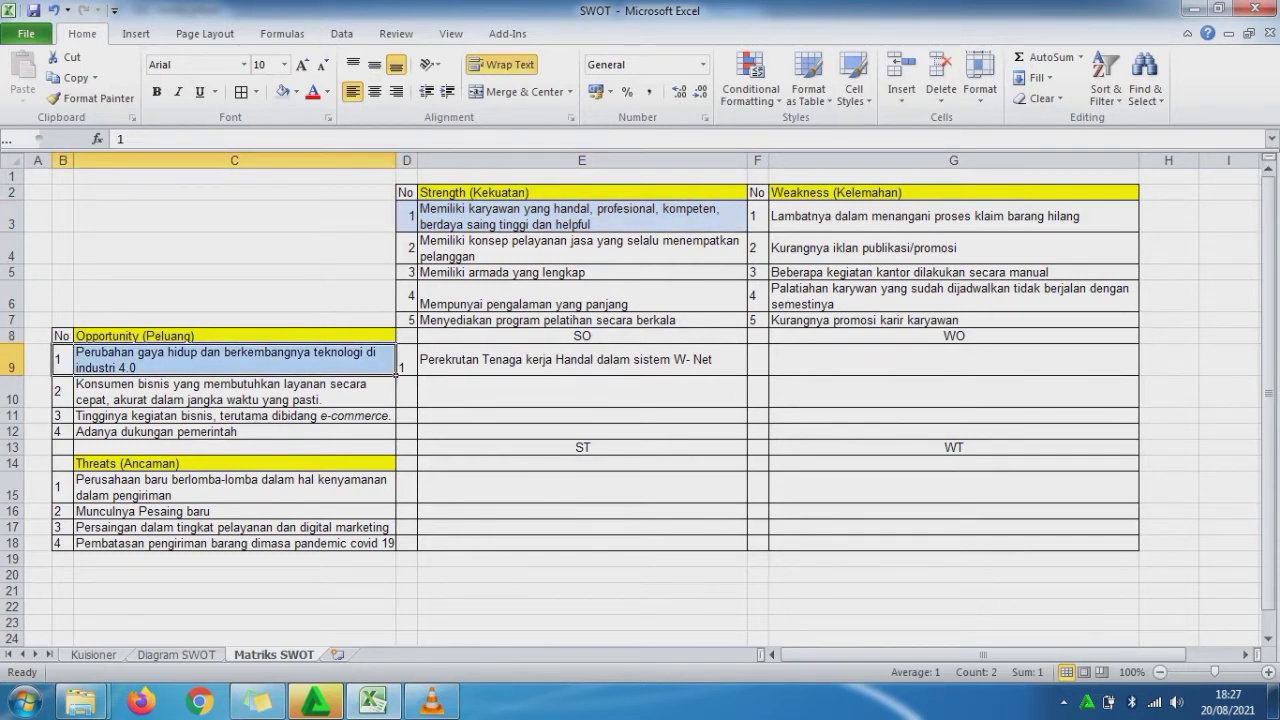
{"action": "left_click", "coordinate": [284, 91]}
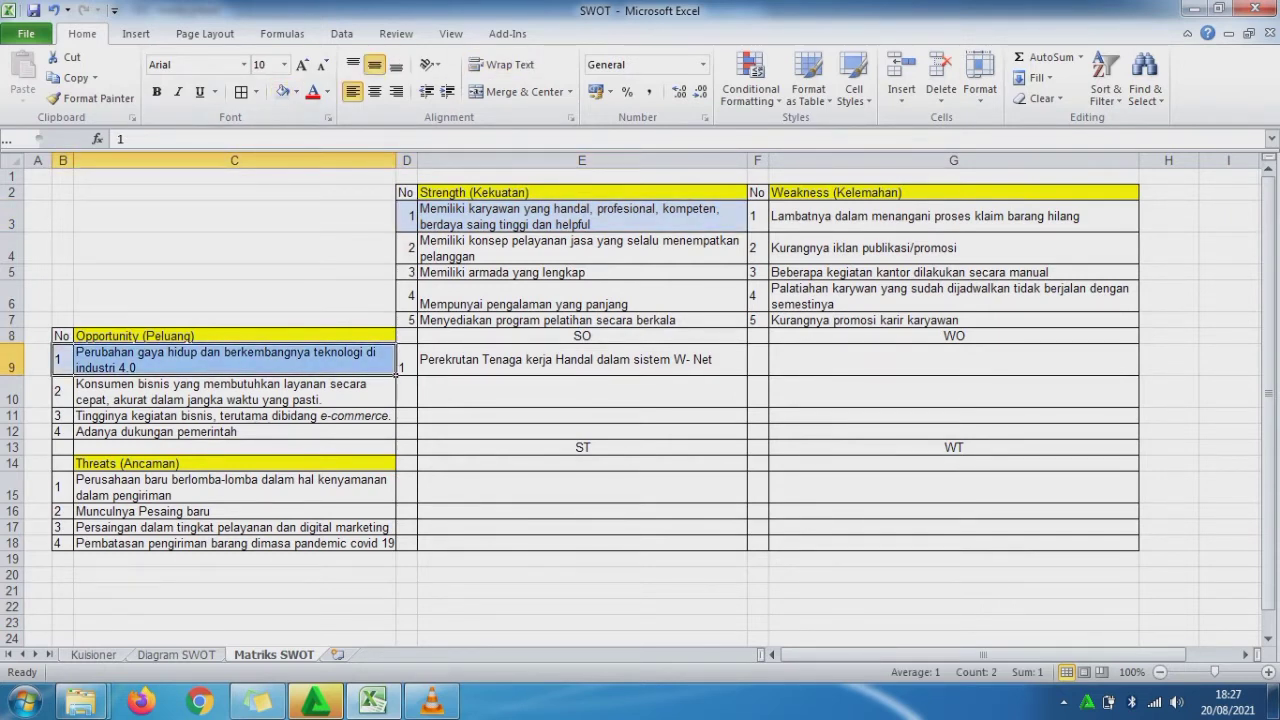
Step: Change the first SO strategy's number in D9 to 1,1 and widen column D to fit it
{"action": "left_click", "coordinate": [405, 362]}
{"action": "double_click", "coordinate": [405, 362]}
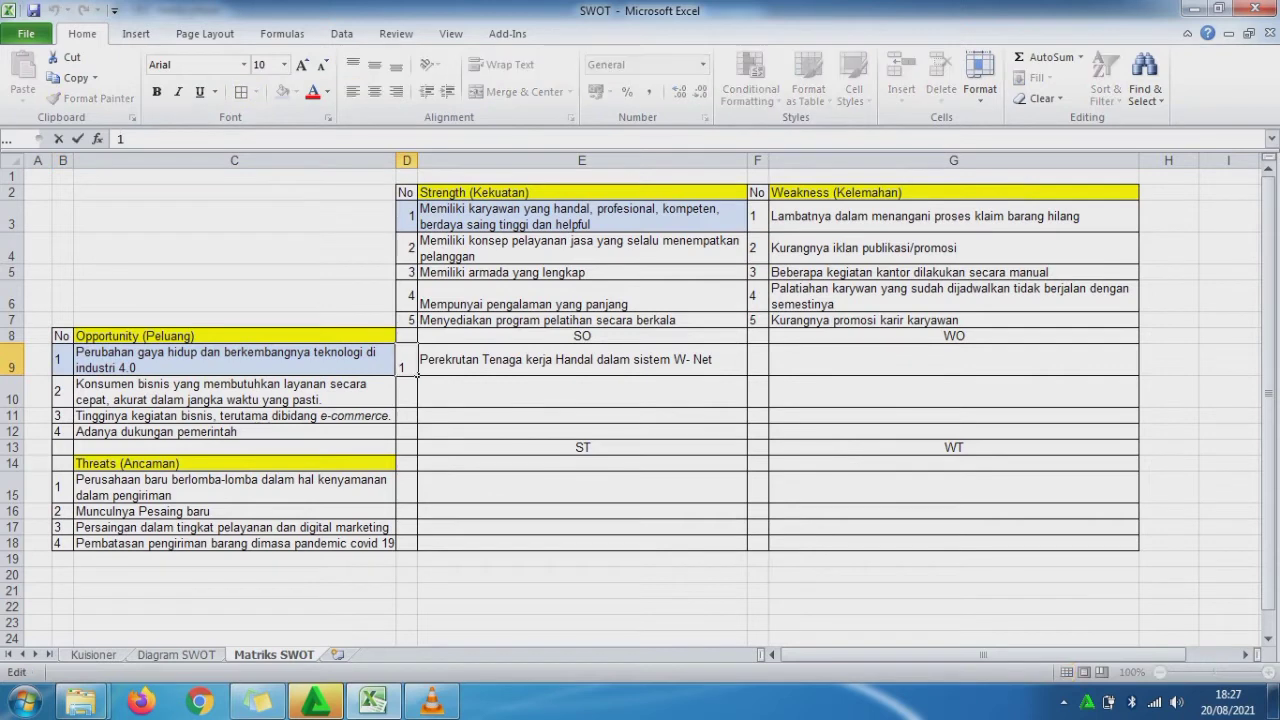
{"action": "type", "text": ",1"}
{"action": "key", "text": "Return"}
{"action": "key", "text": "Up"}
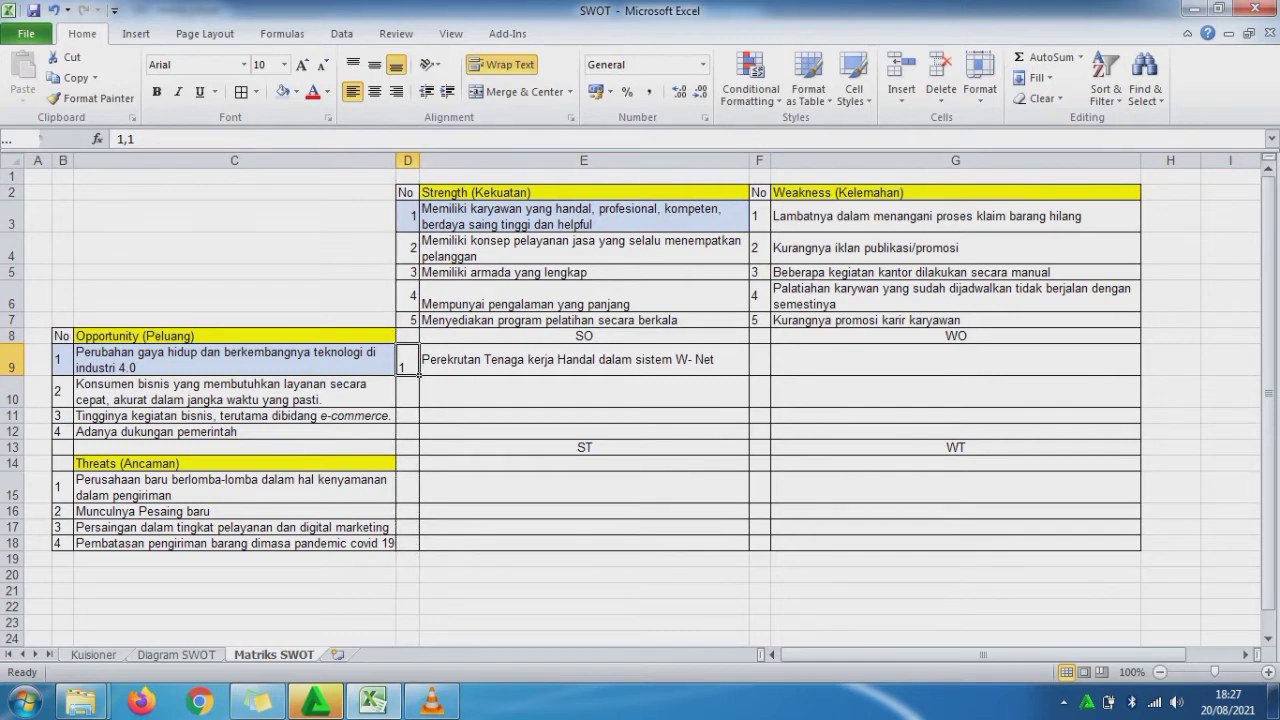
{"action": "left_click_drag", "start_coordinate": [419, 160], "coordinate": [434, 160]}
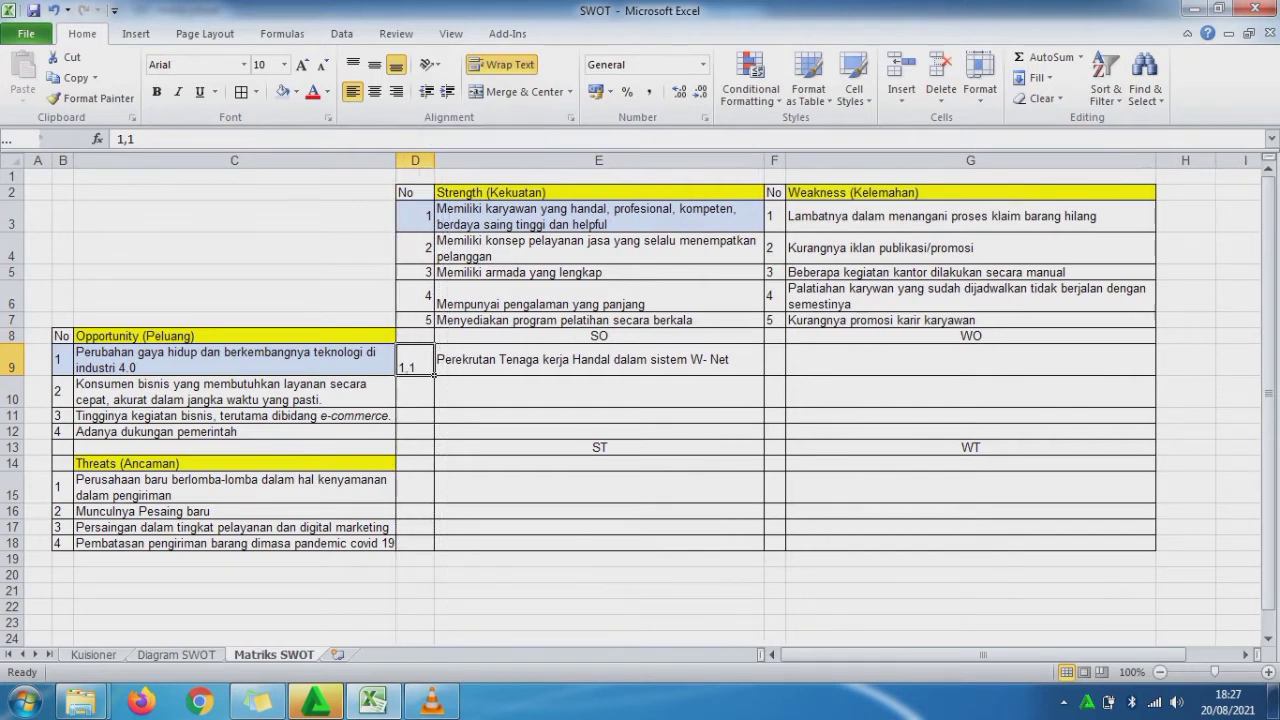
Step: Center the first SO strategy's number in D9 both vertically and horizontally
{"action": "left_click", "coordinate": [436, 378]}
{"action": "left_click", "coordinate": [415, 360]}
{"action": "left_click", "coordinate": [374, 64]}
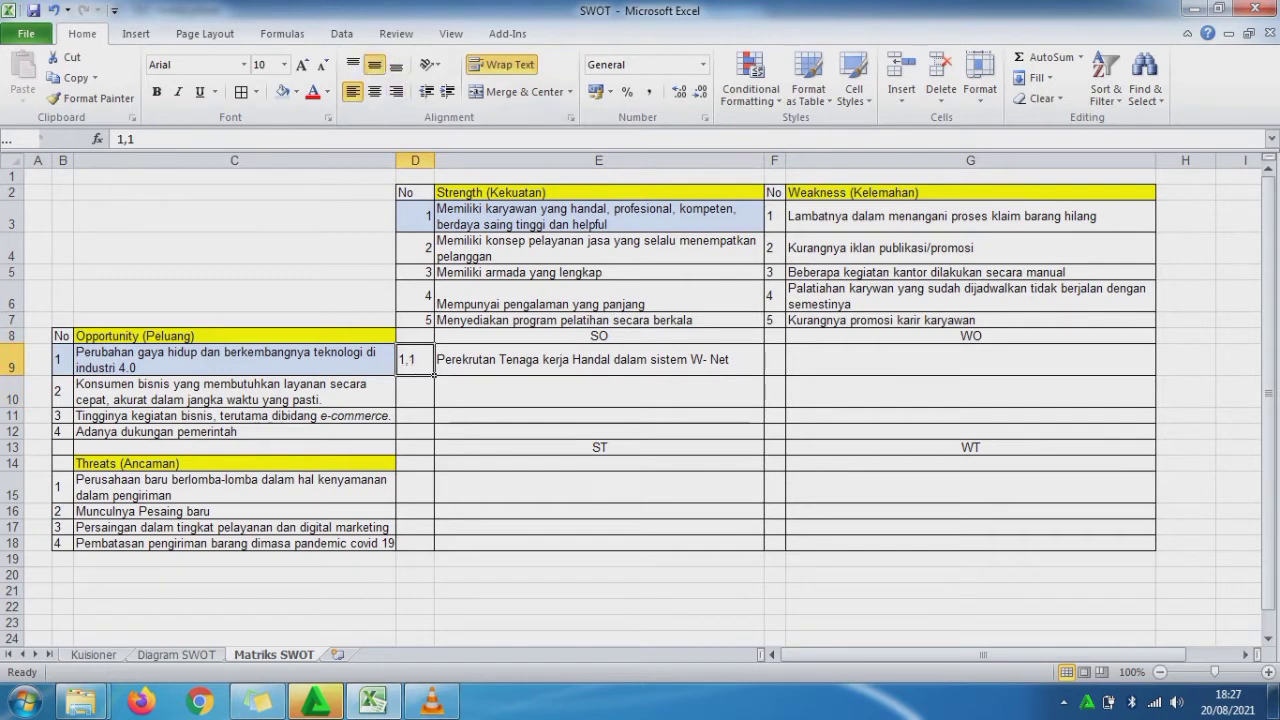
{"action": "left_click", "coordinate": [374, 91]}
{"action": "left_click", "coordinate": [599, 391]}
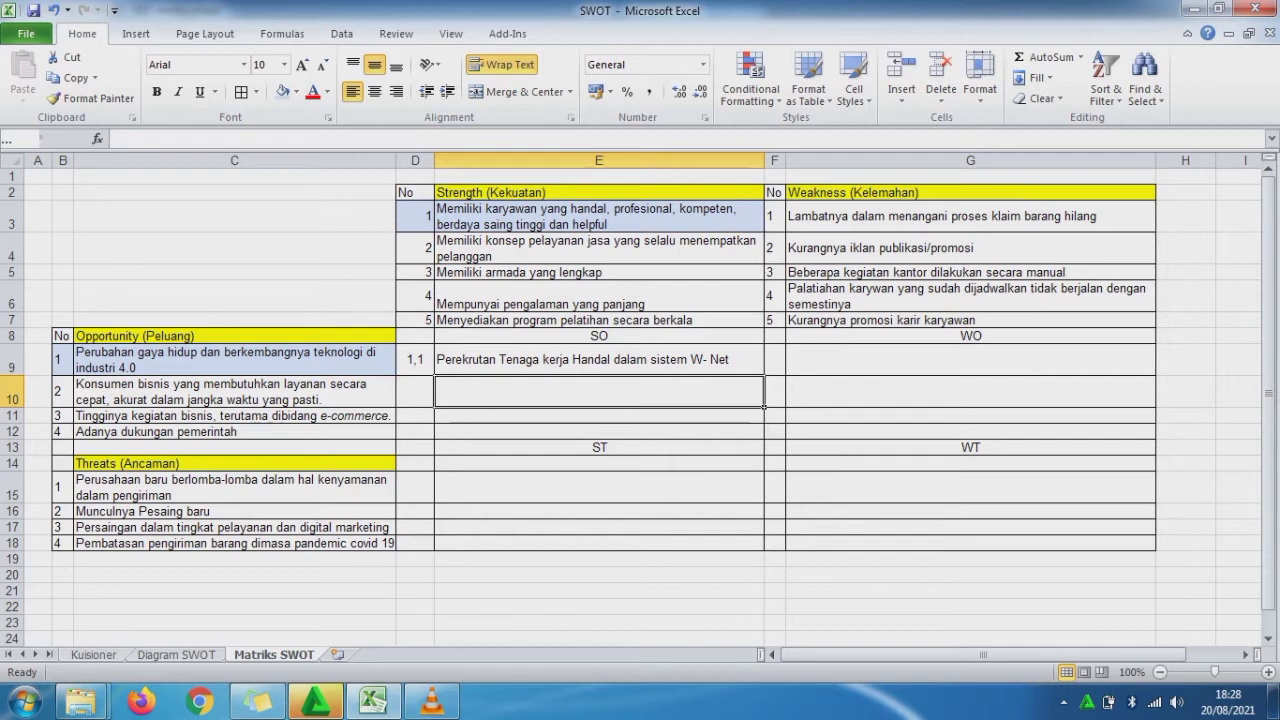
{"action": "left_click", "coordinate": [599, 249]}
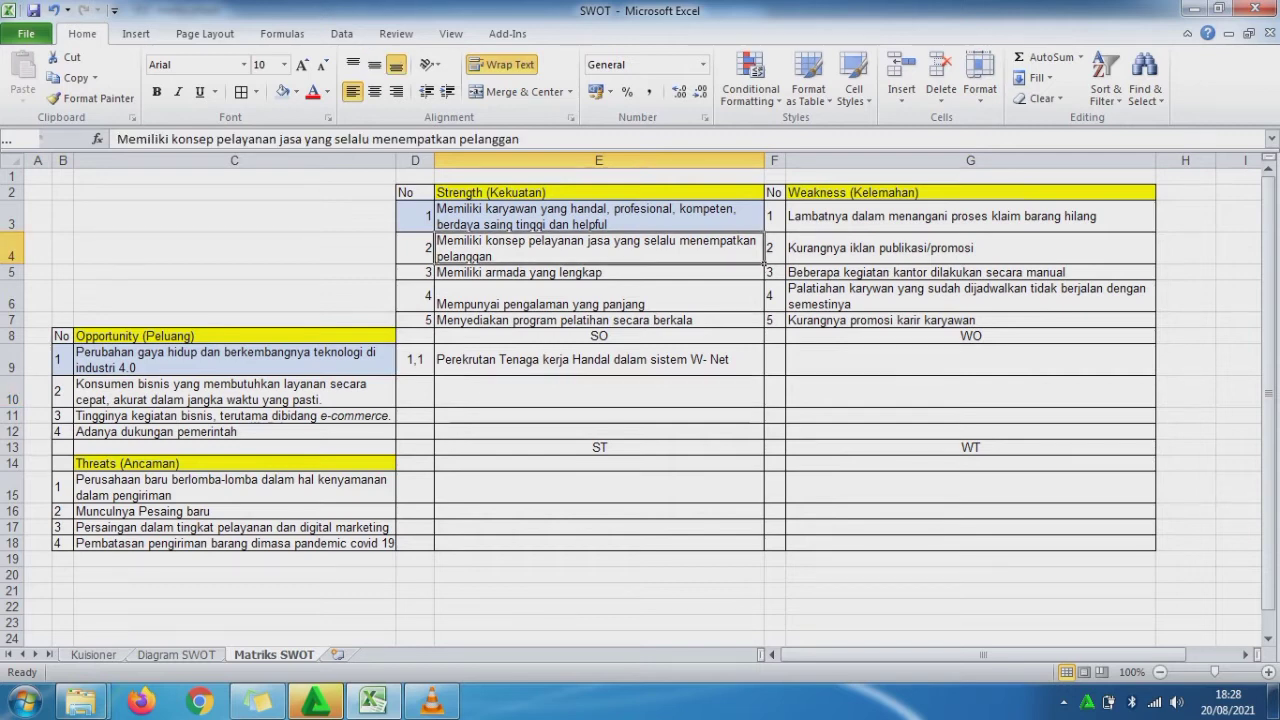
{"action": "left_click", "coordinate": [599, 272]}
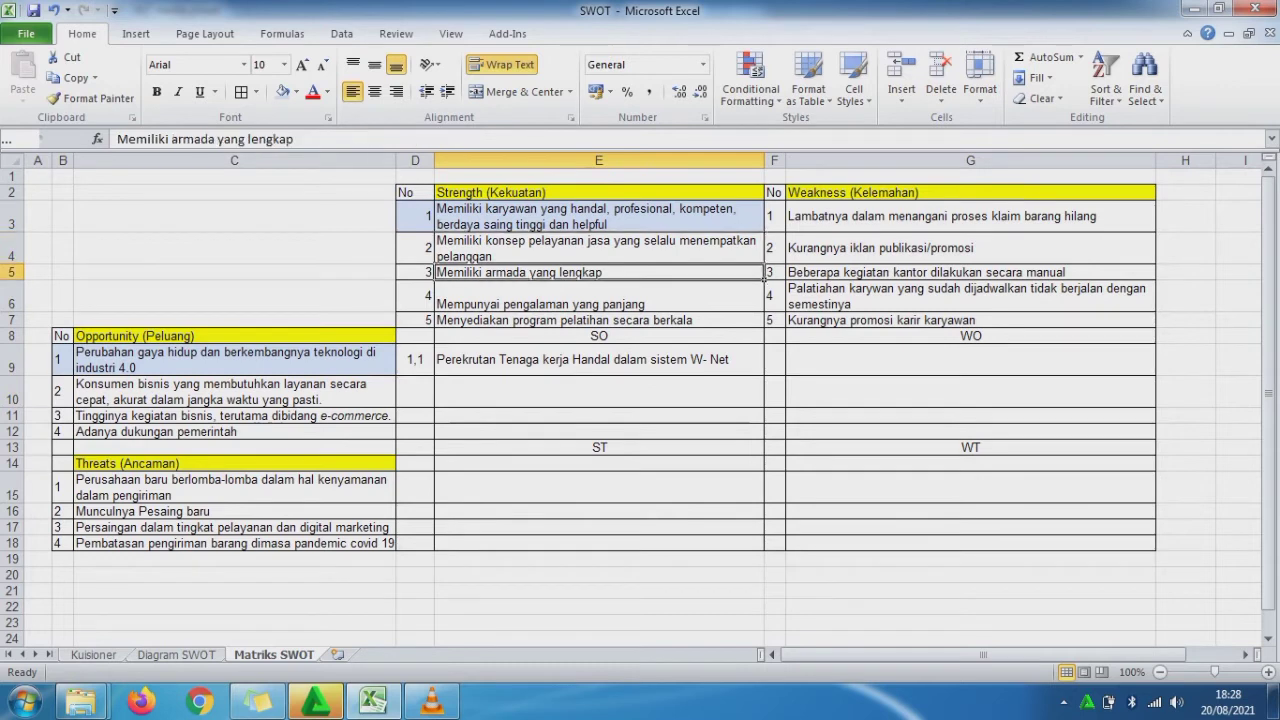
{"action": "left_click", "coordinate": [599, 298]}
{"action": "left_click", "coordinate": [374, 64]}
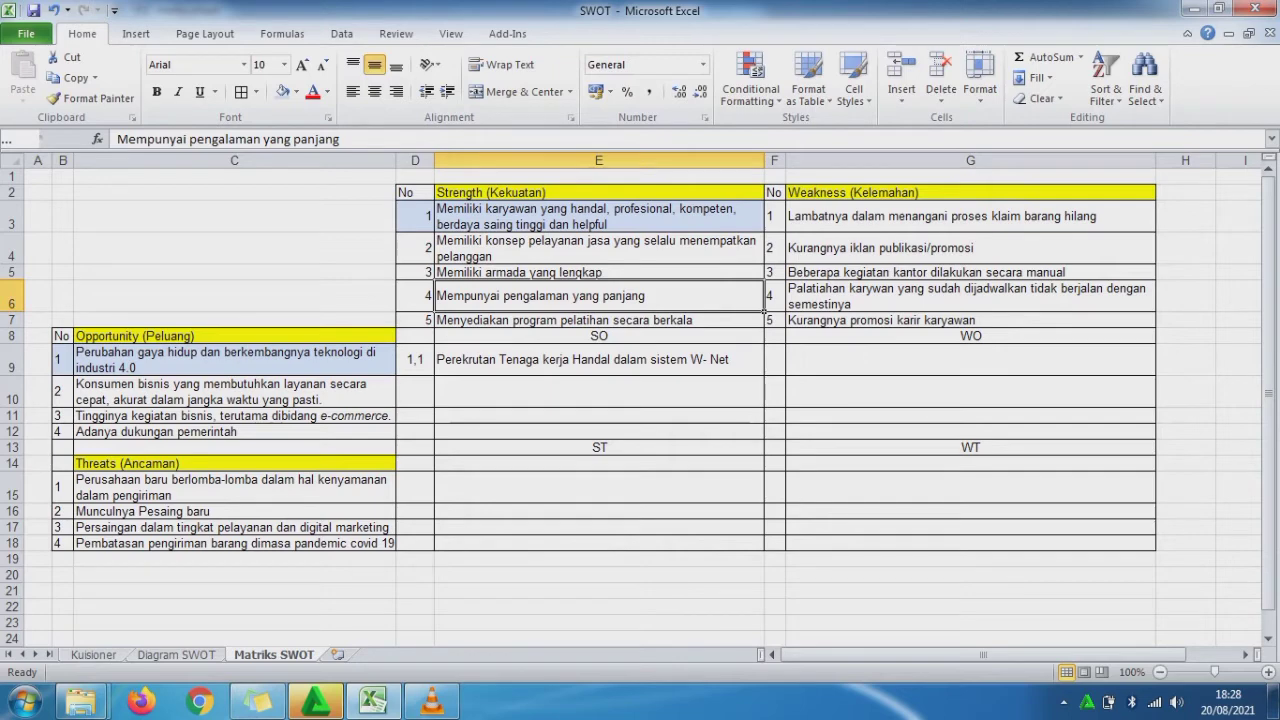
{"action": "left_click", "coordinate": [599, 248]}
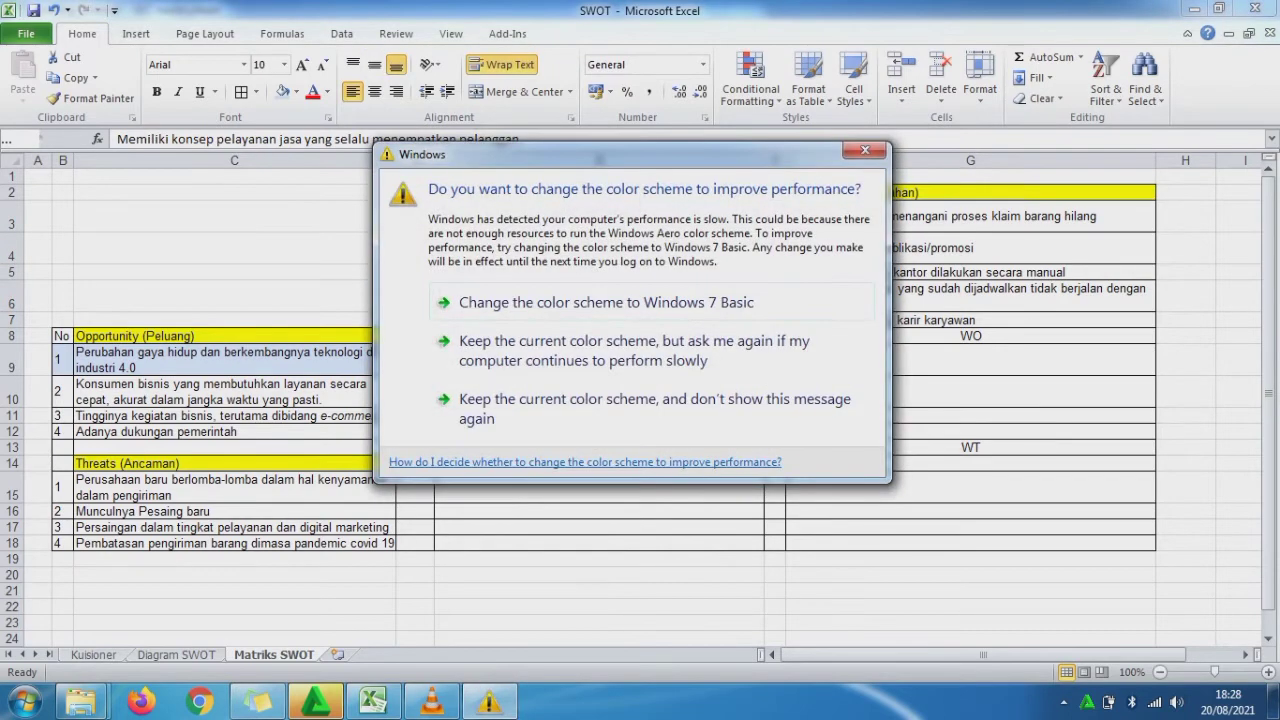
{"action": "left_click", "coordinate": [865, 151]}
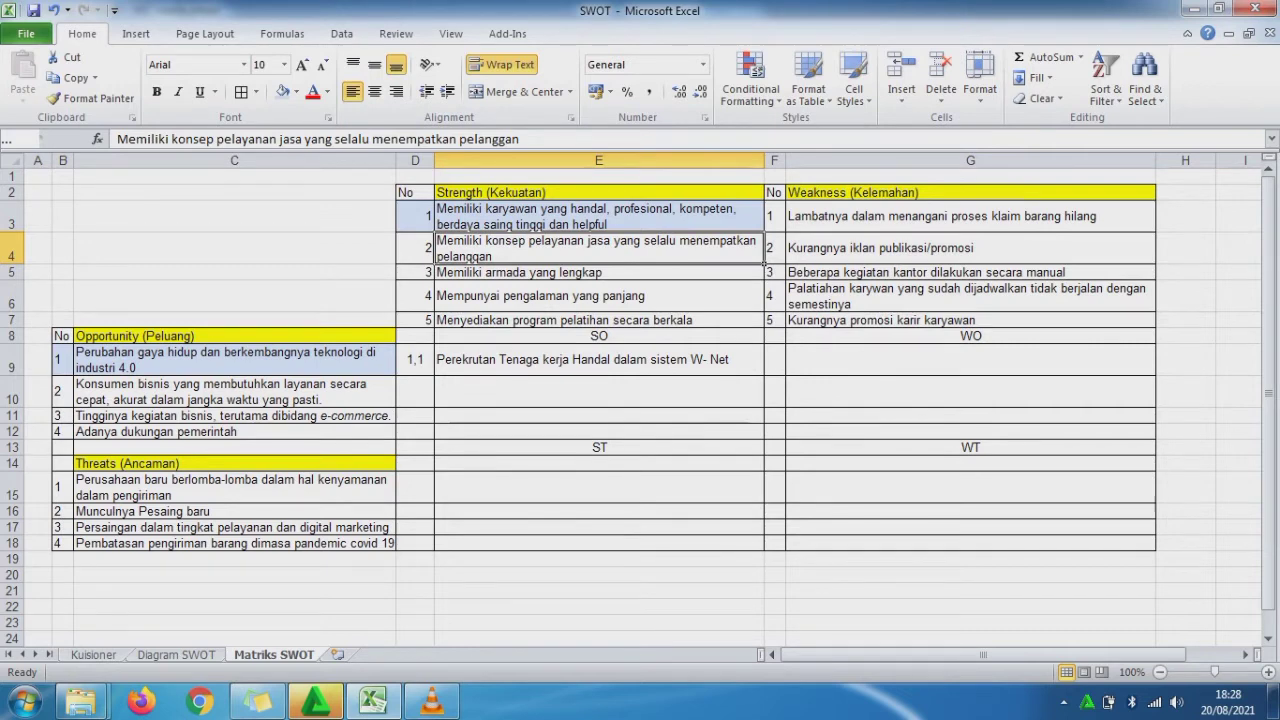
{"action": "left_click_drag", "start_coordinate": [415, 248], "coordinate": [500, 249]}
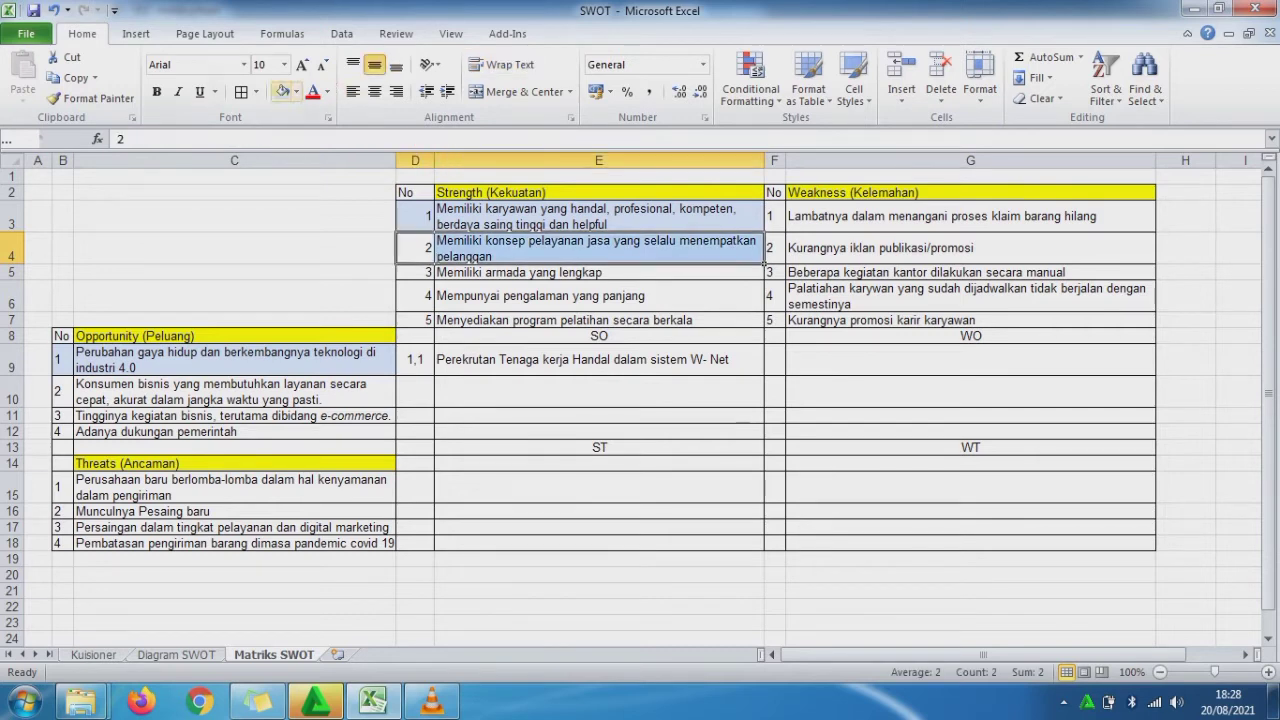
{"action": "left_click", "coordinate": [282, 92]}
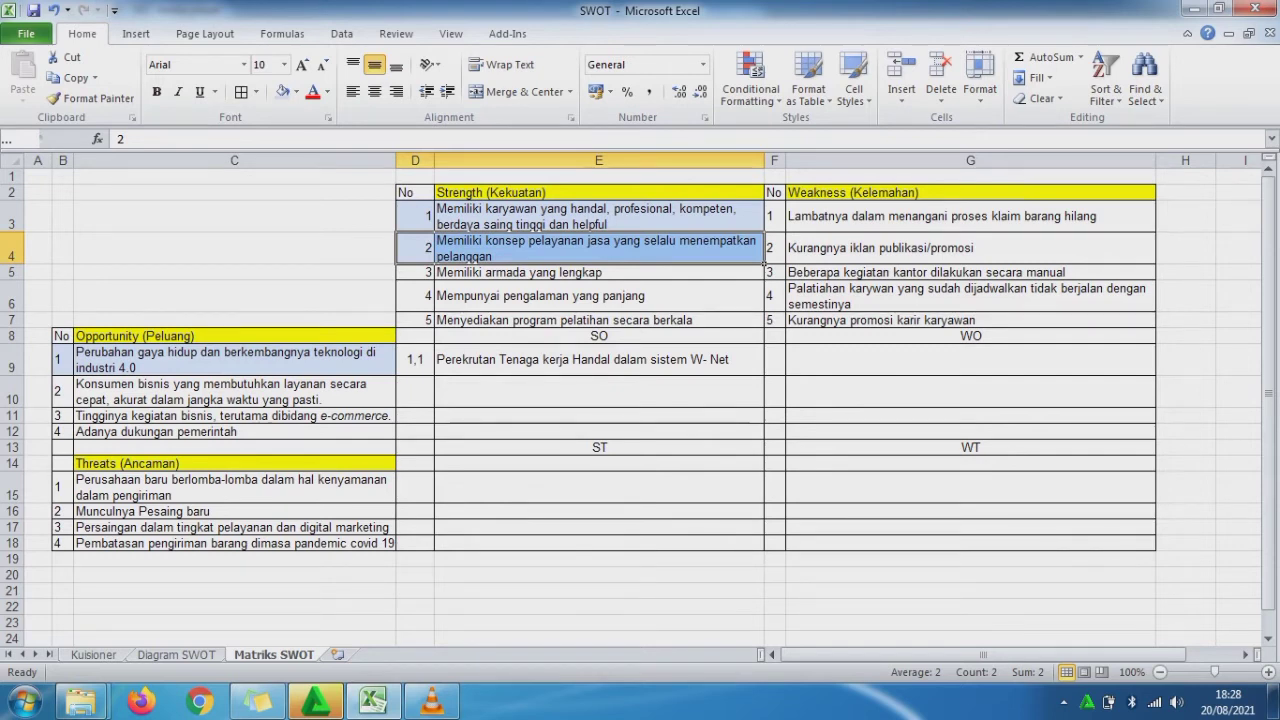
{"action": "key", "text": "ctrl+z"}
{"action": "key", "text": "ctrl+z"}
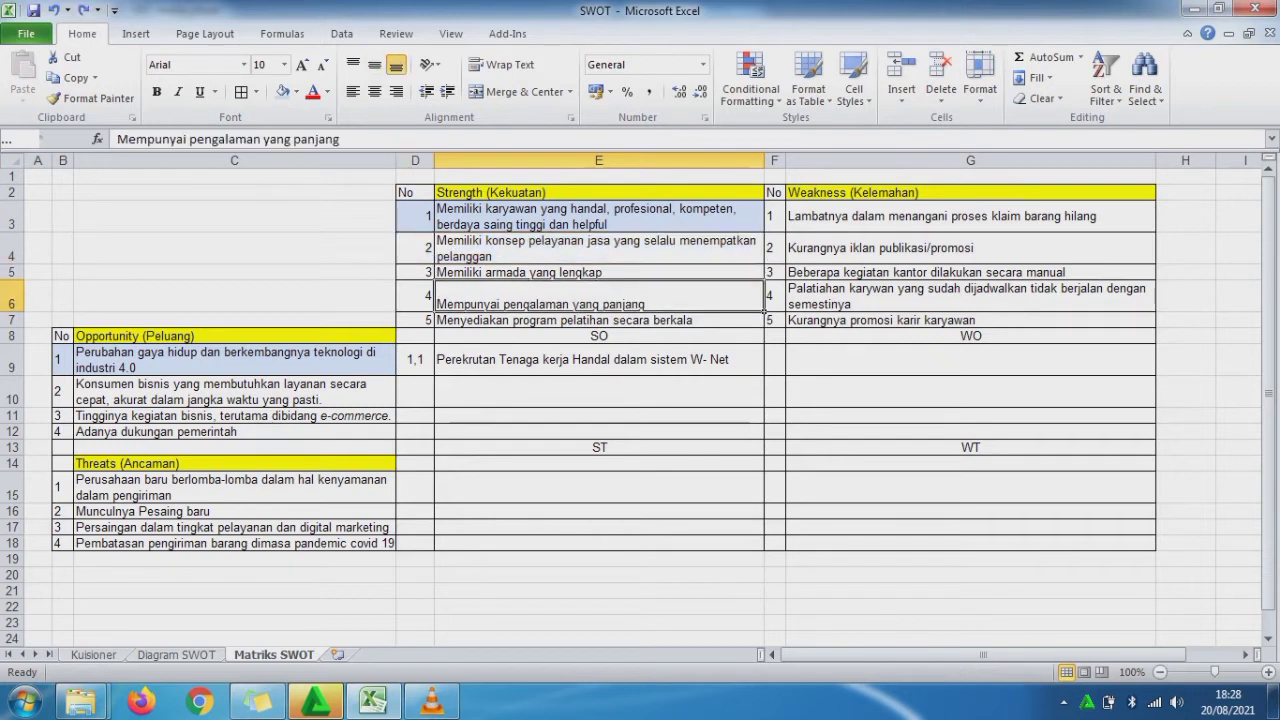
Step: Fill the third Strength in D5:E5 and the second Opportunity in B10:C10 with the same light blue
{"action": "key", "text": "ctrl+z"}
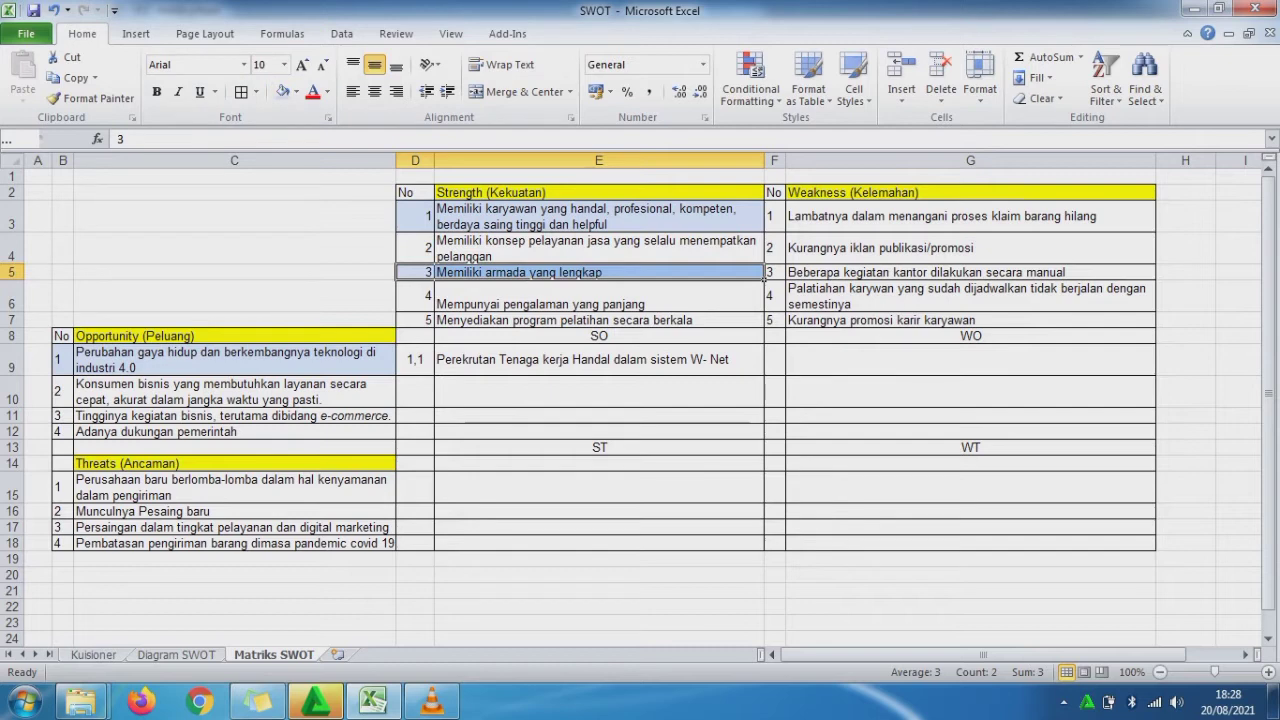
{"action": "key", "text": "ctrl+z"}
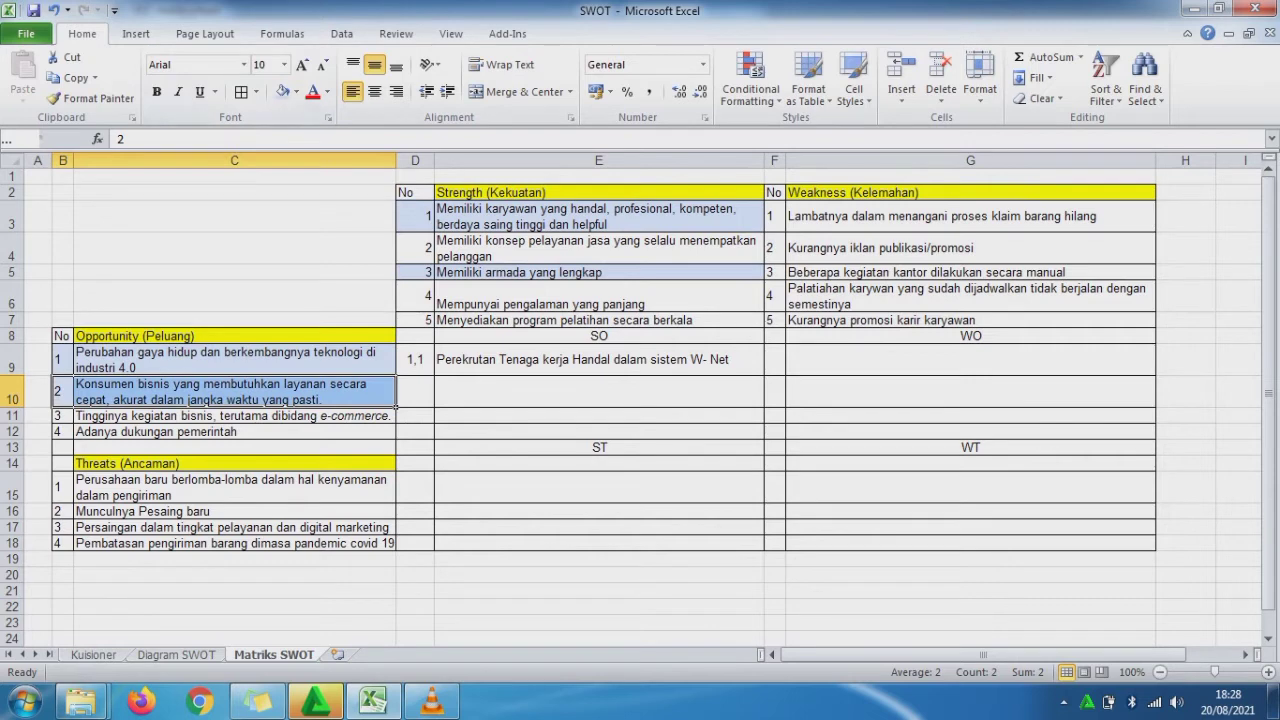
{"action": "left_click", "coordinate": [599, 392]}
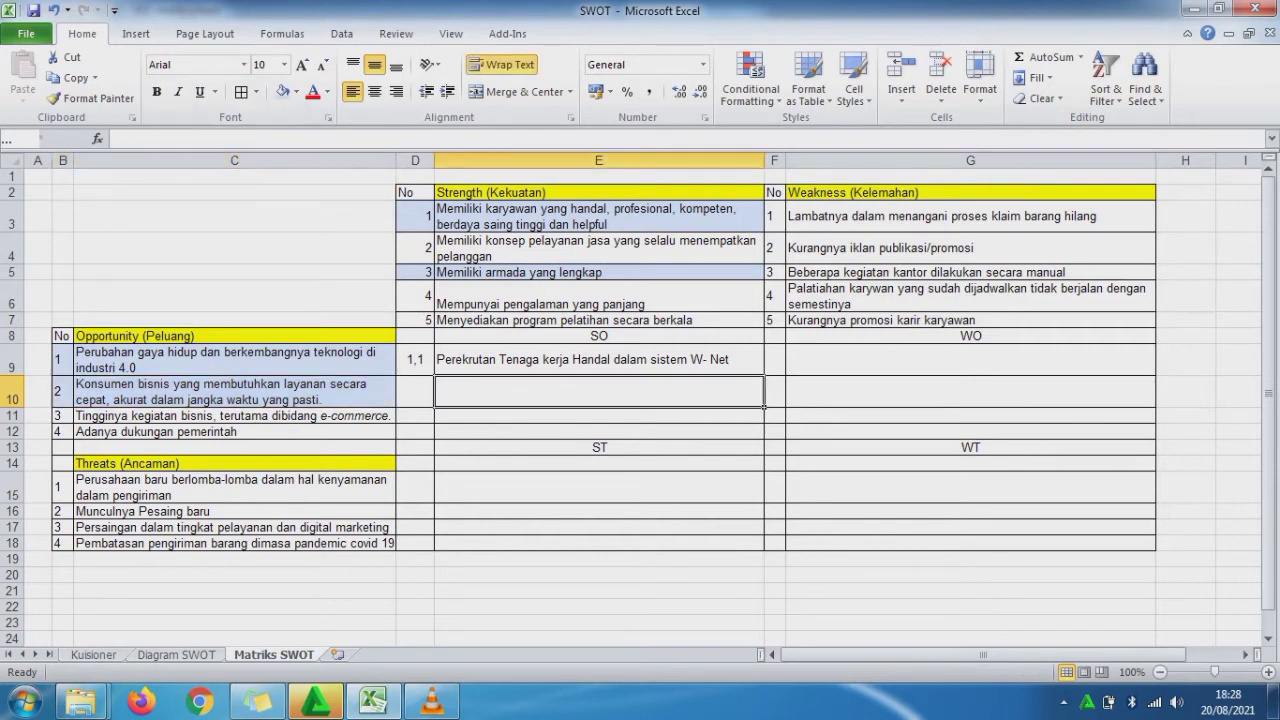
Step: Number the second SO strategy as 3,2 in D10
{"action": "left_click", "coordinate": [415, 392]}
{"action": "type", "text": "3,2"}
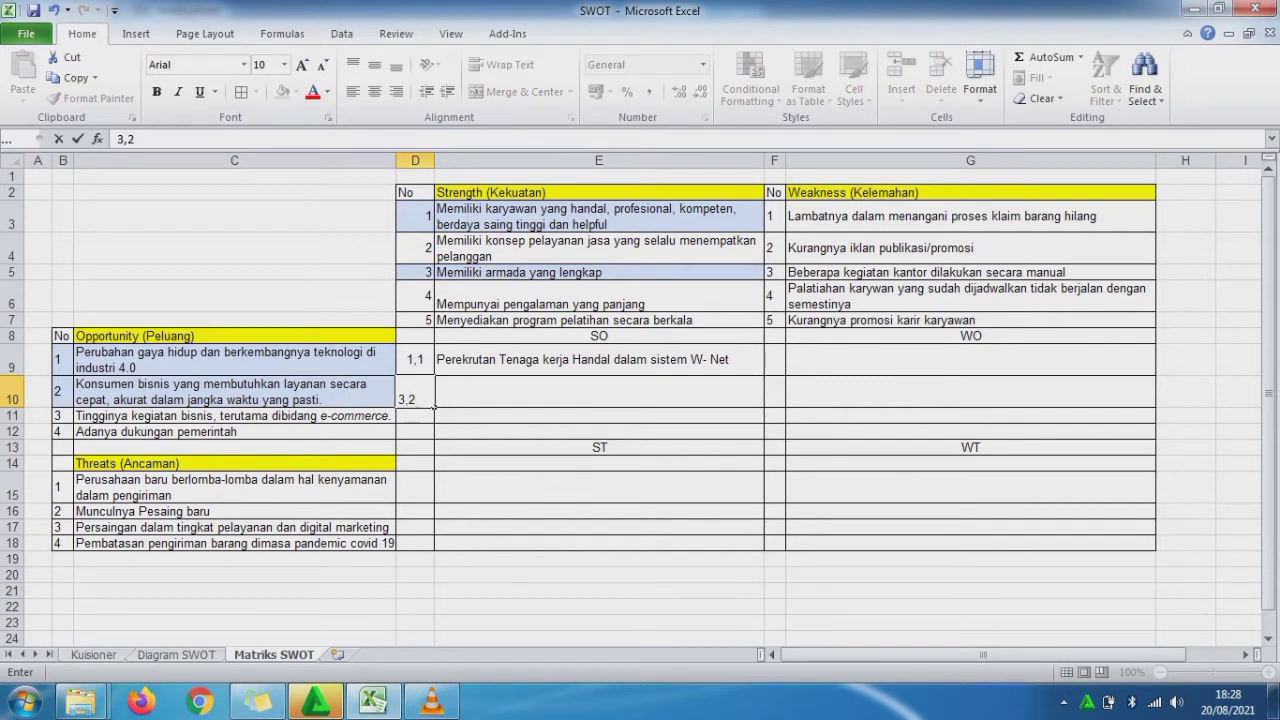
{"action": "left_click", "coordinate": [437, 401]}
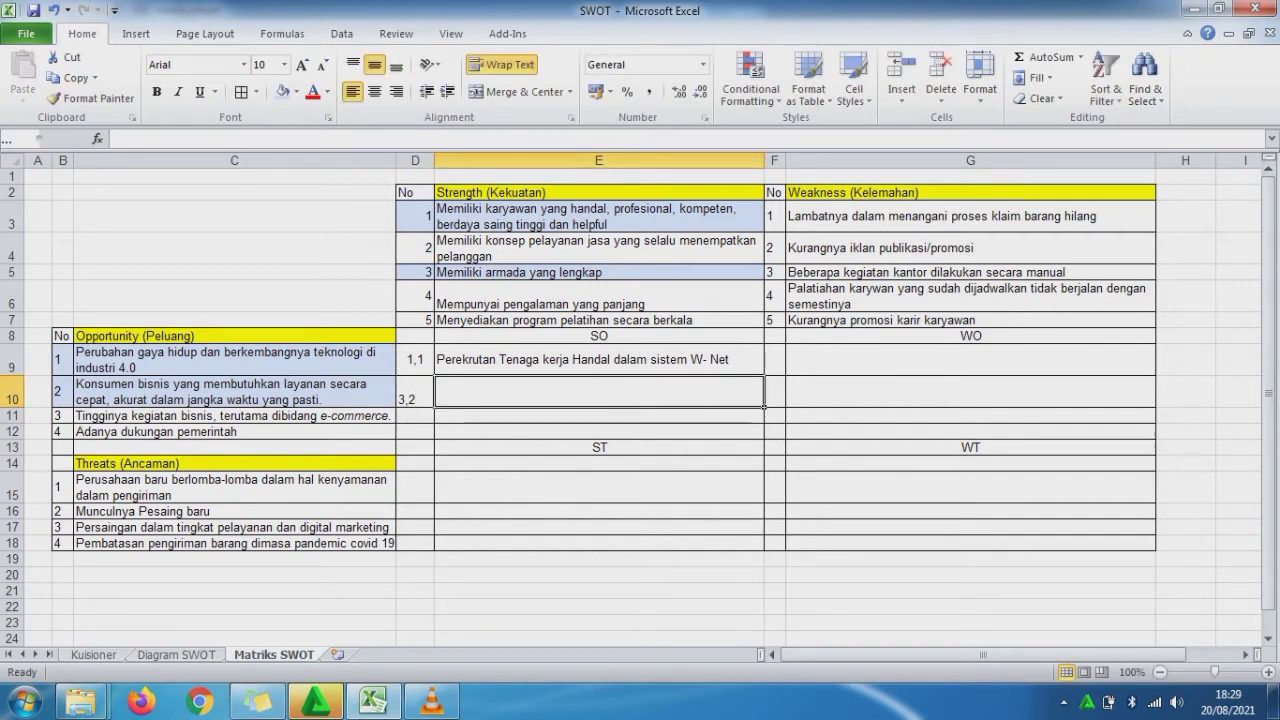
Step: Enter the second SO strategy "Penyediaan kenderaan untuk menjemput barang kiriman pelanggan" in E10, keeping the current Windows color scheme when asked
{"action": "type", "text": "P"}
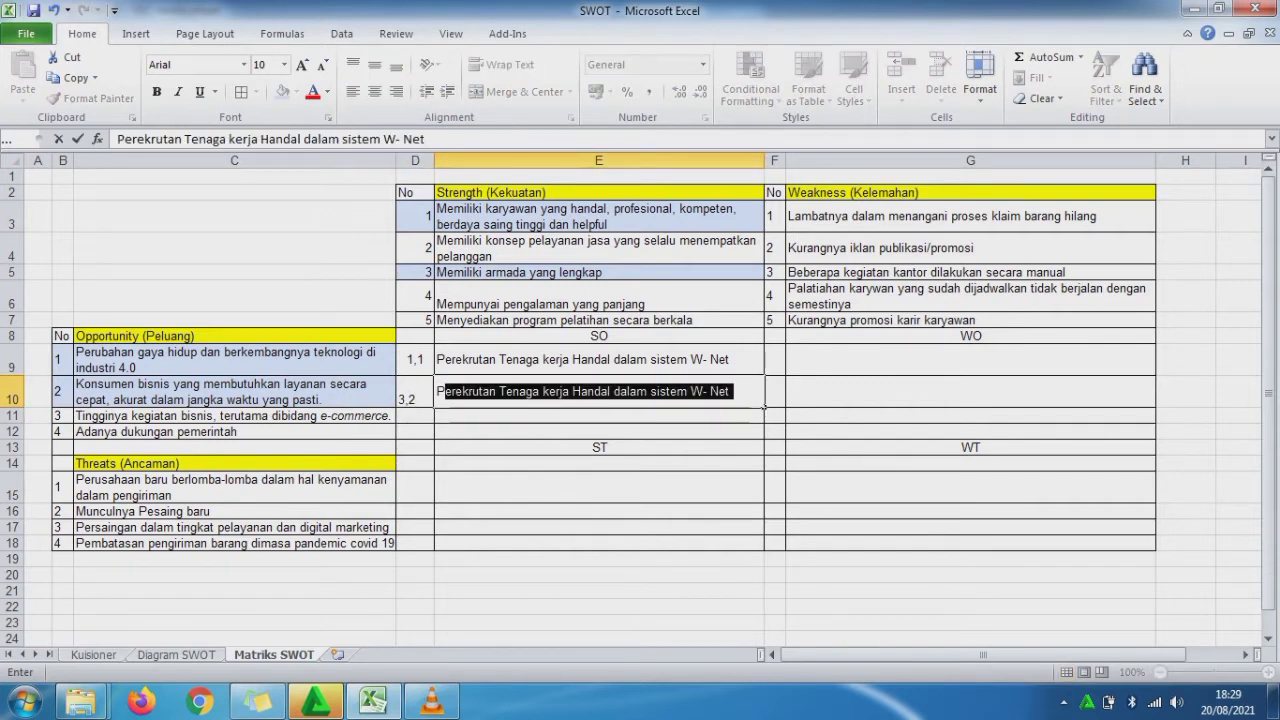
{"action": "type", "text": "enyediaan"}
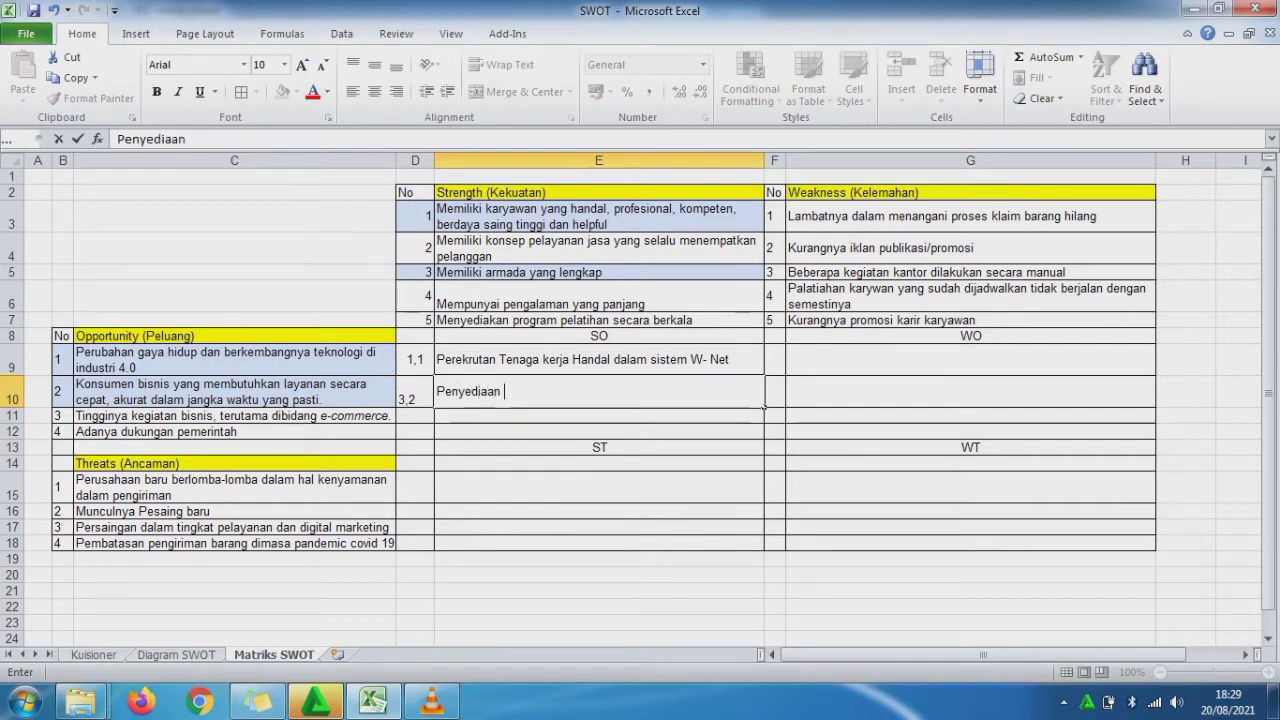
{"action": "type", "text": " kenderaan"}
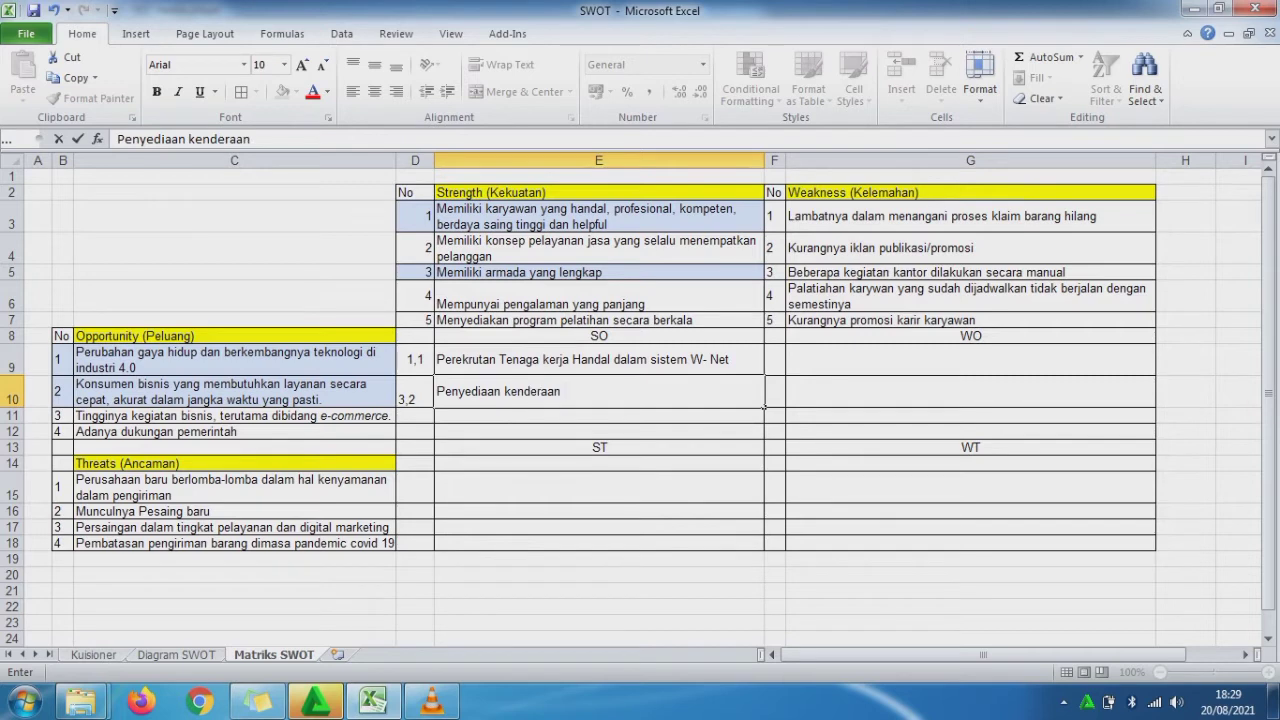
{"action": "type", "text": " untuk menjemput"}
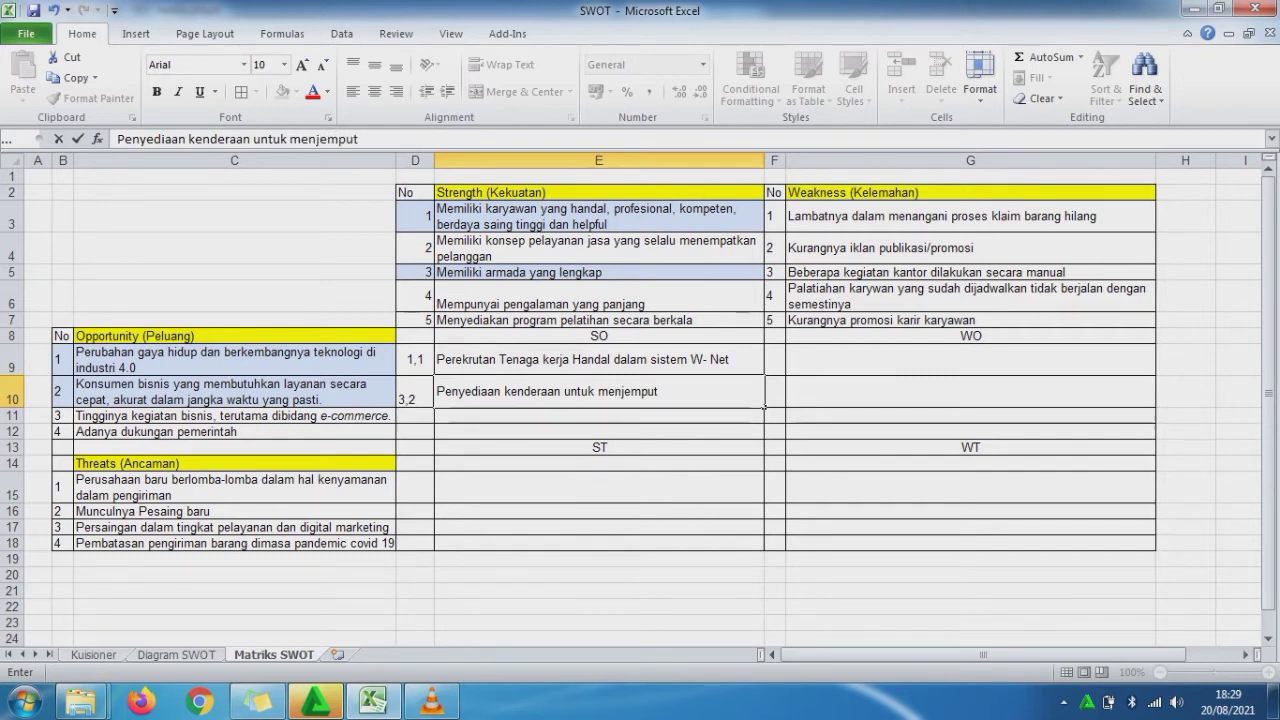
{"action": "type", "text": " barang"}
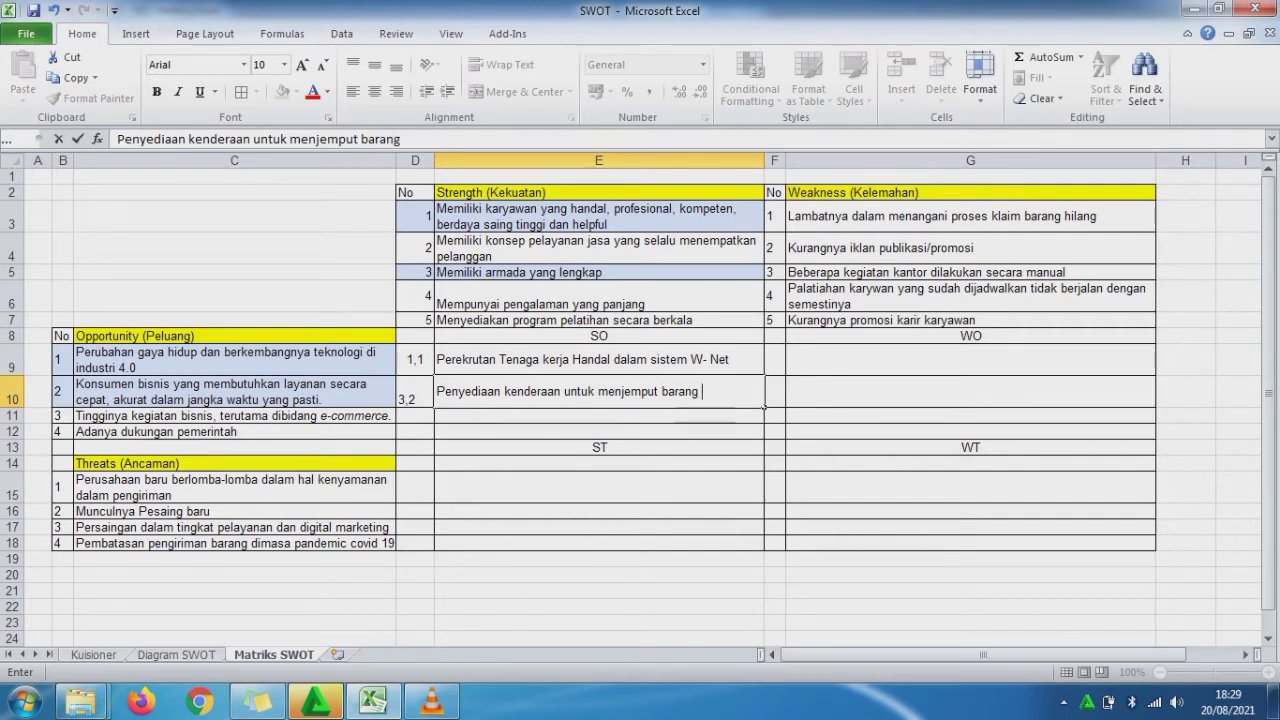
{"action": "type", "text": " kiriman pelangg"}
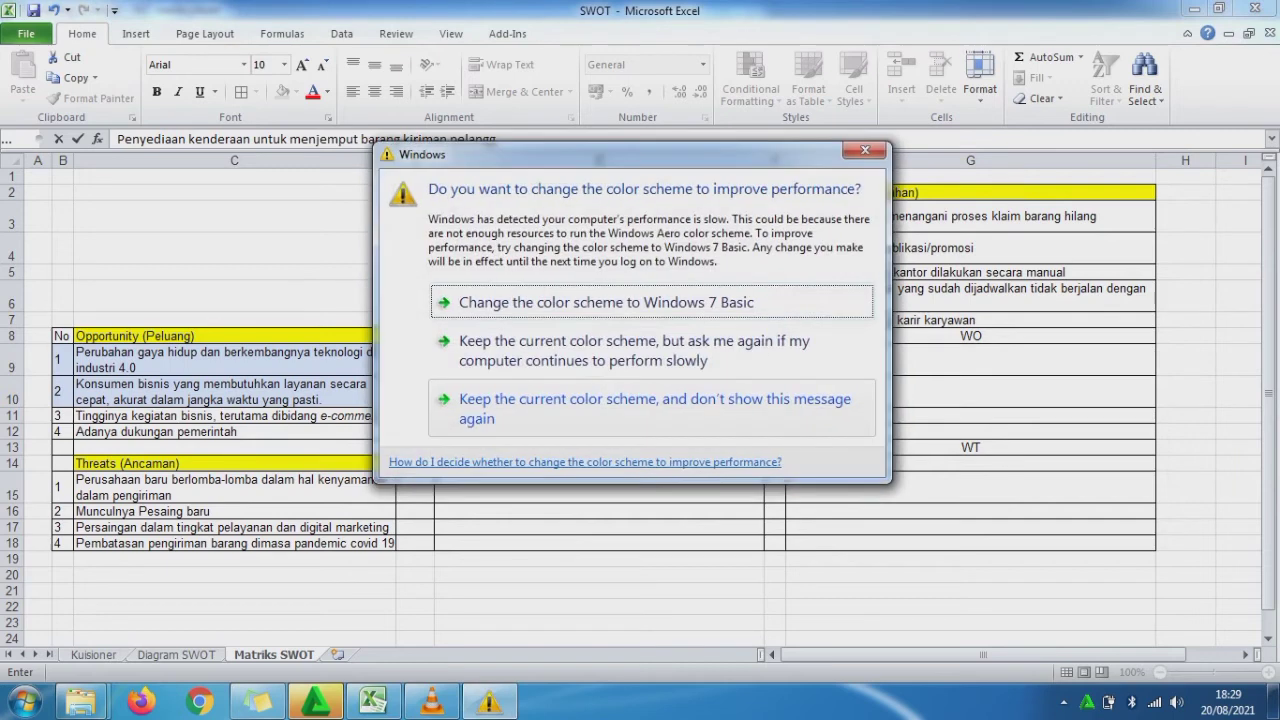
{"action": "left_click", "coordinate": [600, 350]}
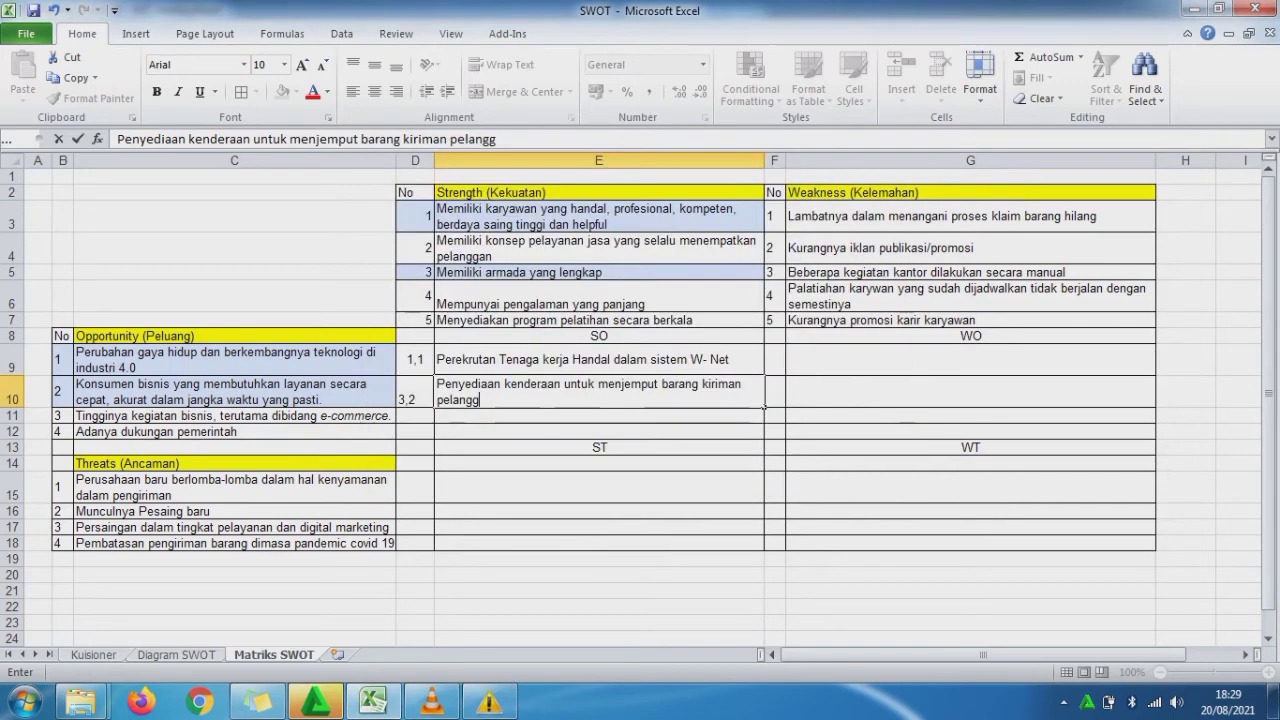
{"action": "type", "text": "an"}
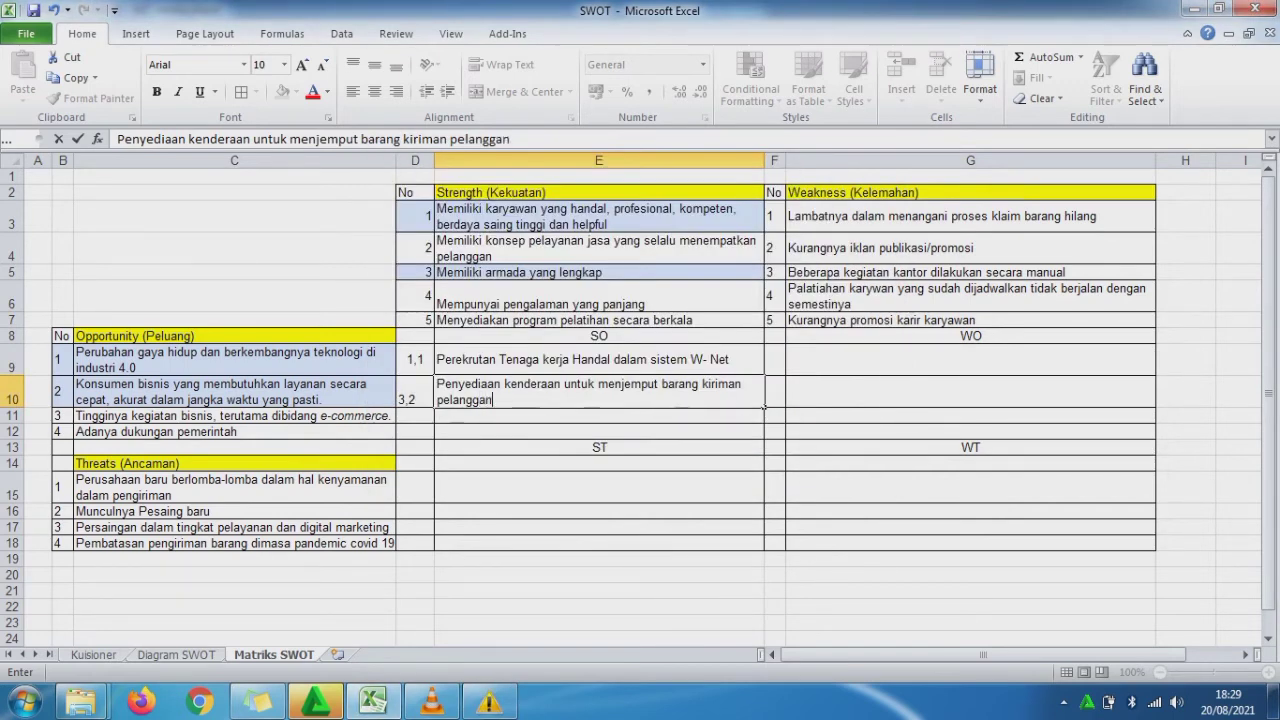
{"action": "key", "text": "Return"}
Step: Center the second SO strategy's number in D10 horizontally
{"action": "left_click", "coordinate": [431, 403]}
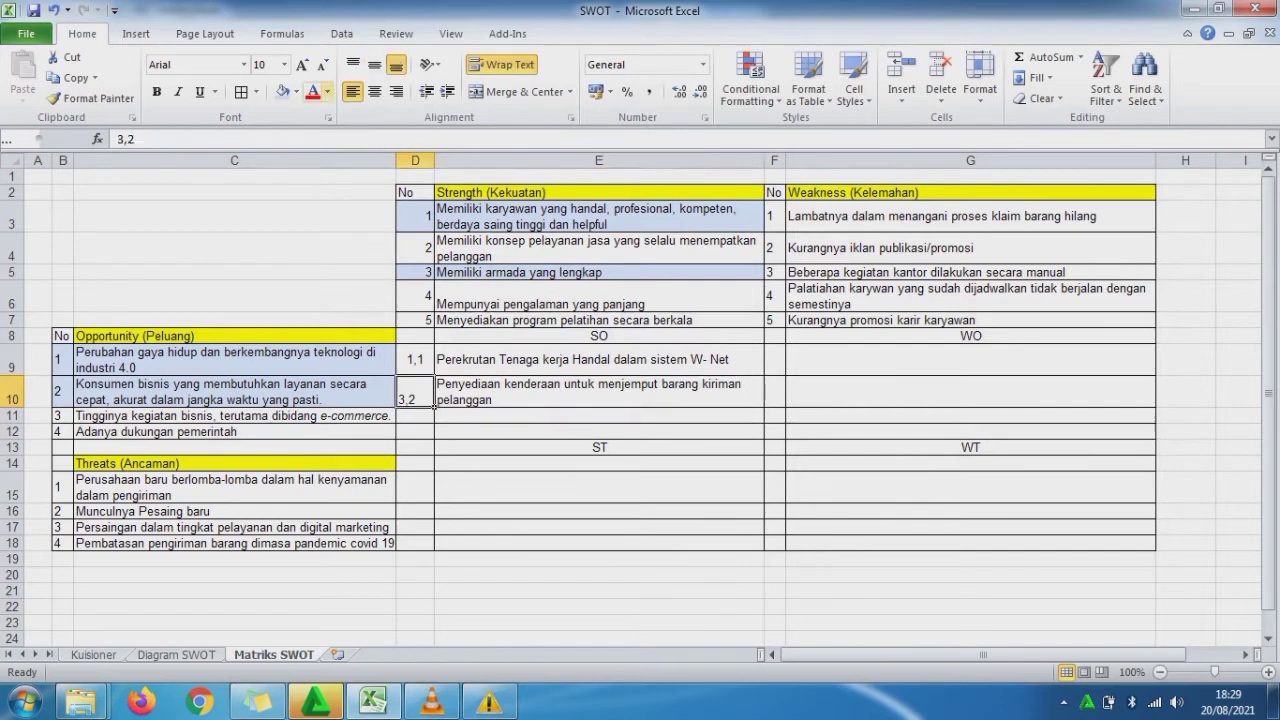
{"action": "left_click", "coordinate": [374, 91]}
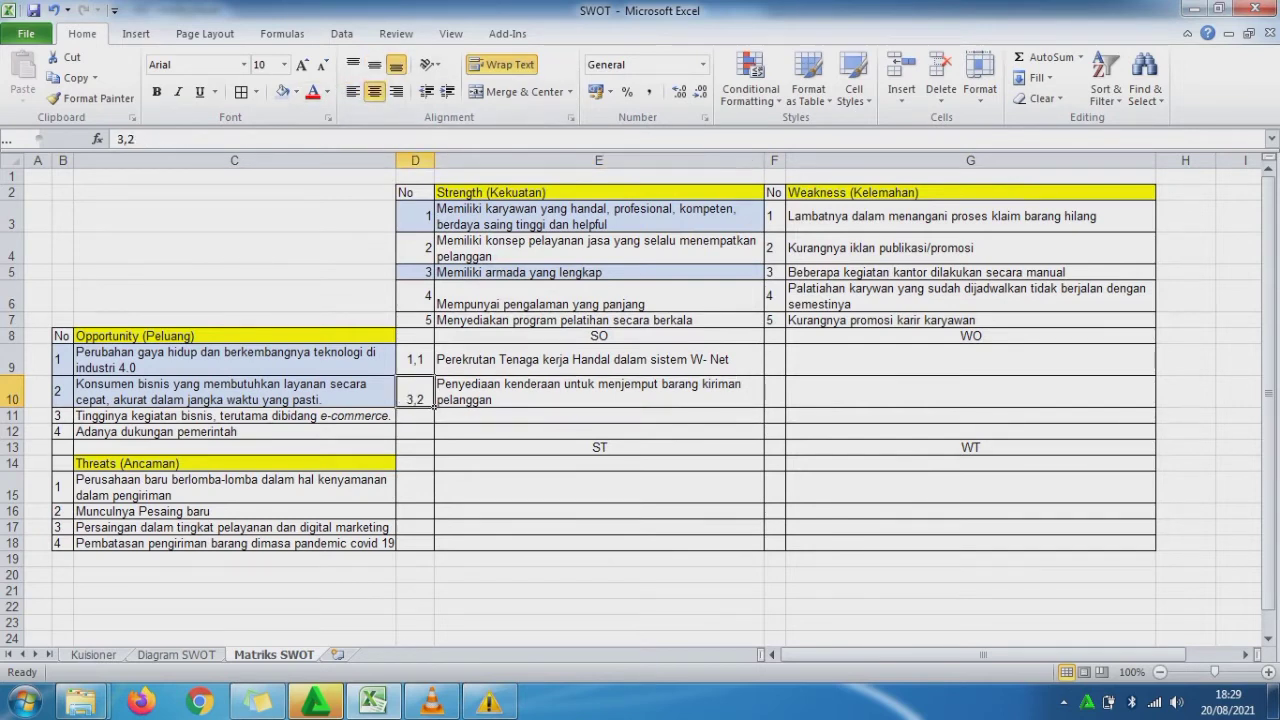
{"action": "left_click", "coordinate": [763, 420]}
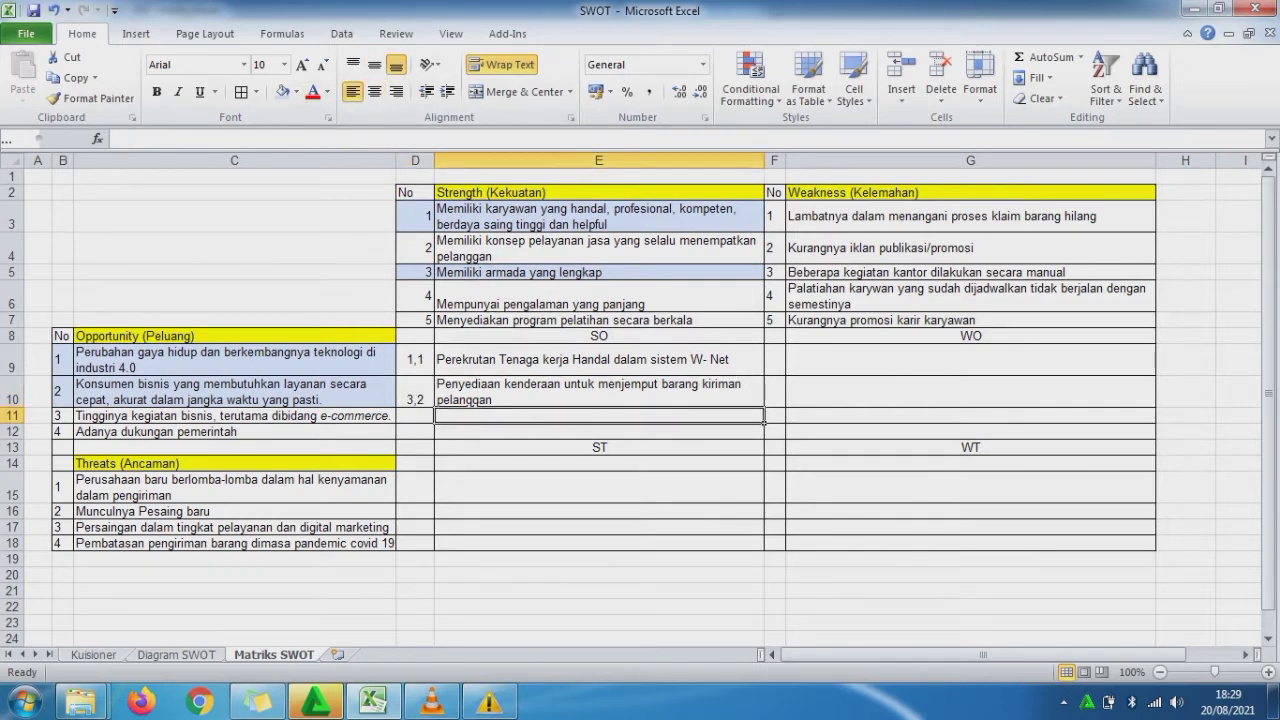
Step: Fill the third Opportunity in B11:C11 and the second Strength in D4:E4 with light blue
{"action": "left_click_drag", "start_coordinate": [62, 416], "coordinate": [390, 418]}
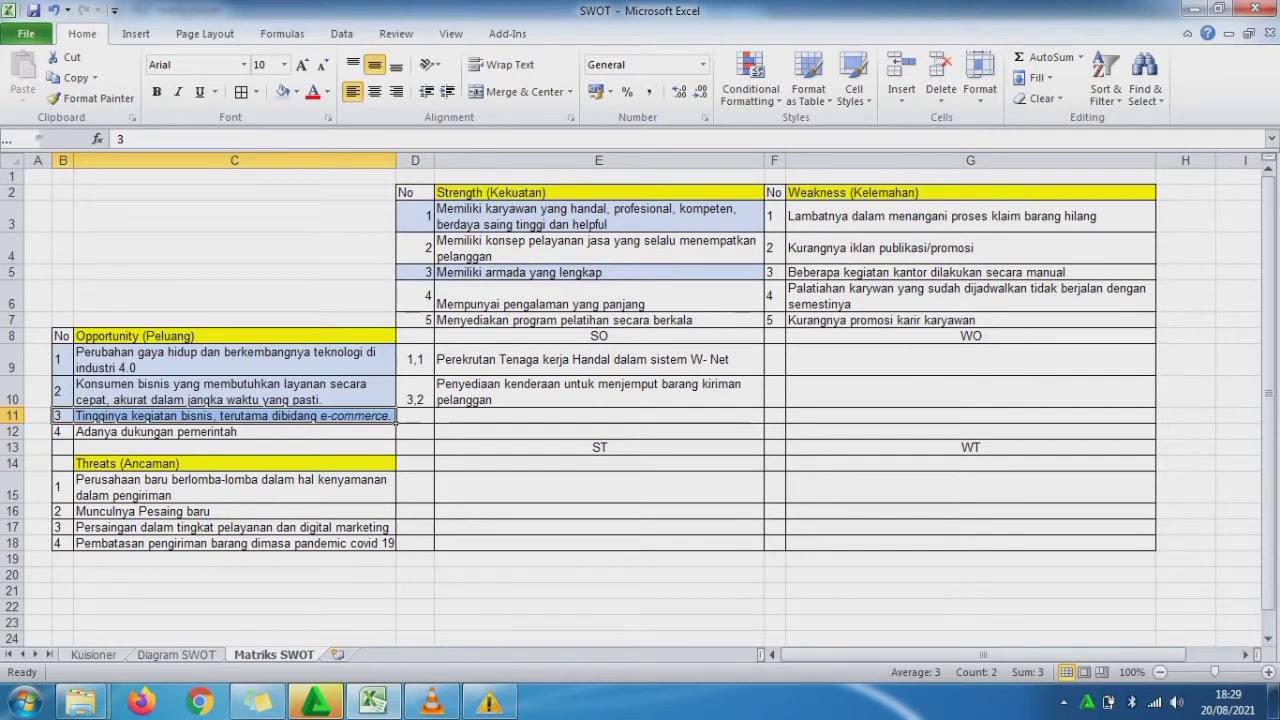
{"action": "left_click", "coordinate": [764, 263]}
{"action": "left_click_drag", "start_coordinate": [416, 248], "coordinate": [500, 248]}
{"action": "left_click", "coordinate": [283, 91]}
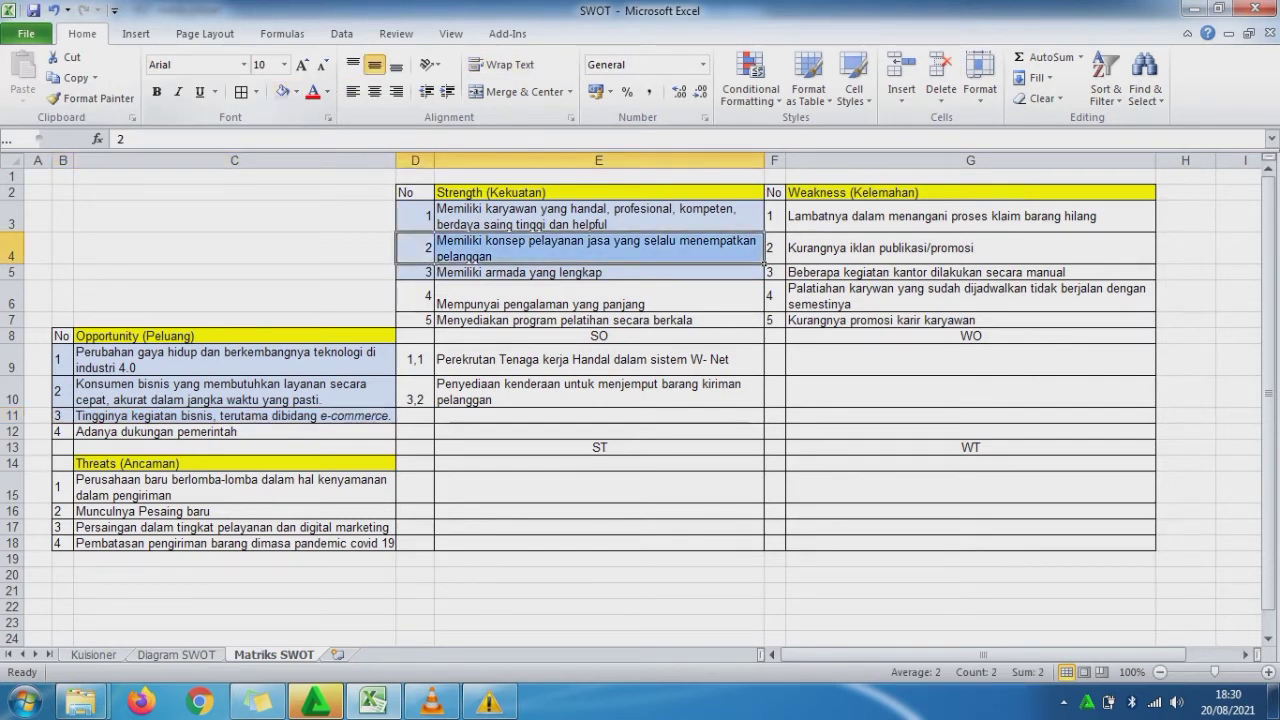
Step: Number the third SO strategy as 2,3 in D11 and center it horizontally
{"action": "left_click", "coordinate": [430, 417]}
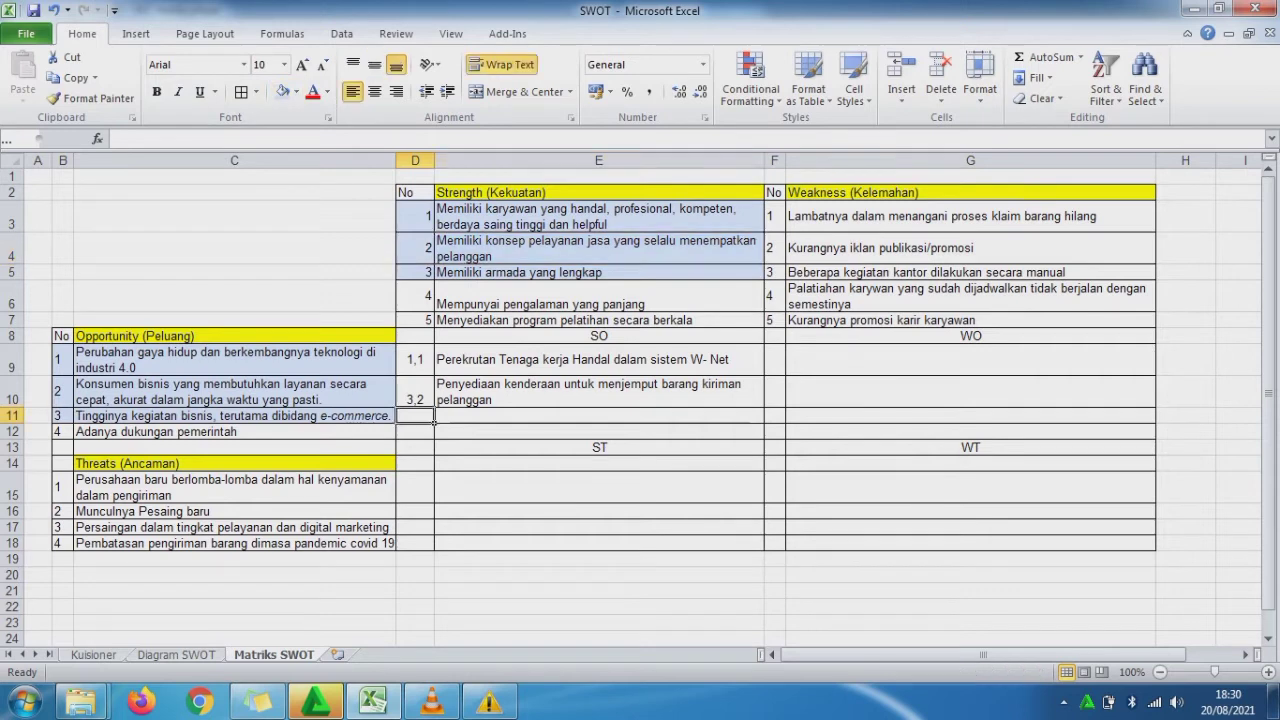
{"action": "type", "text": "2"}
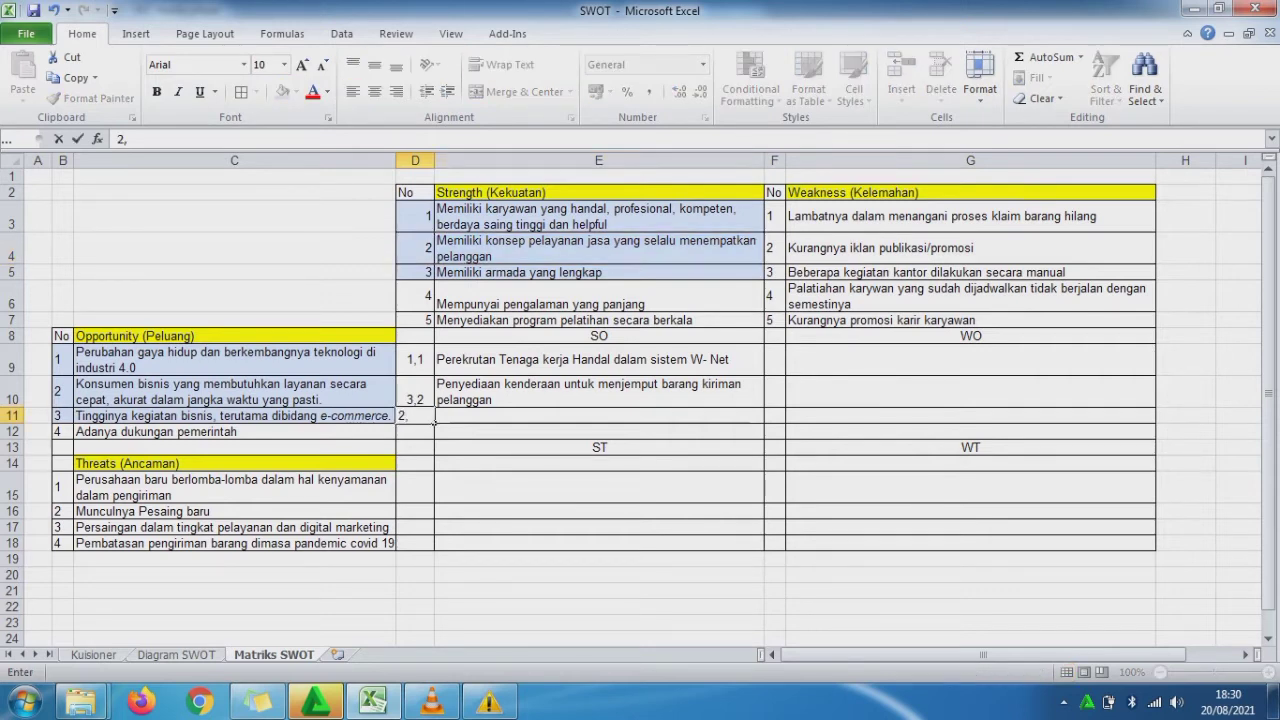
{"action": "type", "text": ",3"}
{"action": "left_click", "coordinate": [432, 420]}
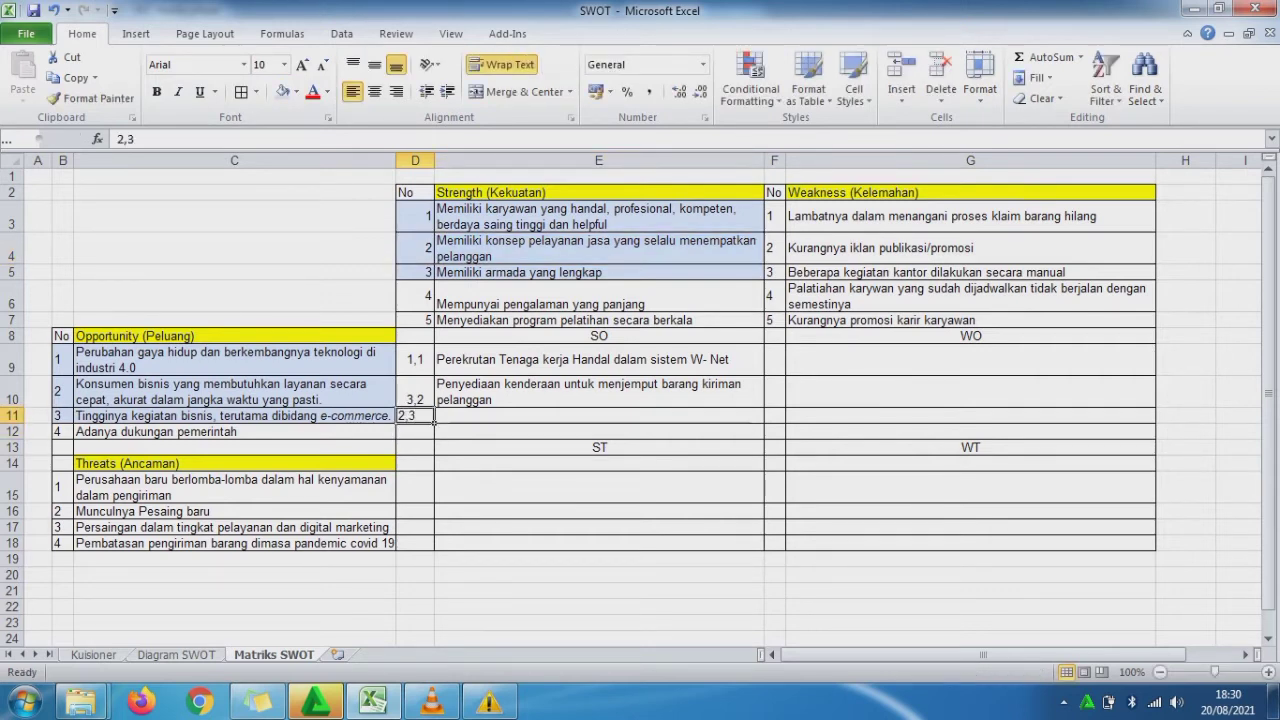
{"action": "left_click", "coordinate": [374, 91]}
{"action": "left_click", "coordinate": [755, 417]}
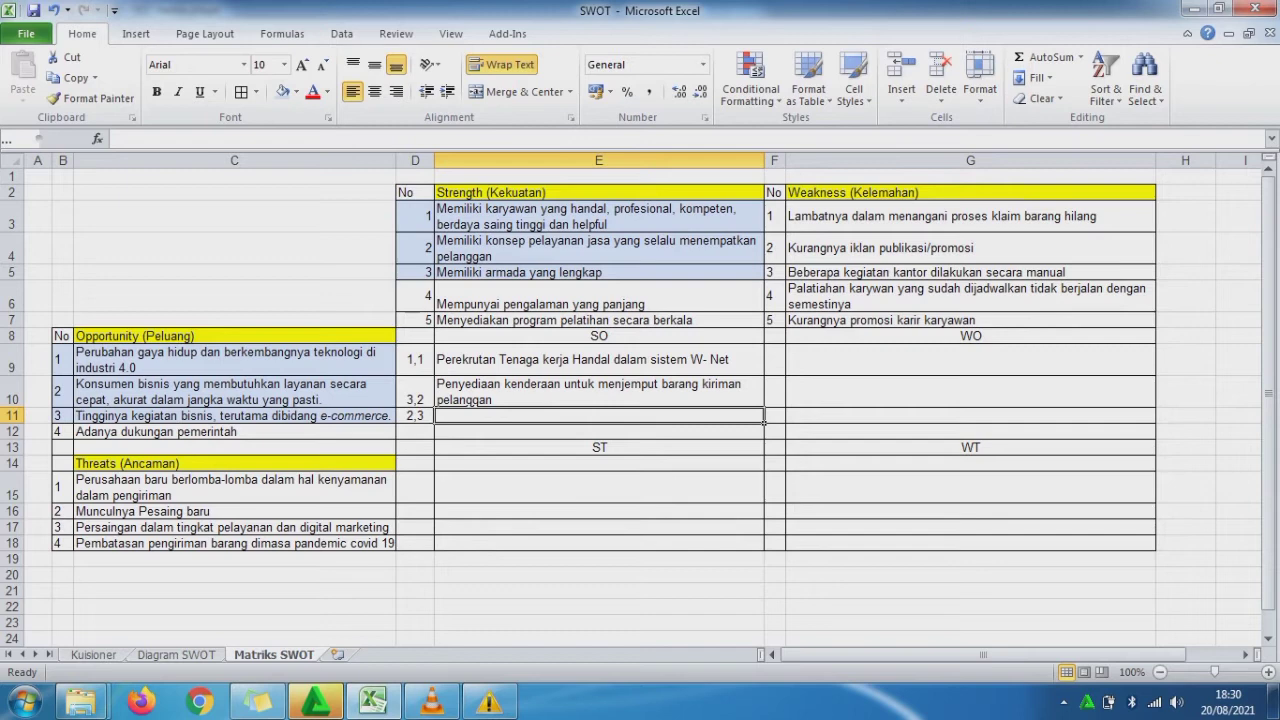
Step: Enter the third SO strategy "Memberikan promosi pengirman barang pada aplikasi e-commerce" in E11
{"action": "type", "text": "Memb"}
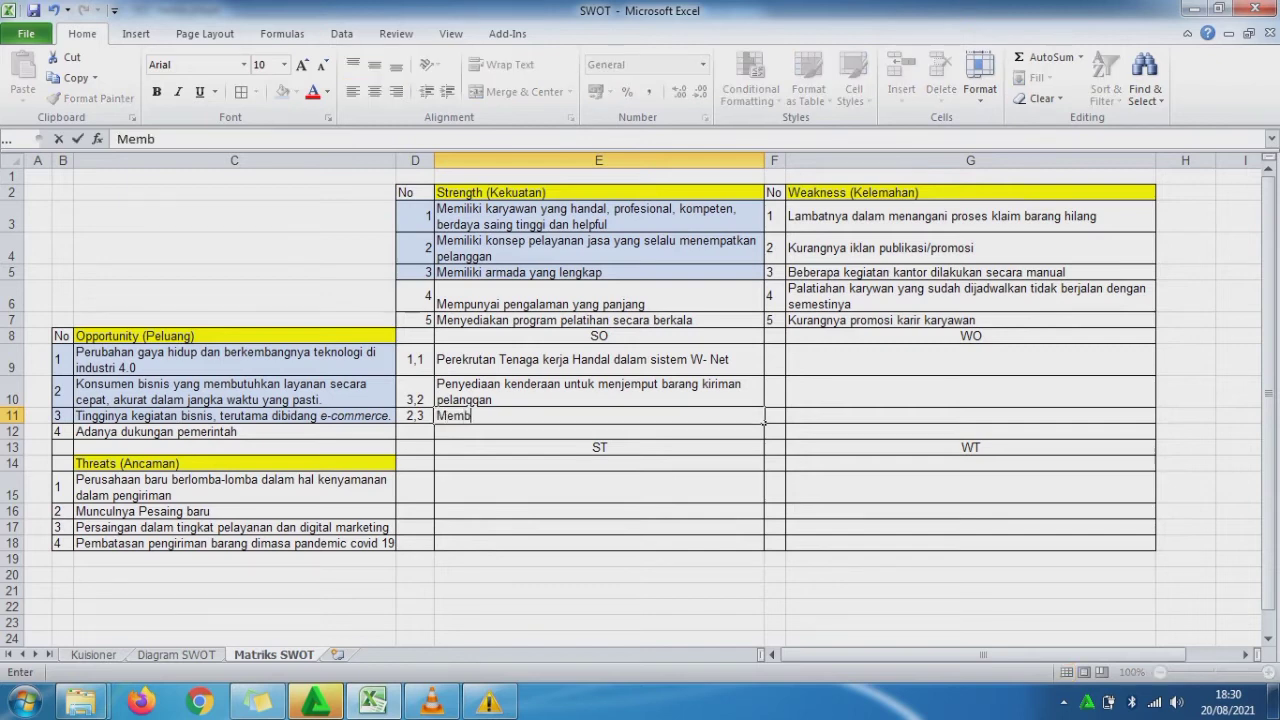
{"action": "type", "text": "erikan promosi p"}
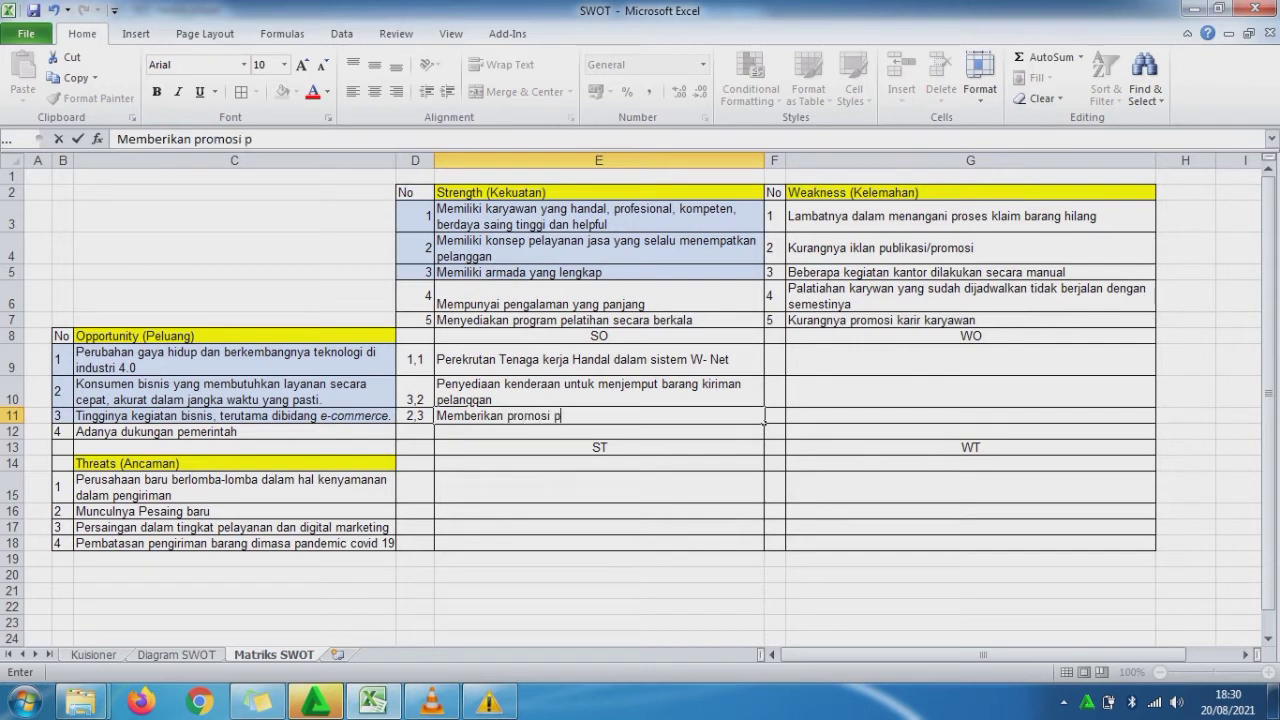
{"action": "type", "text": "engirman barang"}
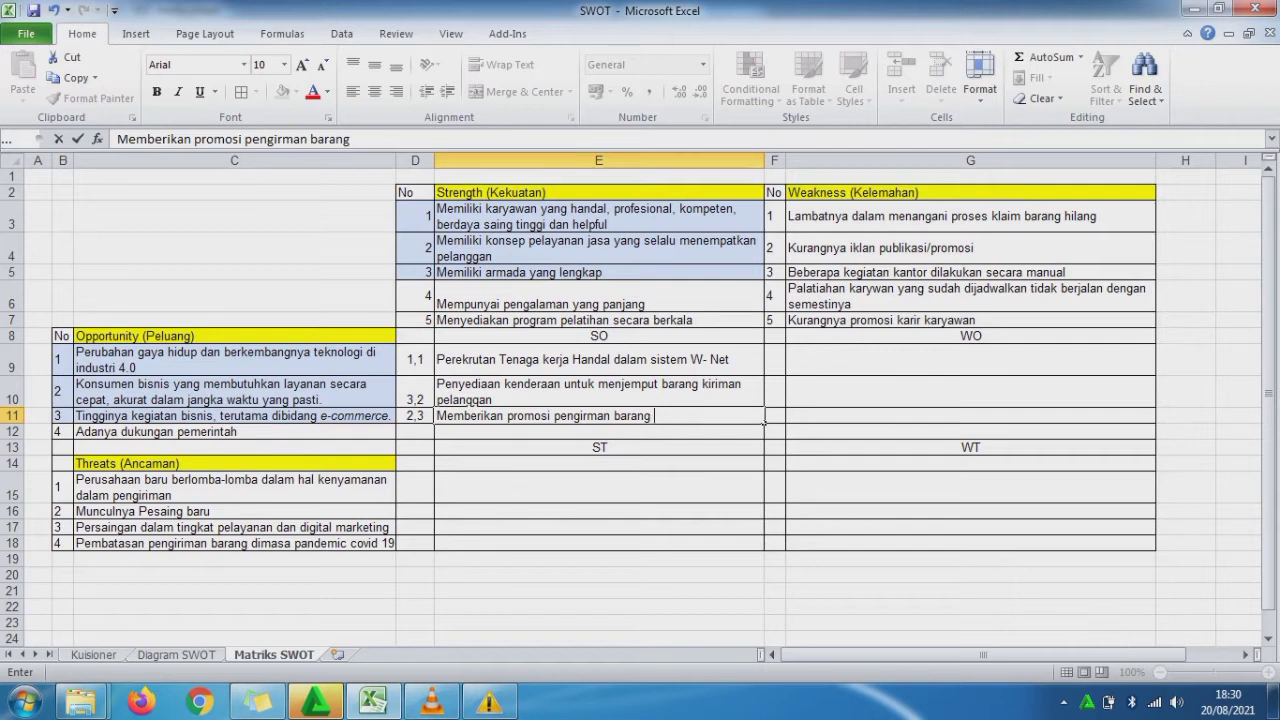
{"action": "type", "text": " pada aplikasi e-"}
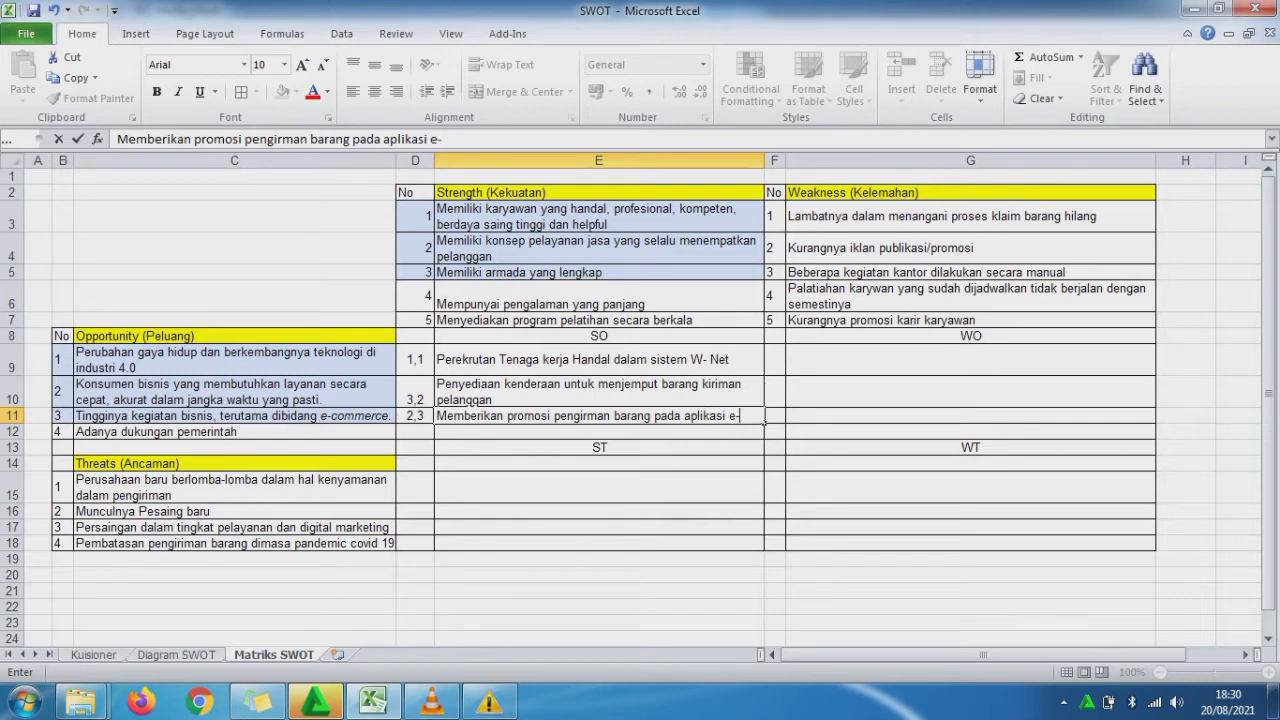
{"action": "type", "text": "commer"}
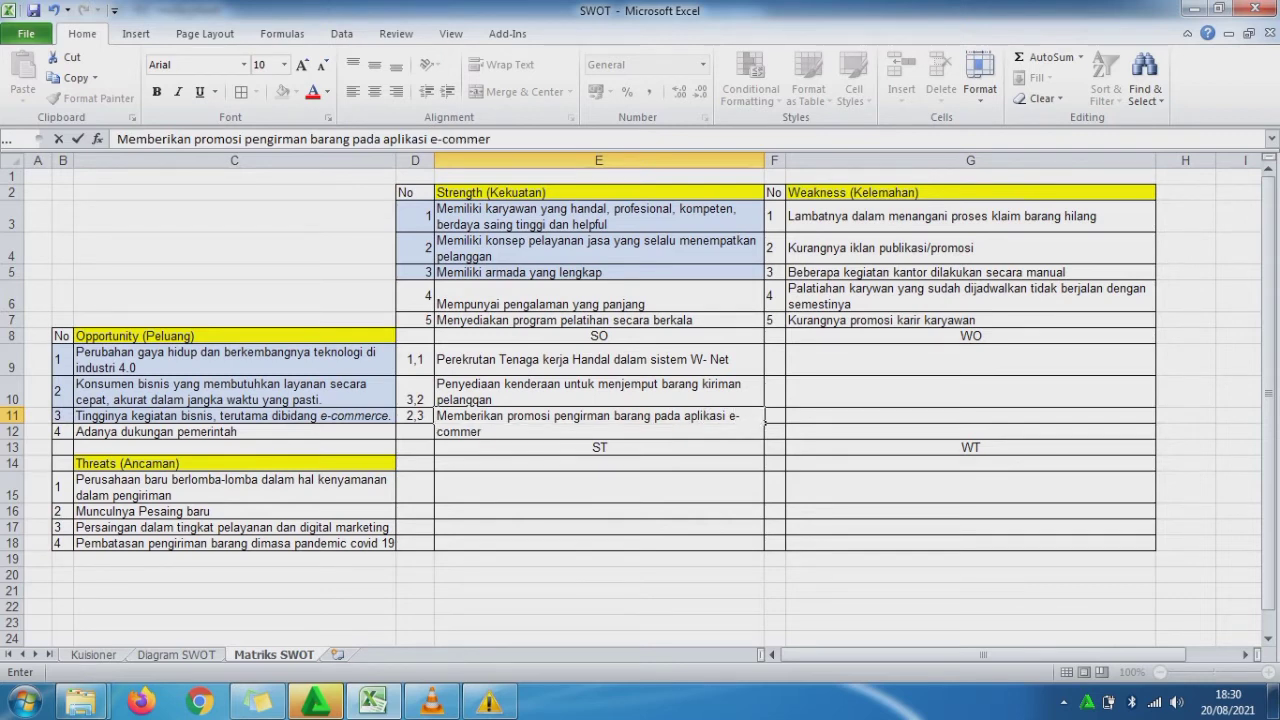
{"action": "type", "text": "ce"}
{"action": "key", "text": "Return"}
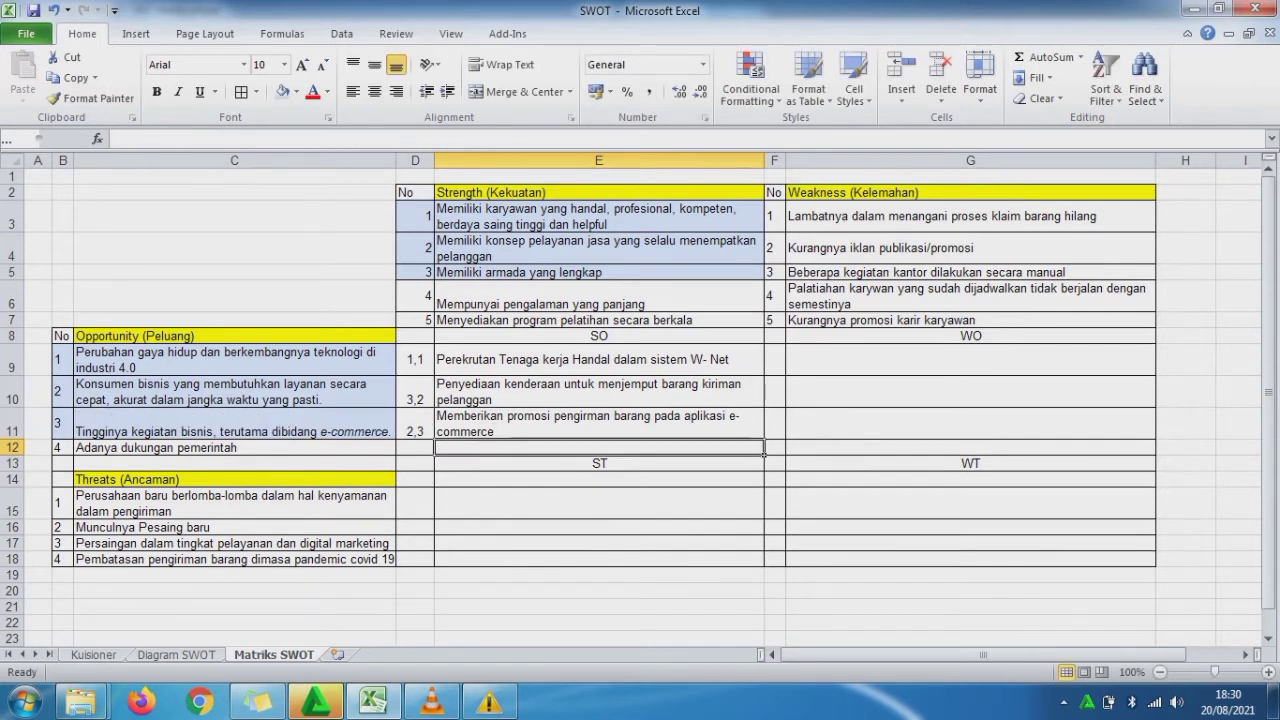
{"action": "left_click", "coordinate": [599, 424]}
{"action": "left_click", "coordinate": [415, 424]}
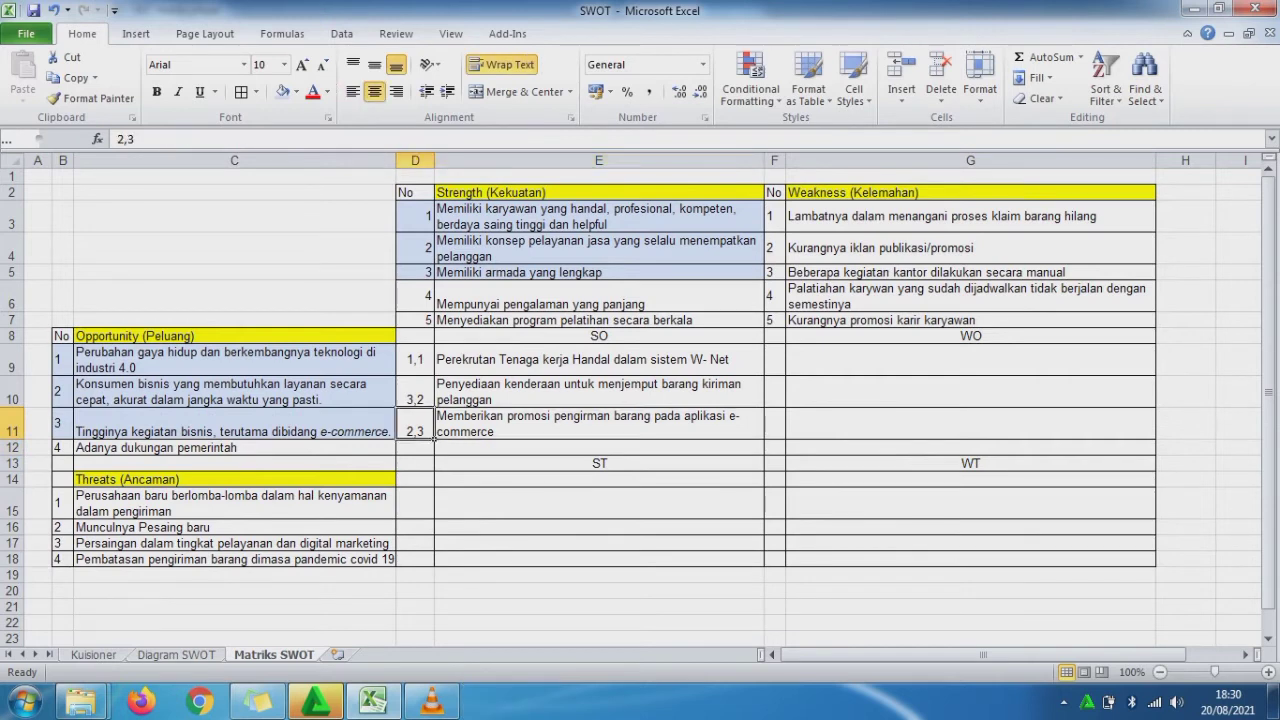
{"action": "left_click", "coordinate": [599, 447]}
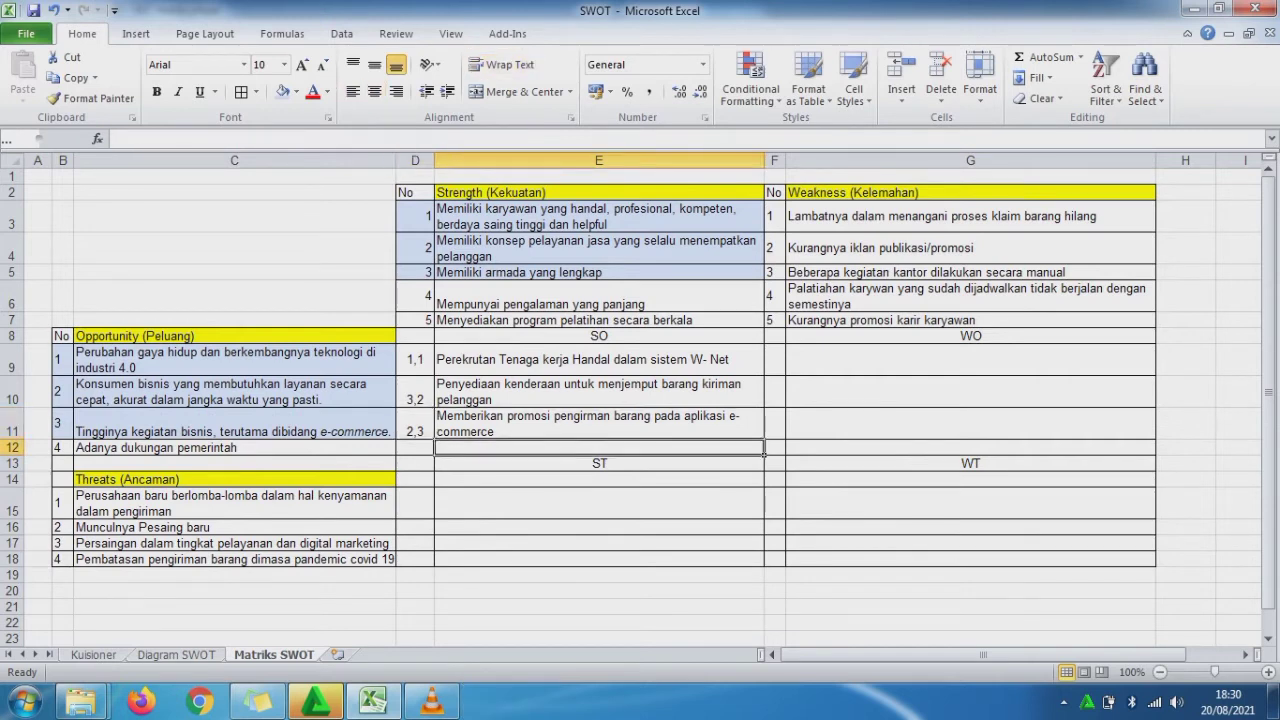
{"action": "left_click", "coordinate": [599, 424]}
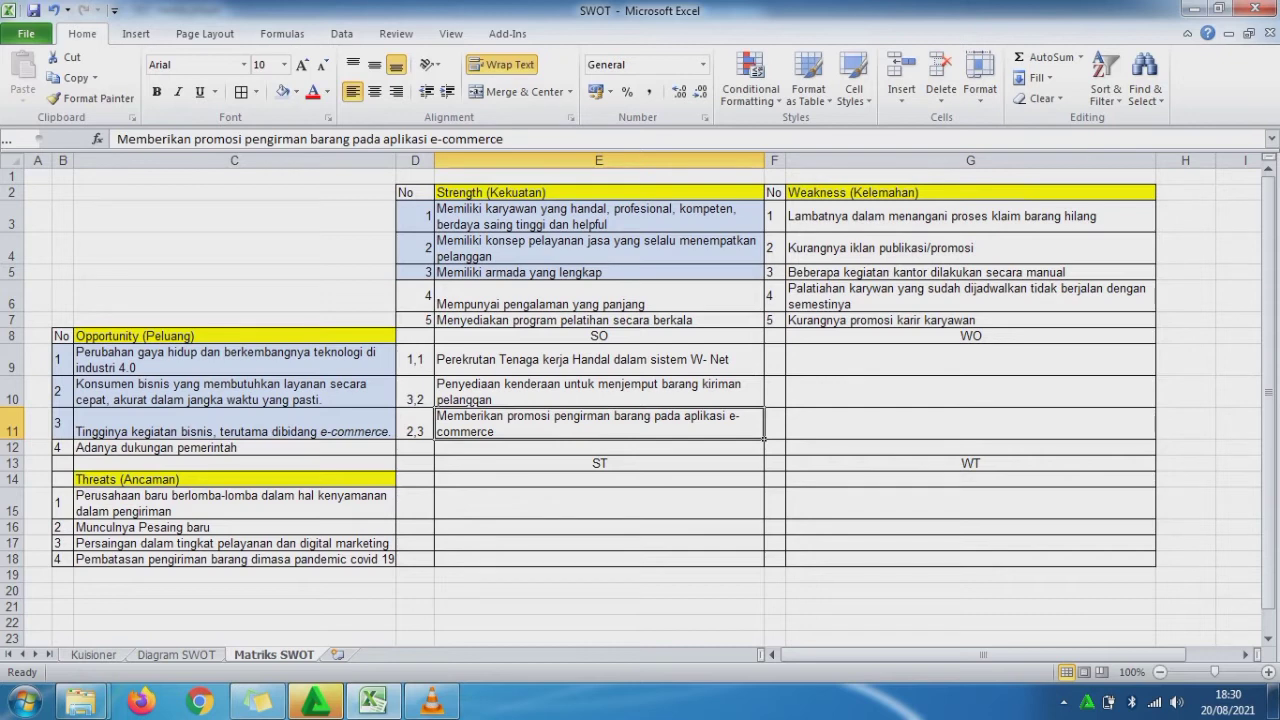
{"action": "left_click_drag", "start_coordinate": [970, 360], "coordinate": [970, 424]}
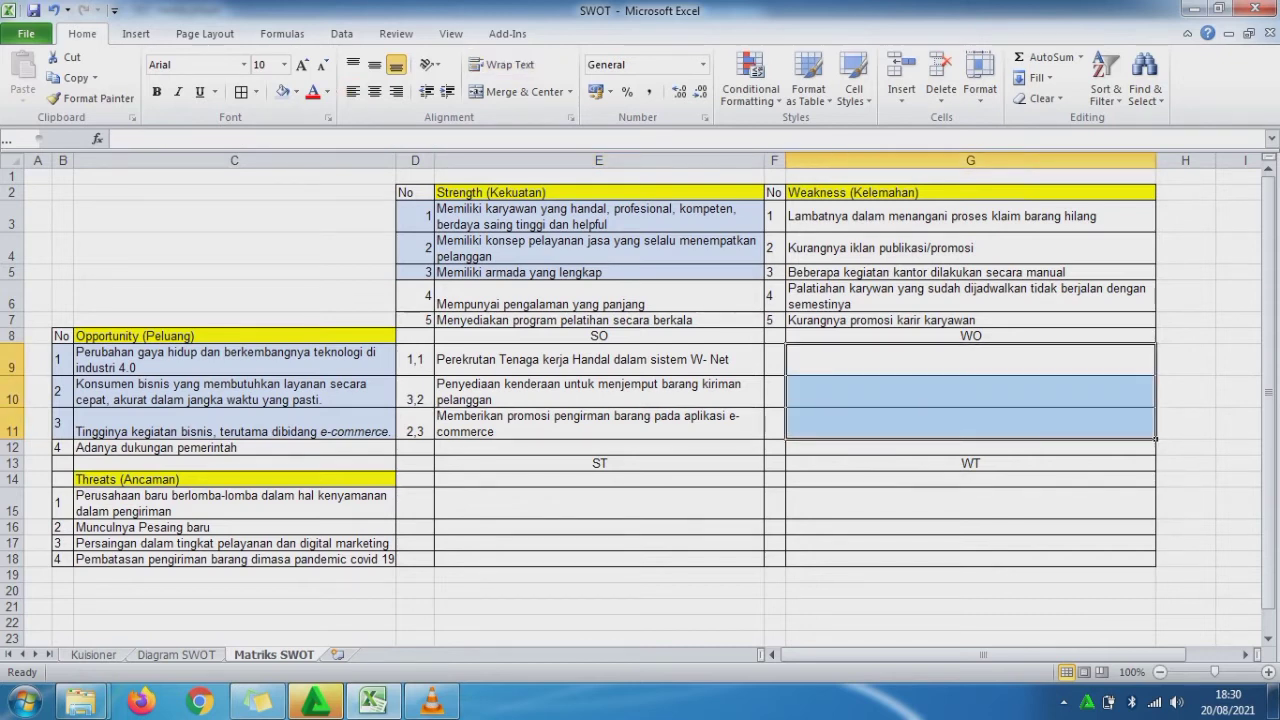
Step: Remove the light blue fill from the first three Opportunities in B9:C11 and the first three Strengths in D3:E5
{"action": "left_click_drag", "start_coordinate": [62, 360], "coordinate": [234, 424]}
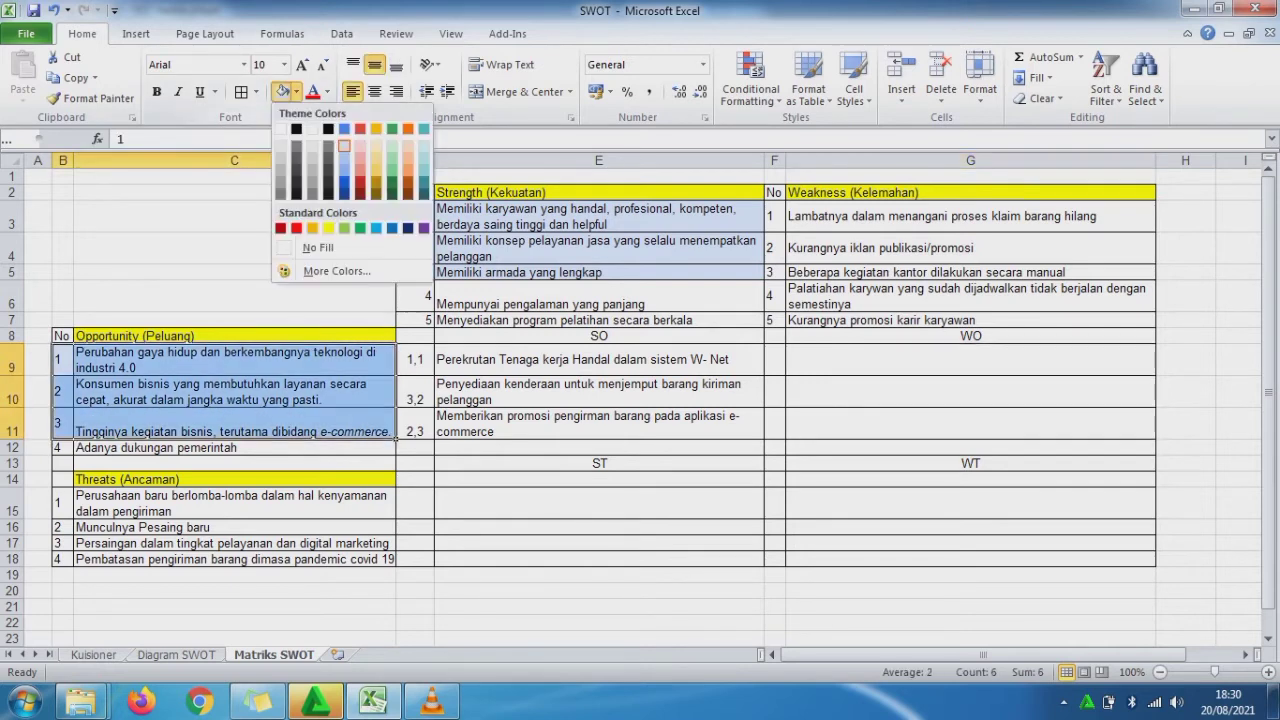
{"action": "left_click", "coordinate": [296, 91]}
{"action": "left_click", "coordinate": [344, 145]}
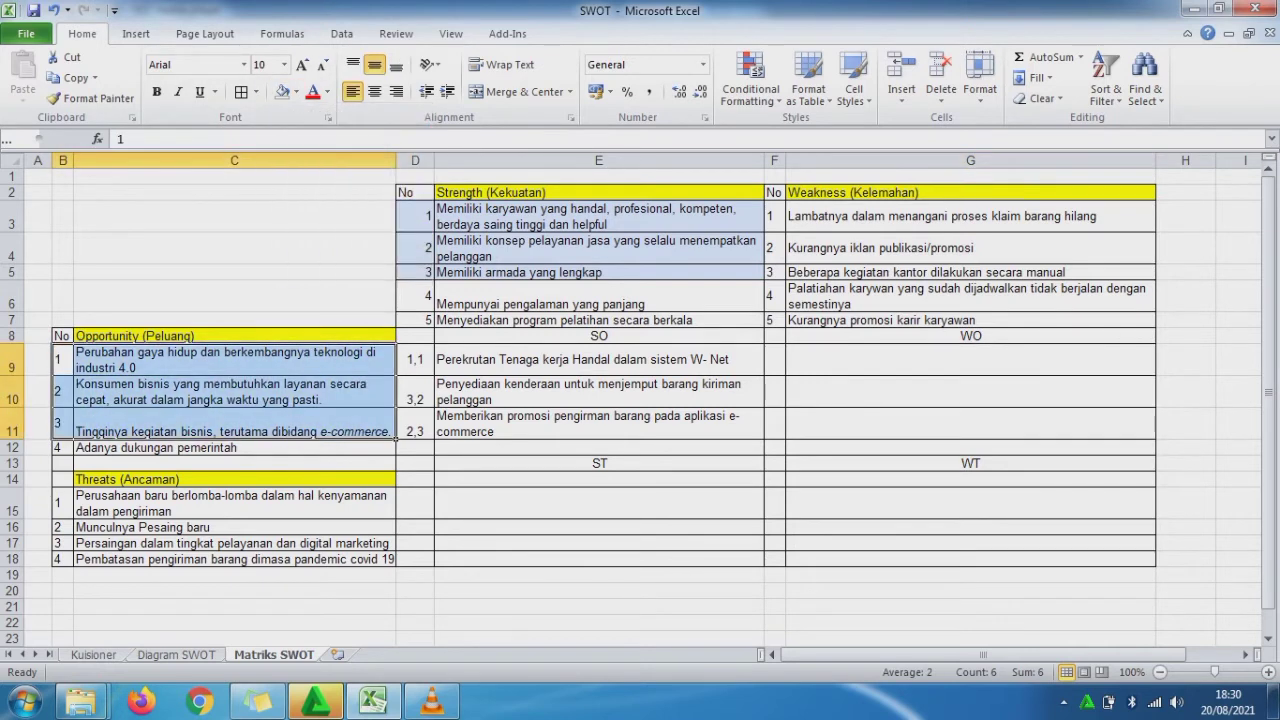
{"action": "left_click", "coordinate": [970, 320]}
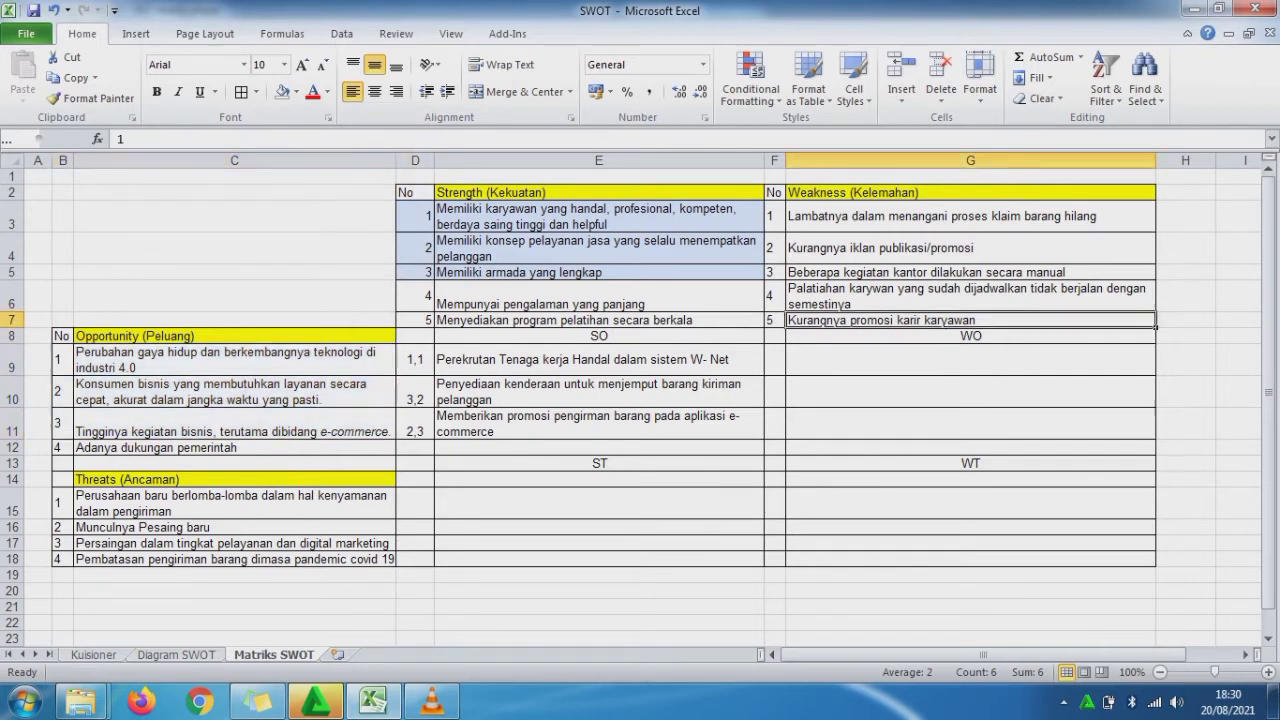
{"action": "left_click", "coordinate": [970, 360]}
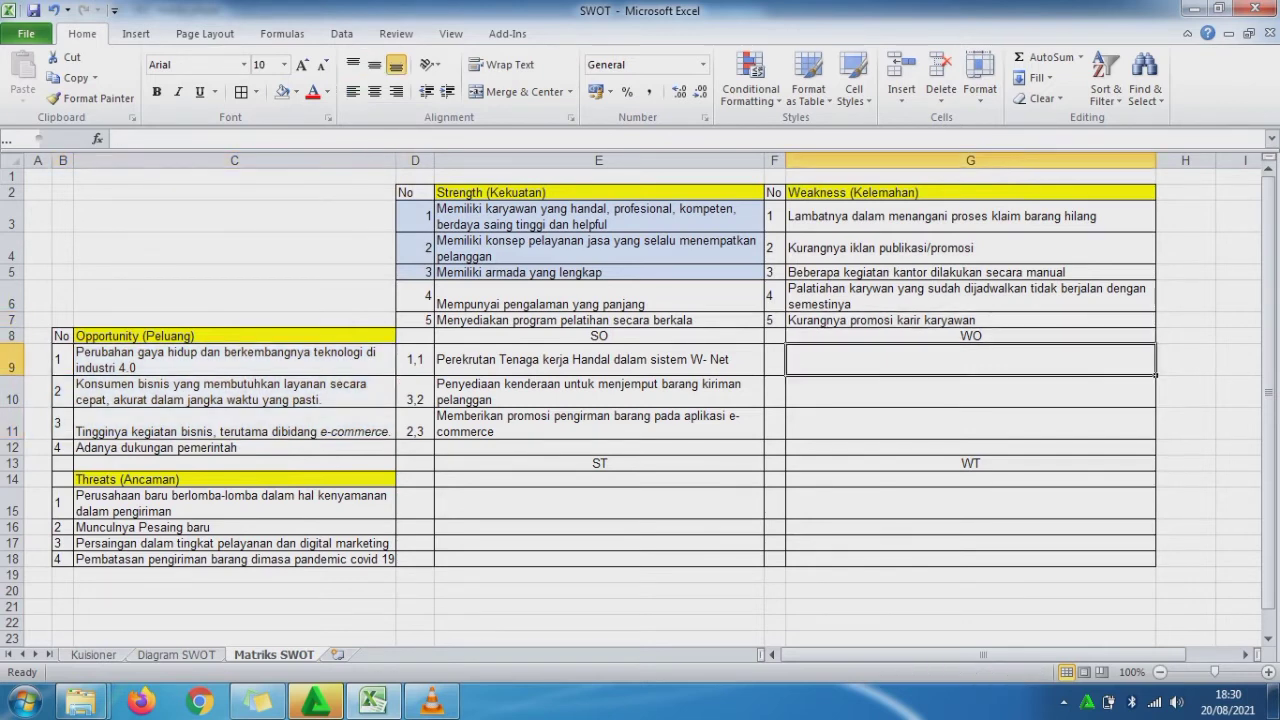
{"action": "left_click_drag", "start_coordinate": [415, 215], "coordinate": [745, 272]}
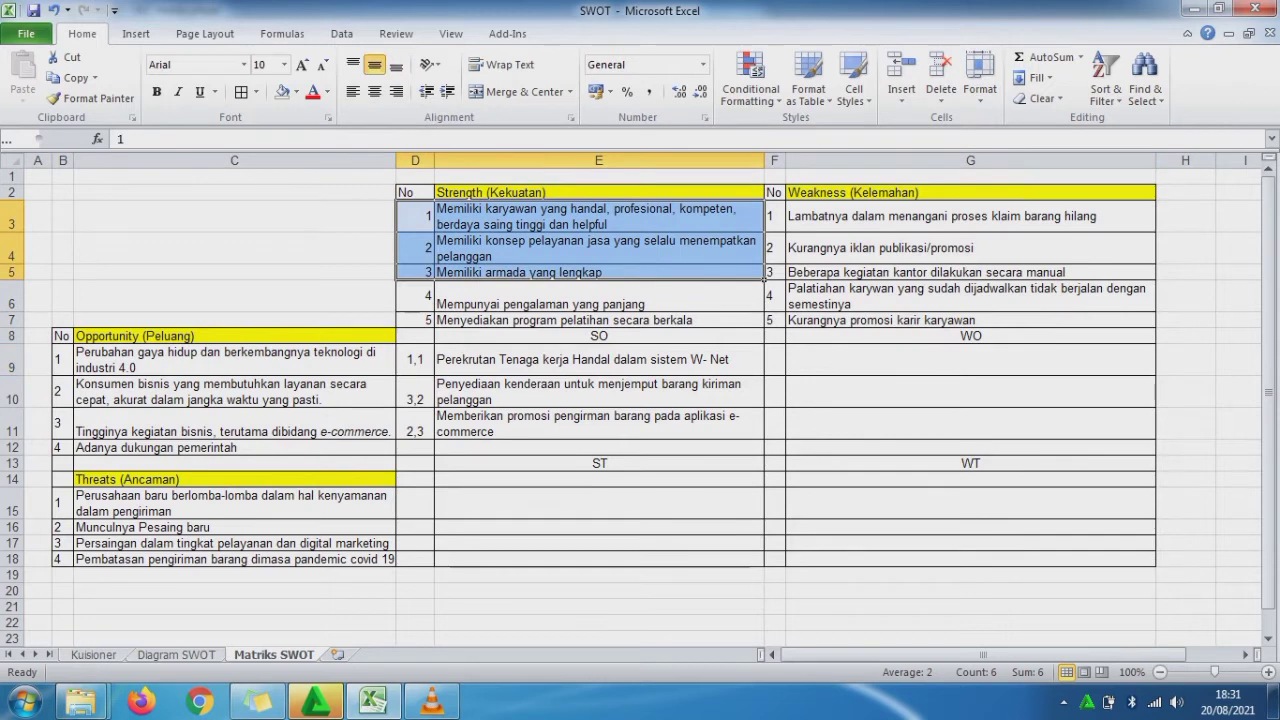
{"action": "left_click", "coordinate": [282, 92]}
{"action": "left_click", "coordinate": [970, 360]}
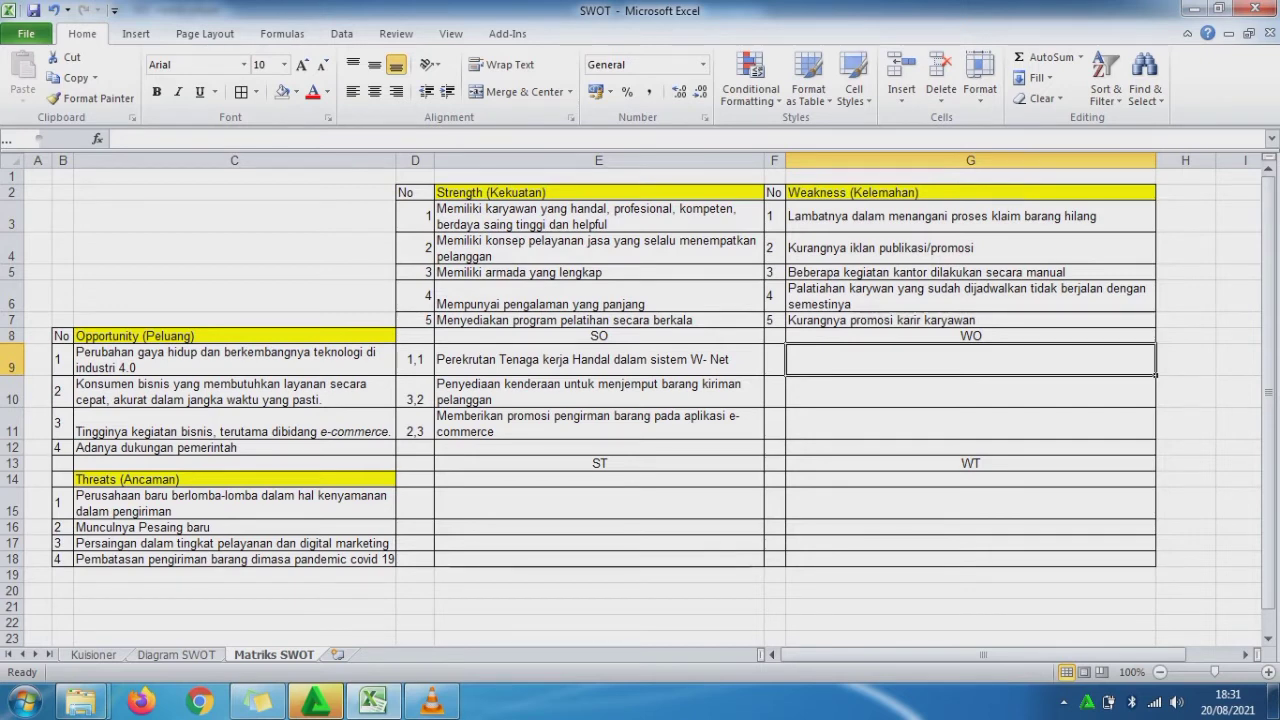
Step: Fill the first Weakness in F3:G3 and the second Opportunity in B10:C10 with light blue
{"action": "left_click_drag", "start_coordinate": [774, 216], "coordinate": [880, 216]}
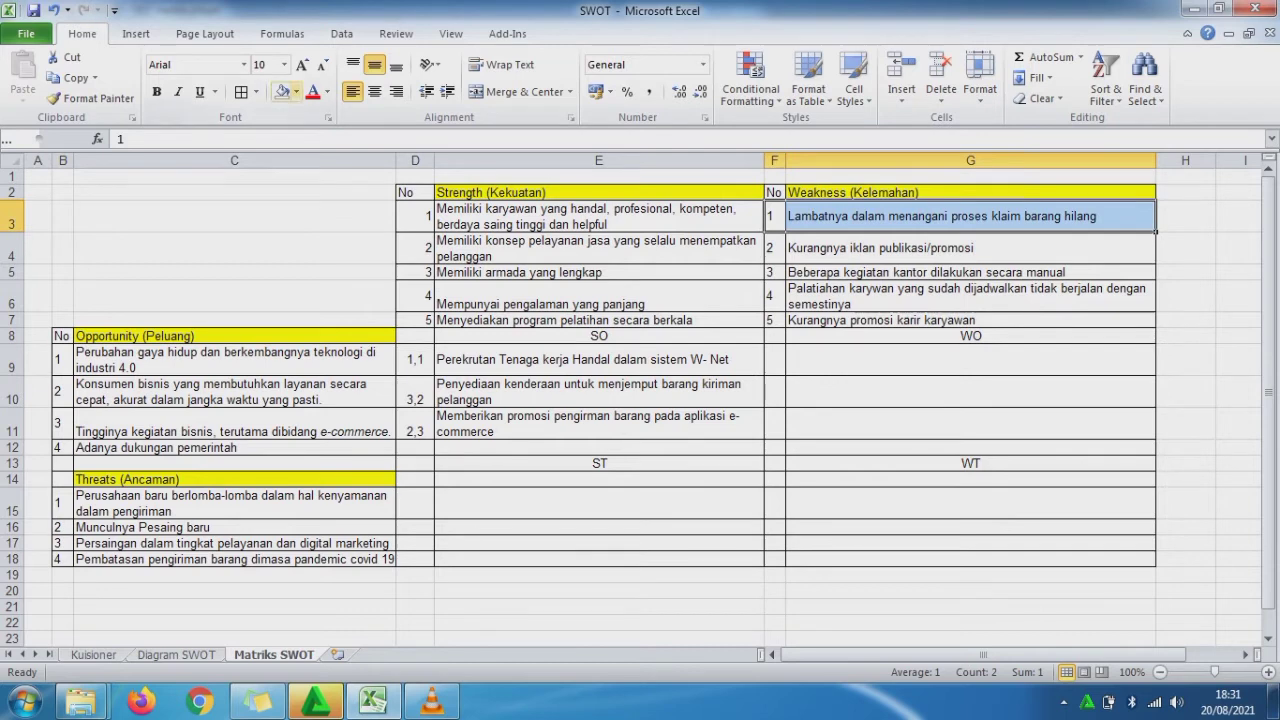
{"action": "left_click", "coordinate": [296, 92]}
{"action": "left_click", "coordinate": [330, 159]}
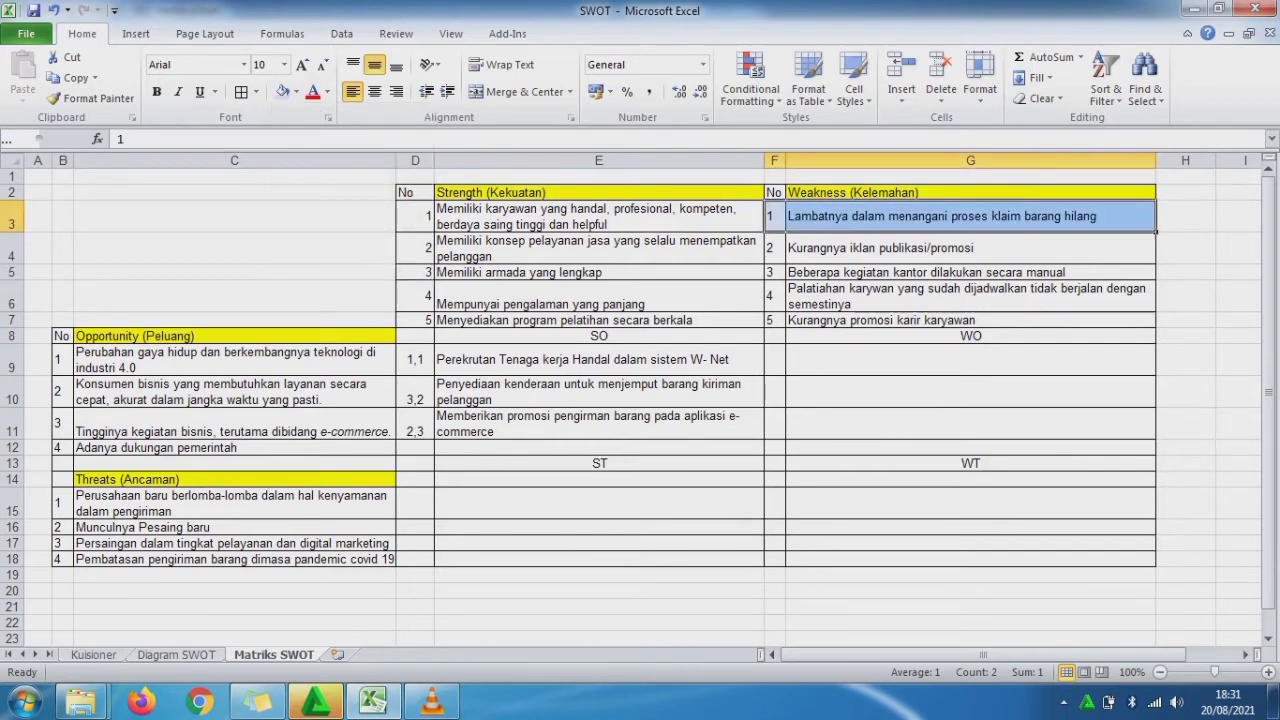
{"action": "left_click", "coordinate": [234, 392]}
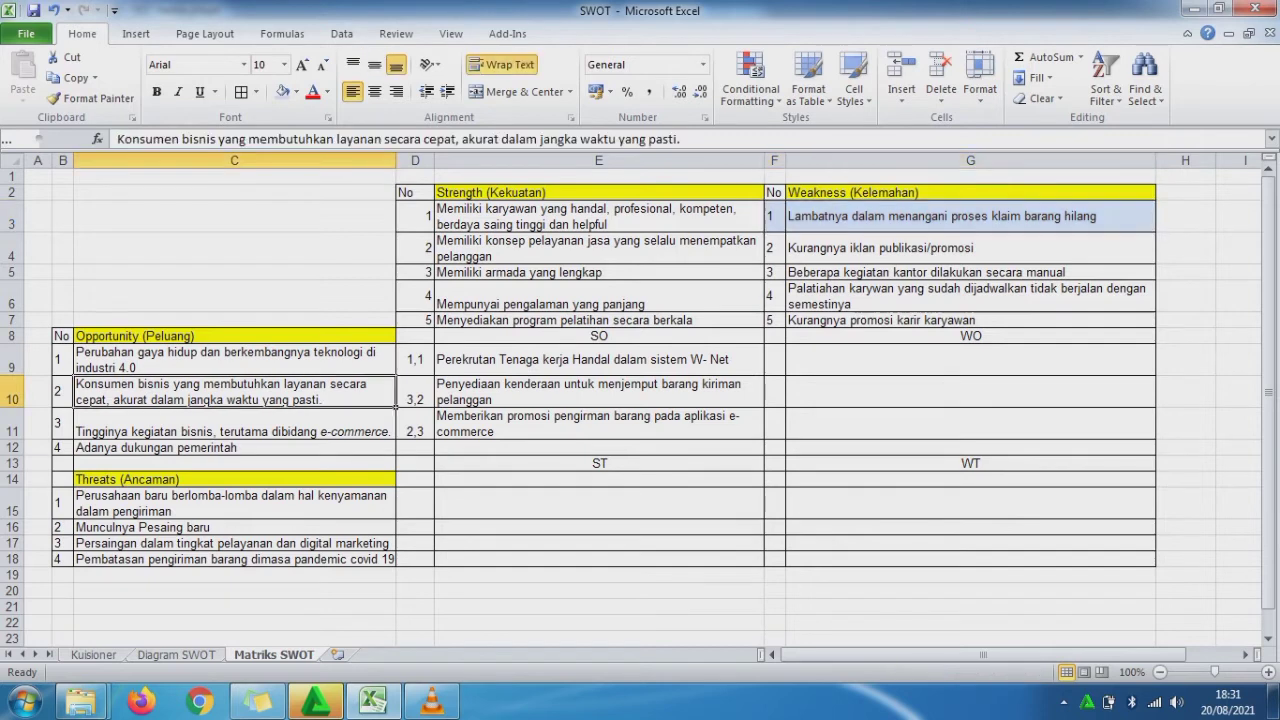
{"action": "left_click_drag", "start_coordinate": [62, 392], "coordinate": [234, 392]}
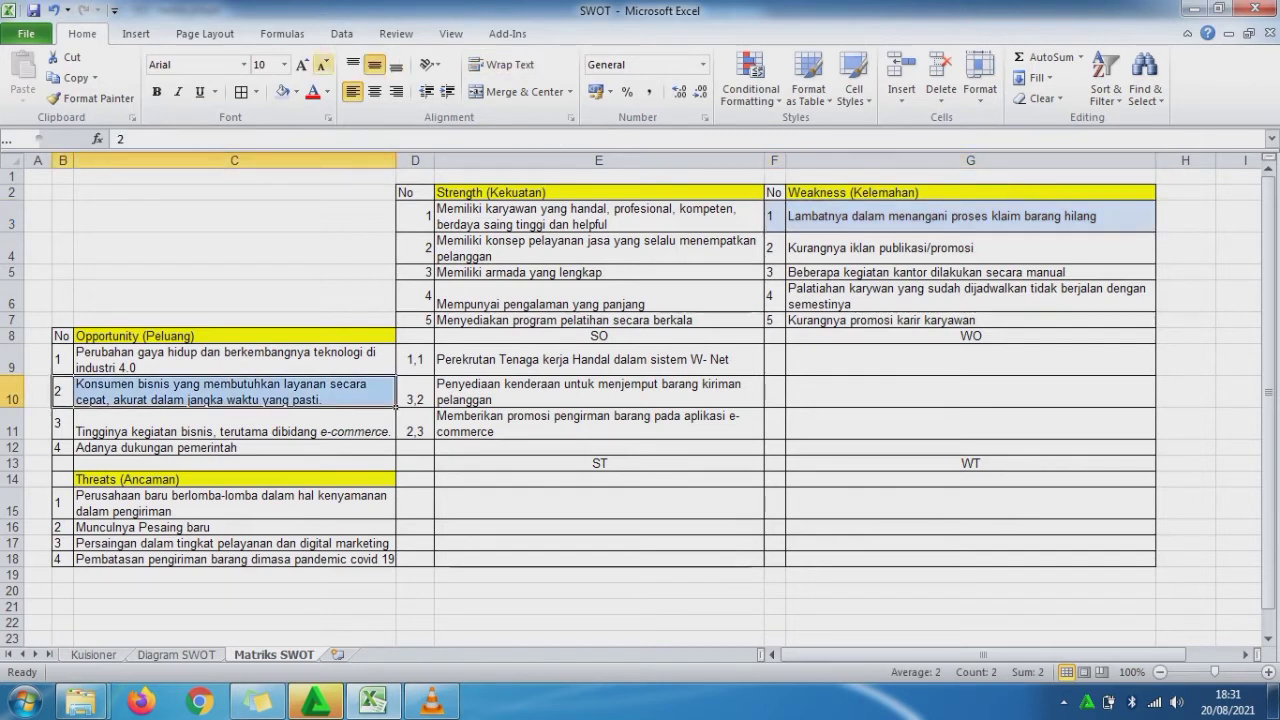
{"action": "left_click", "coordinate": [283, 91]}
Step: Number the first WO strategy as 1,2 in F9, without a trailing comma
{"action": "left_click", "coordinate": [775, 360]}
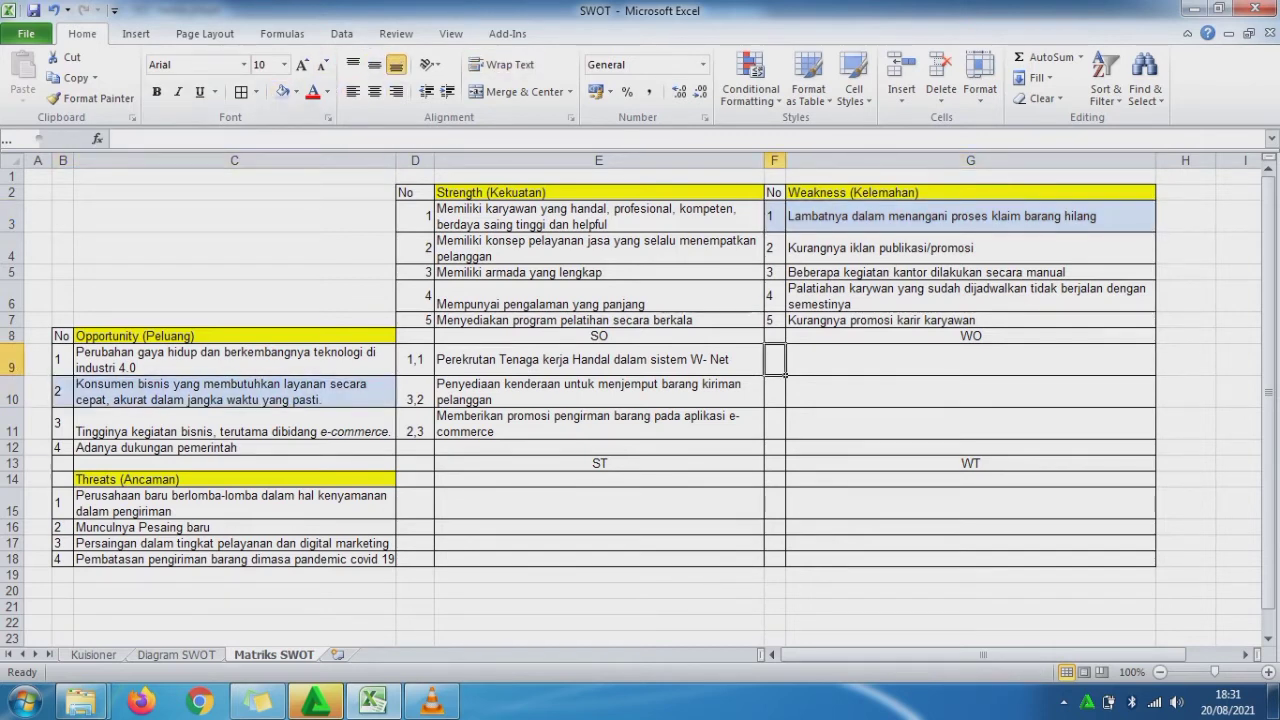
{"action": "type", "text": "1,2,"}
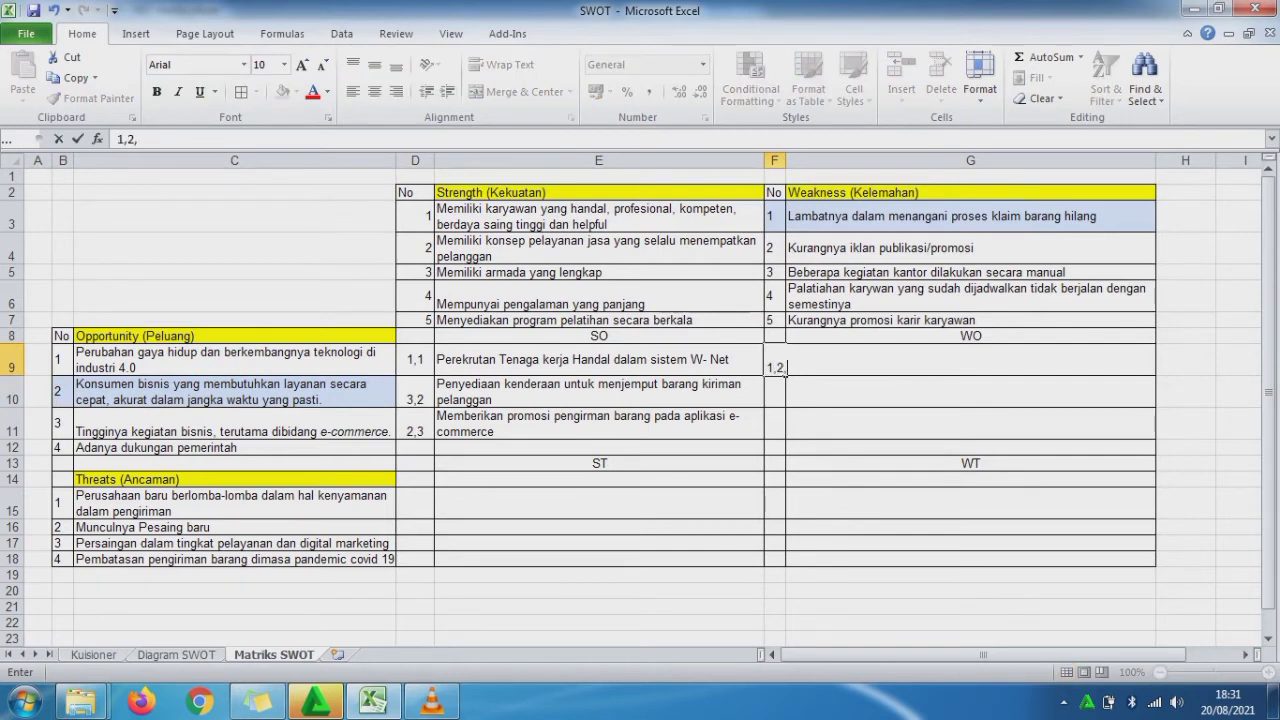
{"action": "left_click", "coordinate": [780, 337]}
{"action": "left_click", "coordinate": [775, 360]}
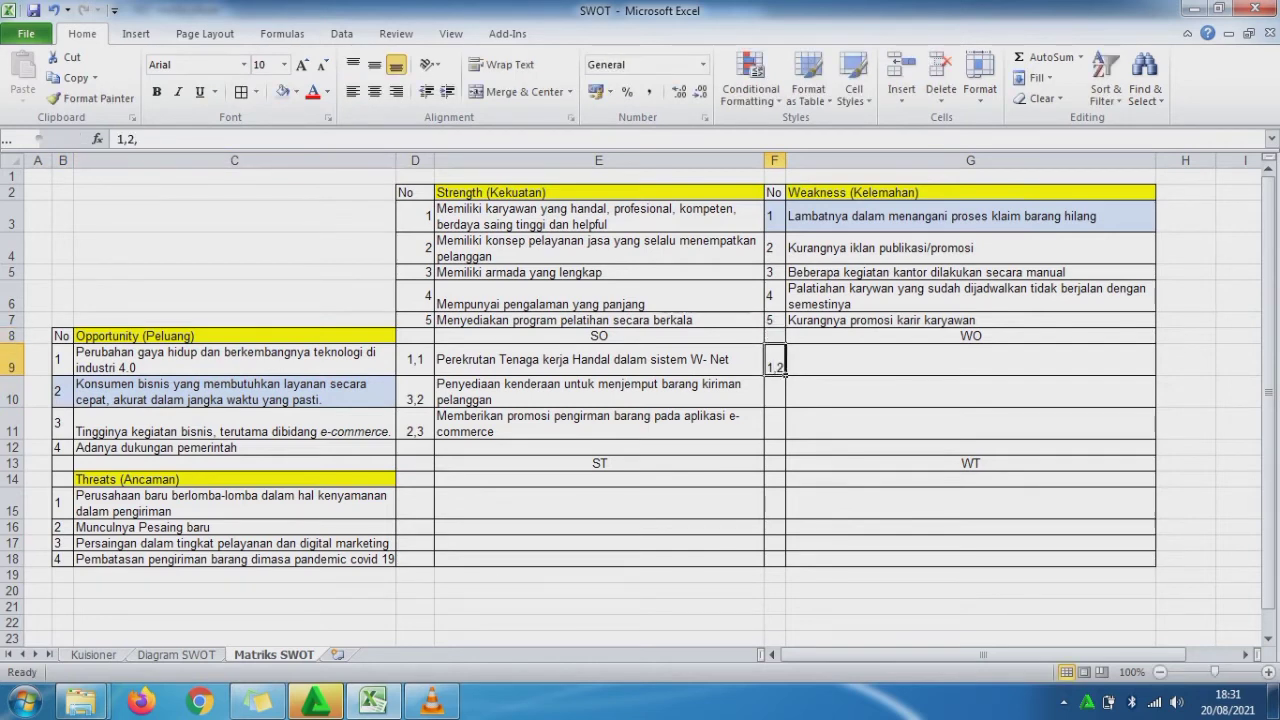
{"action": "left_click", "coordinate": [142, 139]}
{"action": "key", "text": "BackSpace"}
{"action": "key", "text": "Return"}
Step: Widen column F slightly and center the first WO strategy's number in F9 horizontally
{"action": "left_click", "coordinate": [784, 368]}
{"action": "left_click_drag", "start_coordinate": [785, 161], "coordinate": [794, 161]}
{"action": "left_click", "coordinate": [374, 91]}
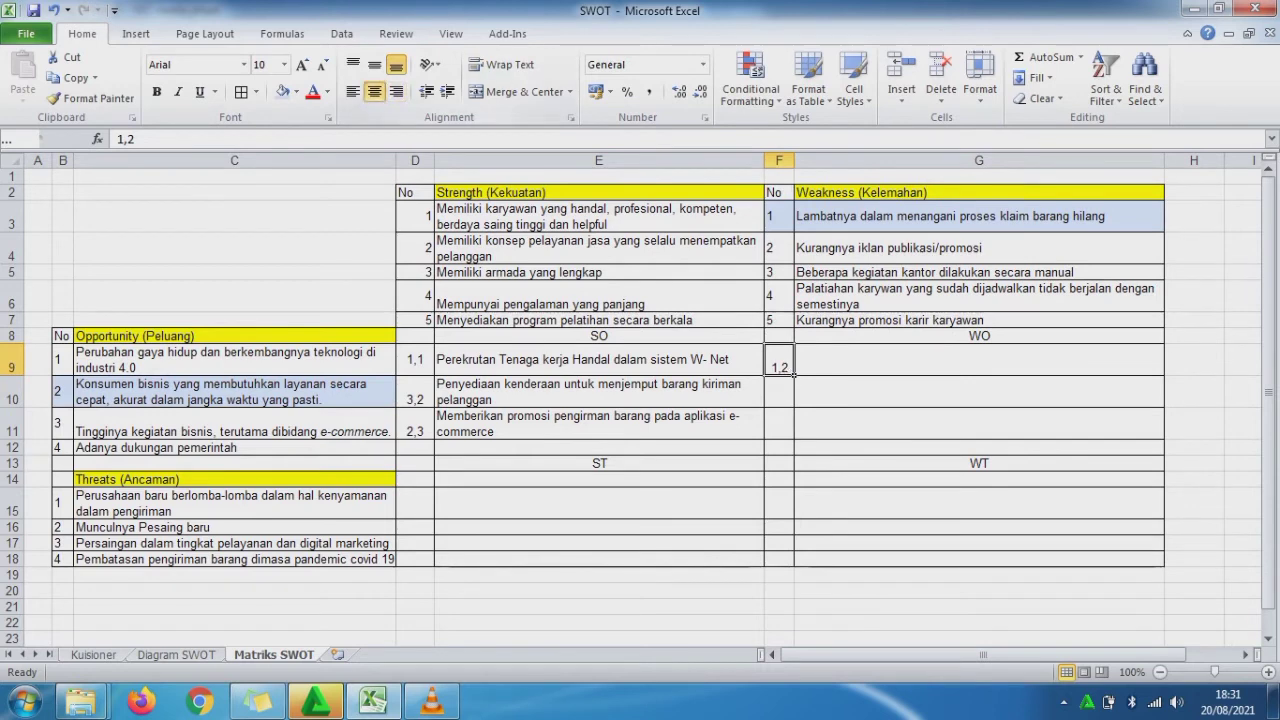
Step: Enter the first WO strategy "Memiliki staf khusus untuk menangani komplain" in G9, dismissing the Windows color scheme prompt
{"action": "left_click", "coordinate": [979, 360]}
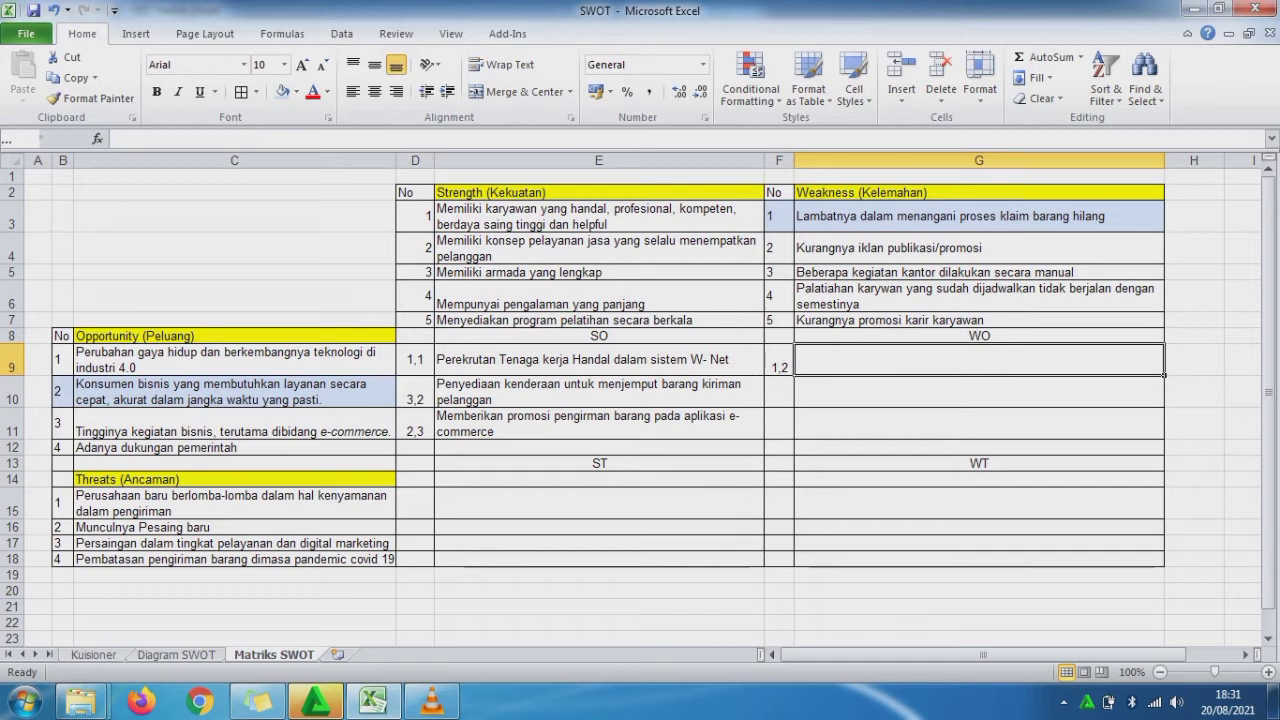
{"action": "type", "text": "Memi"}
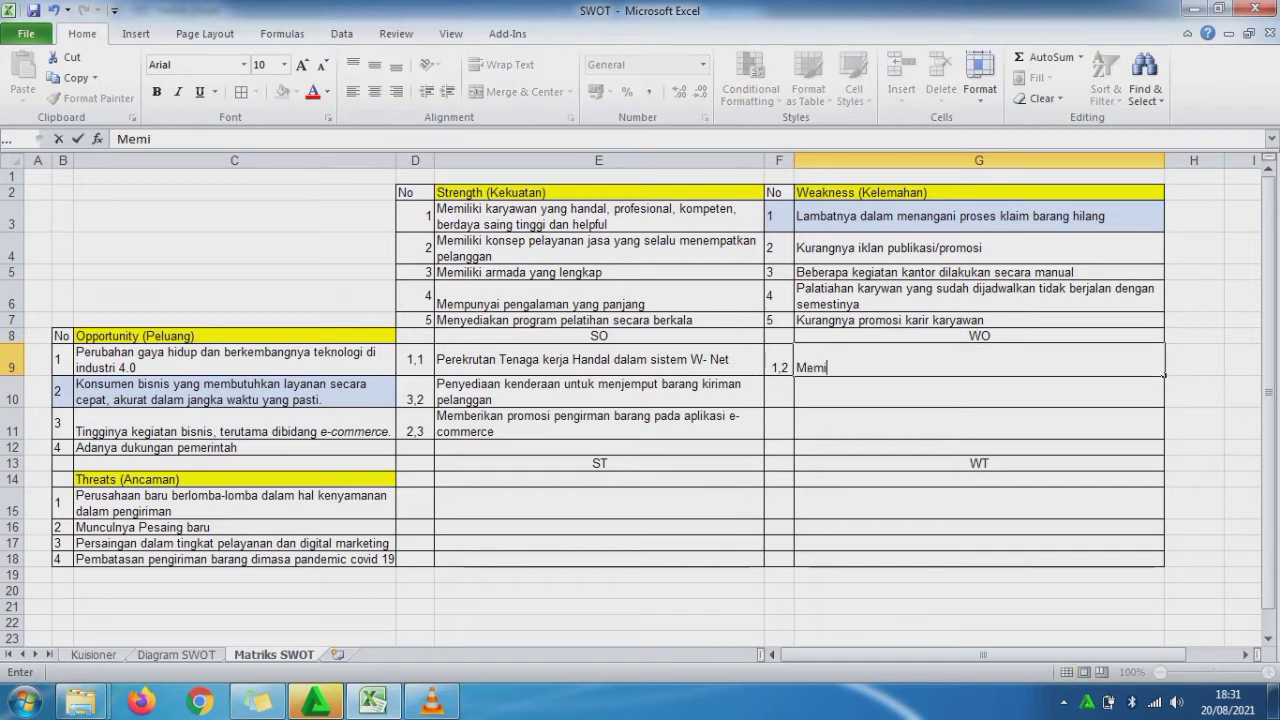
{"action": "type", "text": "liki "}
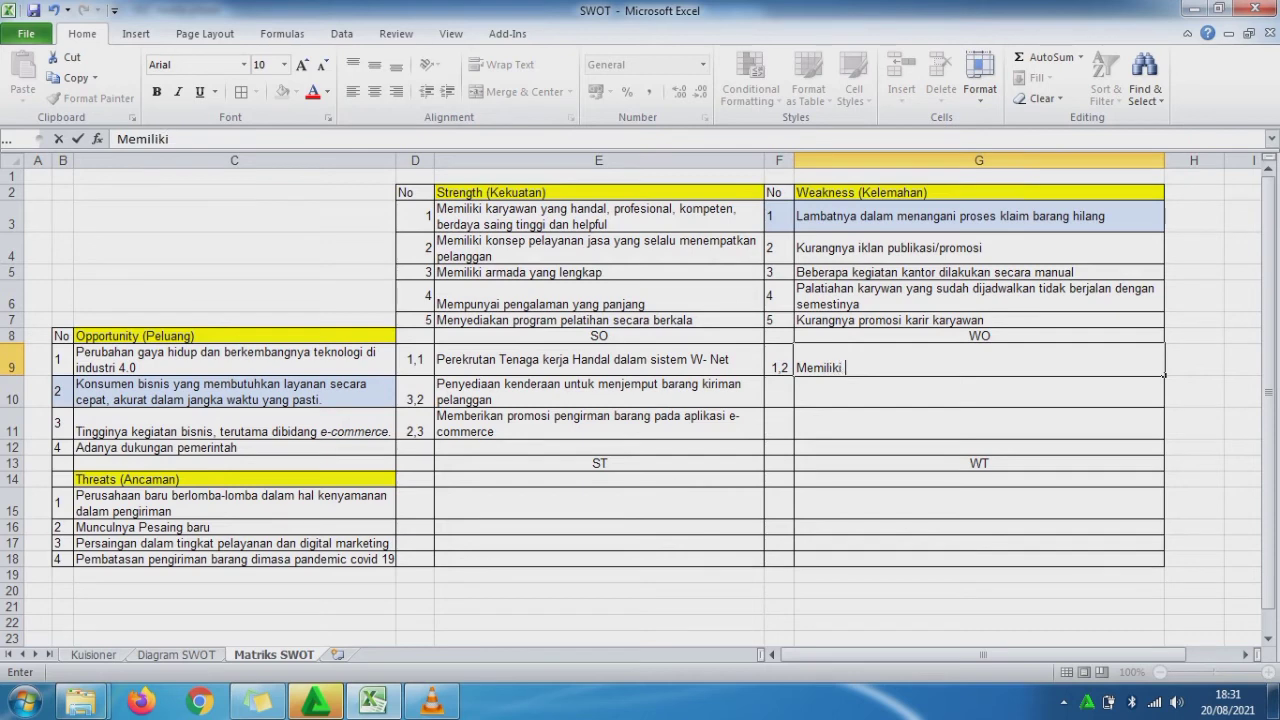
{"action": "type", "text": "staf khusus untuk"}
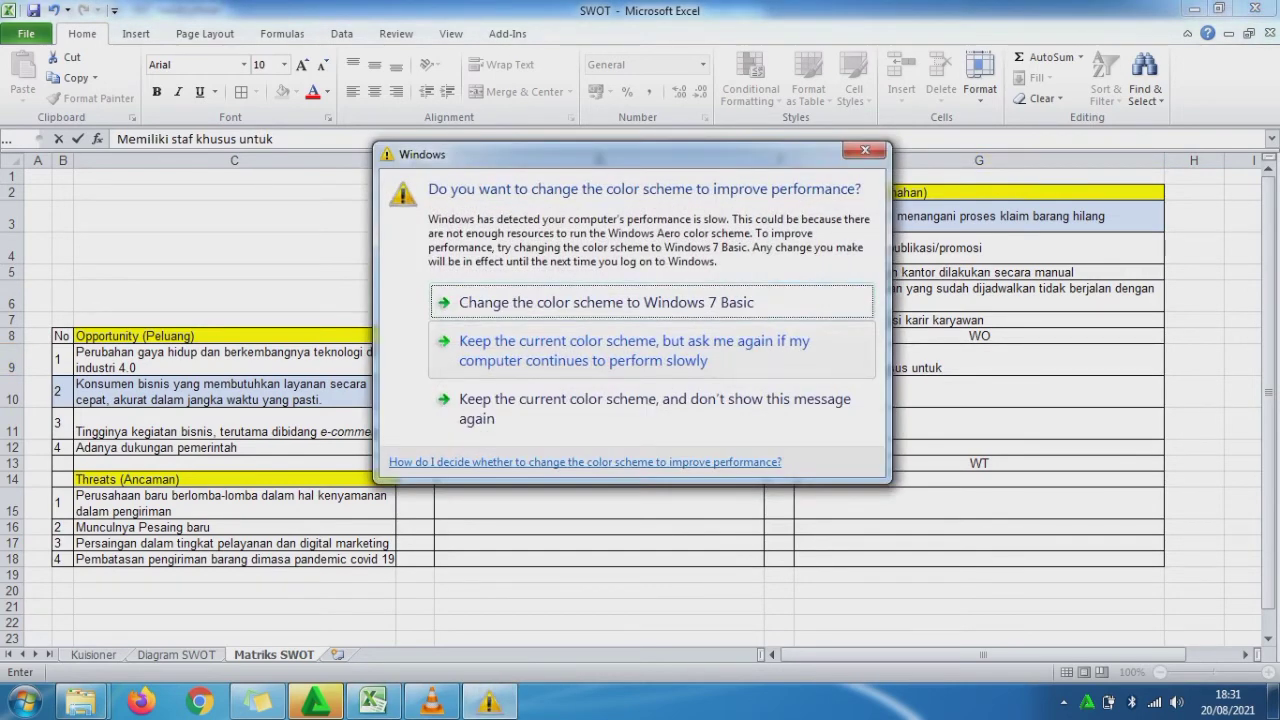
{"action": "key", "text": "Escape"}
{"action": "type", "text": "mena"}
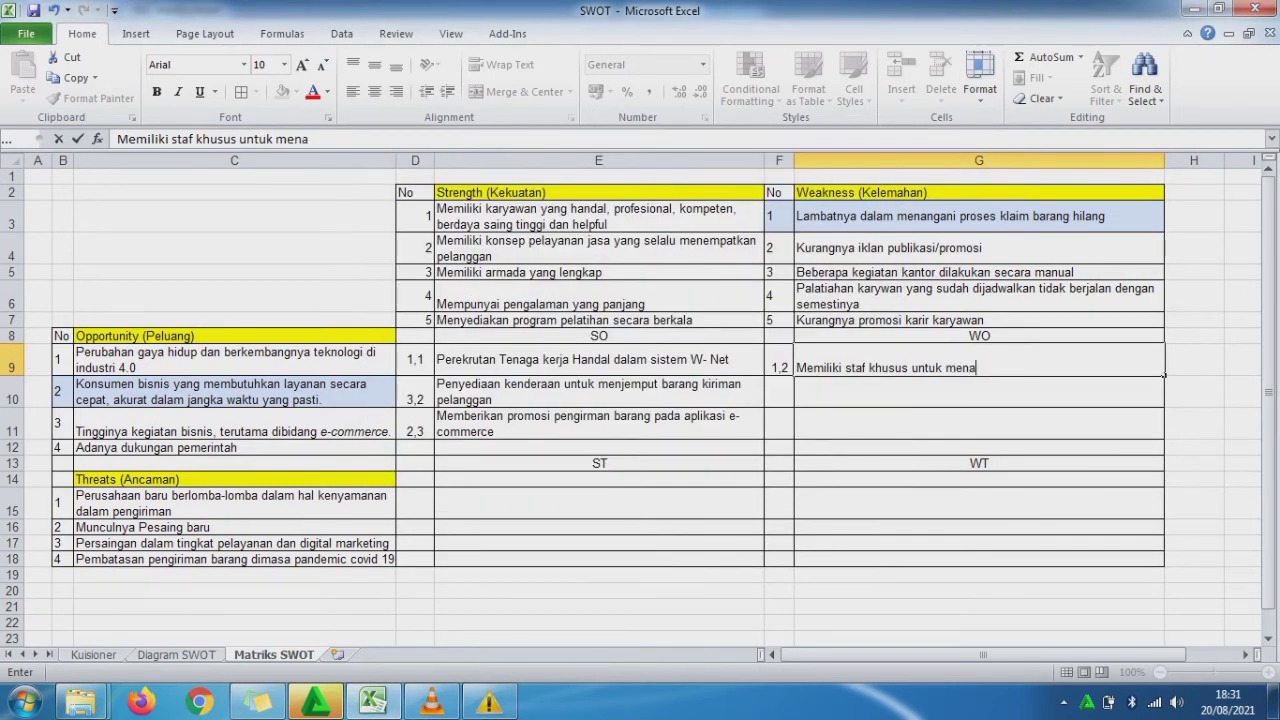
{"action": "type", "text": "ngani komplain"}
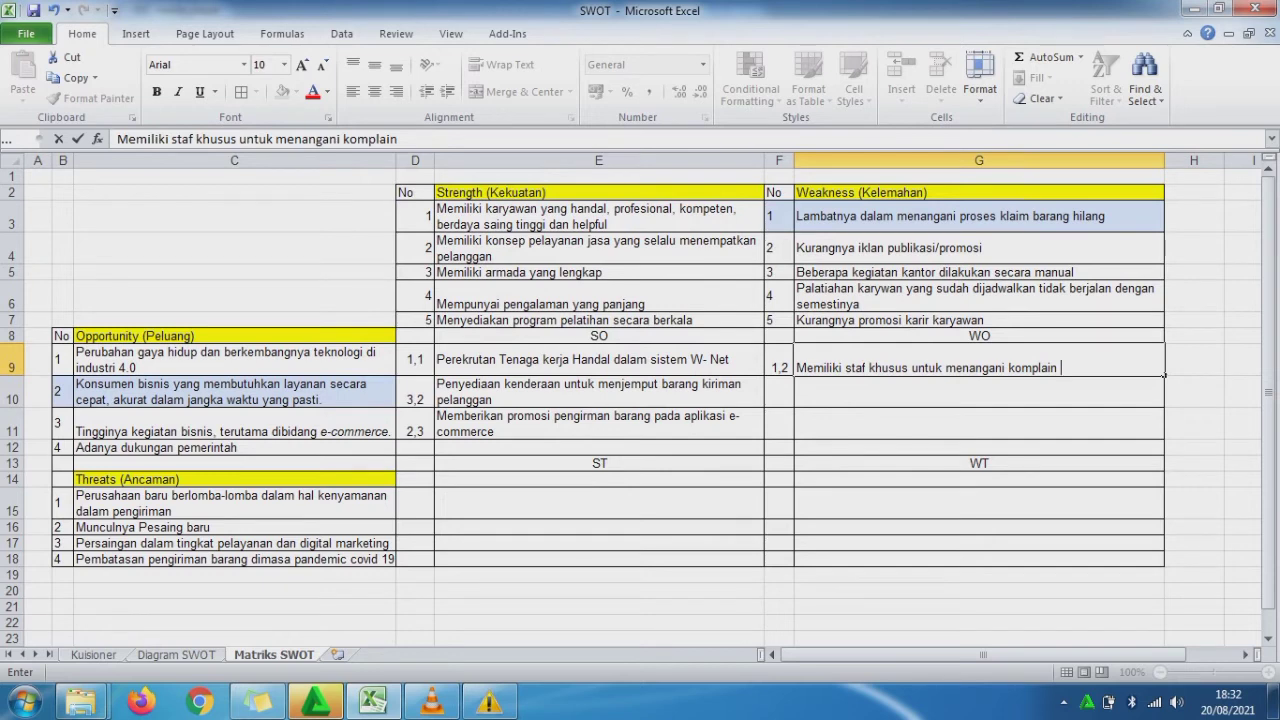
{"action": "key", "text": "Return"}
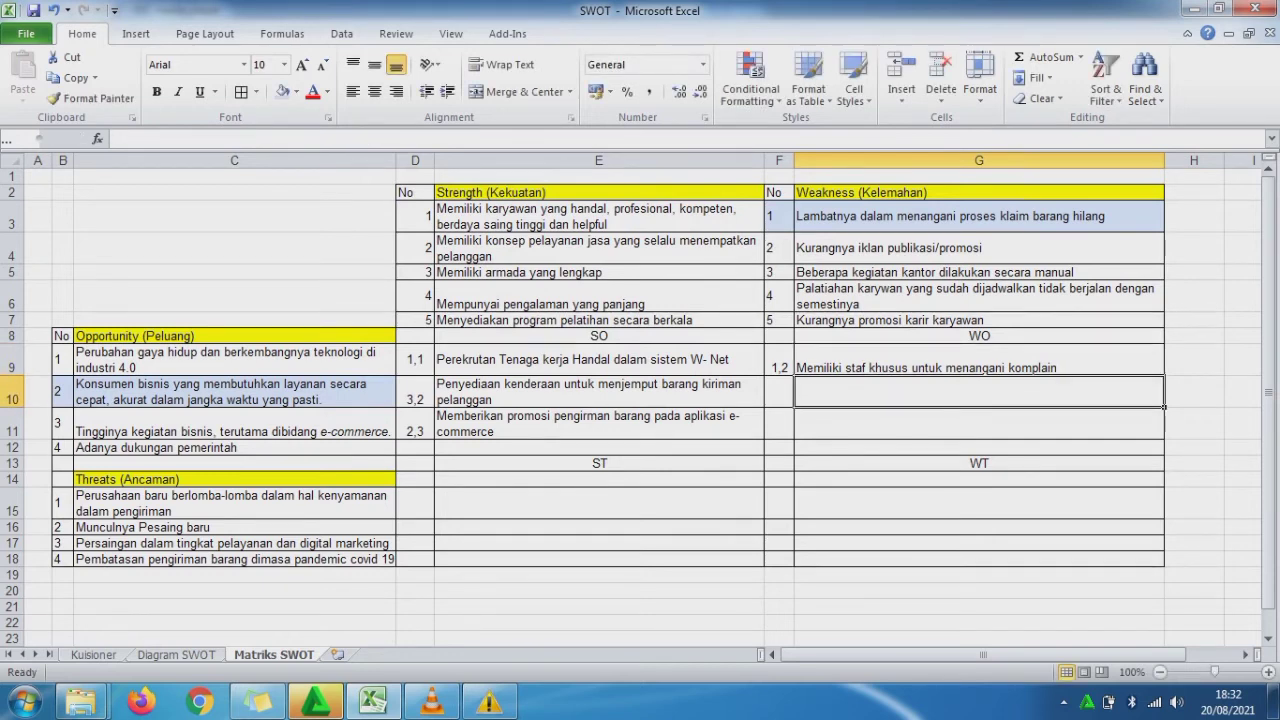
Step: Fill the second Weakness in F4:G4 with light blue
{"action": "key", "text": "Left"}
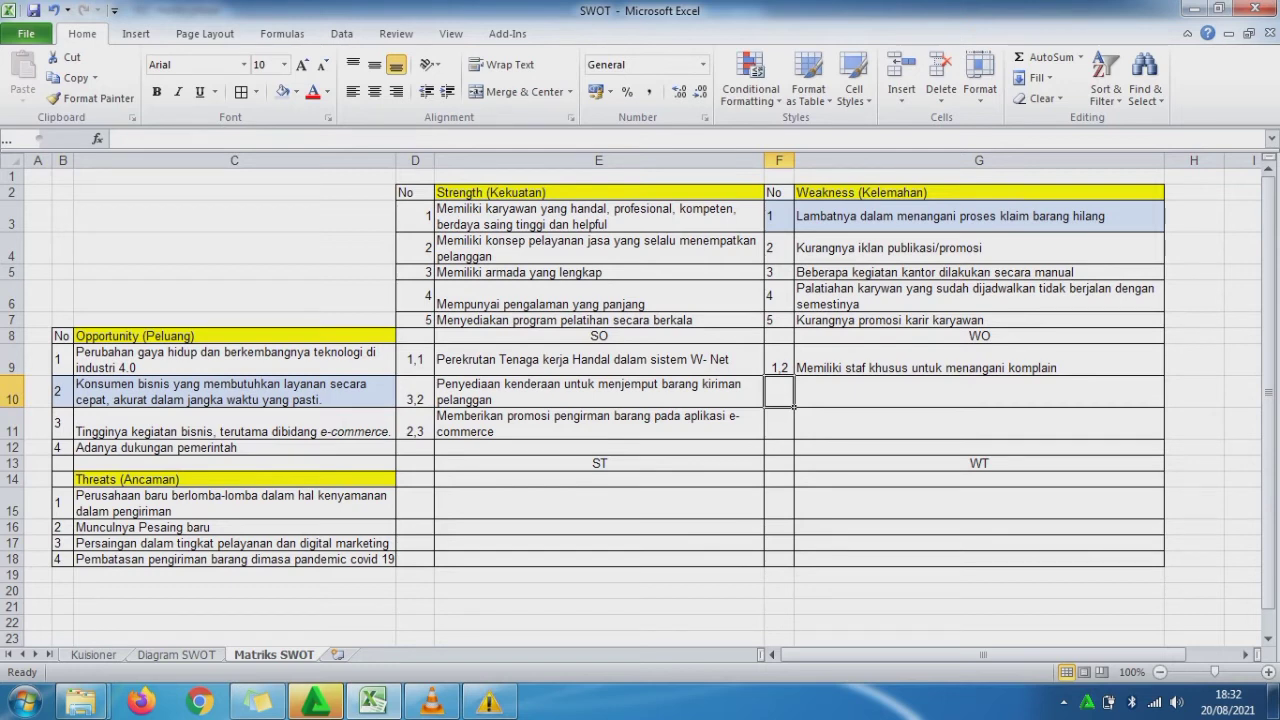
{"action": "left_click_drag", "start_coordinate": [779, 248], "coordinate": [900, 248]}
{"action": "left_click", "coordinate": [282, 92]}
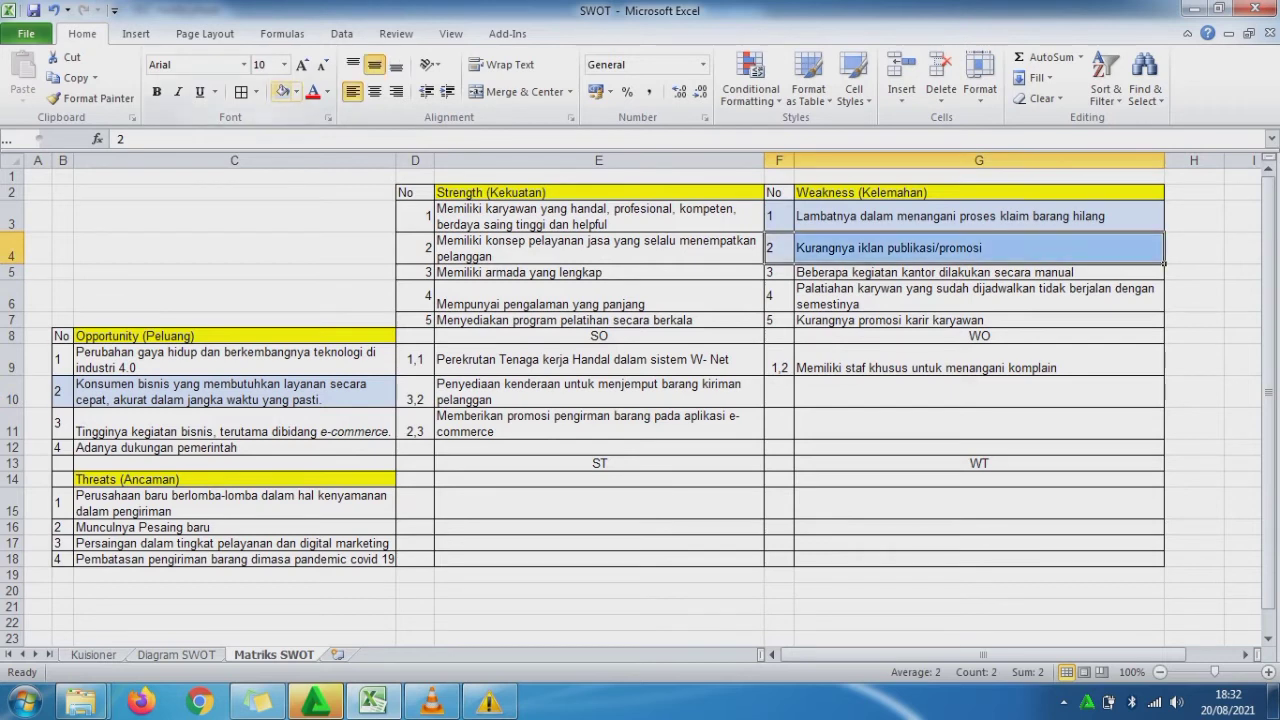
Step: Center the third Opportunity's text in C11 vertically
{"action": "left_click", "coordinate": [234, 424]}
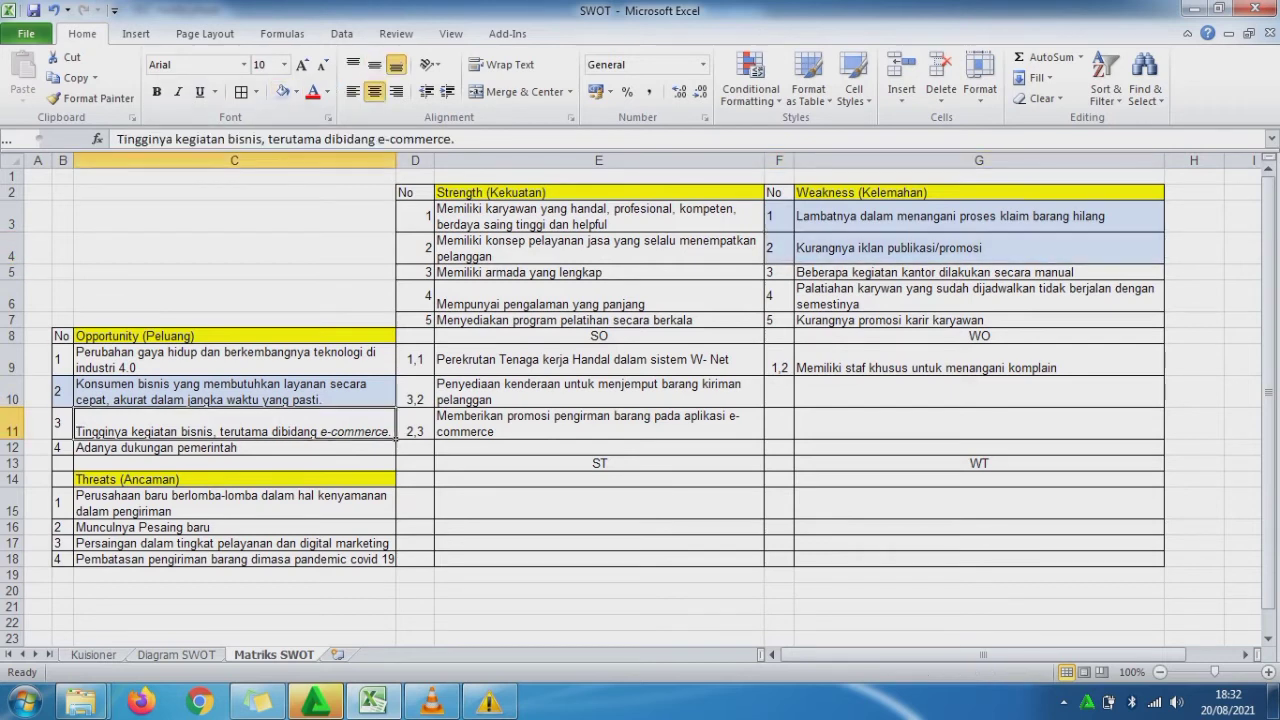
{"action": "left_click", "coordinate": [374, 64]}
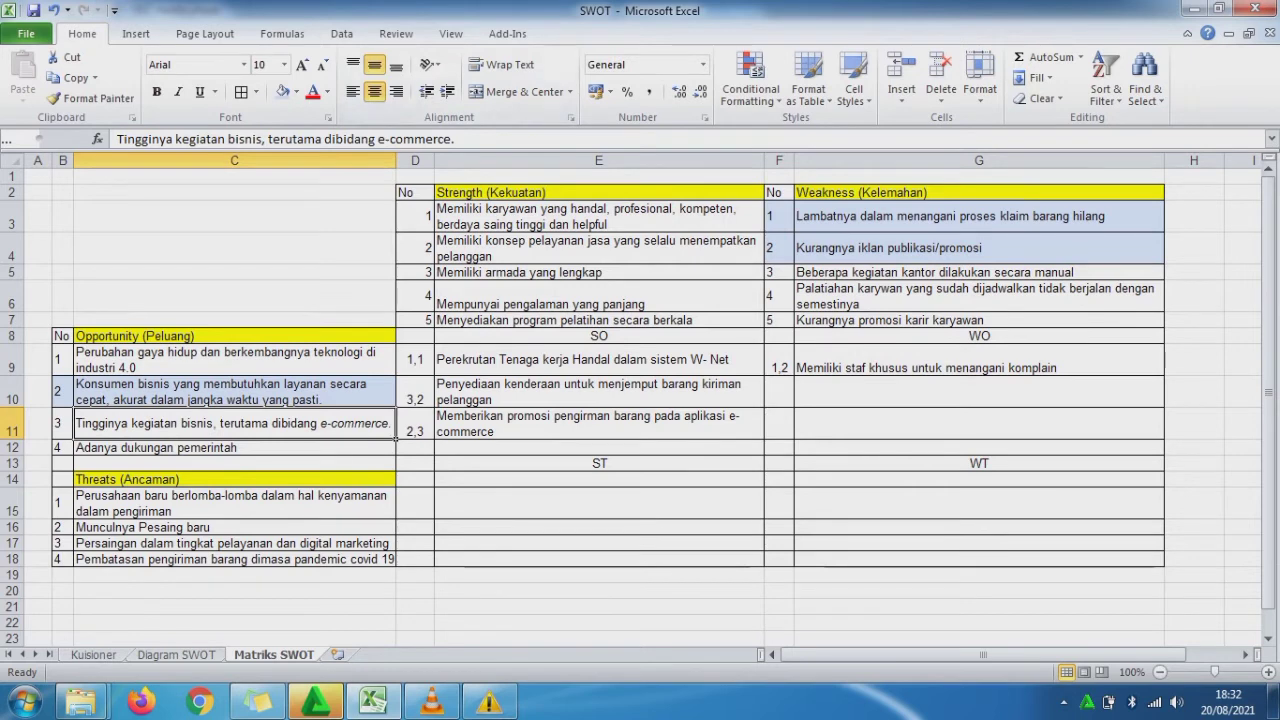
Step: Fill the third Opportunity in B11:C11 with light blue
{"action": "left_click_drag", "start_coordinate": [62, 424], "coordinate": [200, 424]}
{"action": "left_click", "coordinate": [283, 92]}
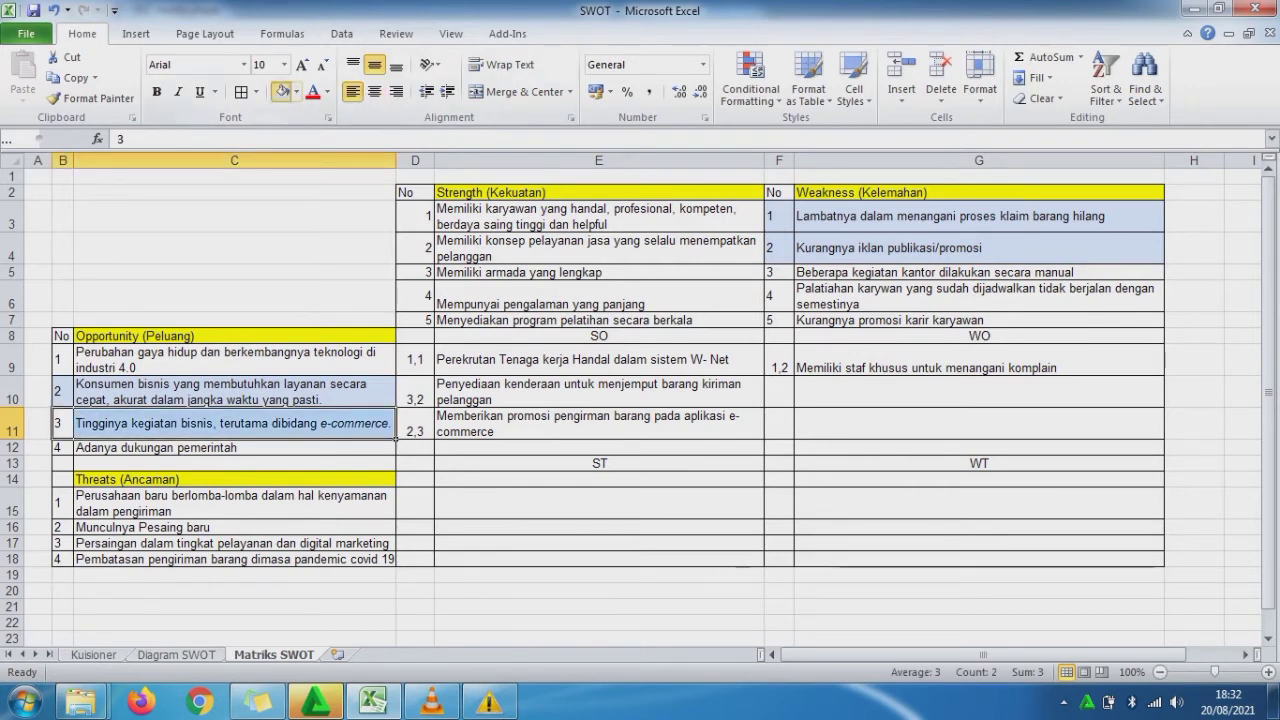
Step: Enter the second WO strategy "Melakukan matketing secara offline dan online" in G10
{"action": "left_click", "coordinate": [979, 392]}
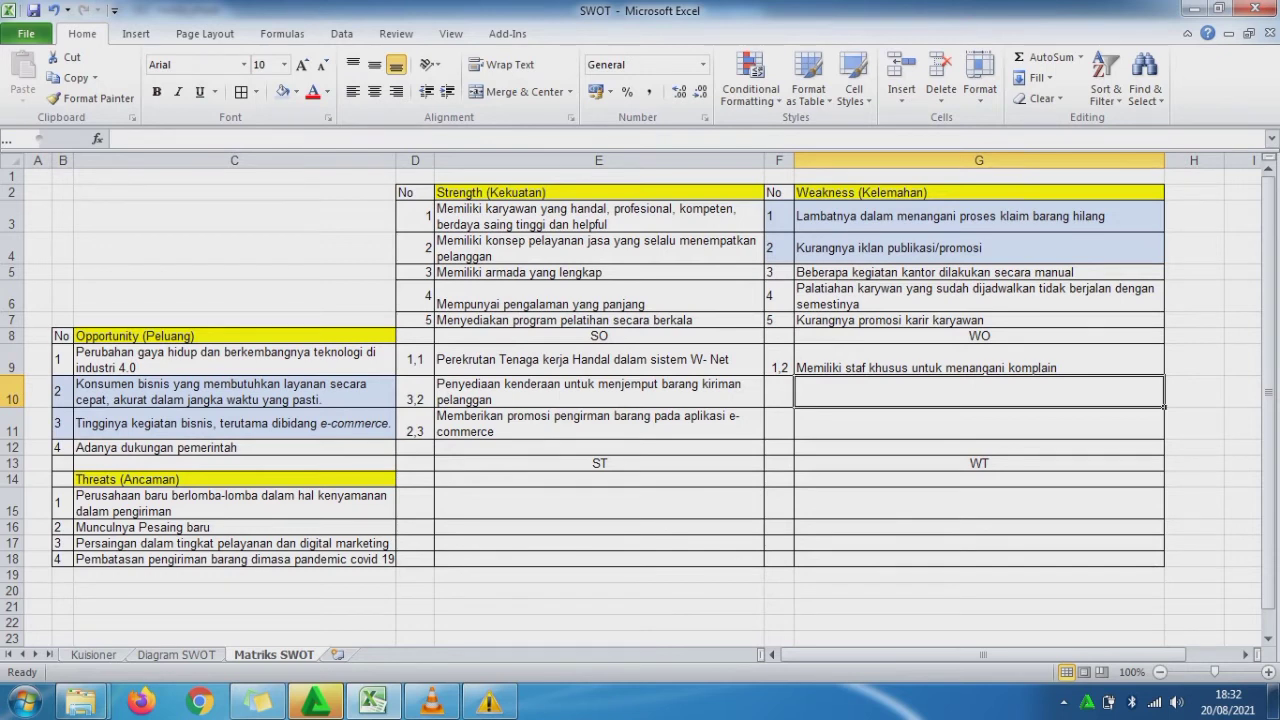
{"action": "type", "text": "Melkukan"}
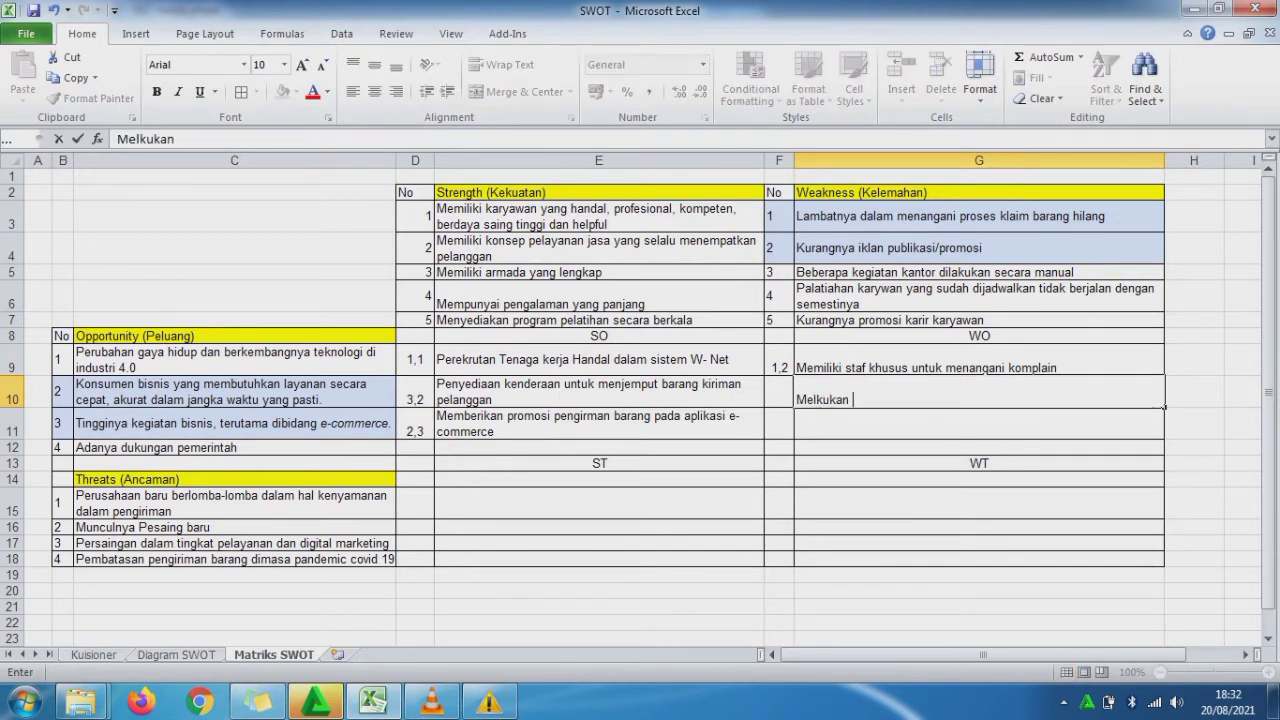
{"action": "key", "text": "BackSpace"}
{"action": "key", "text": "BackSpace"}
{"action": "key", "text": "BackSpace"}
{"action": "key", "text": "BackSpace"}
{"action": "key", "text": "BackSpace"}
{"action": "key", "text": "BackSpace"}
{"action": "type", "text": "akukan ma"}
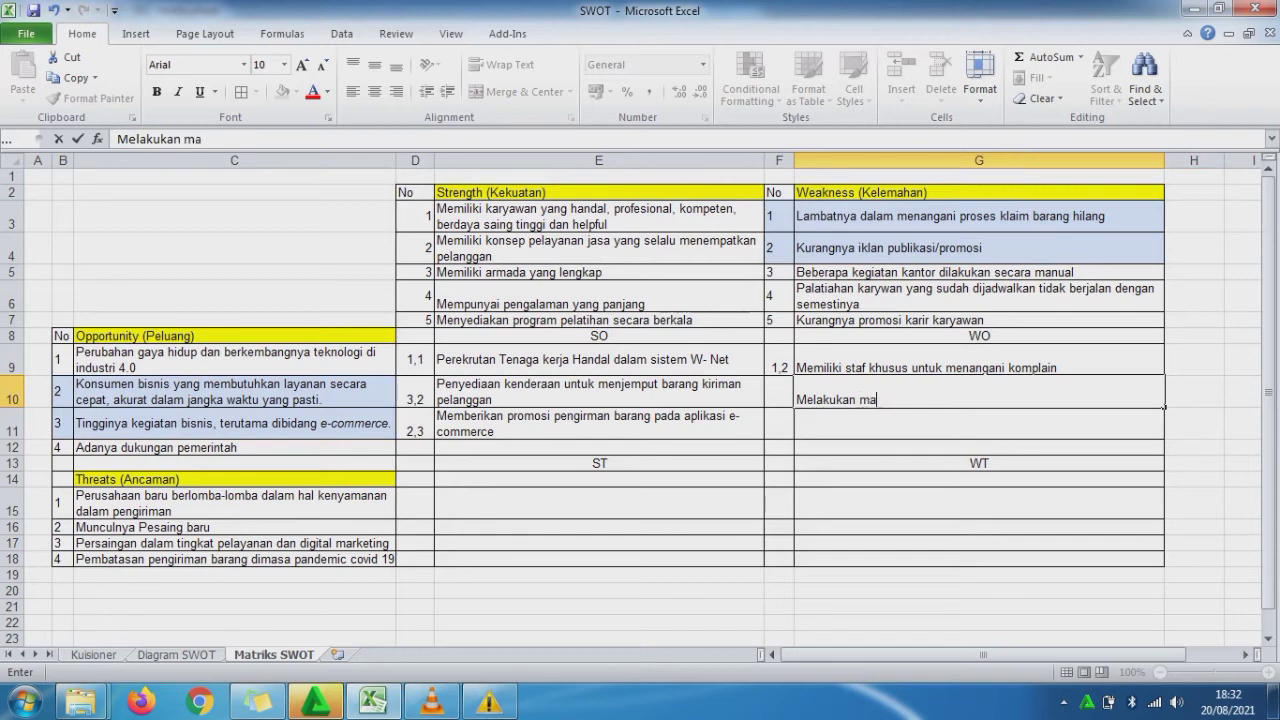
{"action": "type", "text": "tketing sec"}
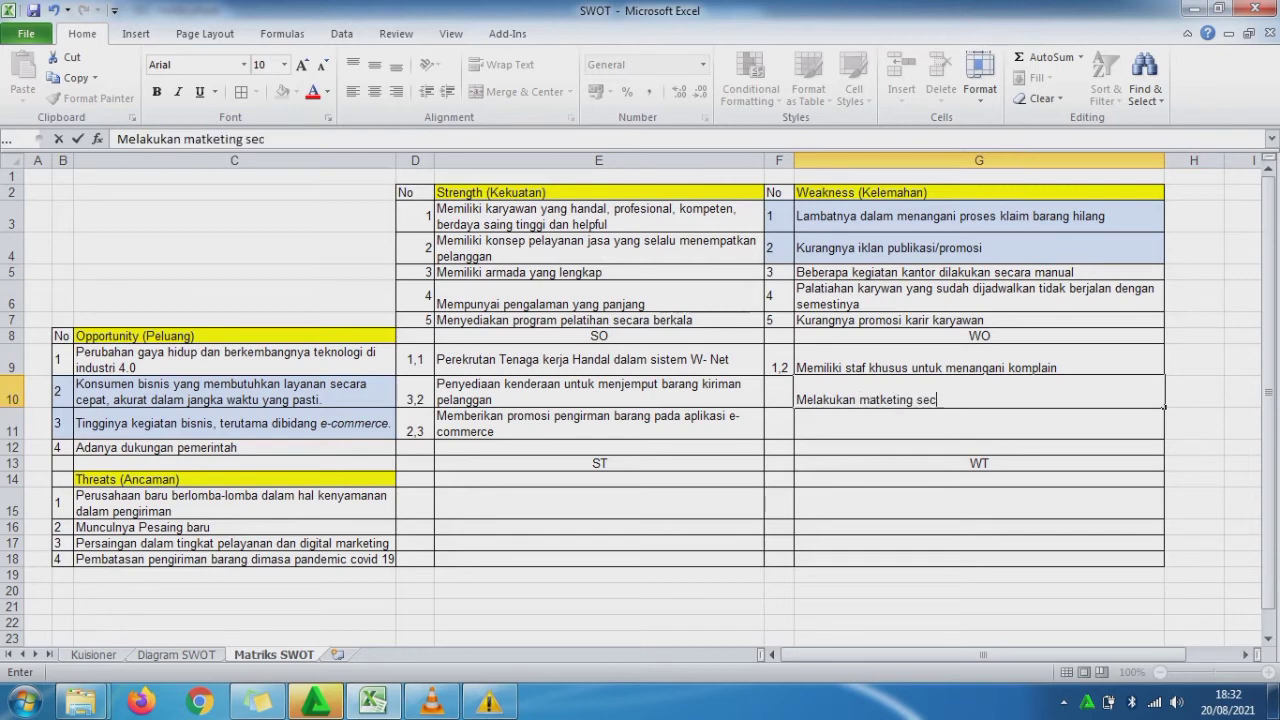
{"action": "type", "text": "ara ofl"}
{"action": "type", "text": "fline dan "}
{"action": "type", "text": "on"}
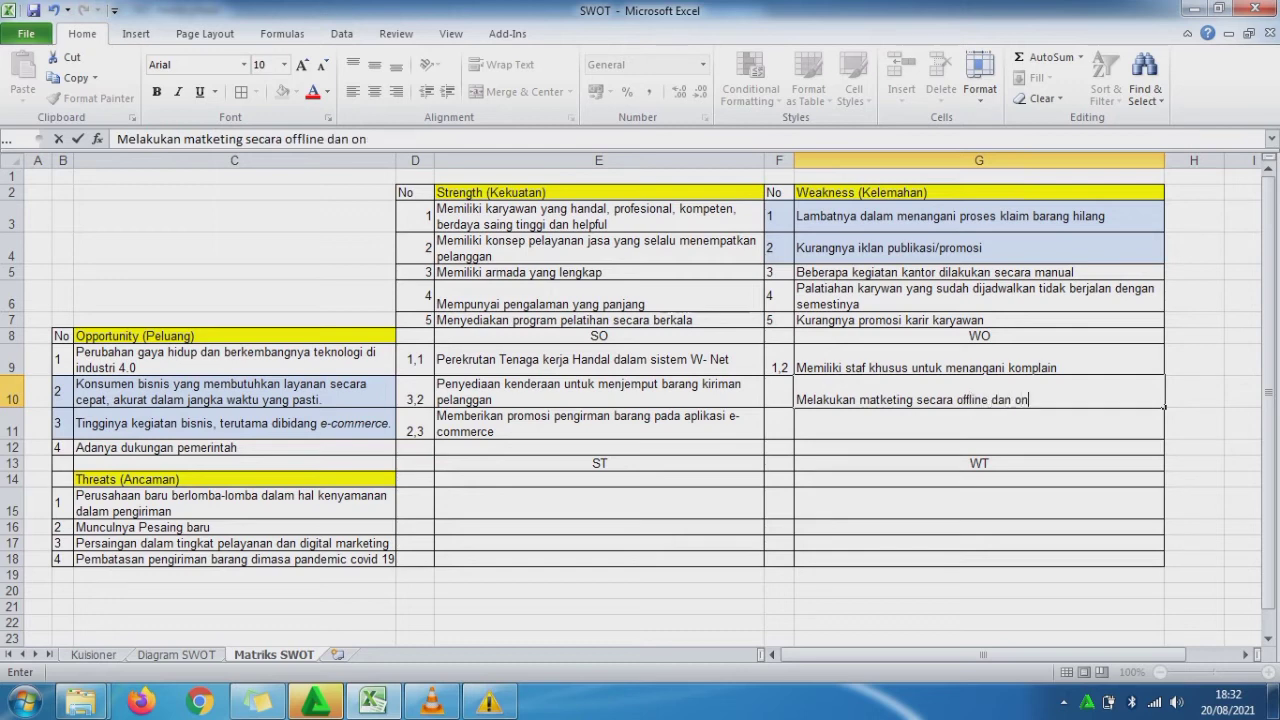
{"action": "type", "text": "line"}
{"action": "key", "text": "ctrl+Return"}
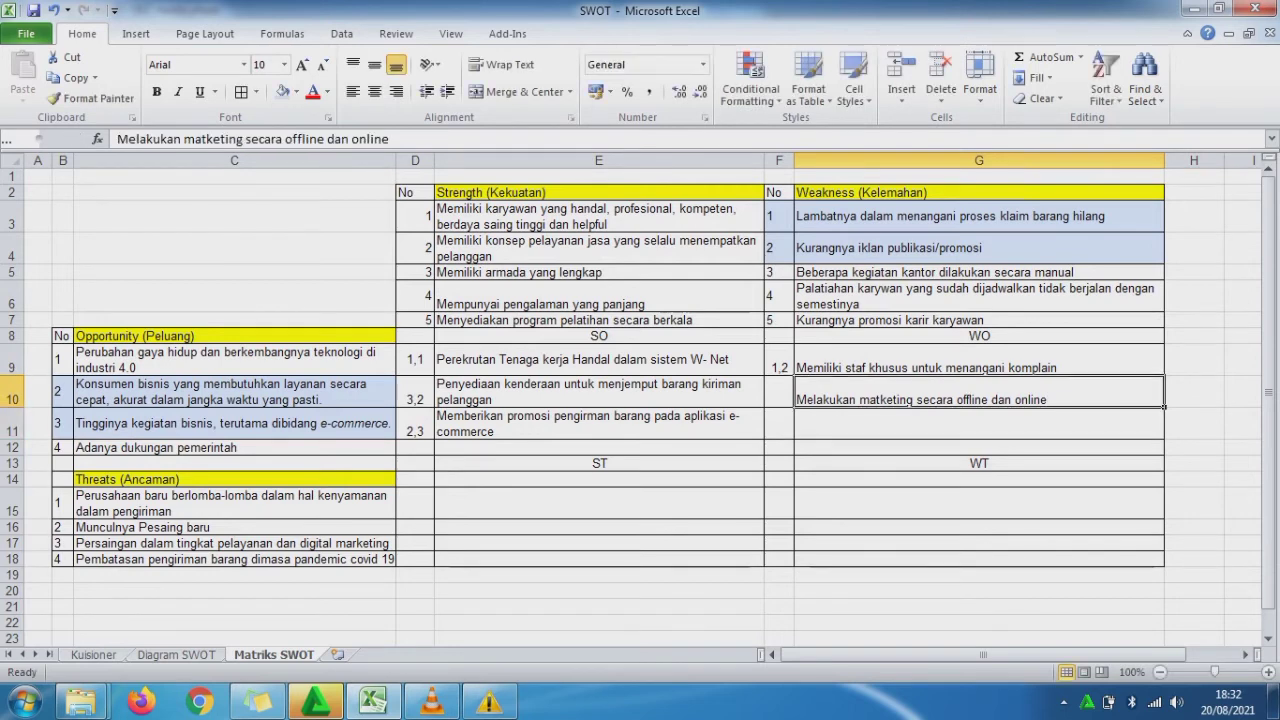
Step: Number the second WO strategy 2,3 in F10
{"action": "left_click", "coordinate": [779, 392]}
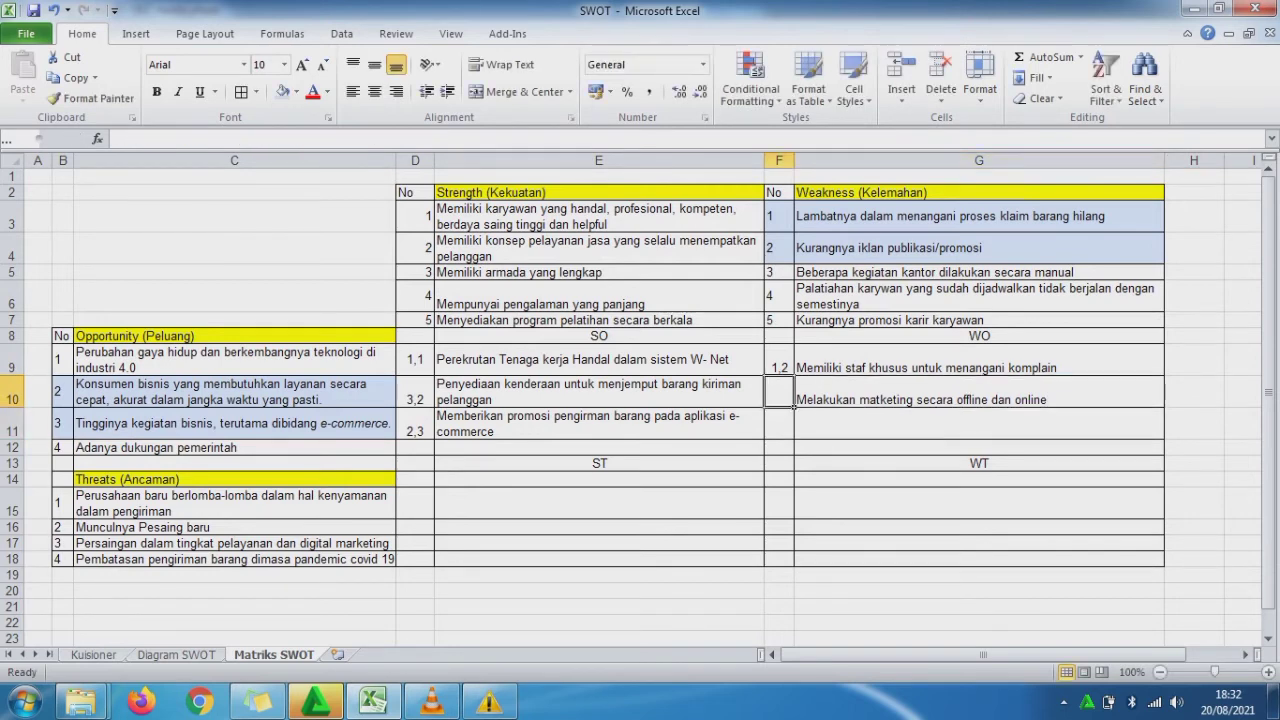
{"action": "type", "text": "2,3"}
{"action": "key", "text": "ctrl+Return"}
{"action": "key", "text": "Right"}
{"action": "key", "text": "Down"}
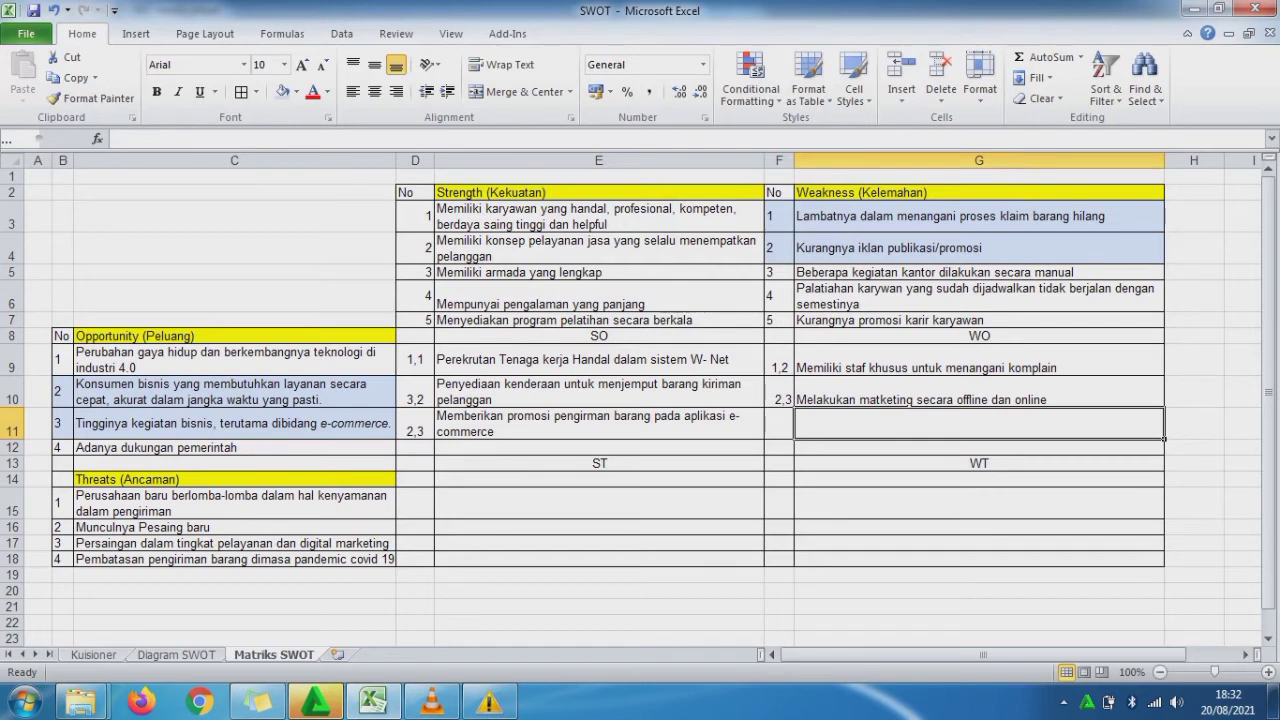
Step: Fill the third Weakness in F5:G5 and the first Opportunity in B9:C9 with light blue
{"action": "left_click_drag", "start_coordinate": [779, 272], "coordinate": [979, 272]}
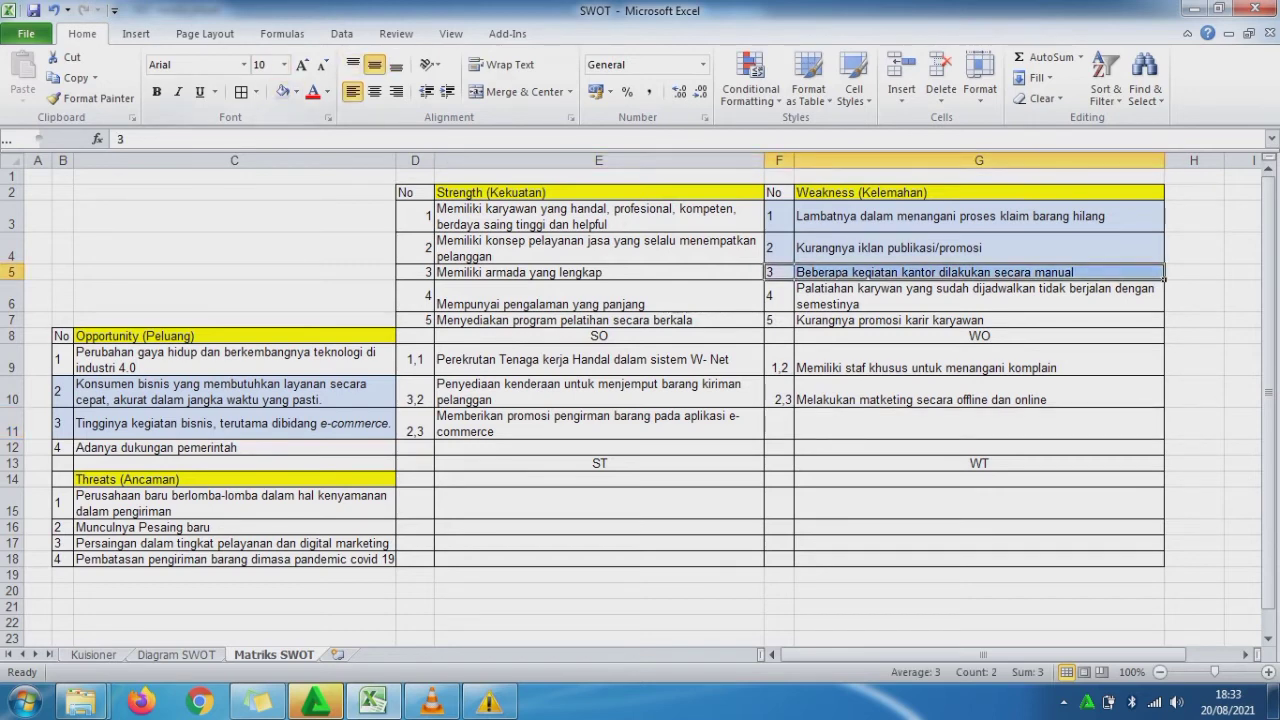
{"action": "left_click_drag", "start_coordinate": [62, 360], "coordinate": [234, 360]}
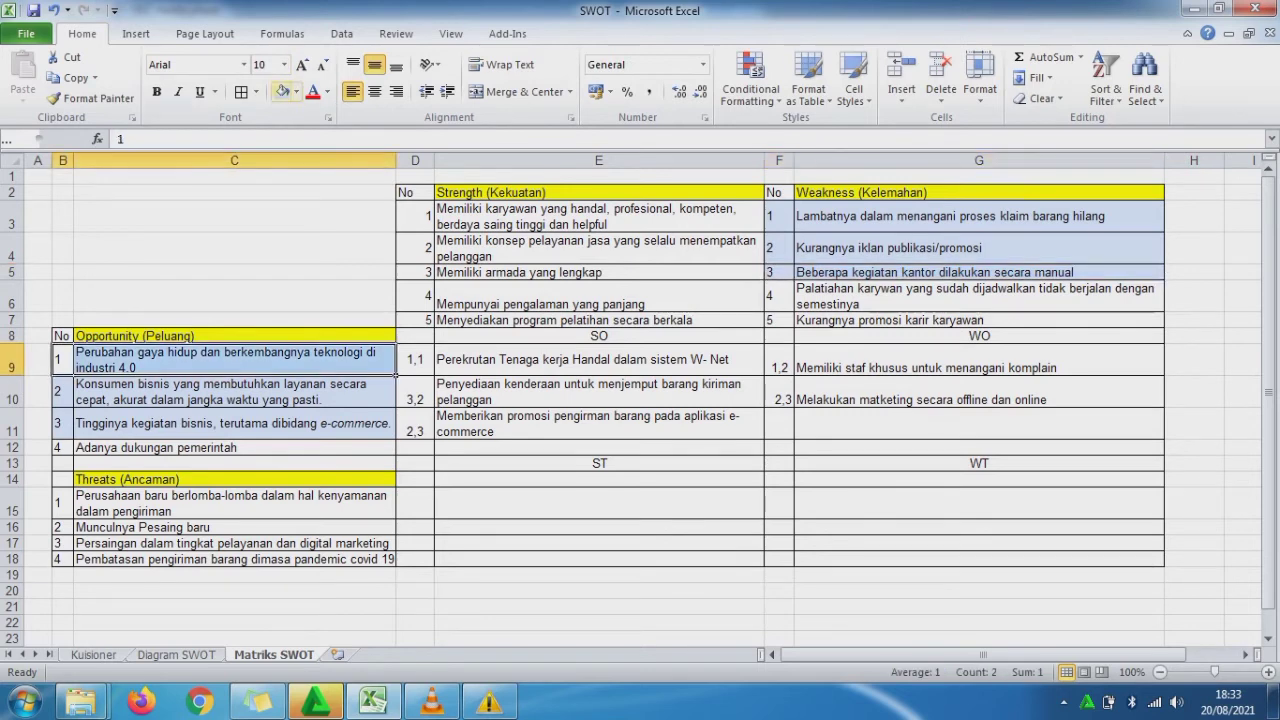
{"action": "left_click", "coordinate": [283, 92]}
Step: Enter 3,1 in F11 as the number of the third WO strategy
{"action": "left_click", "coordinate": [779, 424]}
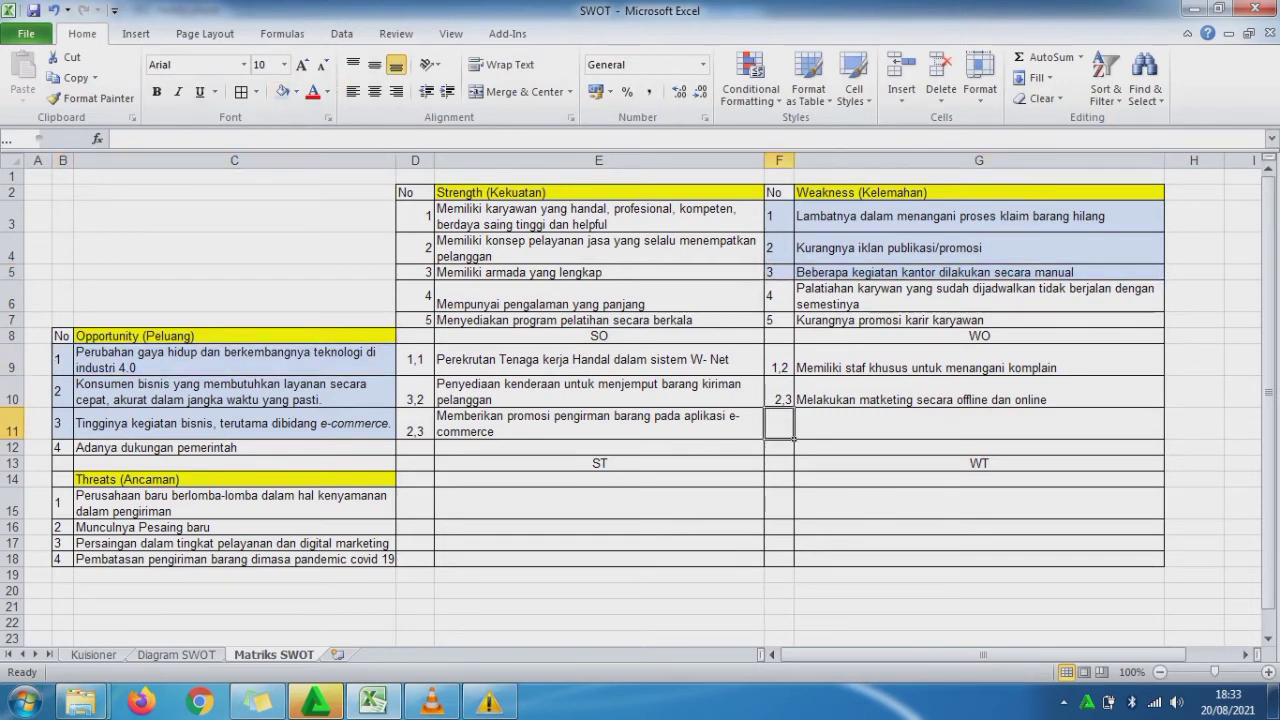
{"action": "type", "text": "3,1"}
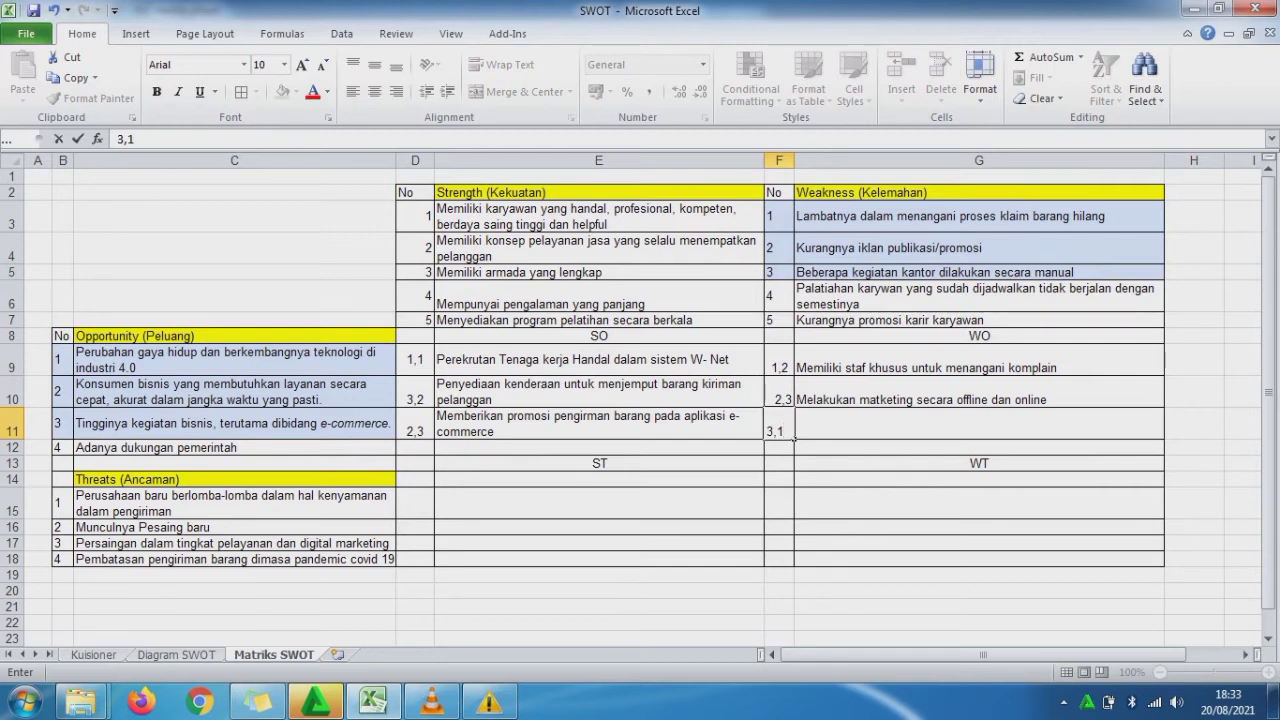
{"action": "key", "text": "ctrl+Return"}
Step: Enter the third WO strategy "semua kegiatan kantor dialkukansecara komputerisasi" in G11
{"action": "left_click", "coordinate": [909, 416]}
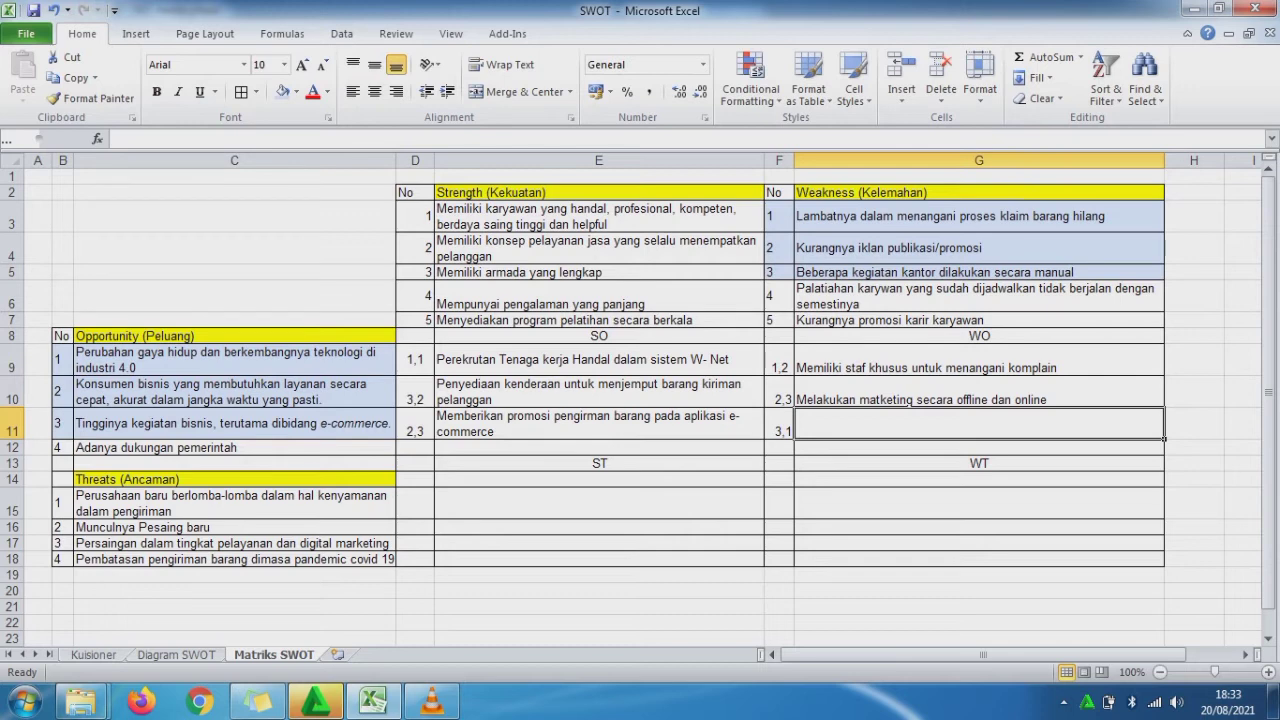
{"action": "type", "text": "semua k"}
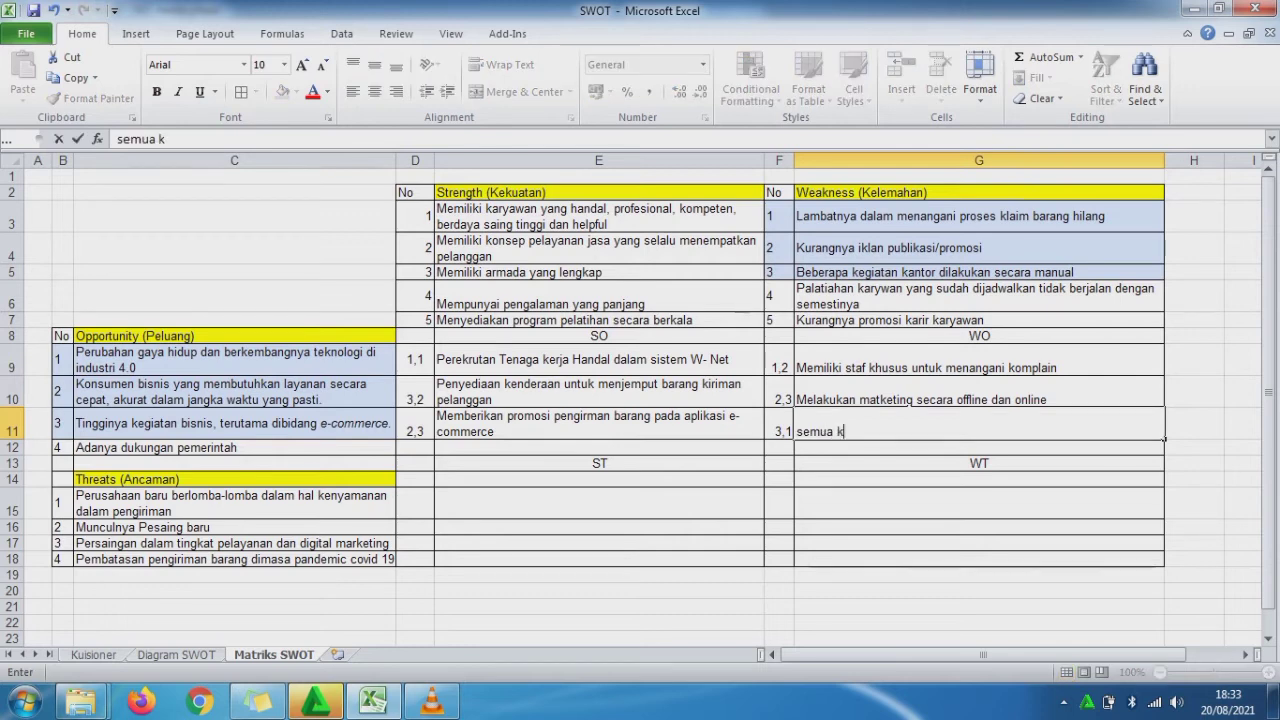
{"action": "type", "text": "egiatan kan"}
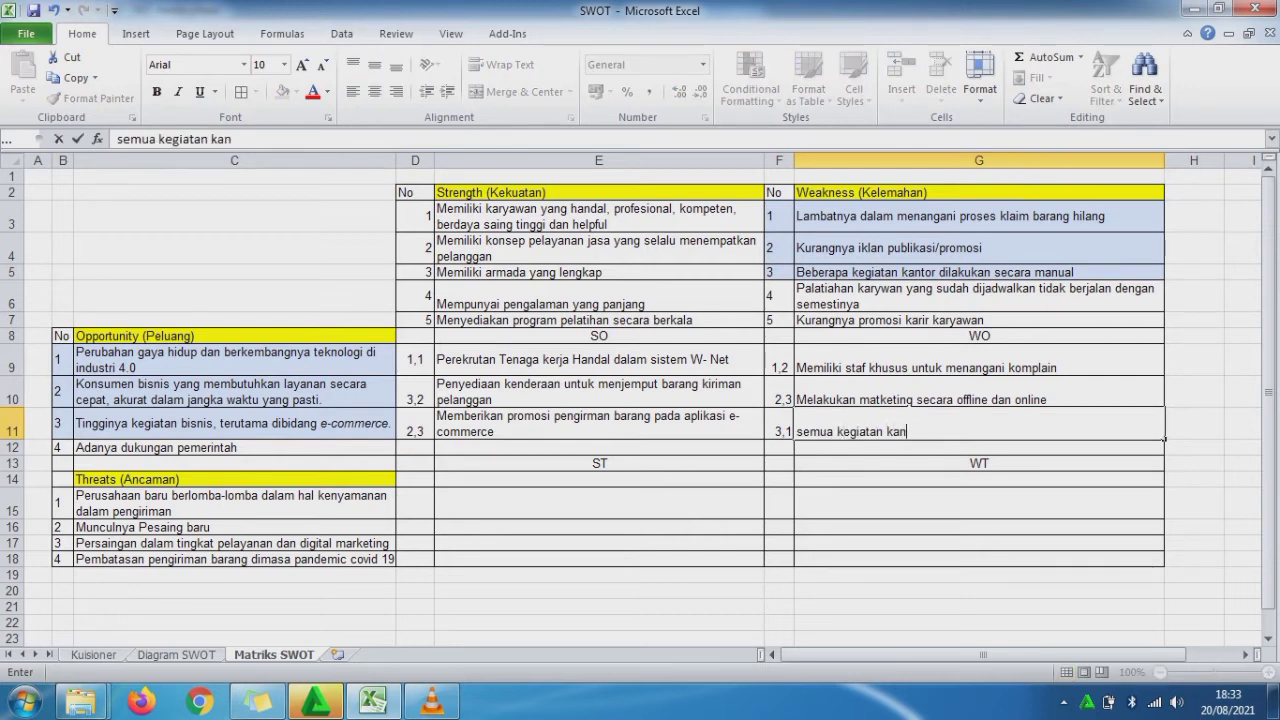
{"action": "type", "text": "tor dialkukansecara "}
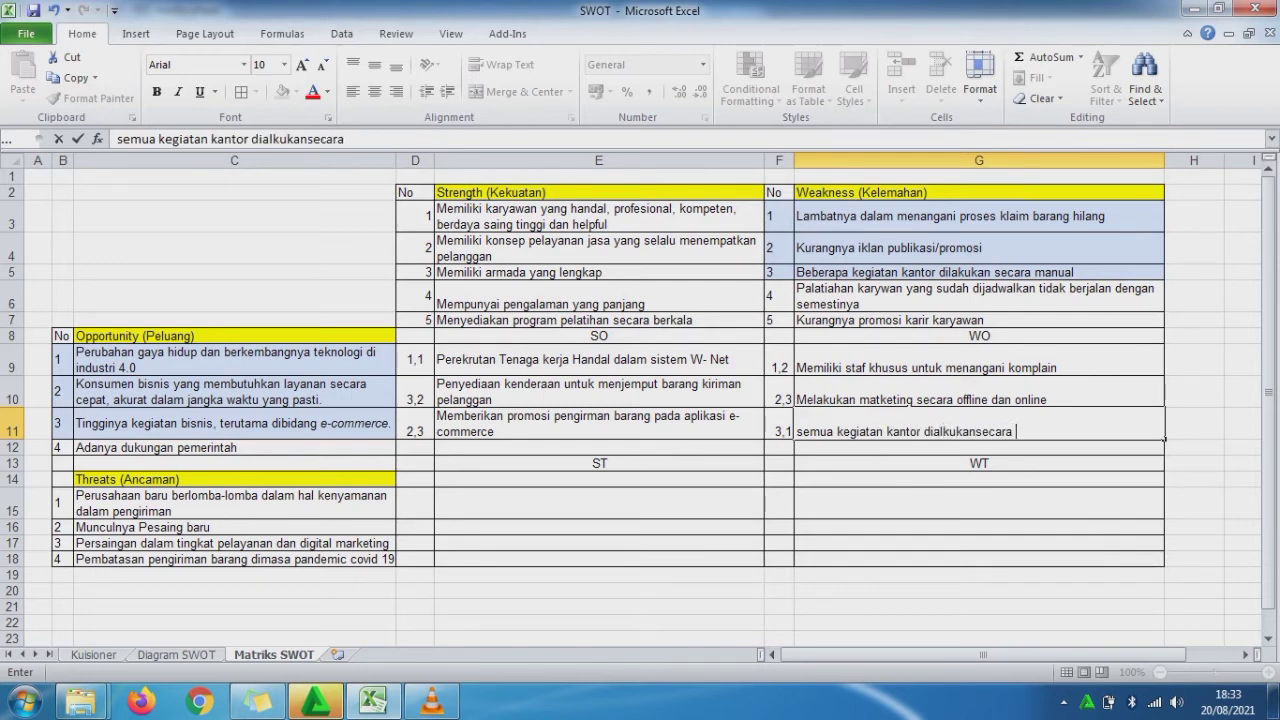
{"action": "type", "text": "komputerisas"}
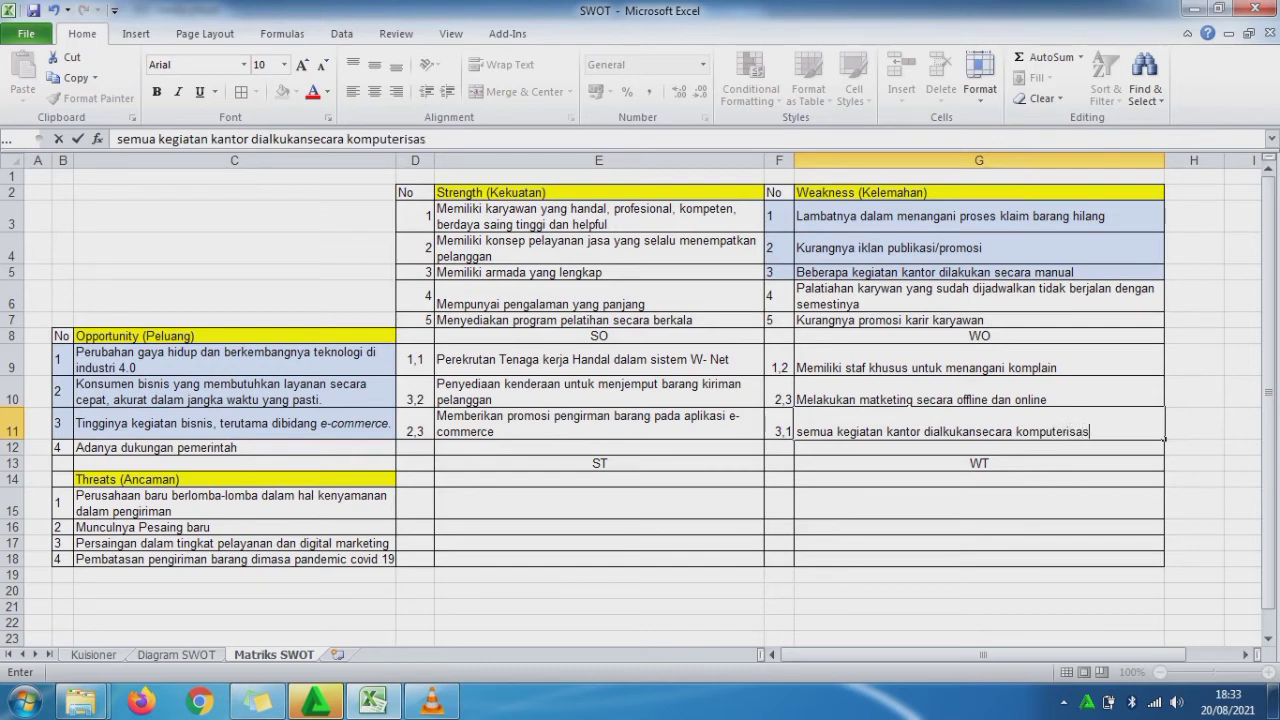
{"action": "type", "text": "i"}
{"action": "key", "text": "Return"}
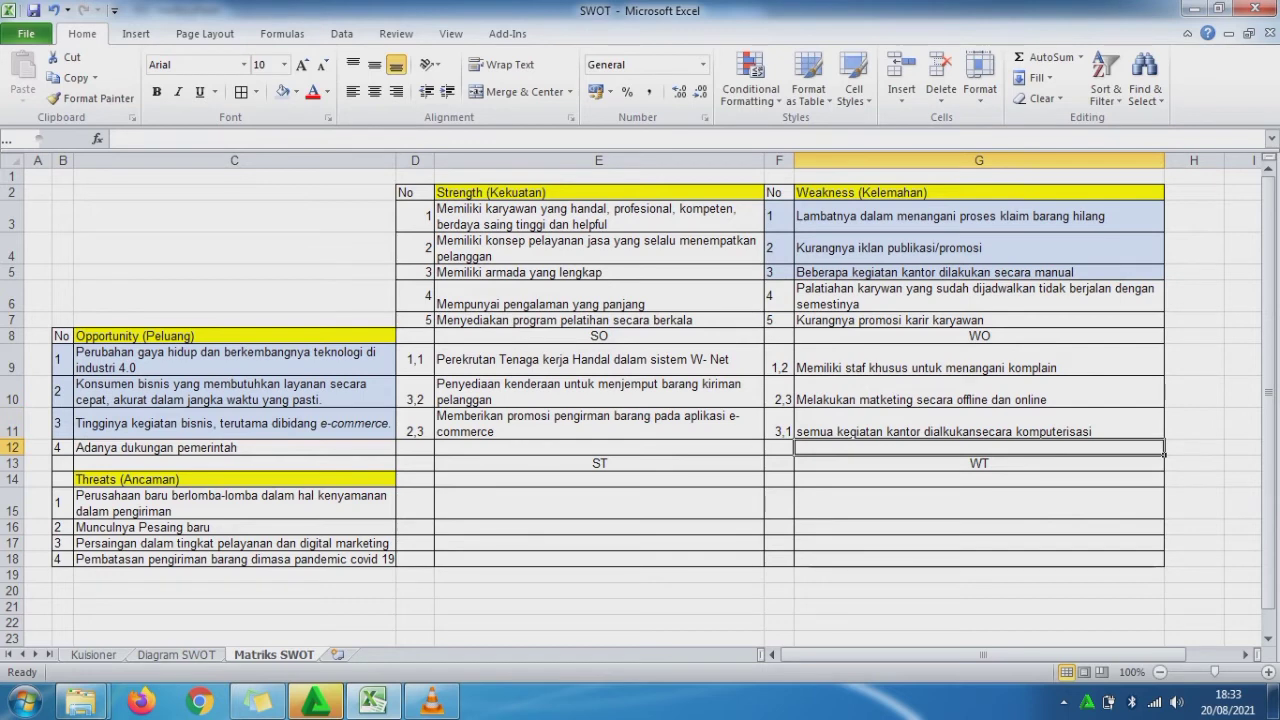
Step: Remove the blue fill from the first three Weaknesses in F3:G5 and the first three Opportunities in B9:C11
{"action": "left_click_drag", "start_coordinate": [779, 216], "coordinate": [960, 272]}
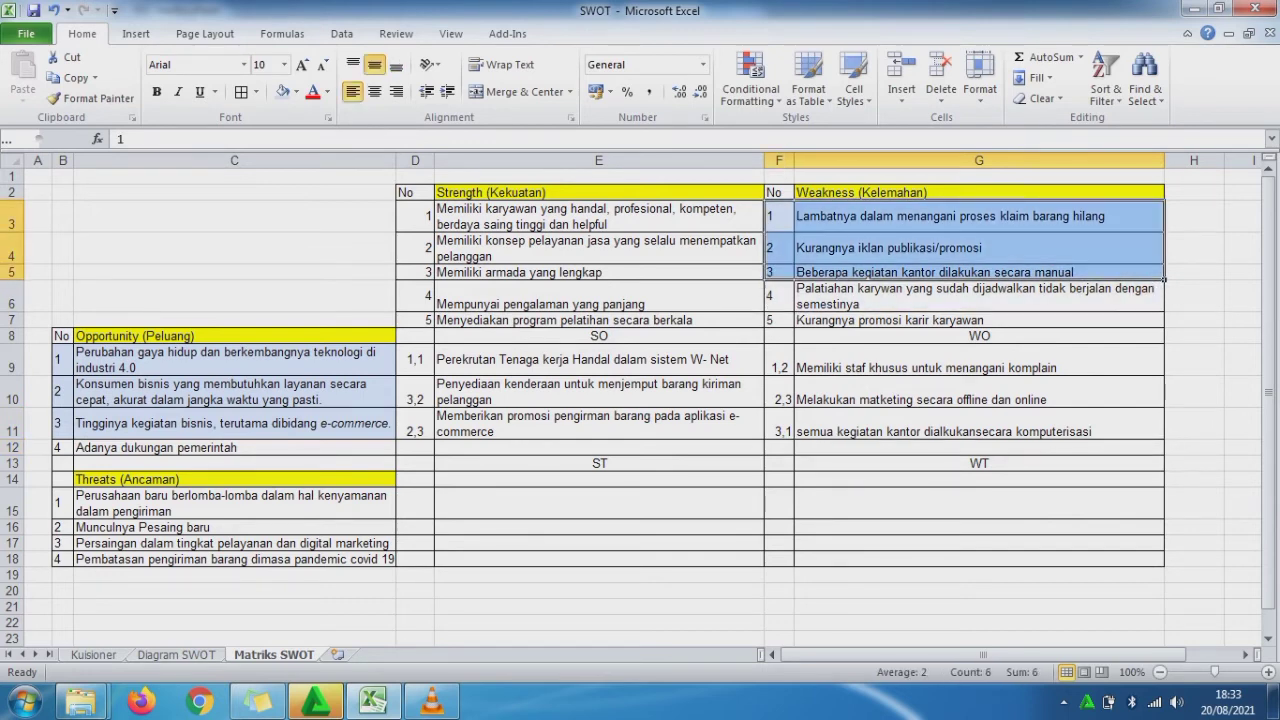
{"action": "left_click", "coordinate": [295, 92]}
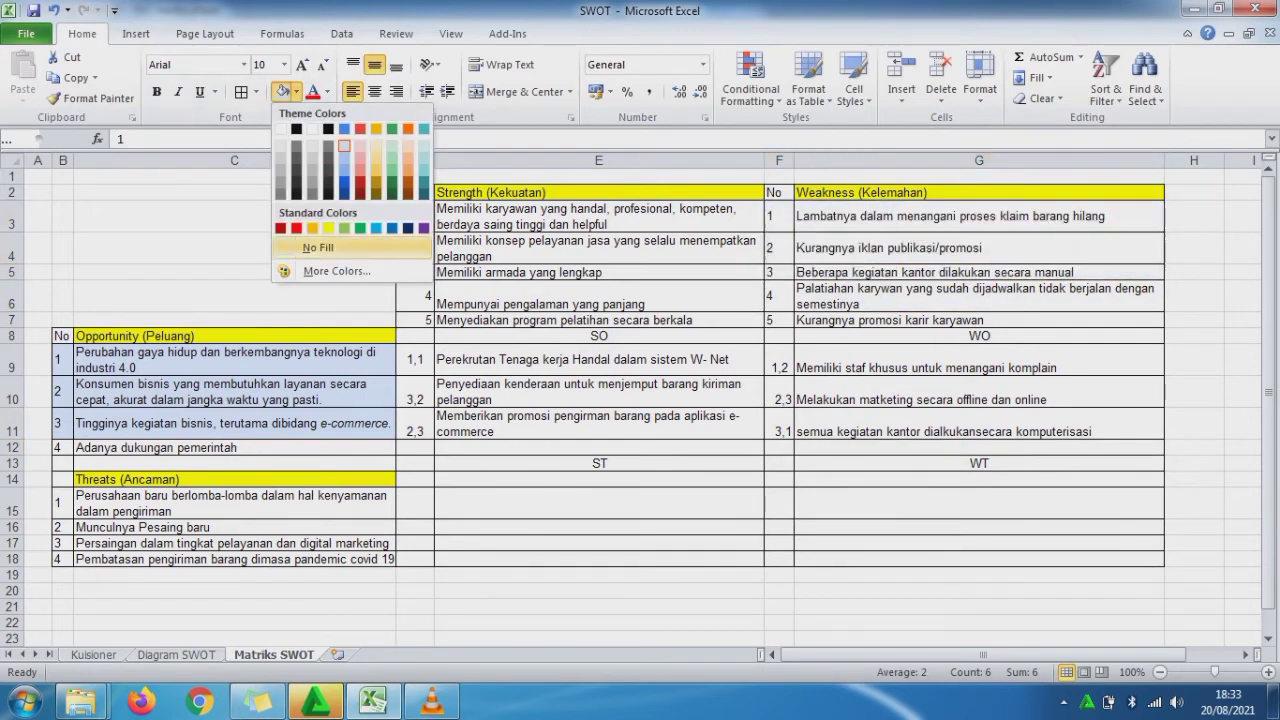
{"action": "left_click", "coordinate": [318, 248]}
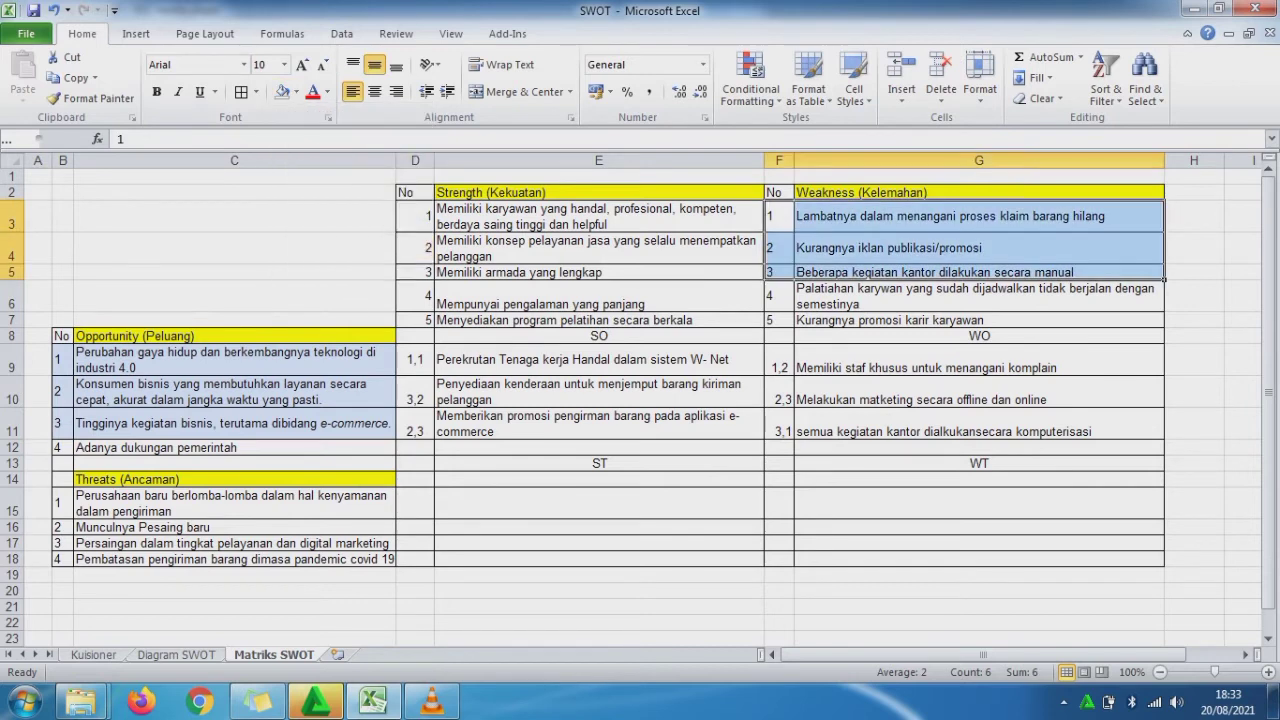
{"action": "left_click_drag", "start_coordinate": [62, 359], "coordinate": [235, 424]}
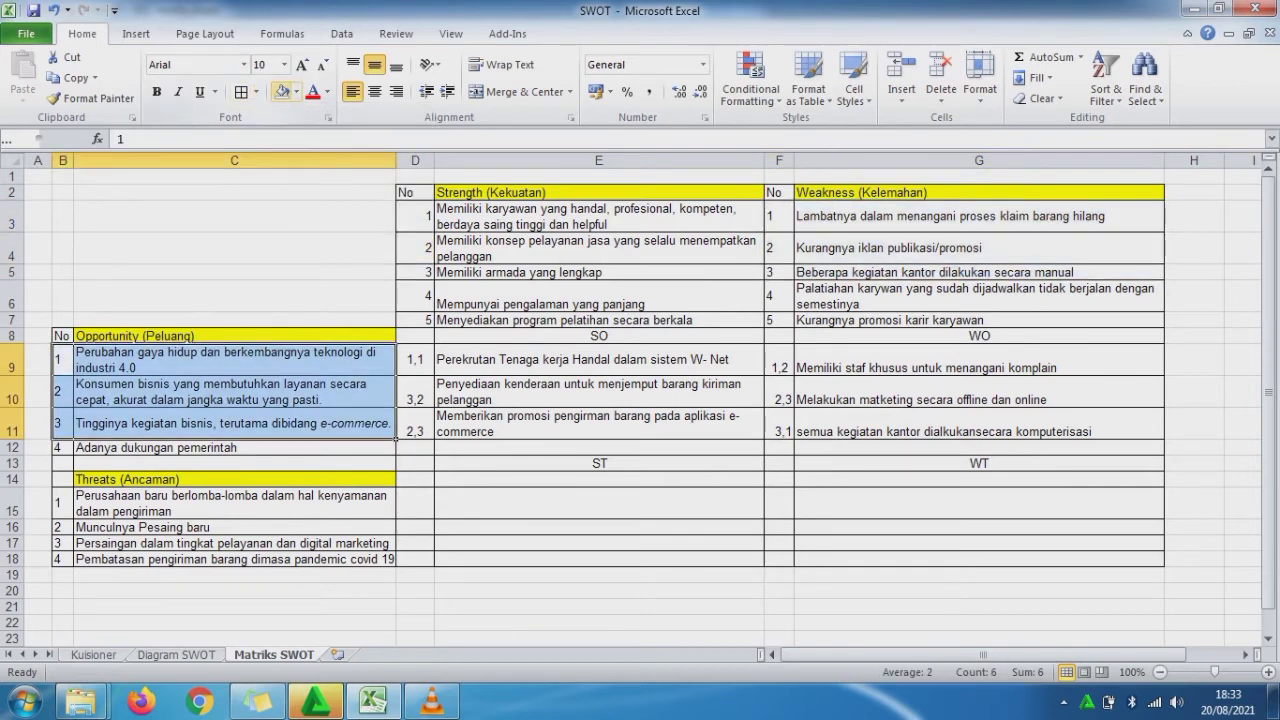
{"action": "left_click", "coordinate": [415, 479]}
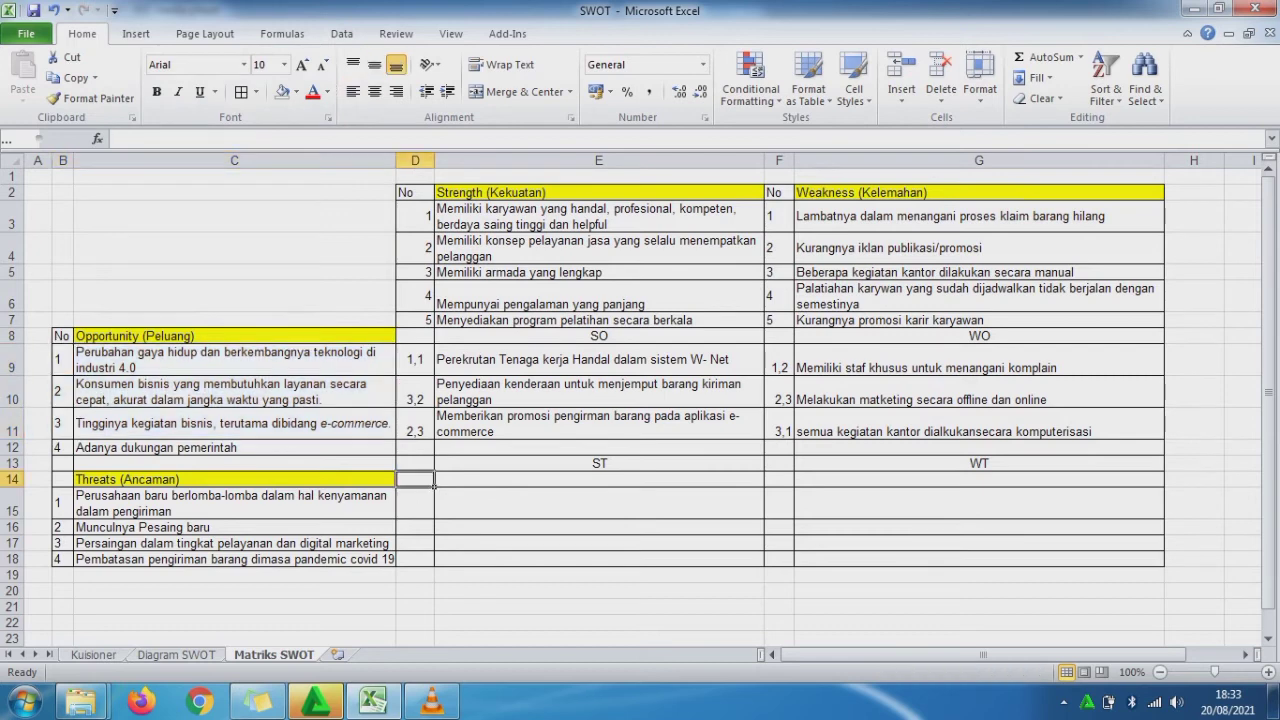
{"action": "left_click", "coordinate": [599, 479]}
{"action": "left_click", "coordinate": [599, 463]}
{"action": "left_click", "coordinate": [599, 479]}
{"action": "left_click", "coordinate": [599, 503]}
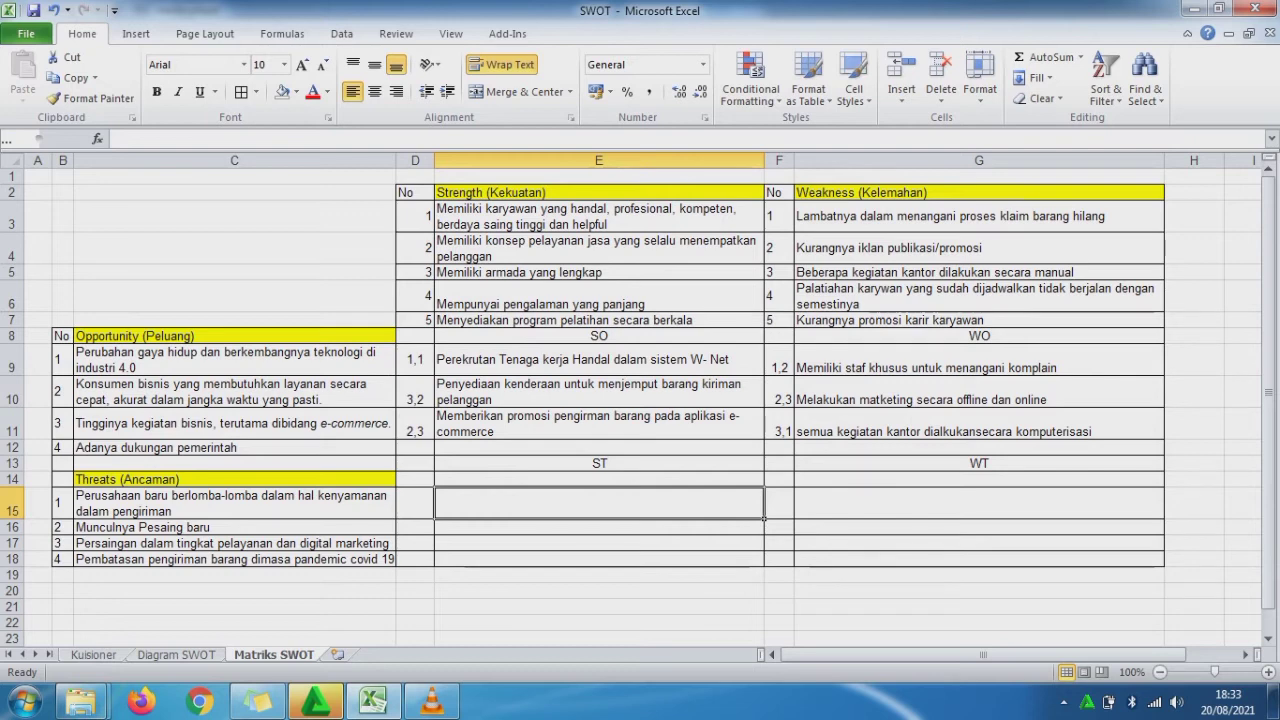
Step: Fill the fourth Strength in D6:E6 with light blue
{"action": "left_click_drag", "start_coordinate": [415, 296], "coordinate": [540, 298]}
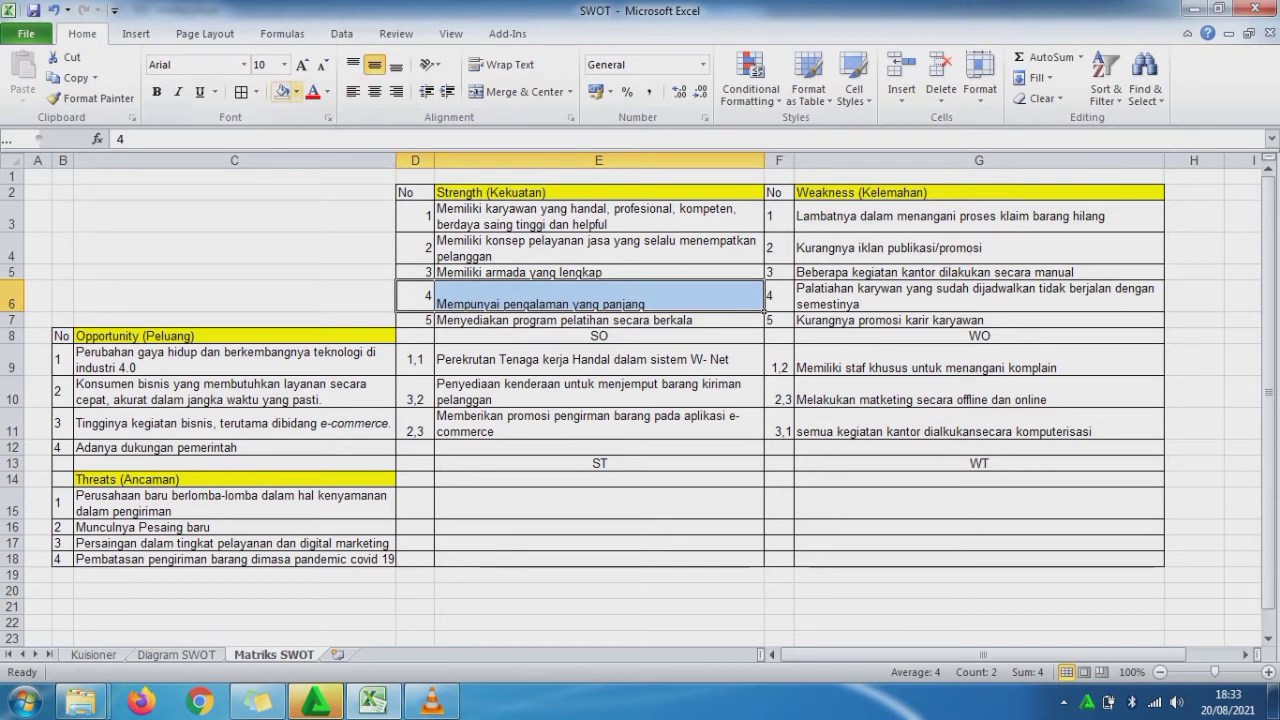
{"action": "left_click", "coordinate": [297, 92]}
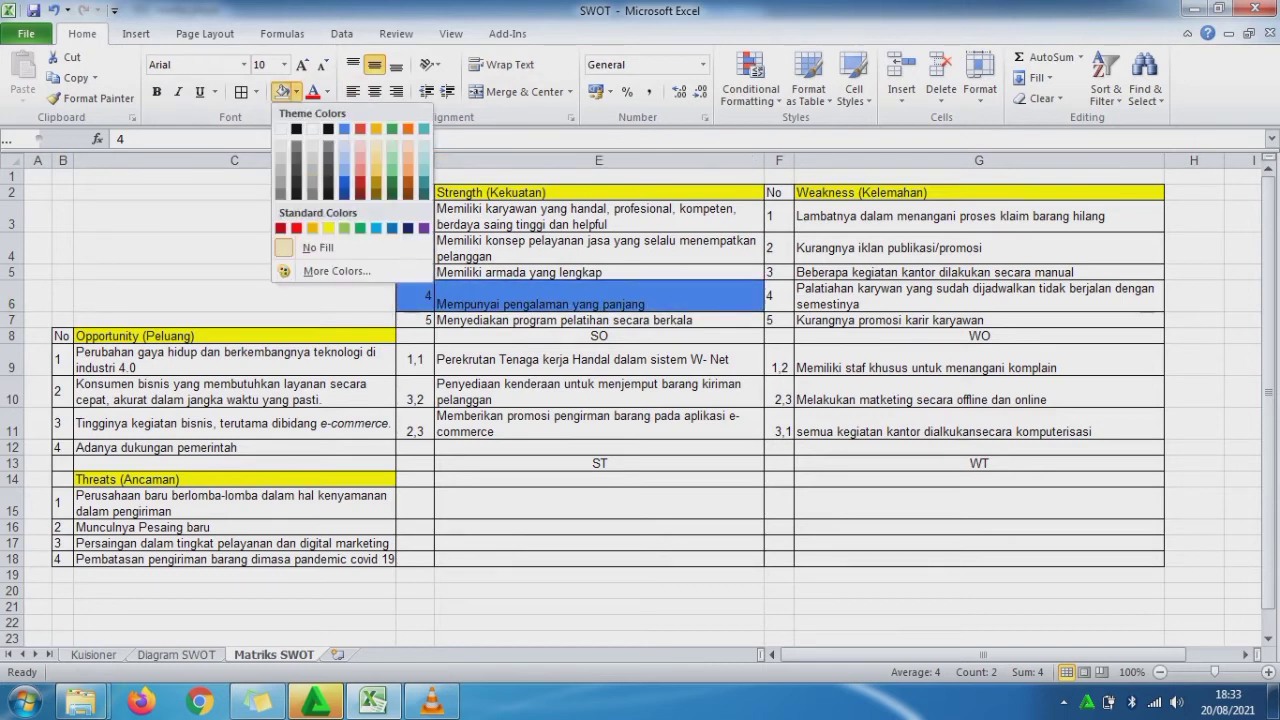
{"action": "left_click", "coordinate": [345, 146]}
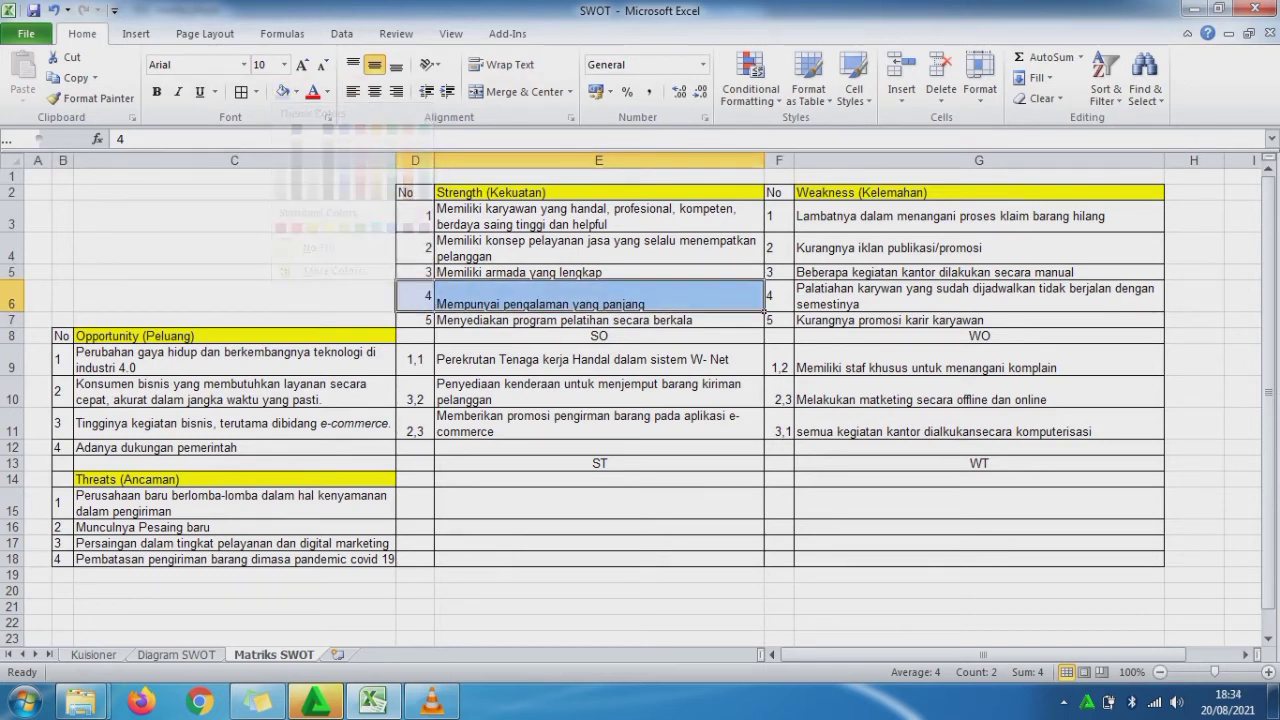
Step: Center the fourth Strength's row vertically, with its text in E6 aligned left and its number in D6 aligned right
{"action": "left_click", "coordinate": [374, 92]}
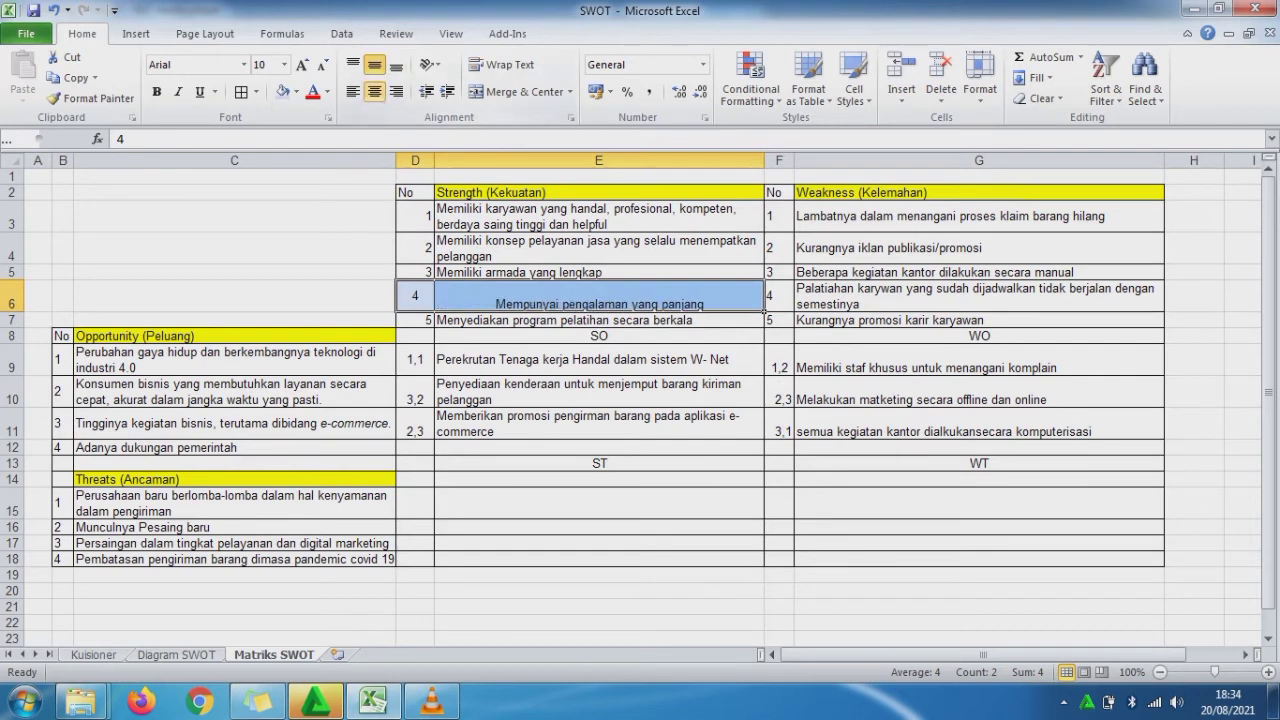
{"action": "left_click", "coordinate": [396, 64]}
{"action": "left_click", "coordinate": [353, 92]}
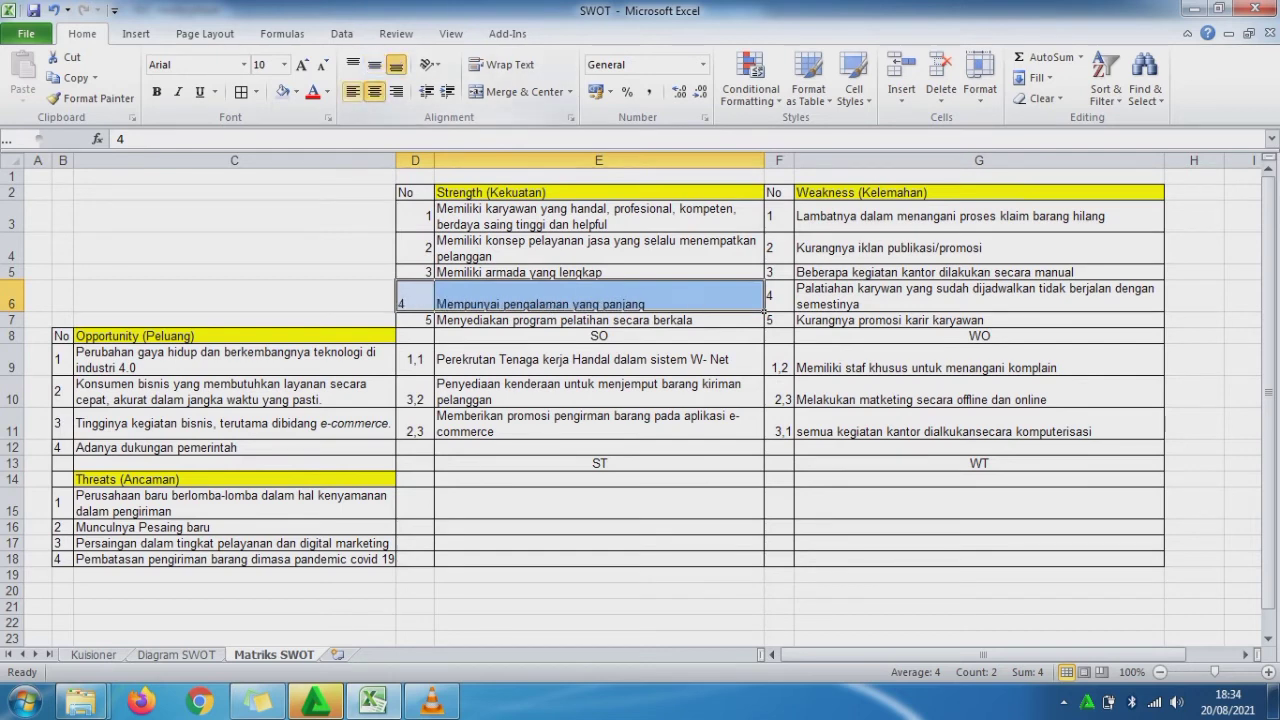
{"action": "left_click", "coordinate": [374, 64]}
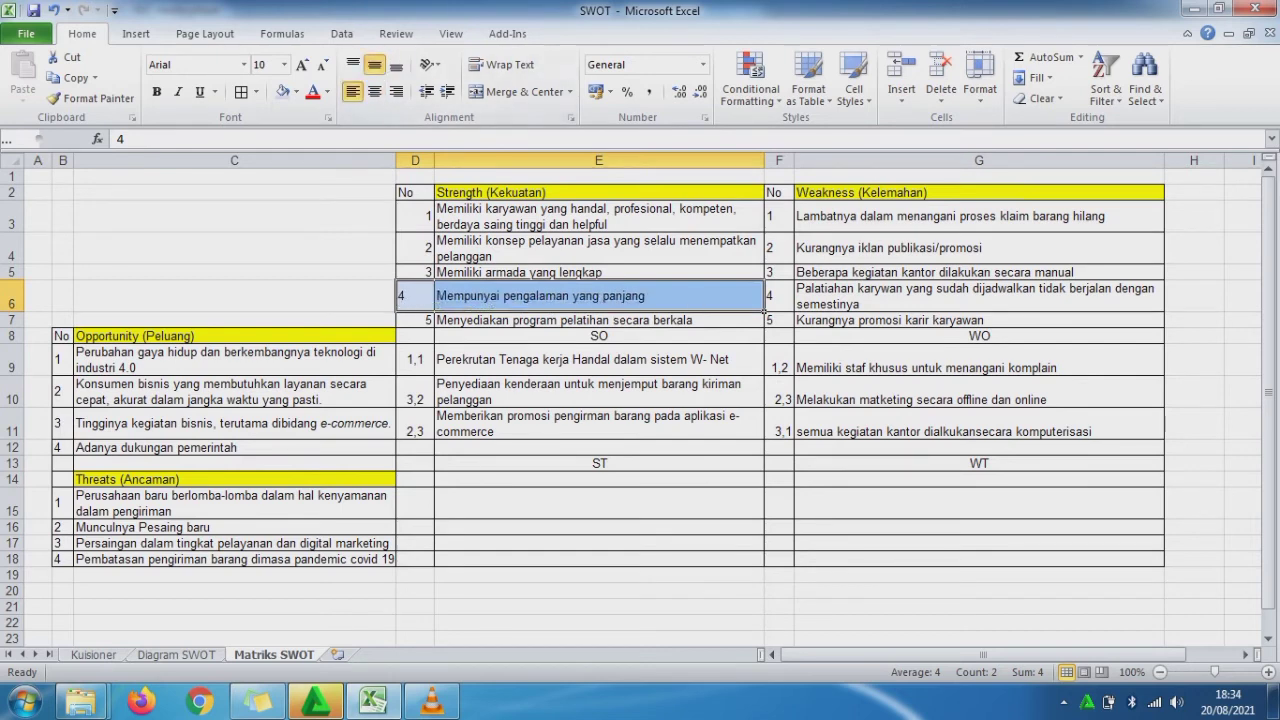
{"action": "left_click_drag", "start_coordinate": [764, 312], "coordinate": [434, 312]}
{"action": "left_click", "coordinate": [396, 92]}
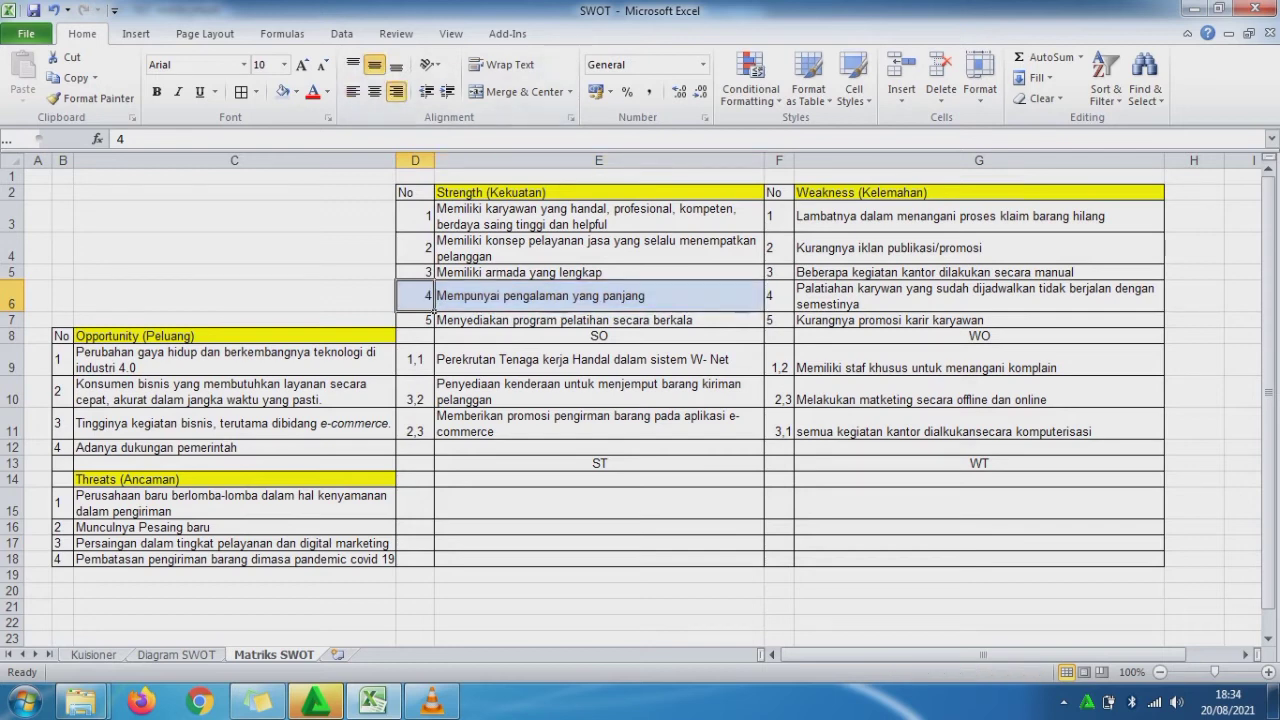
Step: Enter the first ST strategy "Terus melakukan invonasi dalam pelayanan dan marketing" in E15, dismissing the Windows color scheme prompt
{"action": "left_click", "coordinate": [599, 480]}
{"action": "left_click", "coordinate": [599, 502]}
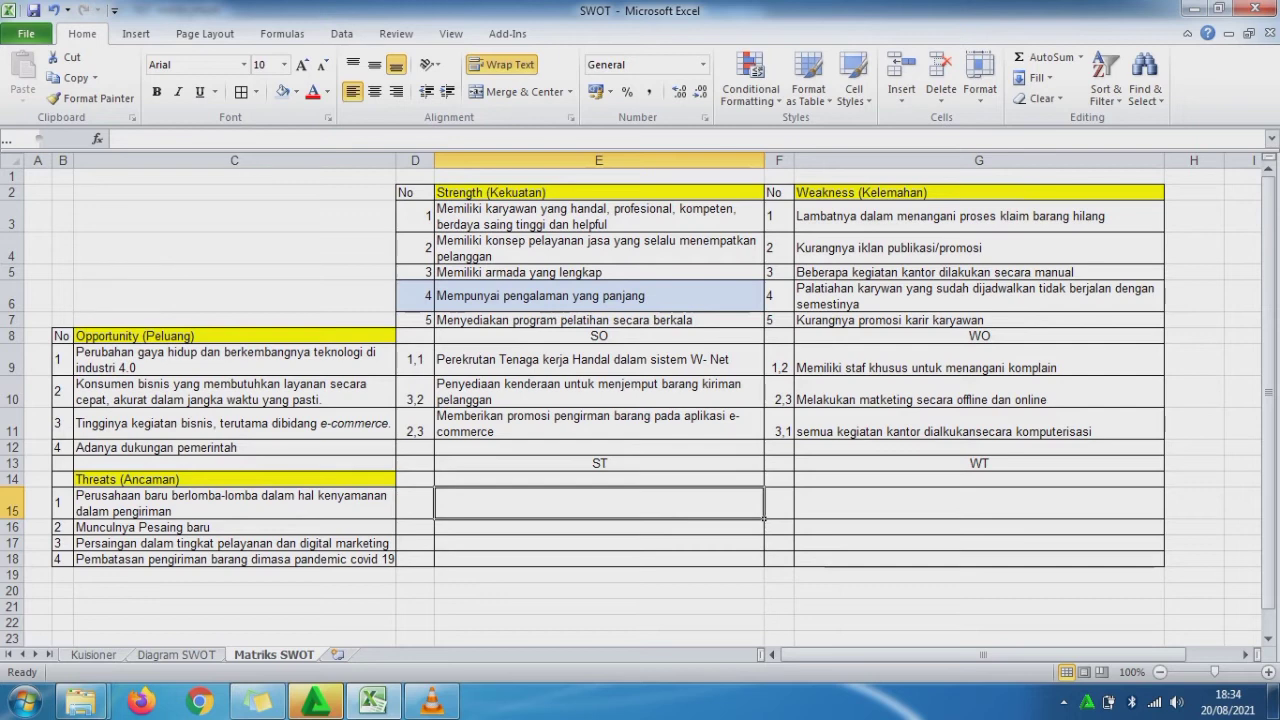
{"action": "type", "text": "Ter"}
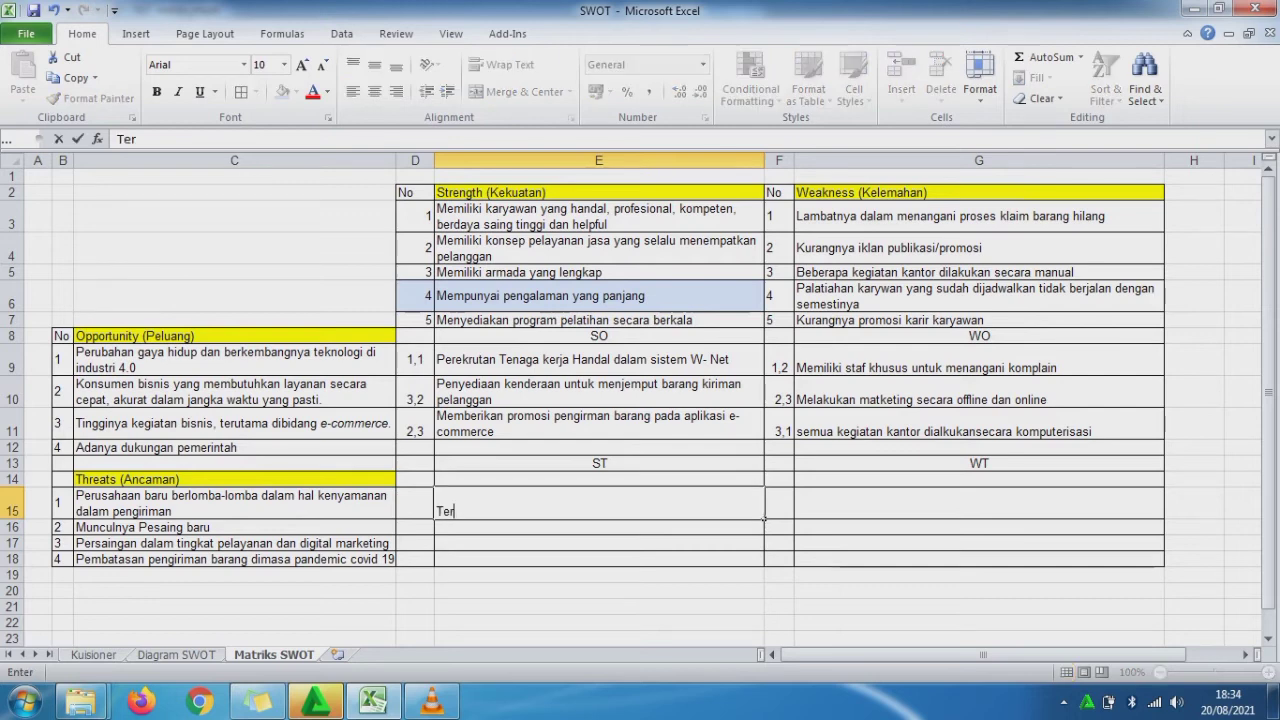
{"action": "type", "text": "us melku"}
{"action": "key", "text": "BackSpace"}
{"action": "key", "text": "BackSpace"}
{"action": "type", "text": "akuka"}
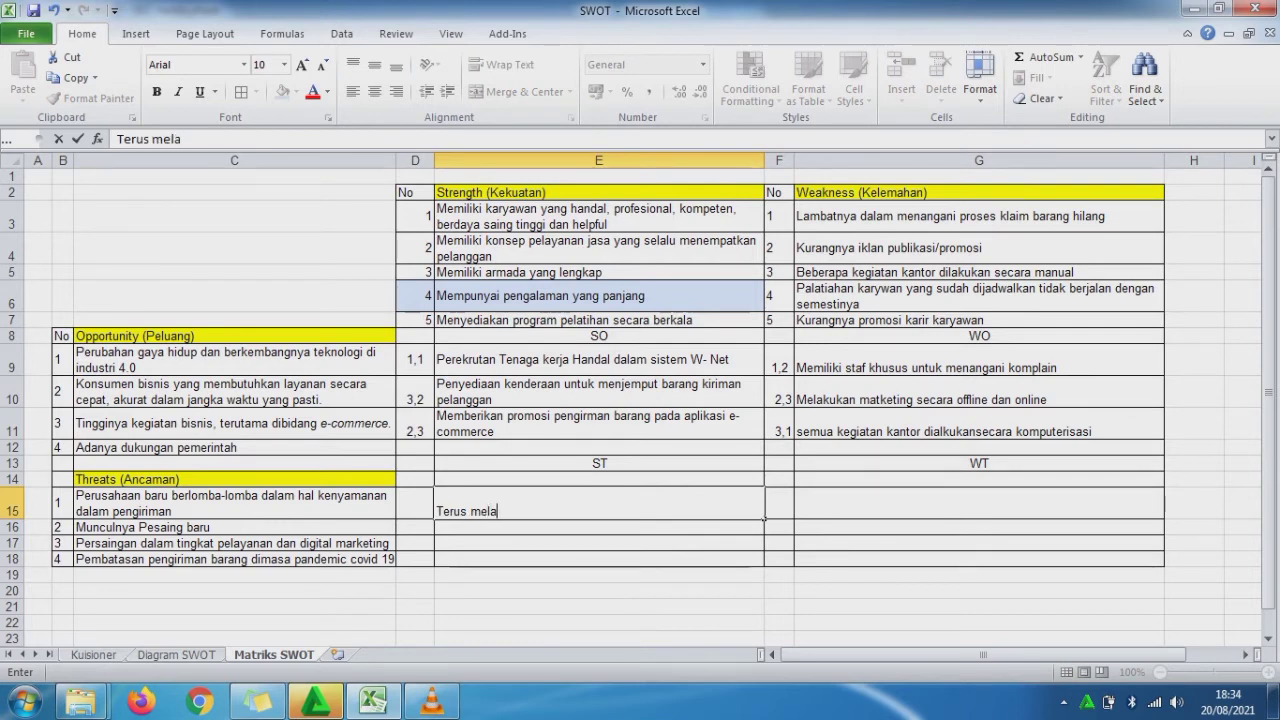
{"action": "key", "text": "BackSpace"}
{"action": "key", "text": "BackSpace"}
{"action": "type", "text": "kan invonasi"}
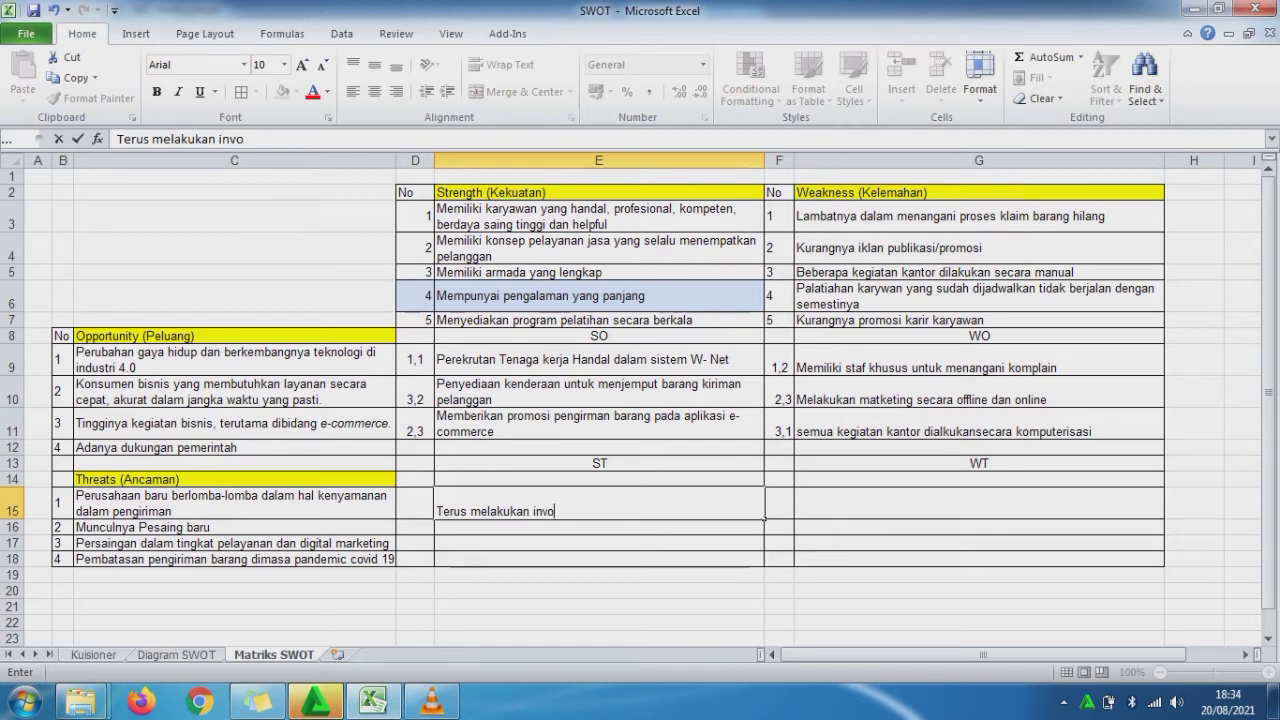
{"action": "key", "text": "BackSpace"}
{"action": "key", "text": "BackSpace"}
{"action": "key", "text": "BackSpace"}
{"action": "type", "text": "si dalam pelayana"}
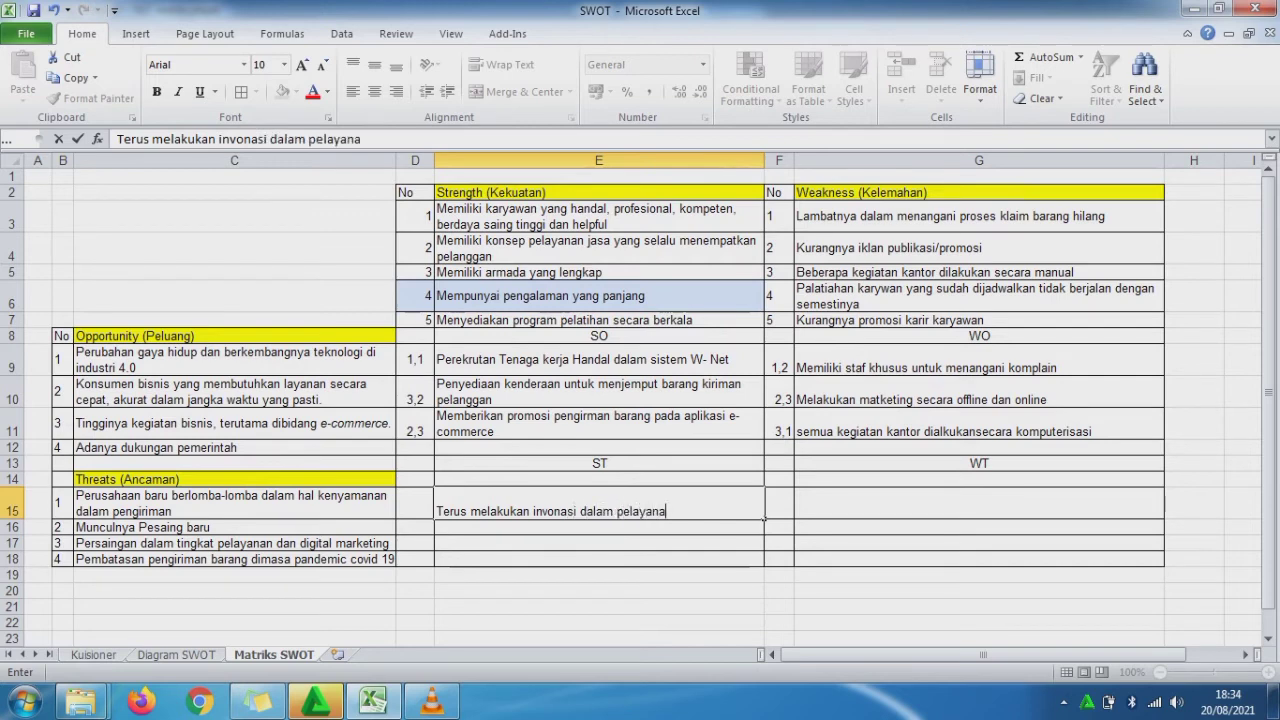
{"action": "type", "text": "n dan m"}
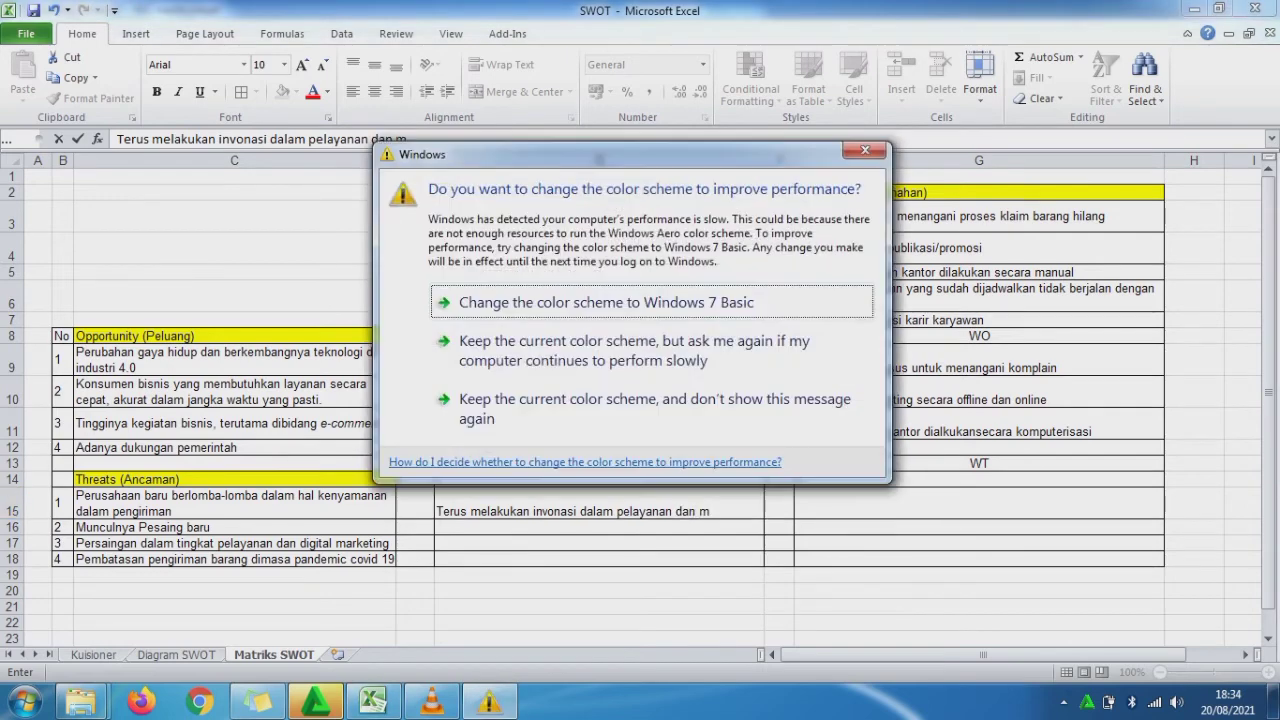
{"action": "left_click", "coordinate": [865, 151]}
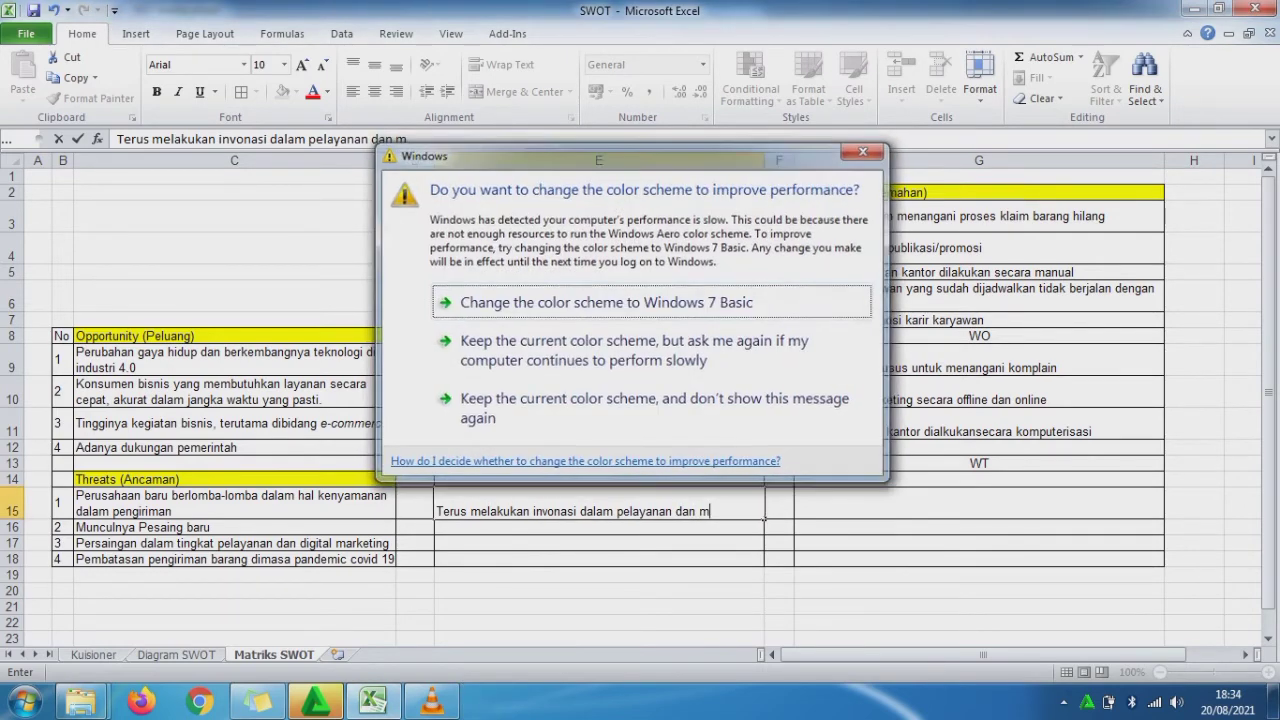
{"action": "type", "text": "arek"}
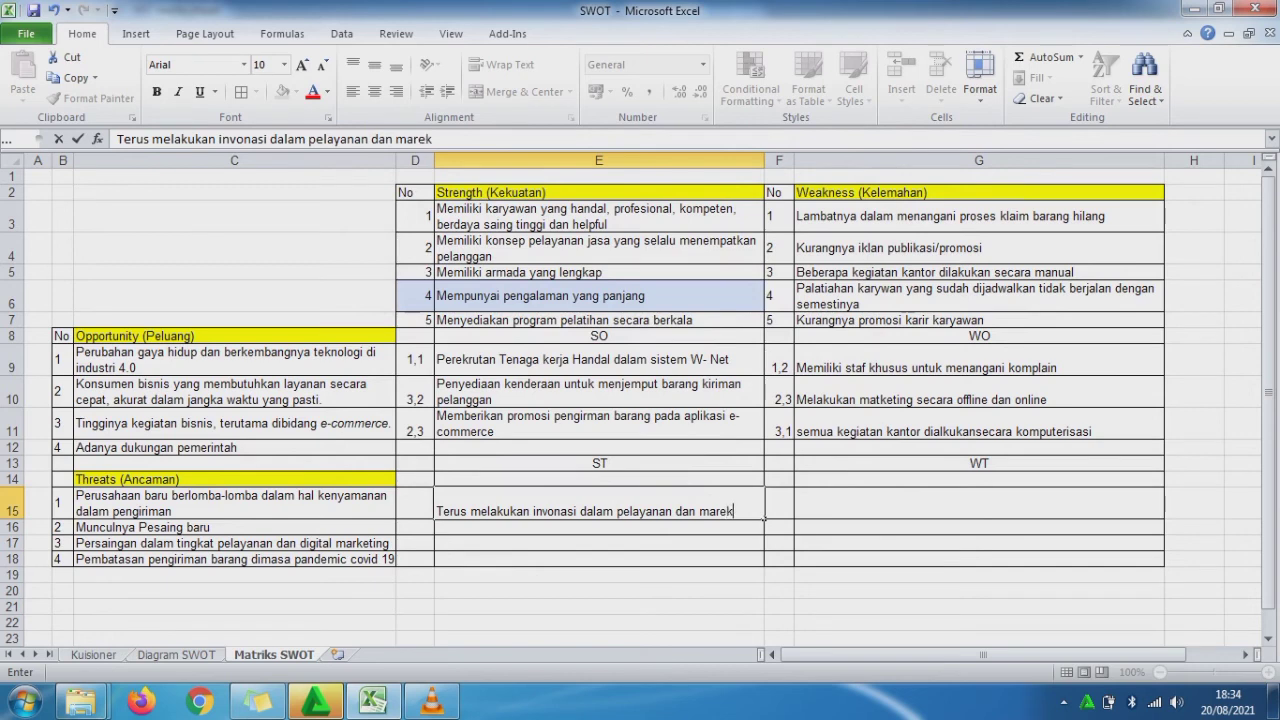
{"action": "key", "text": "BackSpace"}
{"action": "key", "text": "BackSpace"}
{"action": "type", "text": "keting"}
{"action": "key", "text": "ctrl+Return"}
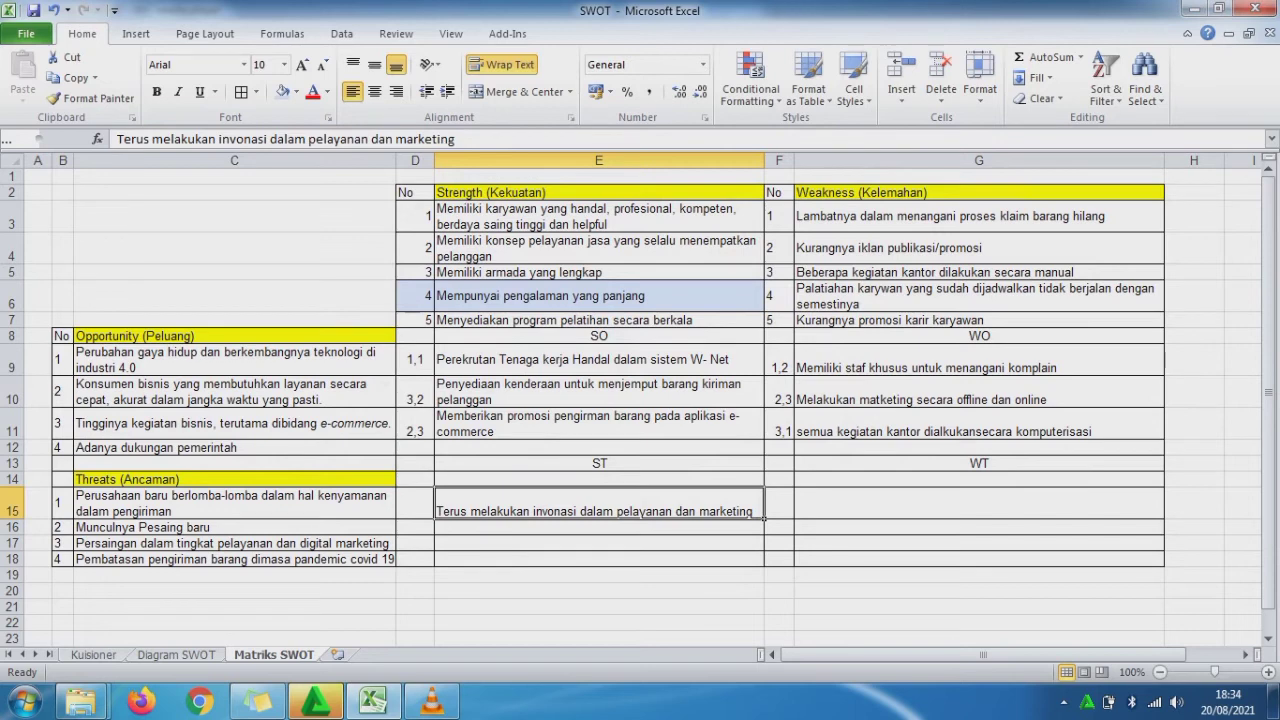
Step: Fill the fifth Strength in D7:E7 and the second and third Threats in B16:C17 with light blue
{"action": "left_click_drag", "start_coordinate": [62, 543], "coordinate": [178, 543]}
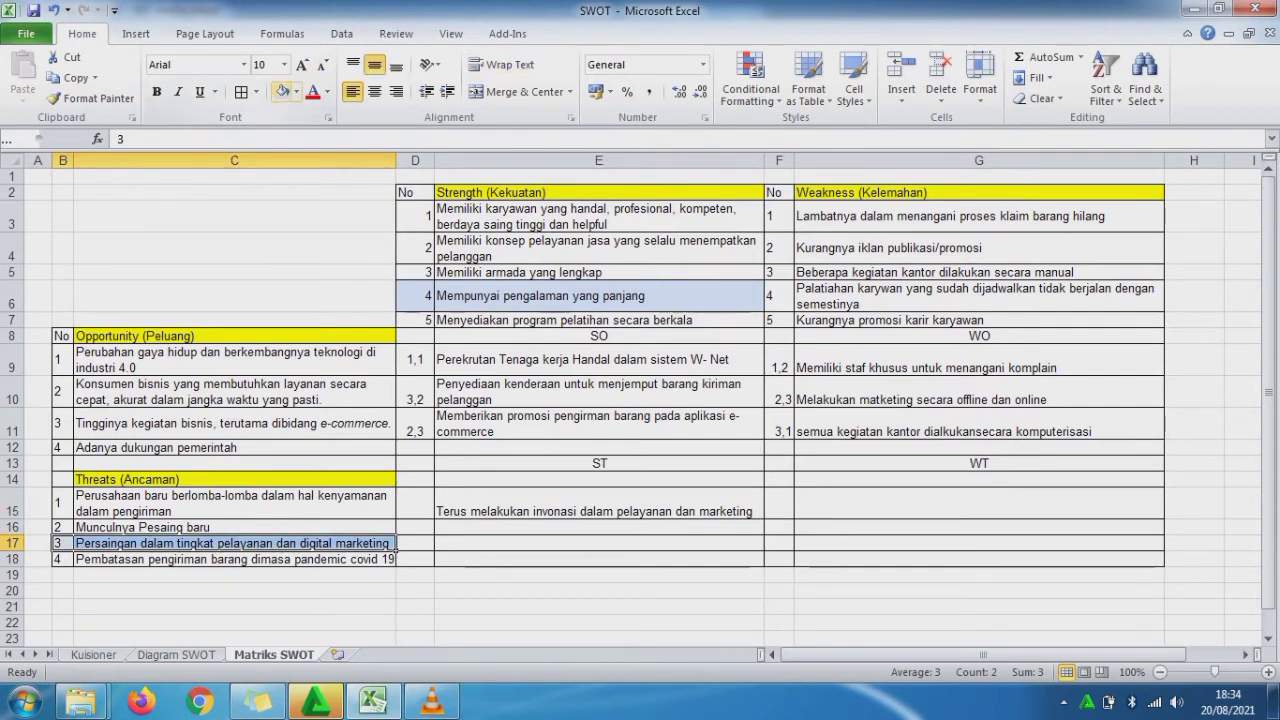
{"action": "left_click_drag", "start_coordinate": [415, 320], "coordinate": [700, 320]}
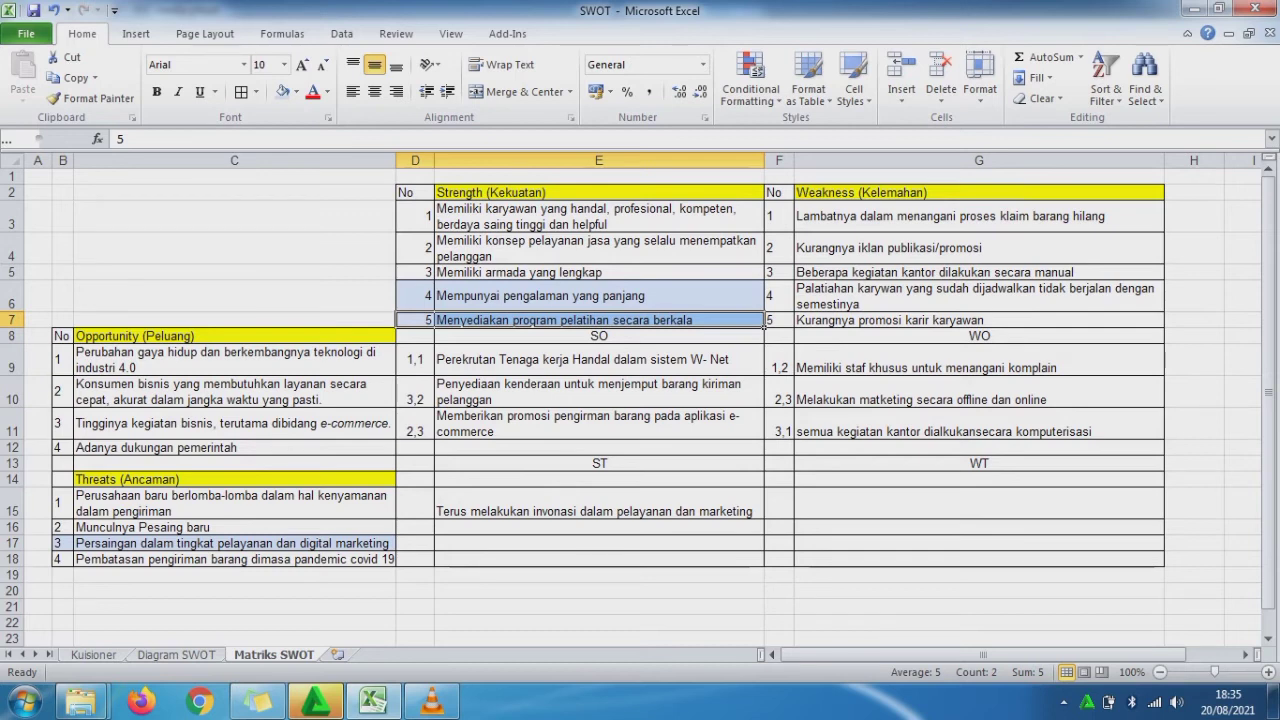
{"action": "left_click_drag", "start_coordinate": [63, 527], "coordinate": [380, 528]}
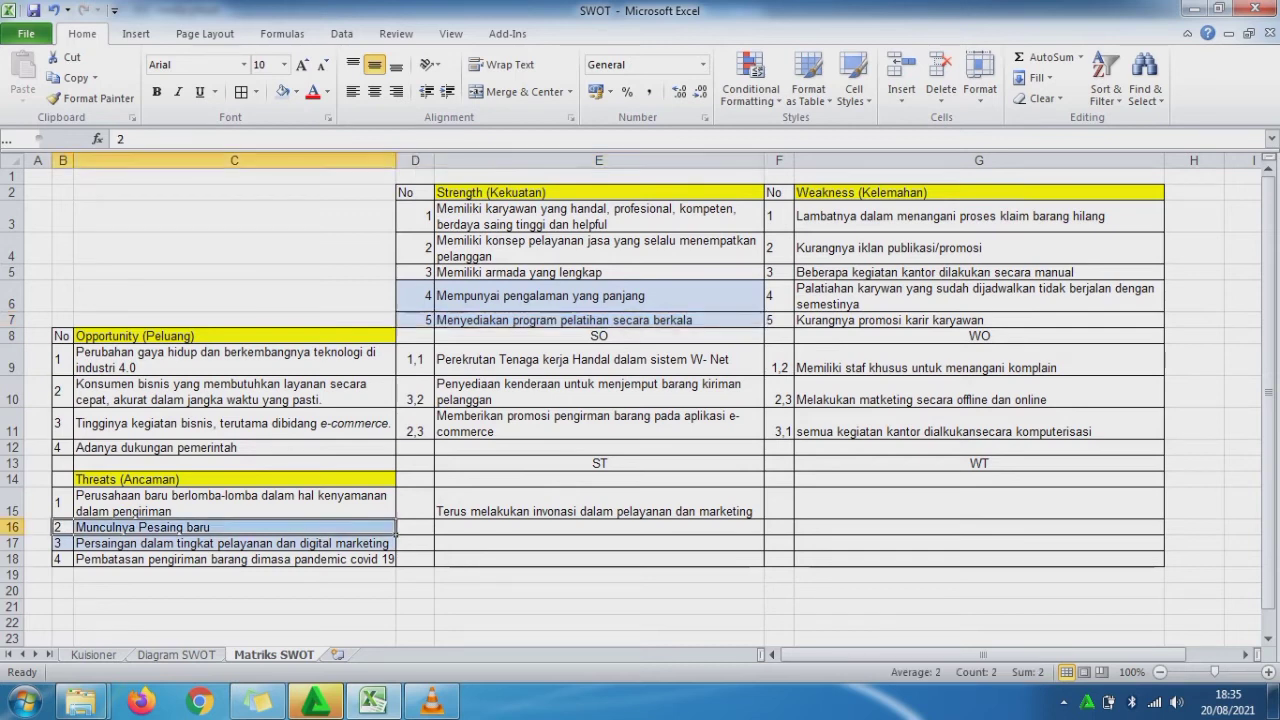
{"action": "left_click", "coordinate": [282, 92]}
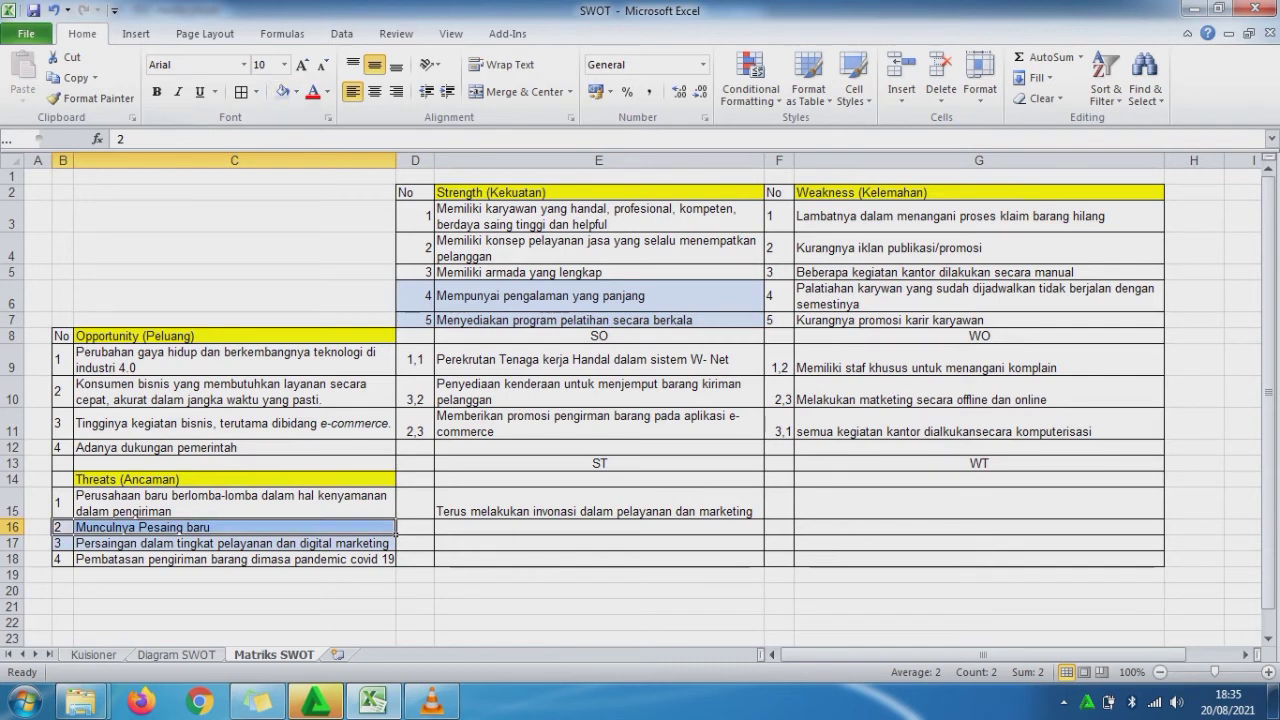
Step: Enter the factor combination 4,3 in D15 beside the first ST strategy and 5 in D16 below it
{"action": "left_click", "coordinate": [415, 504]}
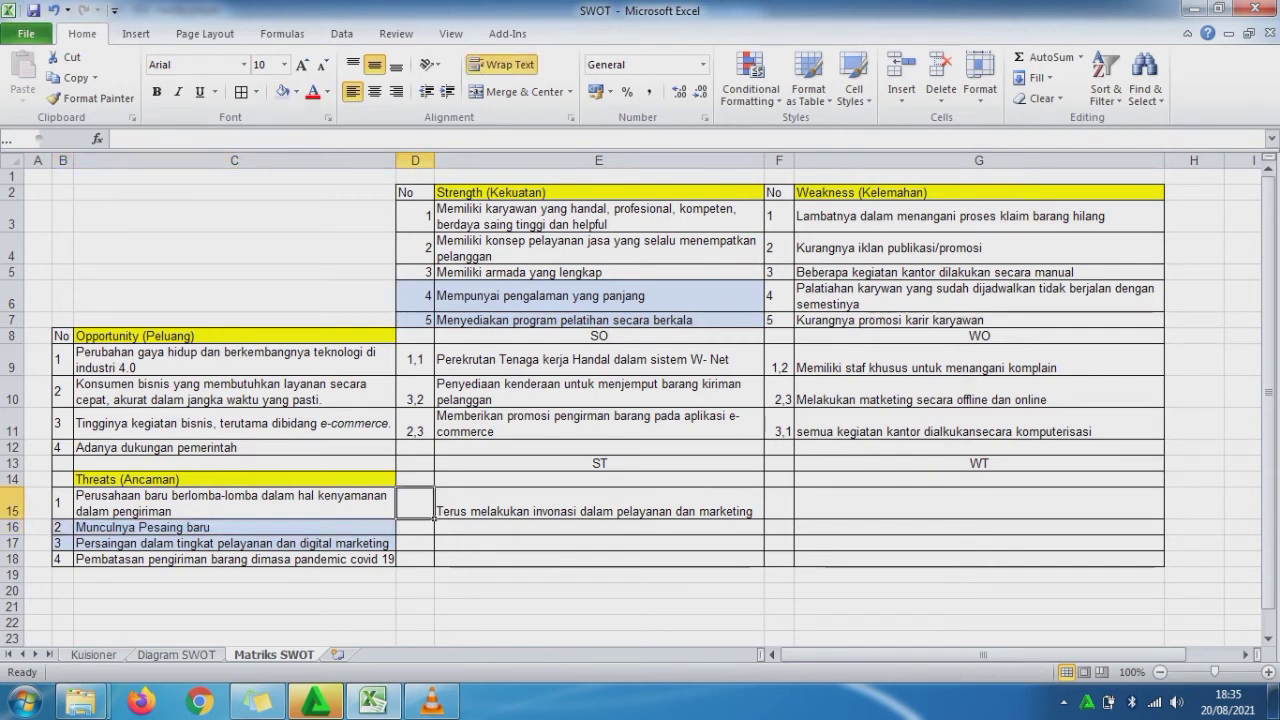
{"action": "type", "text": "4,3"}
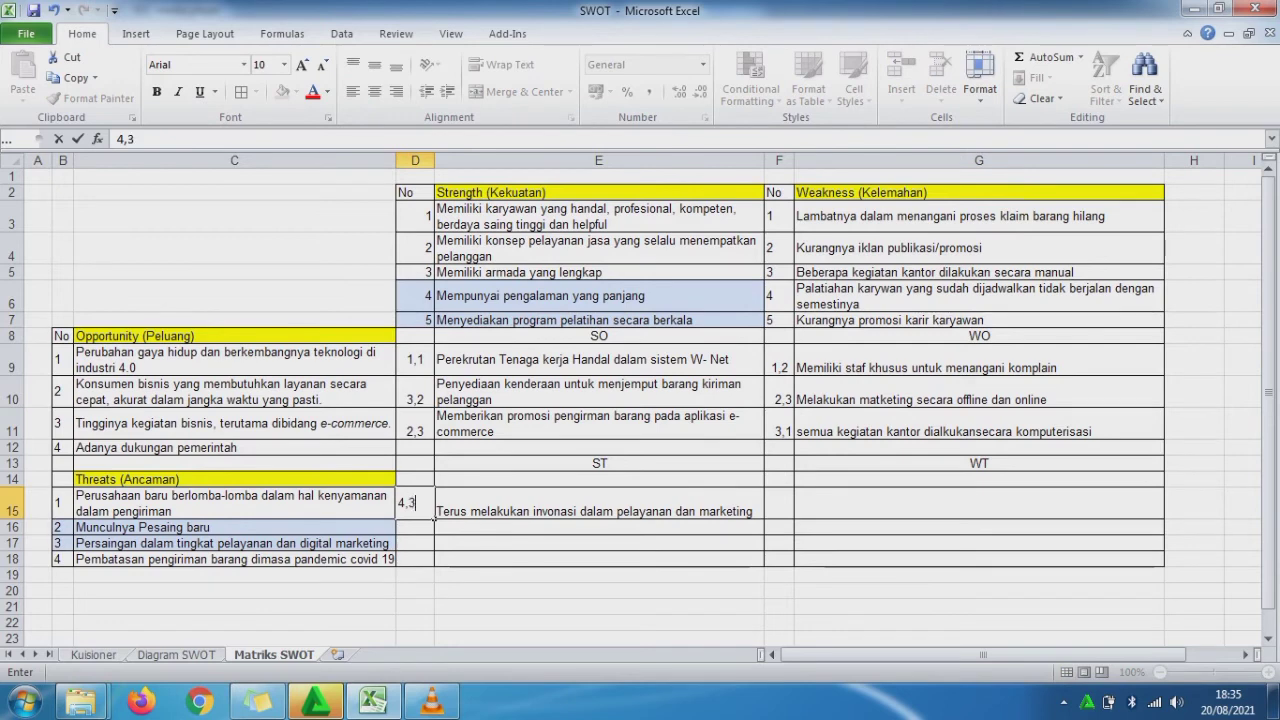
{"action": "key", "text": "Return"}
{"action": "type", "text": "5"}
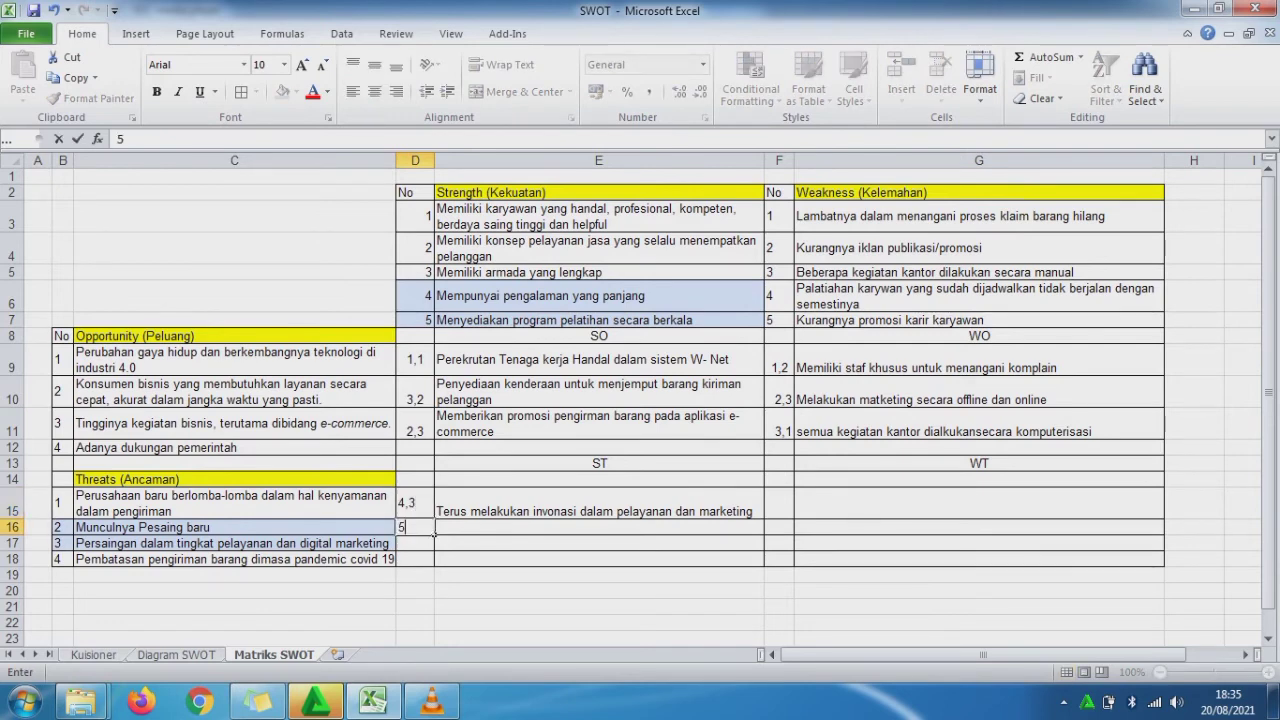
Step: Change the ST factor combinations to 4,2 in D15 and 5,3 in D16
{"action": "key", "text": "Up"}
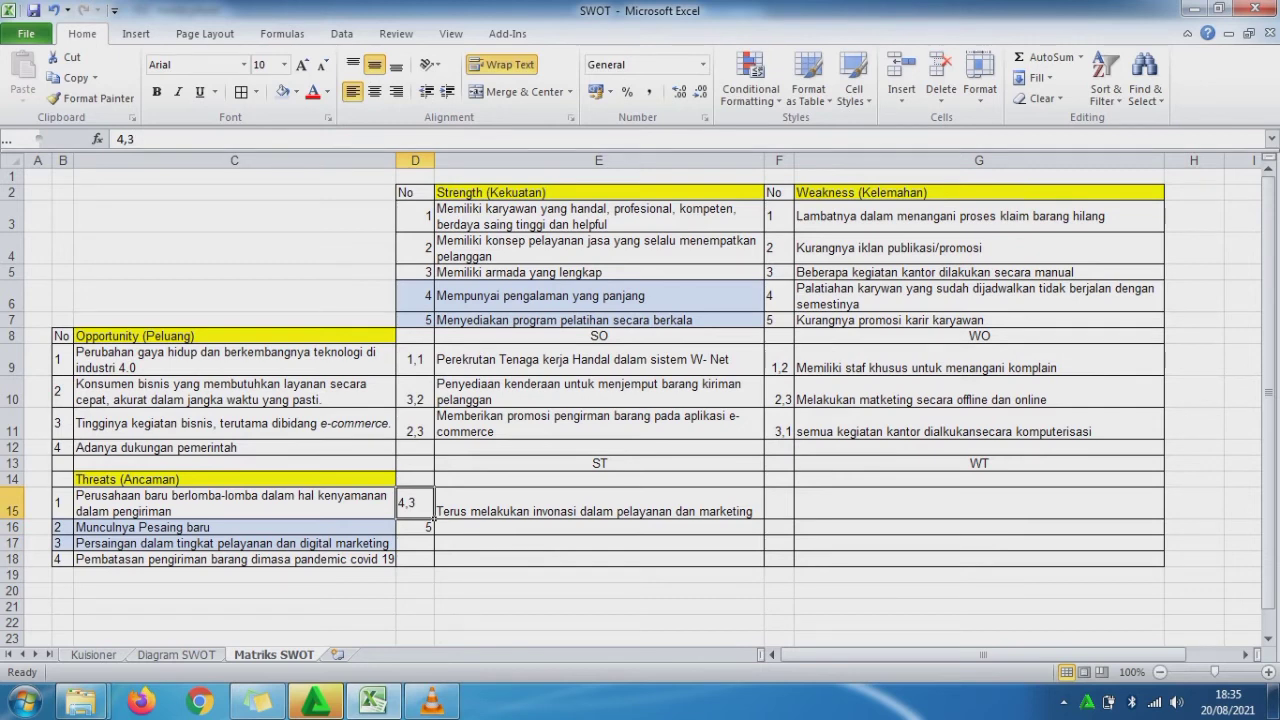
{"action": "key", "text": "F2"}
{"action": "key", "text": "BackSpace"}
{"action": "type", "text": "2"}
{"action": "key", "text": "Return"}
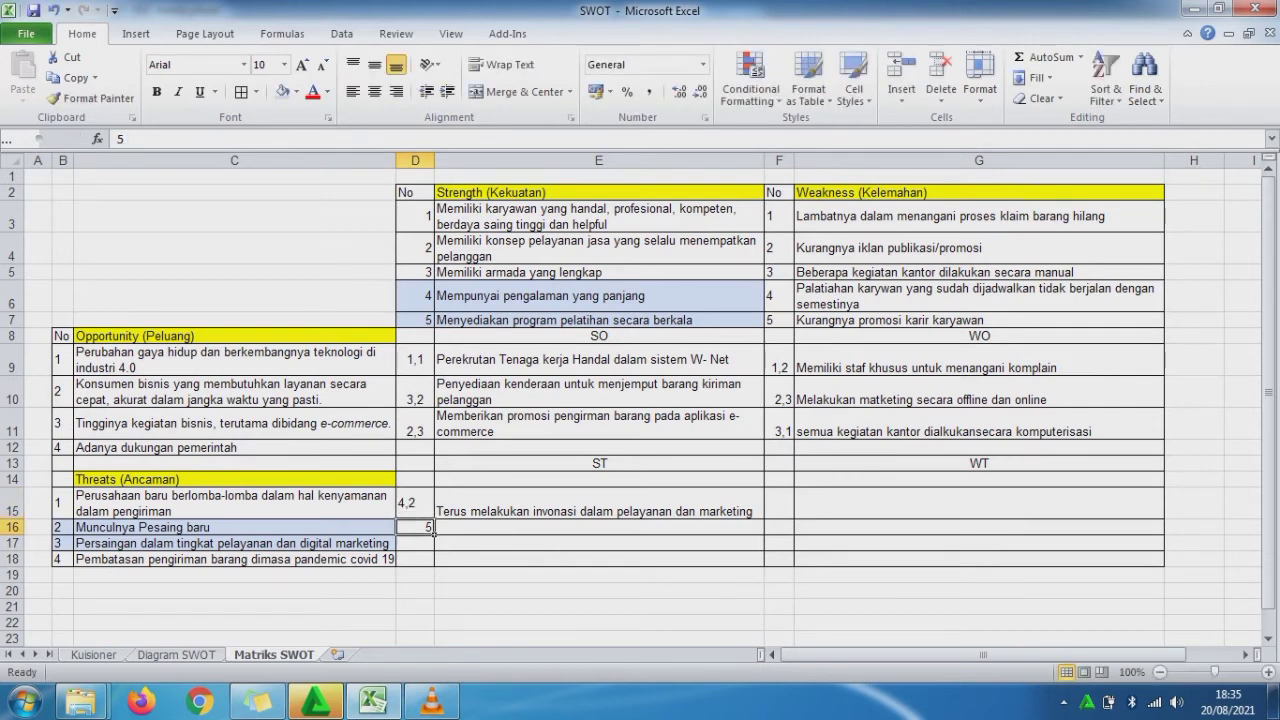
{"action": "key", "text": "F2"}
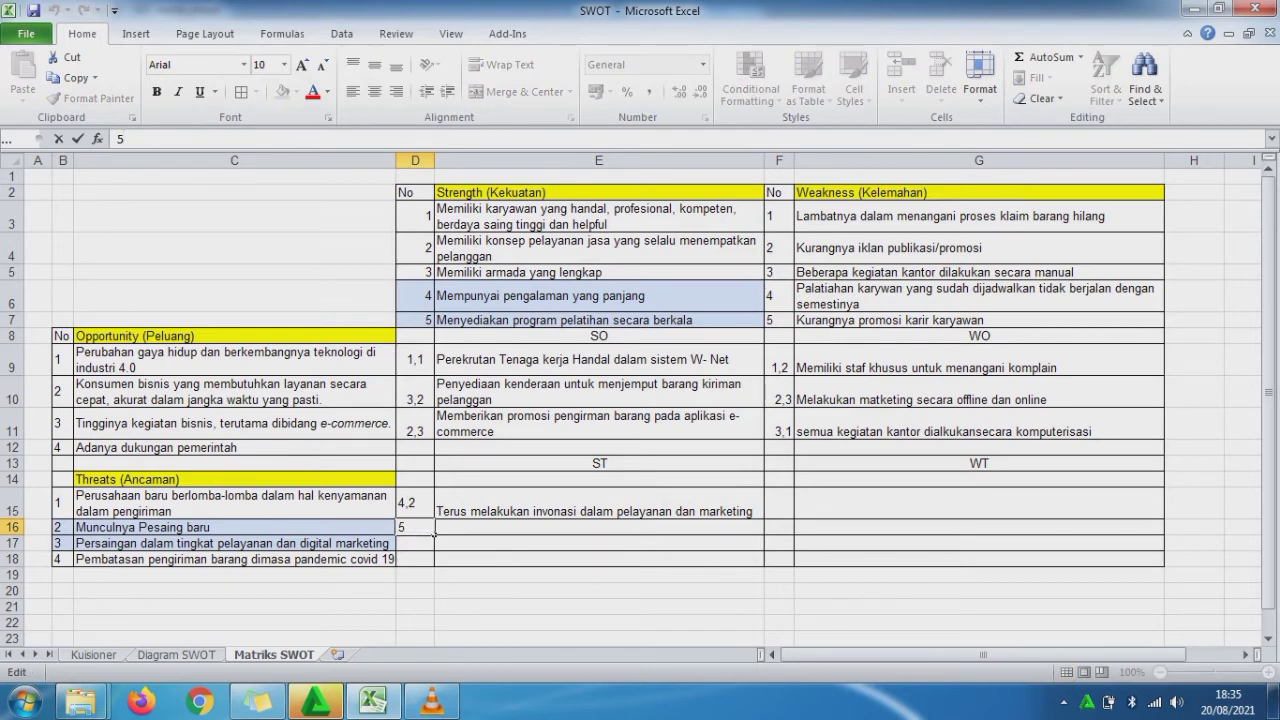
{"action": "type", "text": ",3"}
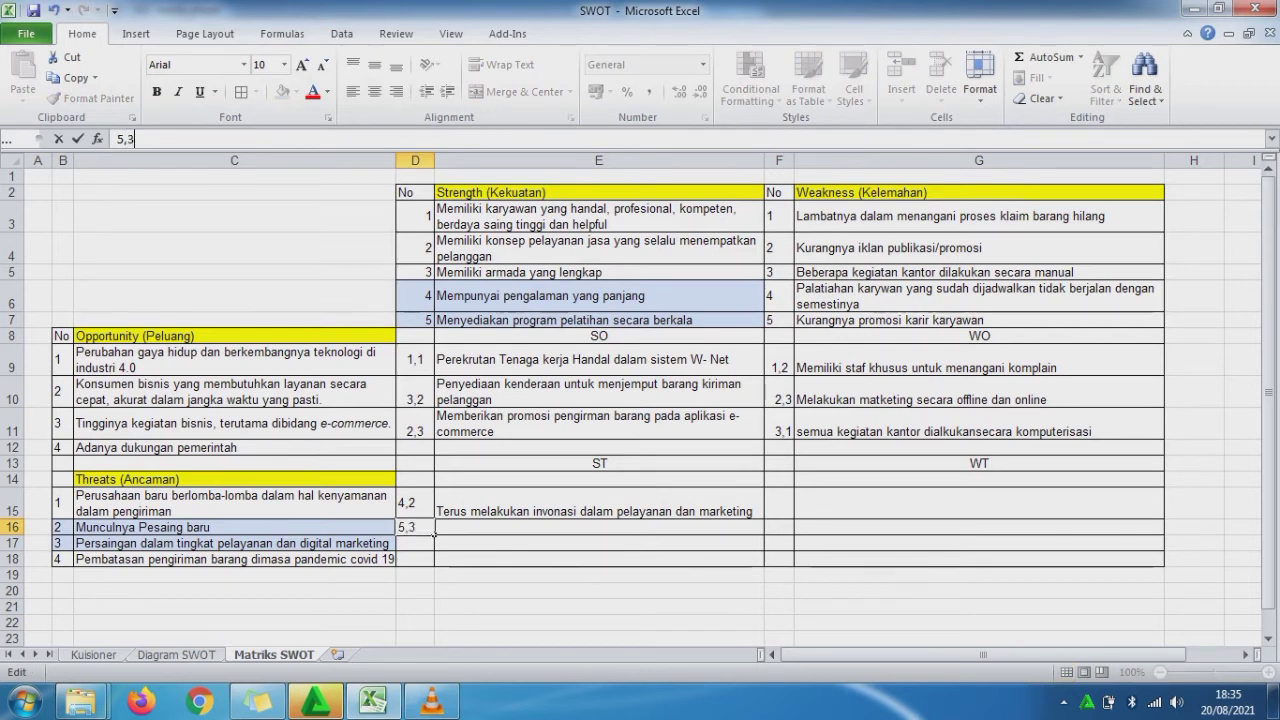
{"action": "key", "text": "ctrl+Return"}
Step: Align the two ST factor combinations in D15:D16 to the right
{"action": "key", "text": "Up"}
{"action": "key", "text": "shift+Down"}
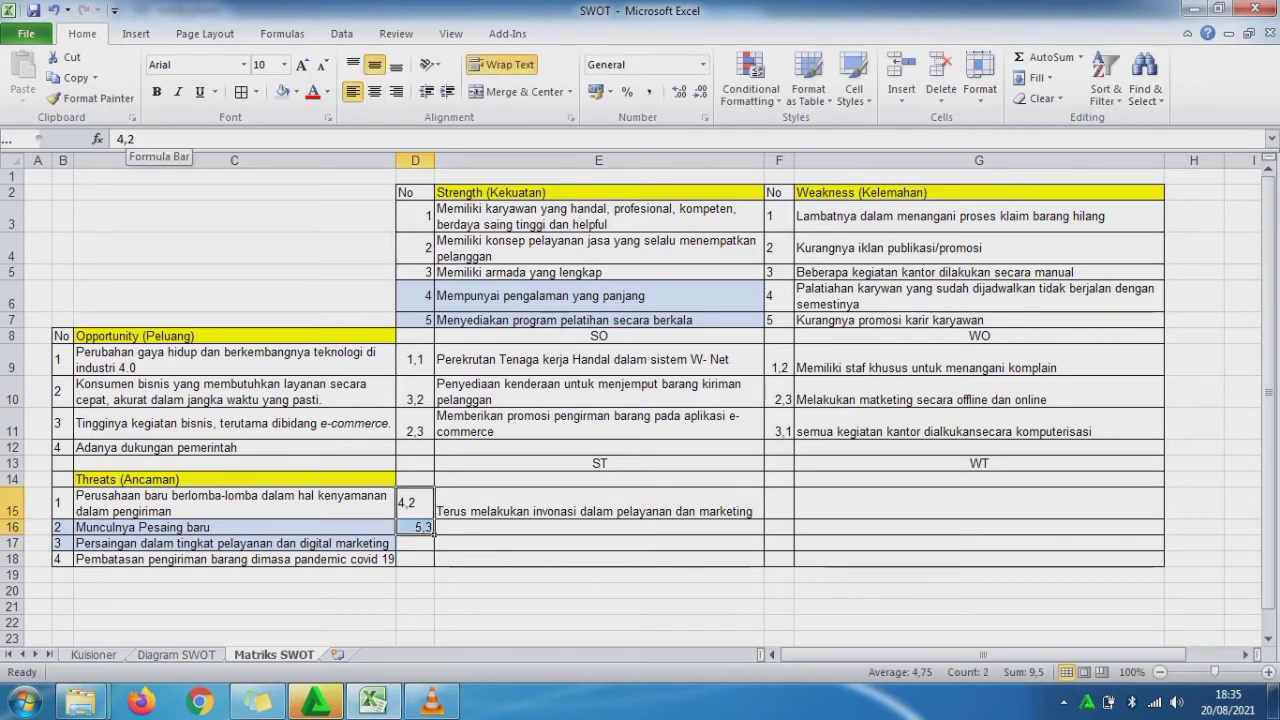
{"action": "left_click", "coordinate": [396, 91]}
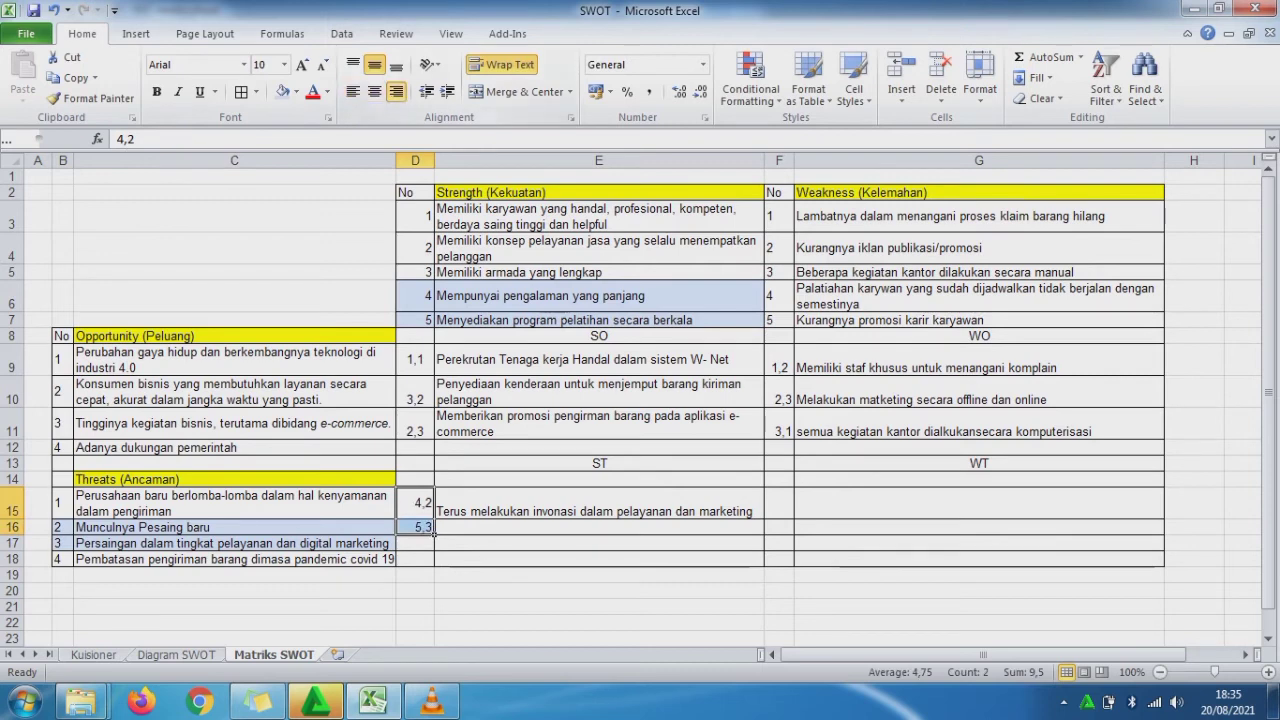
Step: Correct the misspelled word in the first ST strategy in E15 to "inovasi"
{"action": "left_click", "coordinate": [642, 525]}
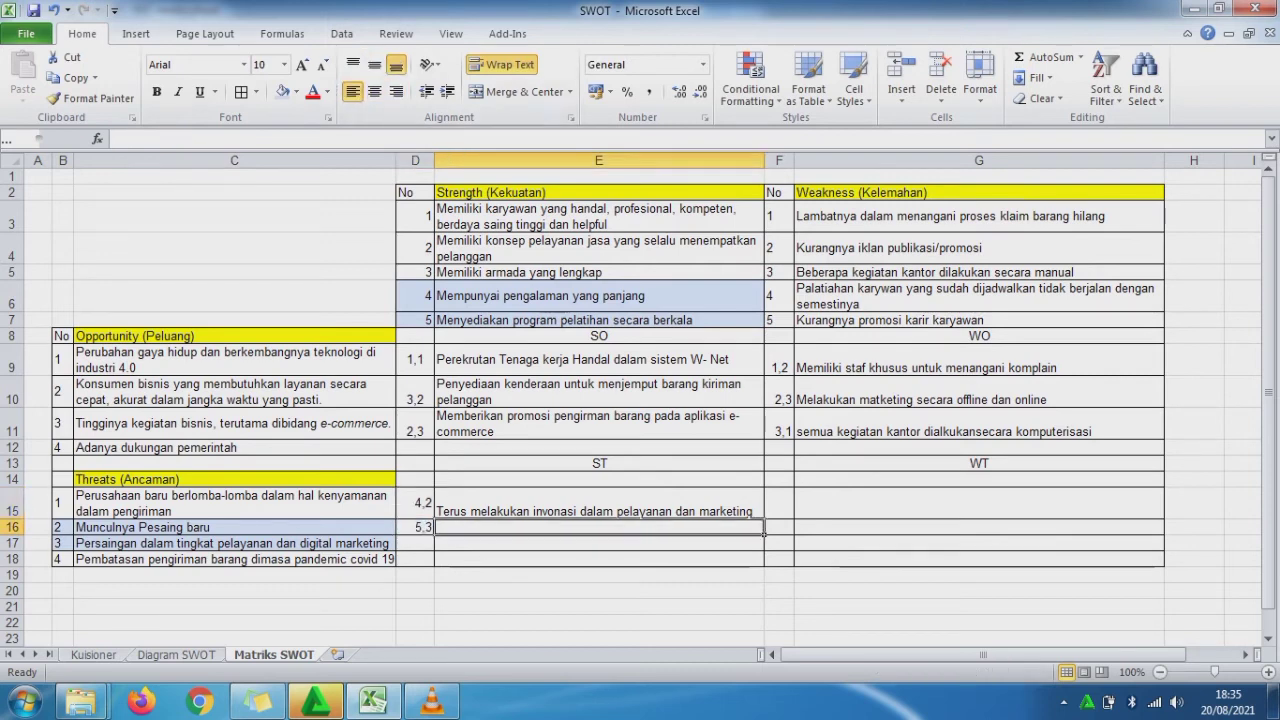
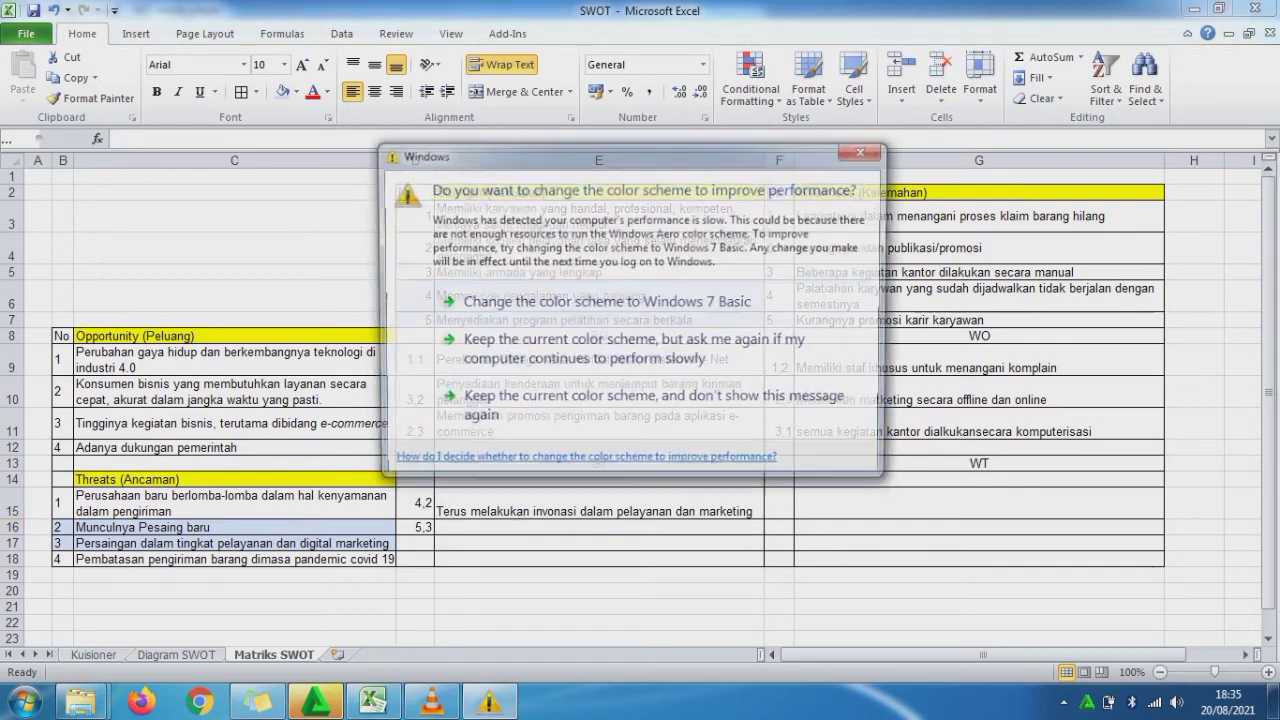
{"action": "left_click", "coordinate": [600, 527]}
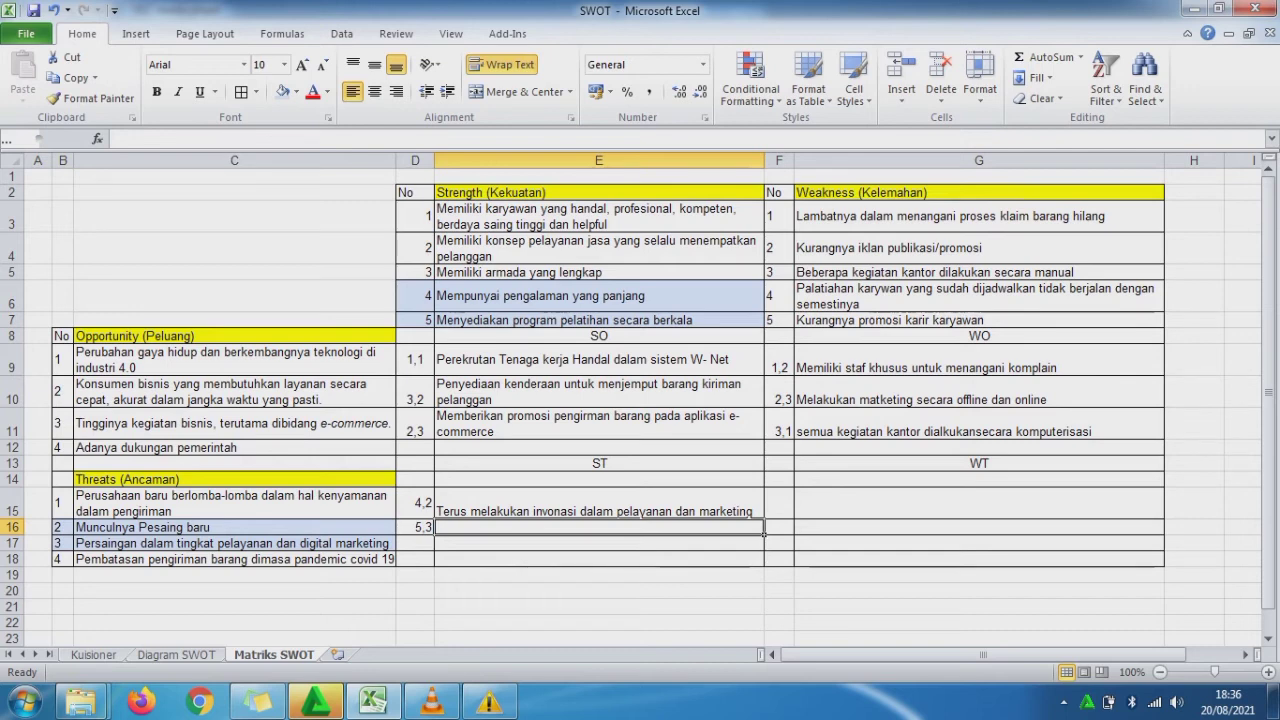
{"action": "left_click", "coordinate": [599, 504]}
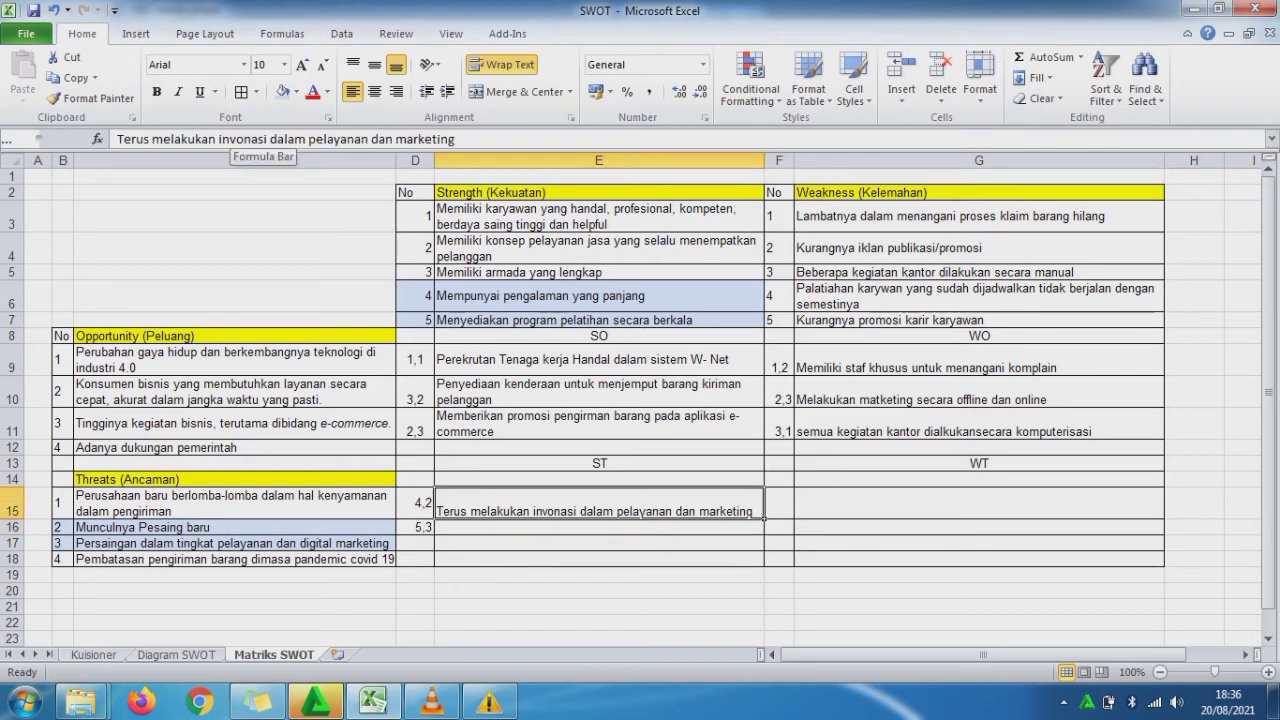
{"action": "left_click", "coordinate": [248, 139]}
{"action": "key", "text": "BackSpace"}
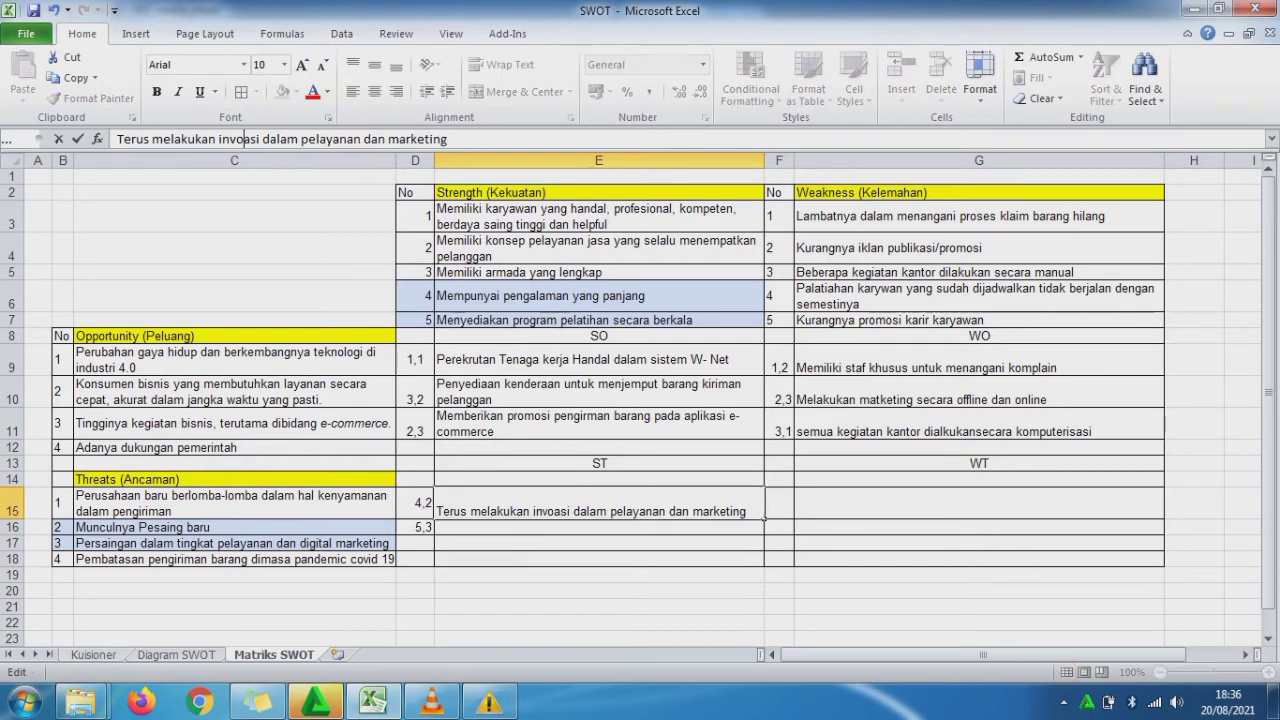
{"action": "key", "text": "Left"}
{"action": "key", "text": "Left"}
{"action": "type", "text": "o"}
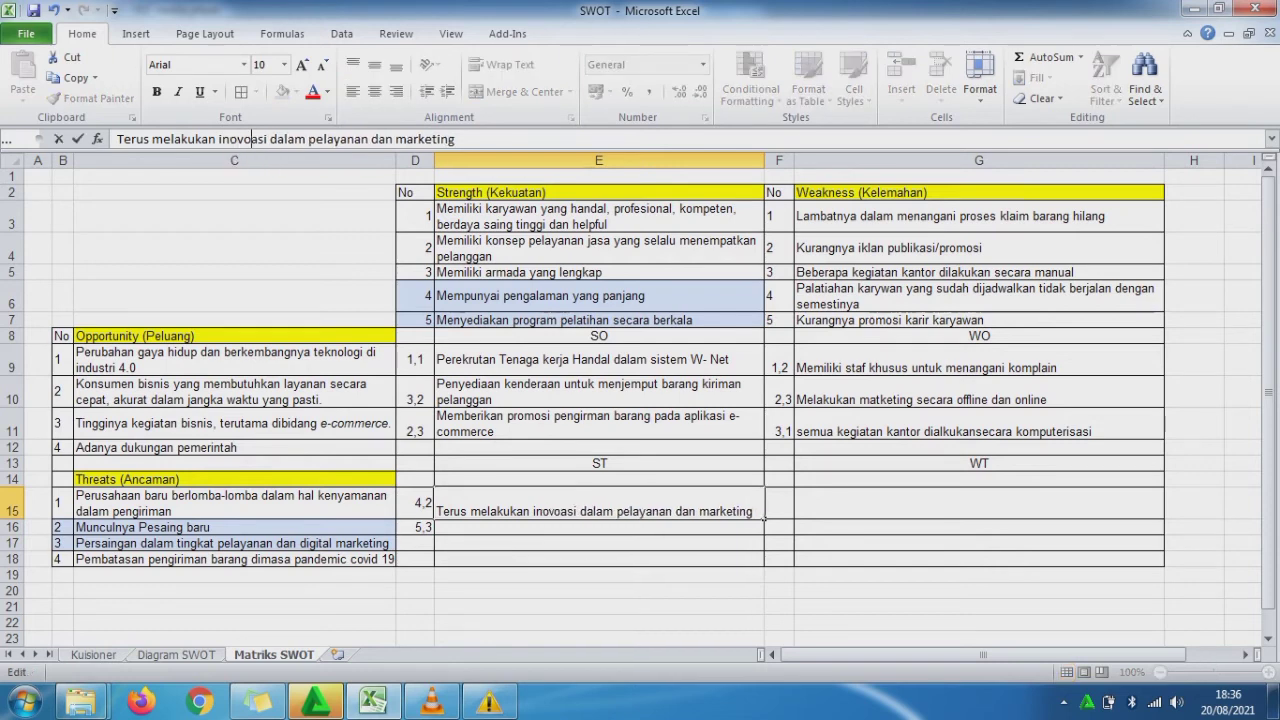
{"action": "key", "text": "Right"}
{"action": "key", "text": "Left"}
{"action": "key", "text": "Left"}
{"action": "key", "text": "Right"}
{"action": "key", "text": "Right"}
{"action": "key", "text": "Right"}
{"action": "key", "text": "BackSpace"}
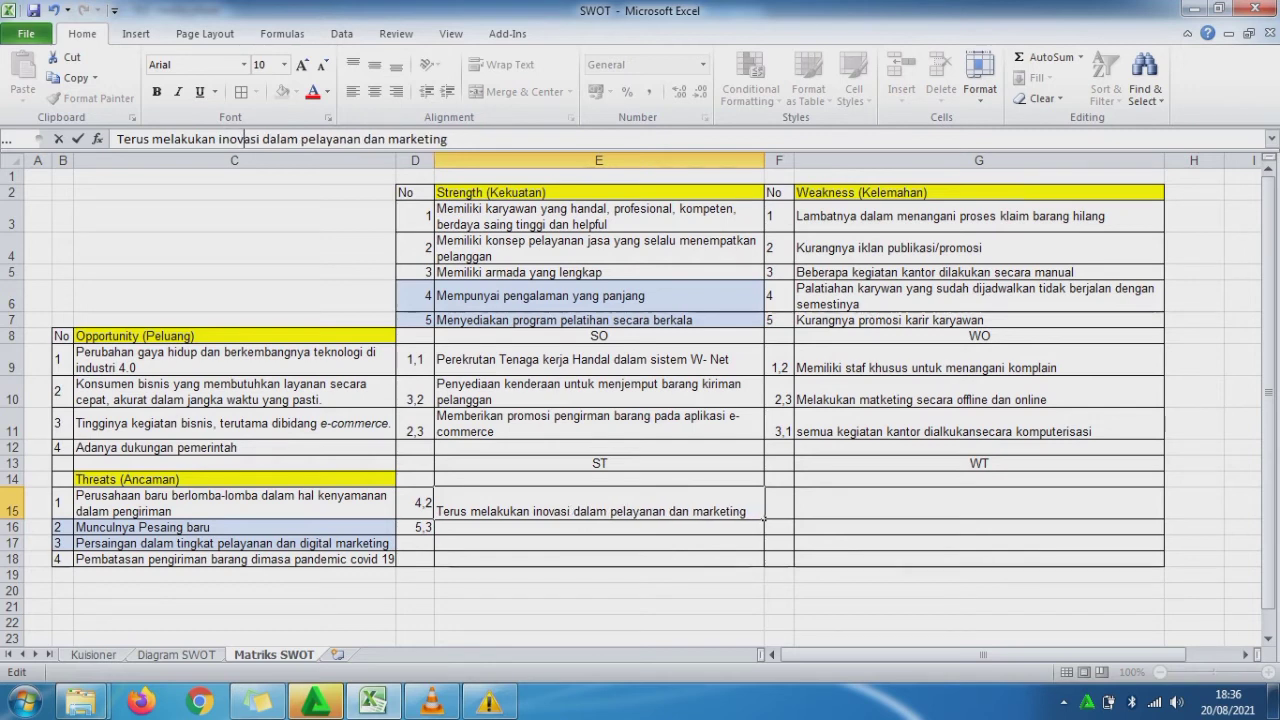
{"action": "key", "text": "Return"}
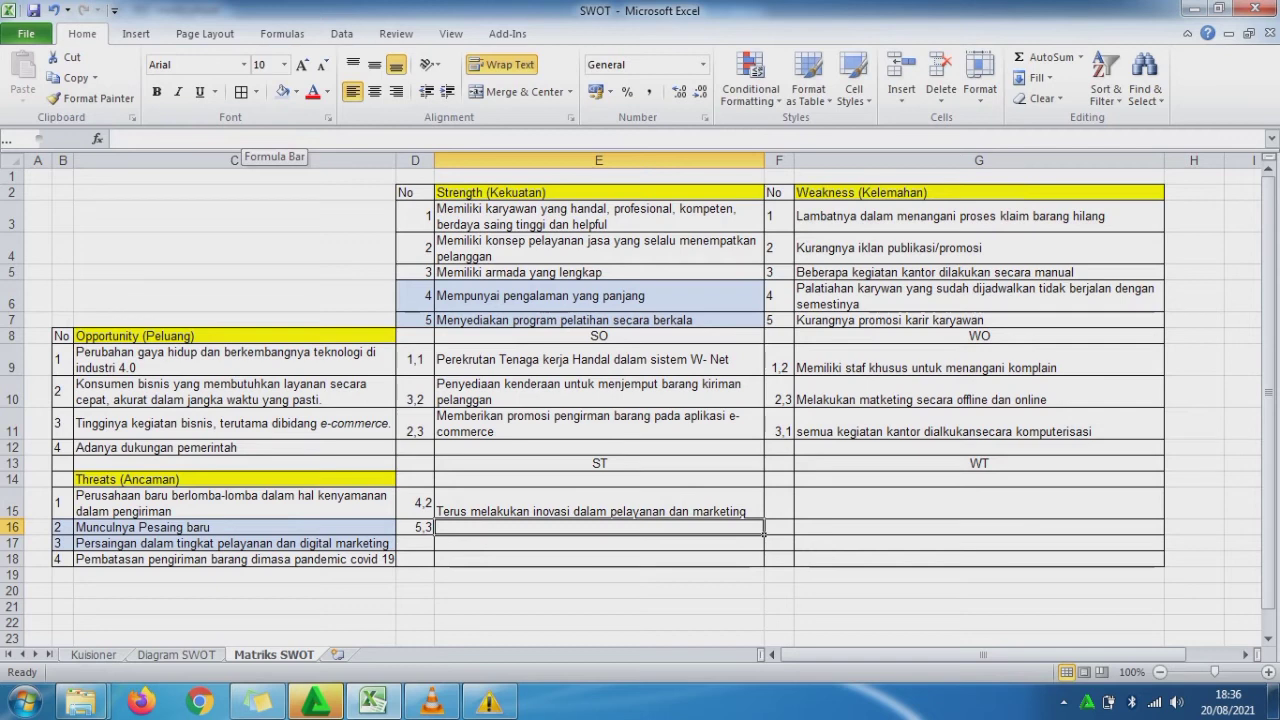
Step: Enter the second ST strategy "Pelatihan pelayanan dan digital marketing secara berkala dan diawasi" in E16
{"action": "type", "text": "Pela"}
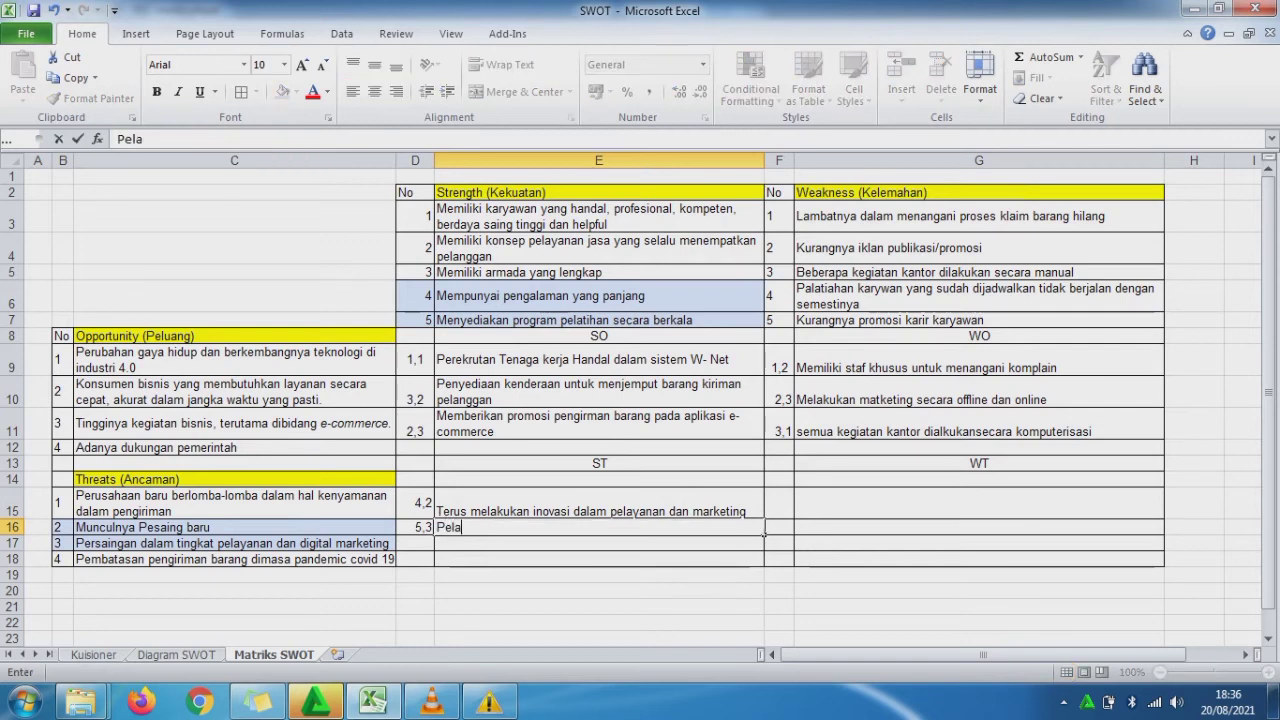
{"action": "type", "text": "tihan di"}
{"action": "key", "text": "BackSpace"}
{"action": "key", "text": "BackSpace"}
{"action": "key", "text": "BackSpace"}
{"action": "type", "text": "pelayanan dan d"}
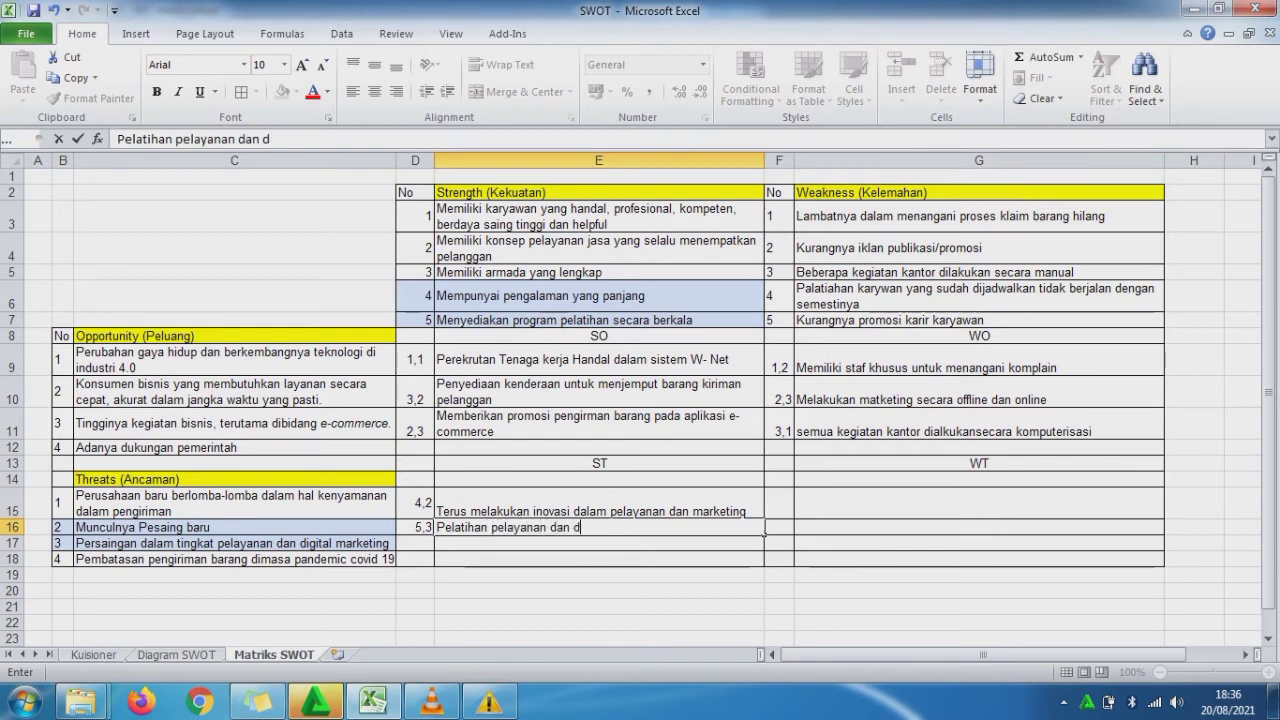
{"action": "type", "text": "igital ma"}
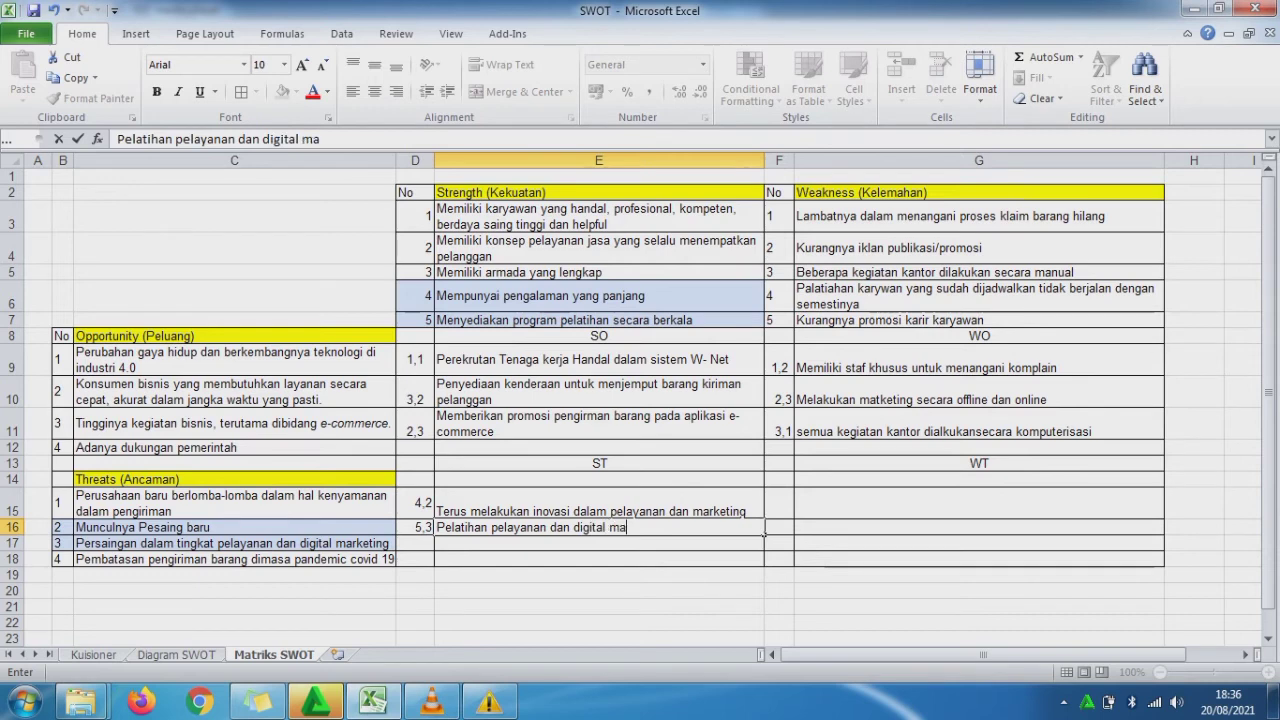
{"action": "type", "text": "rtketing secara berkala dan "}
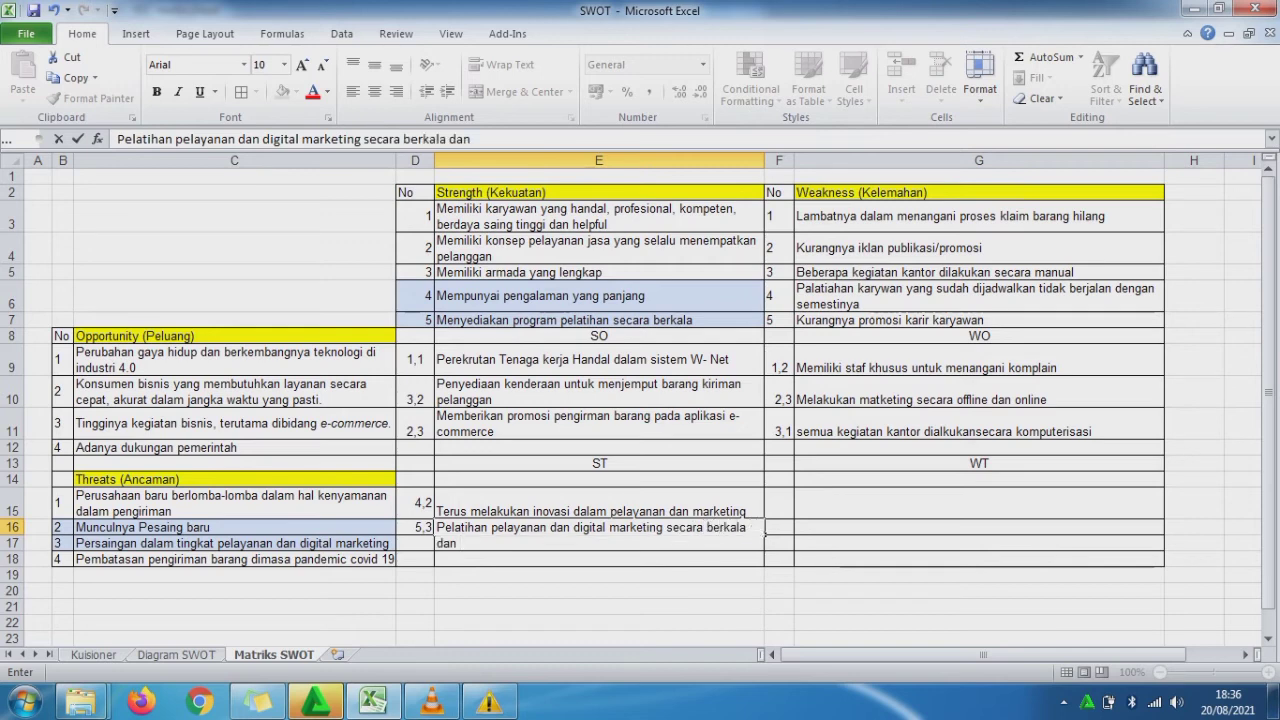
{"action": "type", "text": "diawasi"}
{"action": "key", "text": "Return"}
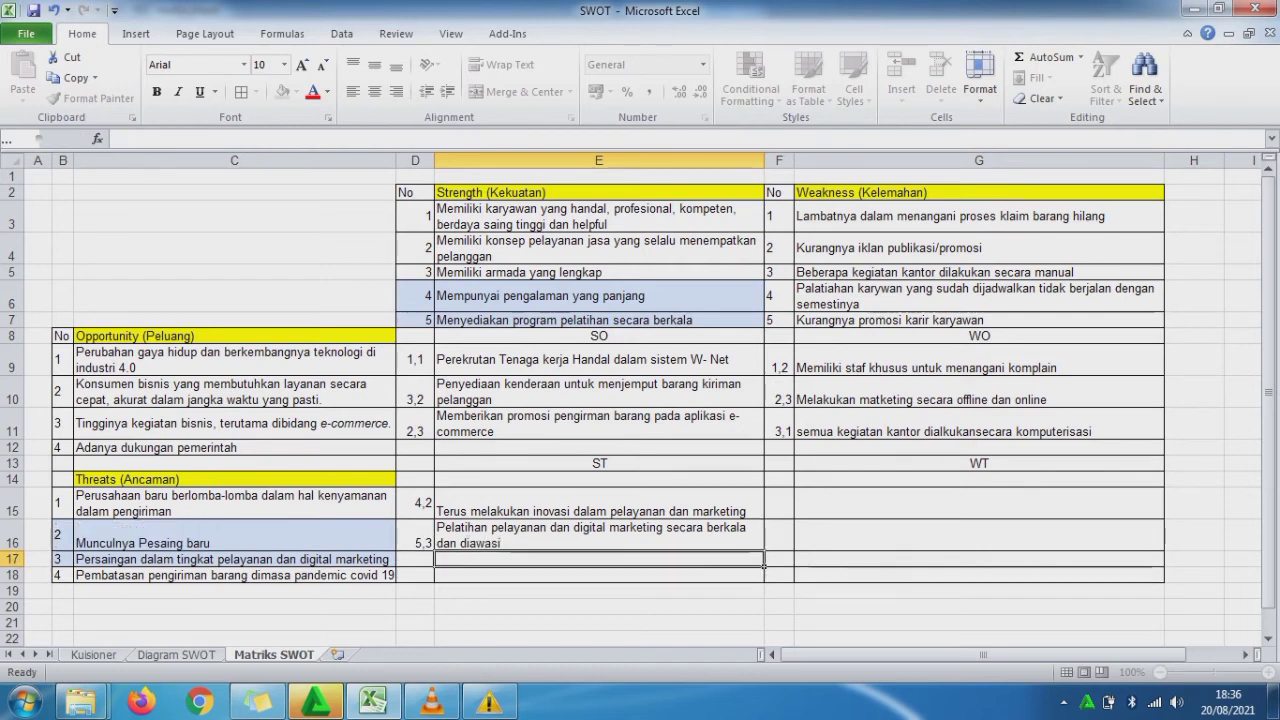
Step: Remove the fill color from strengths 4 and 5 in D6:E7 and from threats 2 and 3 in B16:C17
{"action": "key", "text": "Up"}
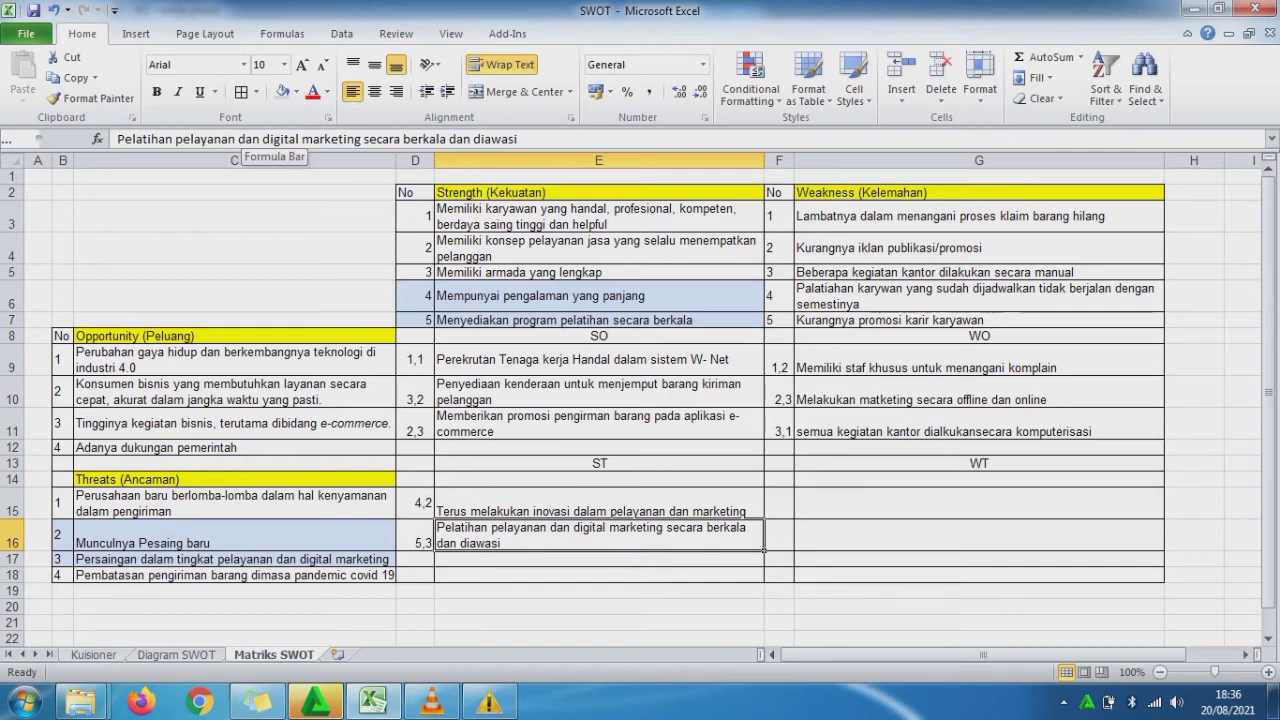
{"action": "key", "text": "Up"}
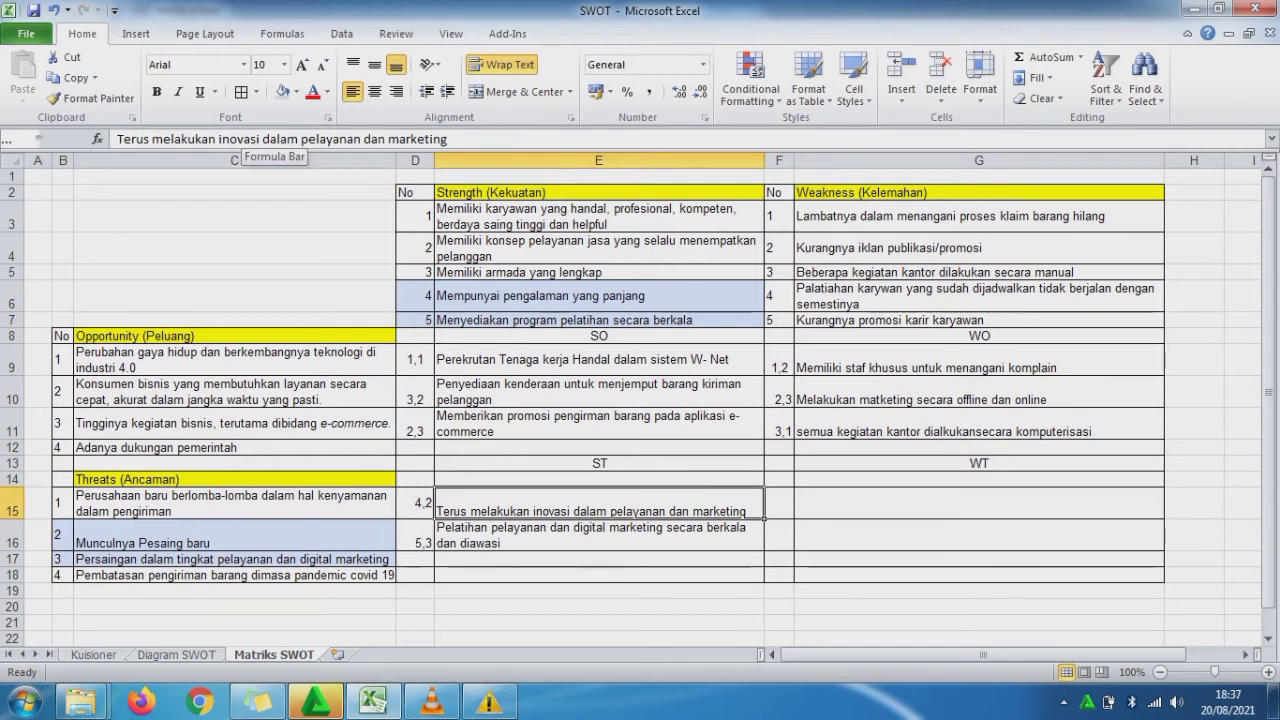
{"action": "key", "text": "Right"}
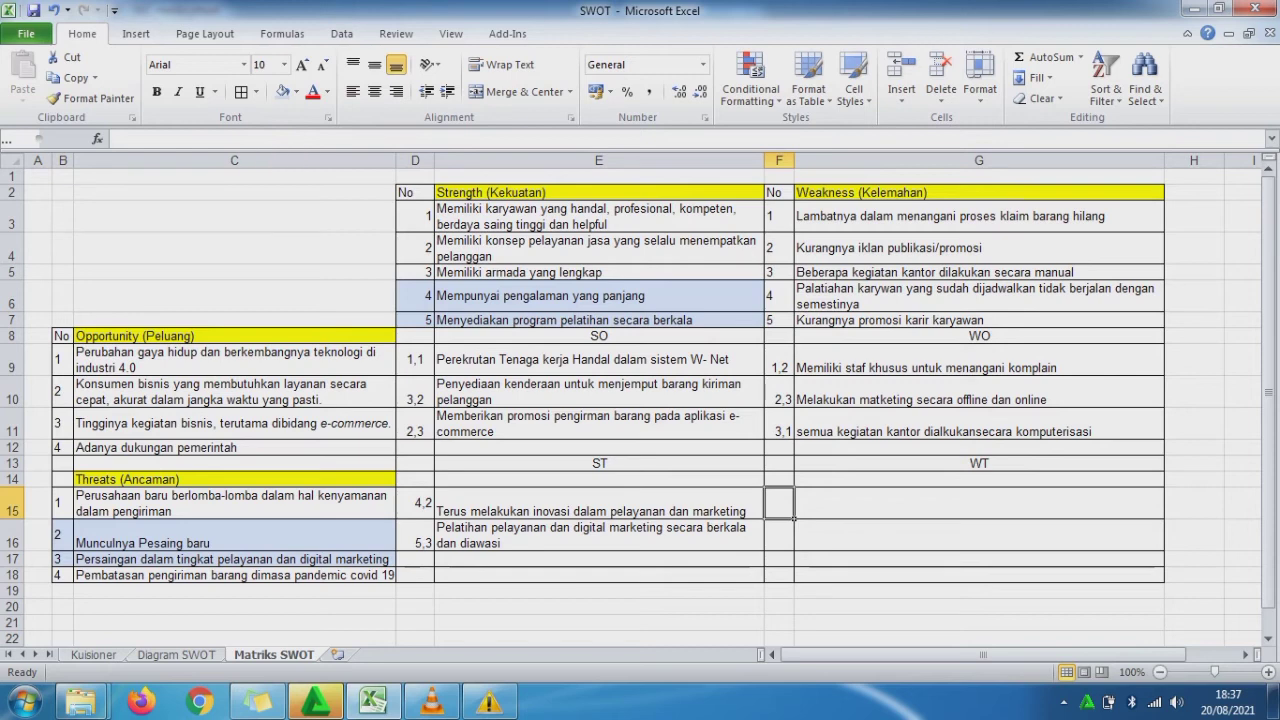
{"action": "left_click_drag", "start_coordinate": [416, 297], "coordinate": [535, 320]}
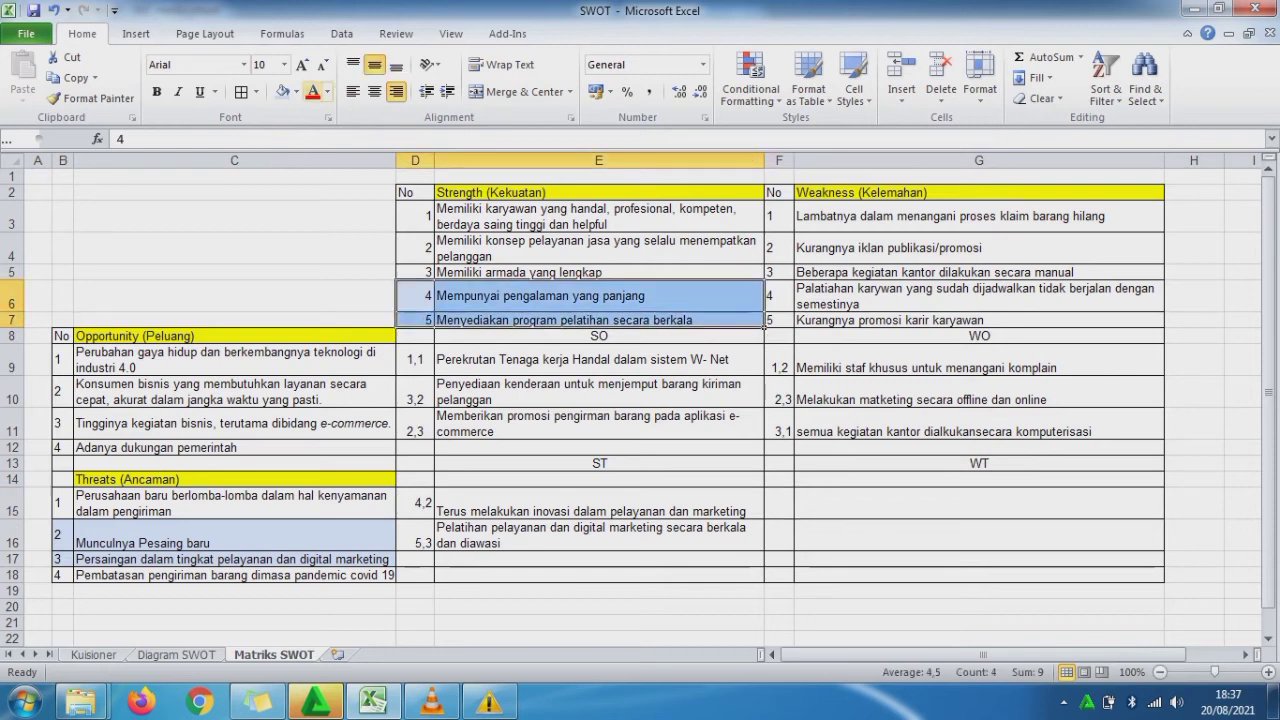
{"action": "left_click", "coordinate": [296, 91]}
{"action": "left_click", "coordinate": [318, 246]}
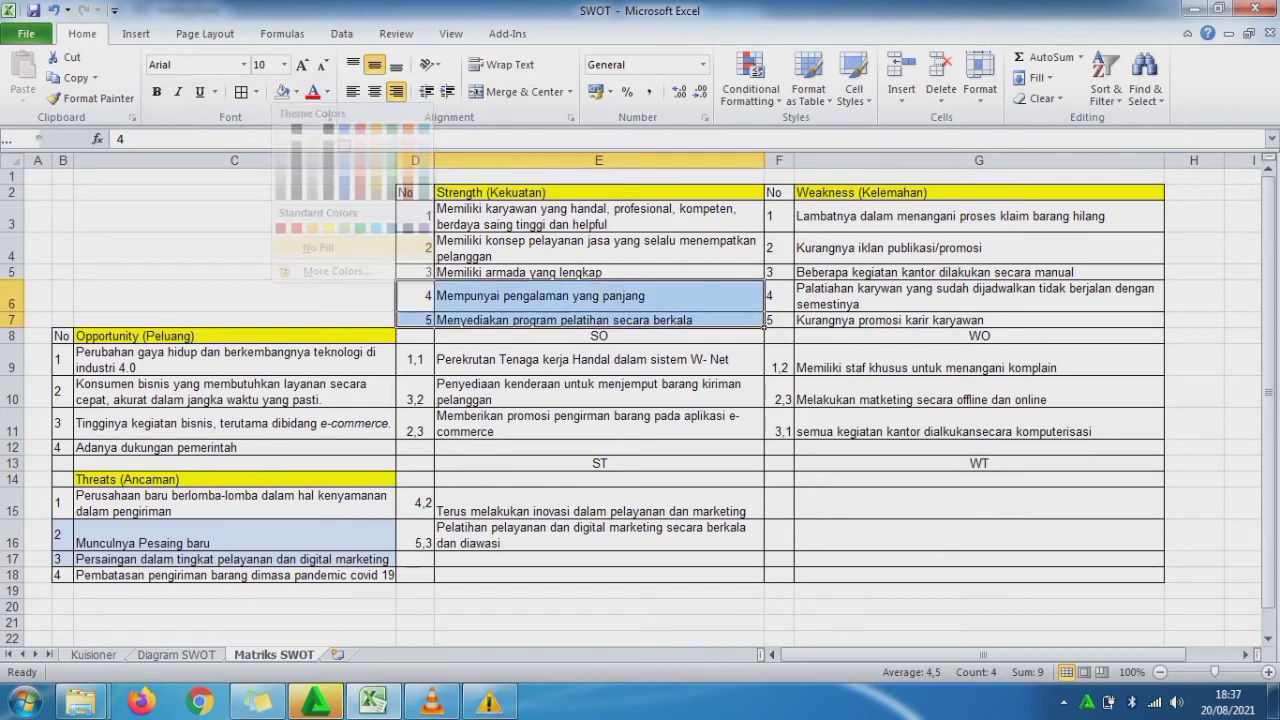
{"action": "left_click", "coordinate": [390, 545]}
{"action": "double_click", "coordinate": [393, 547]}
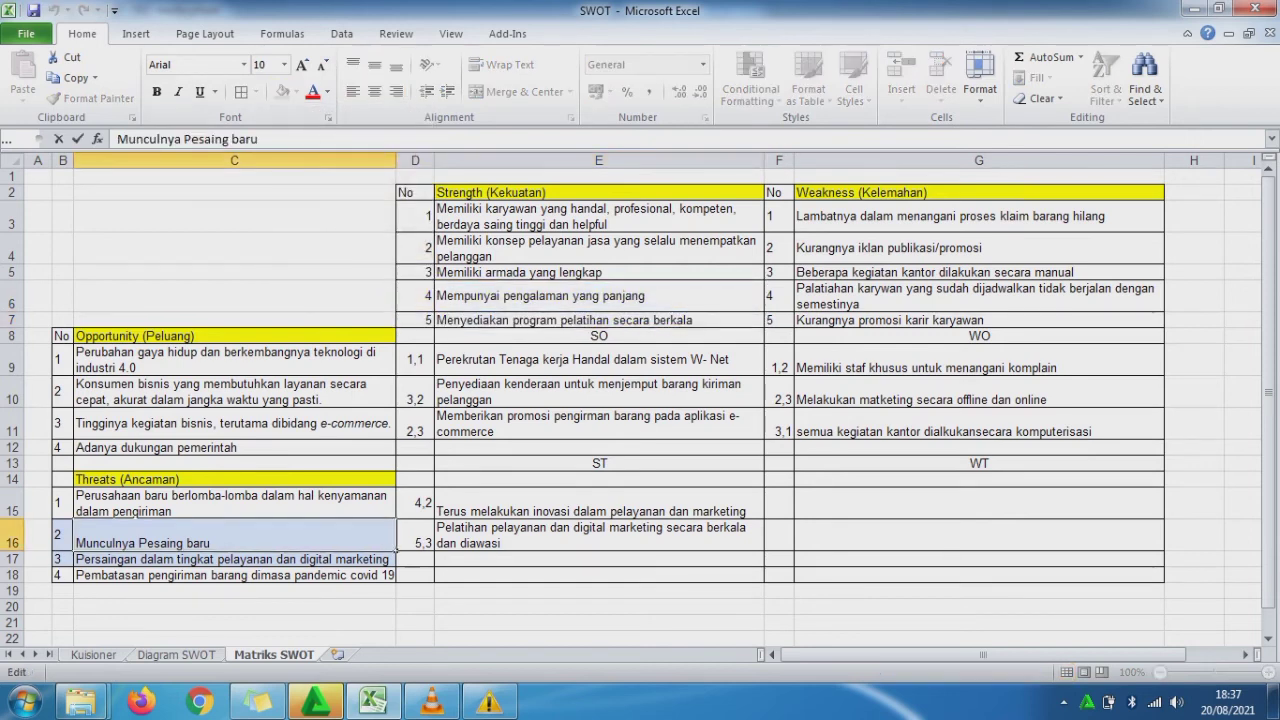
{"action": "left_click_drag", "start_coordinate": [62, 536], "coordinate": [300, 559]}
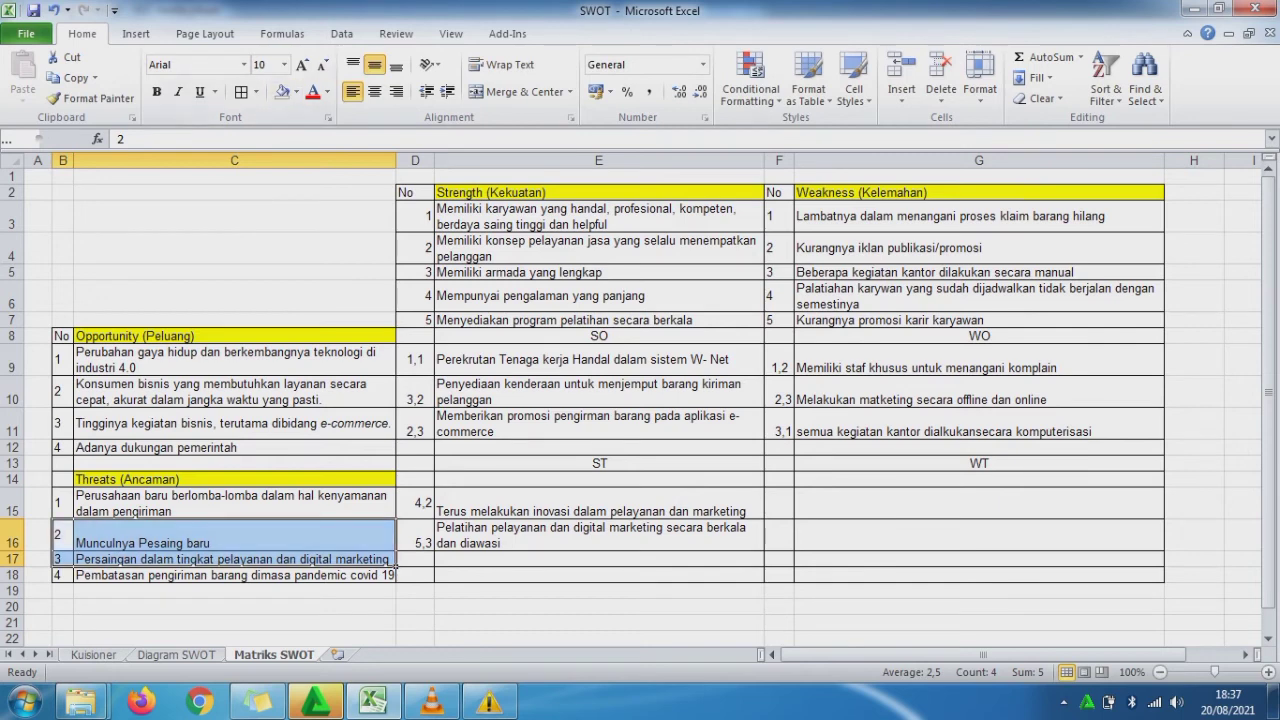
Step: Fill weakness 2 in F4:G4 and threat 4 in B18:C18 with light blue
{"action": "left_click_drag", "start_coordinate": [779, 249], "coordinate": [900, 249]}
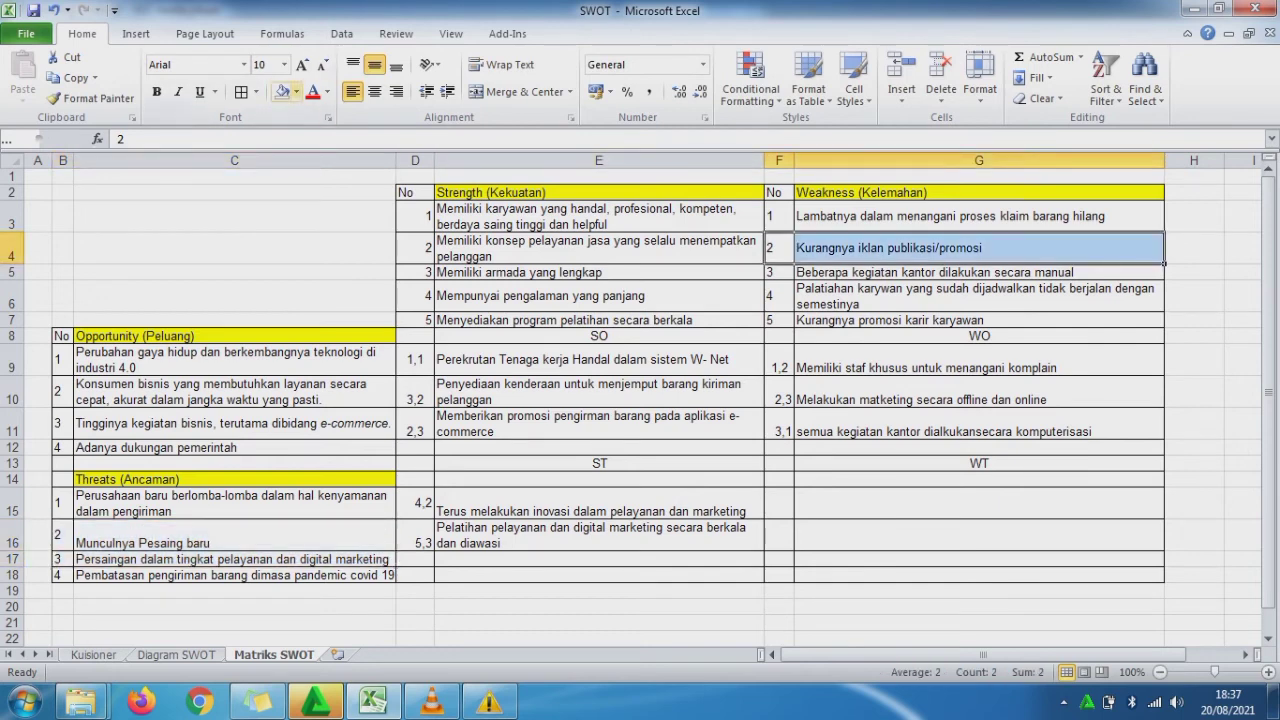
{"action": "left_click", "coordinate": [296, 92]}
{"action": "left_click", "coordinate": [343, 145]}
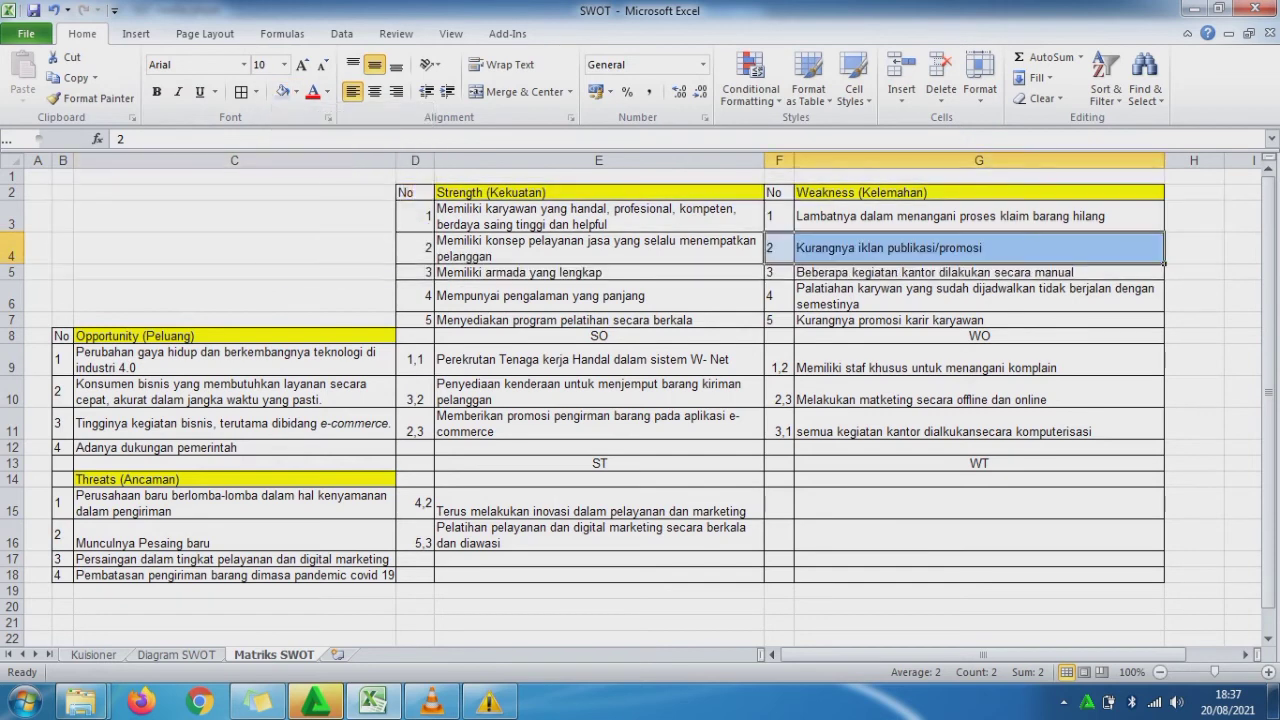
{"action": "left_click_drag", "start_coordinate": [62, 575], "coordinate": [390, 576]}
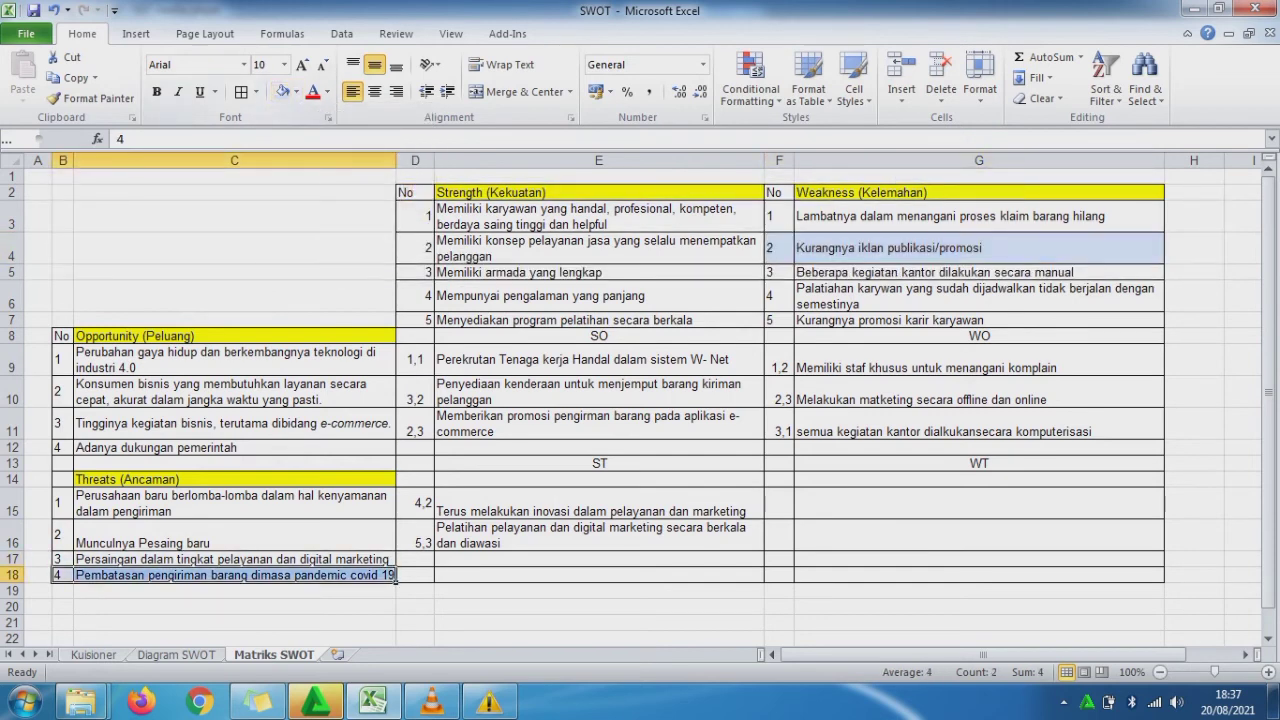
Step: Enter the first WT factor combination 2,4 in F15
{"action": "left_click", "coordinate": [779, 503]}
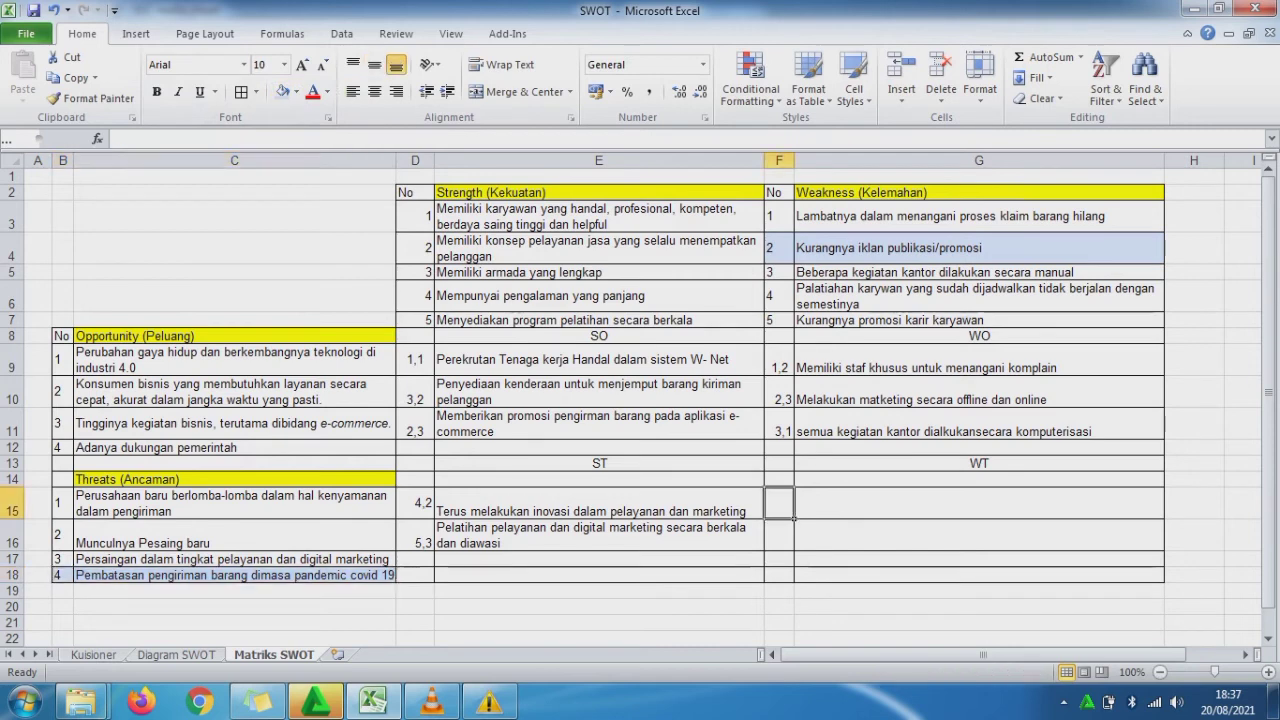
{"action": "type", "text": "2,4"}
{"action": "key", "text": "Return"}
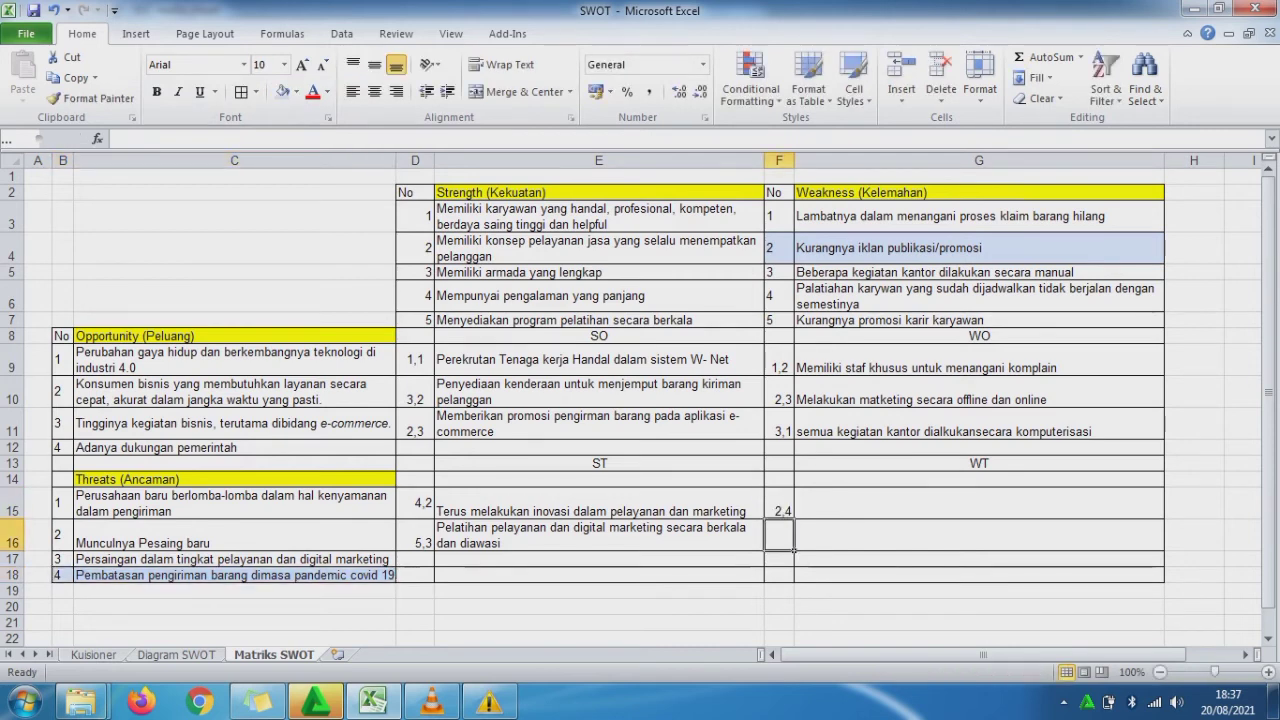
Step: Enter the first WT strategy "Memberikan promosi biaya karantina pada saat pengiriman Covid -19" in G15
{"action": "key", "text": "Up"}
{"action": "key", "text": "Right"}
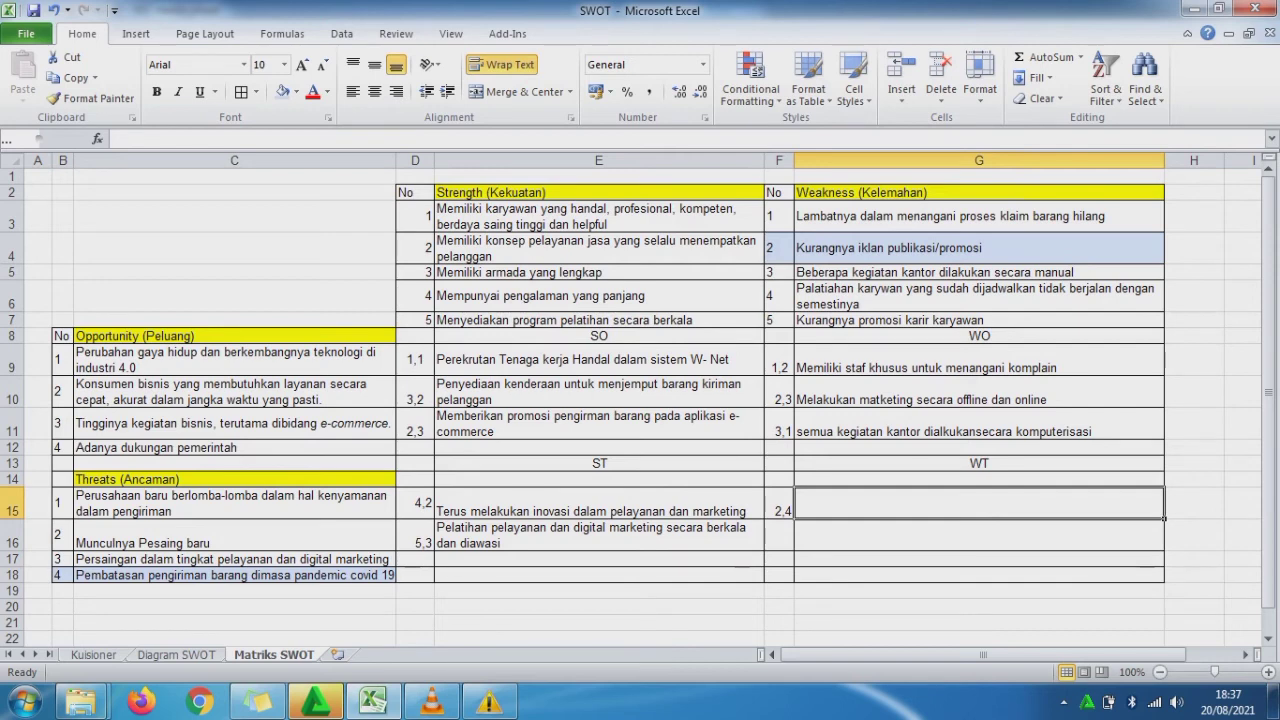
{"action": "type", "text": "Mem"}
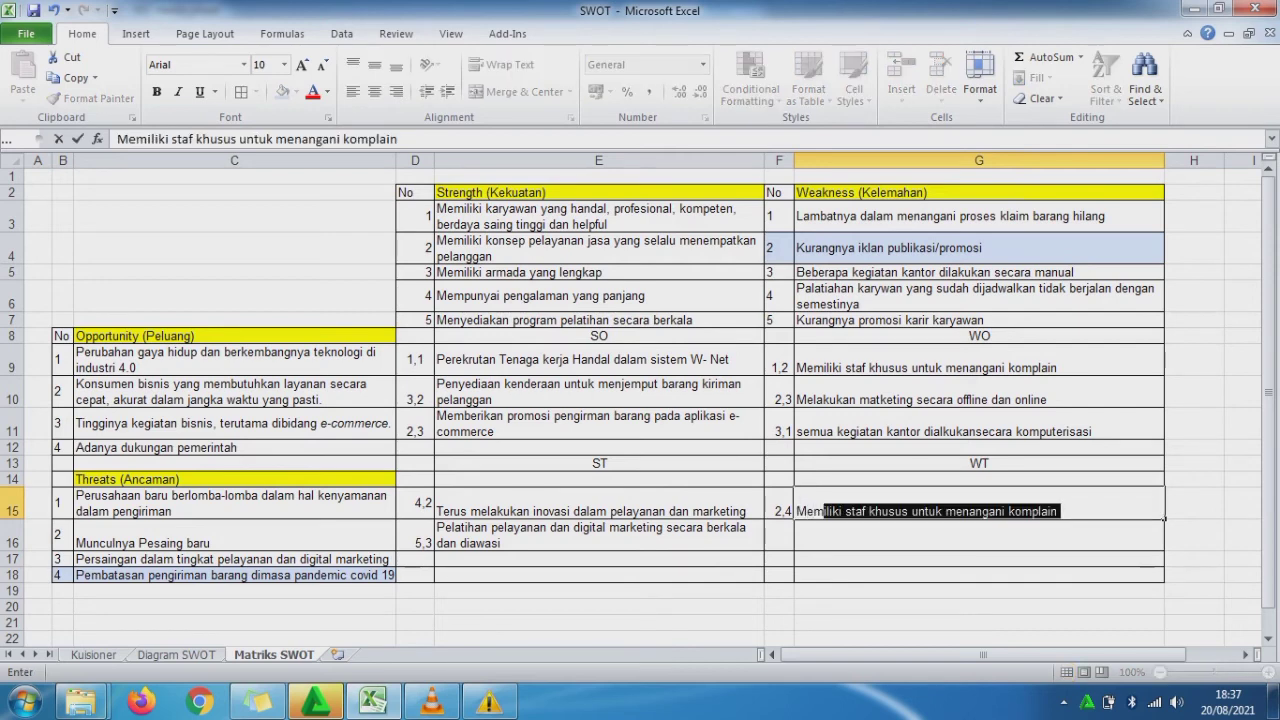
{"action": "type", "text": "berika"}
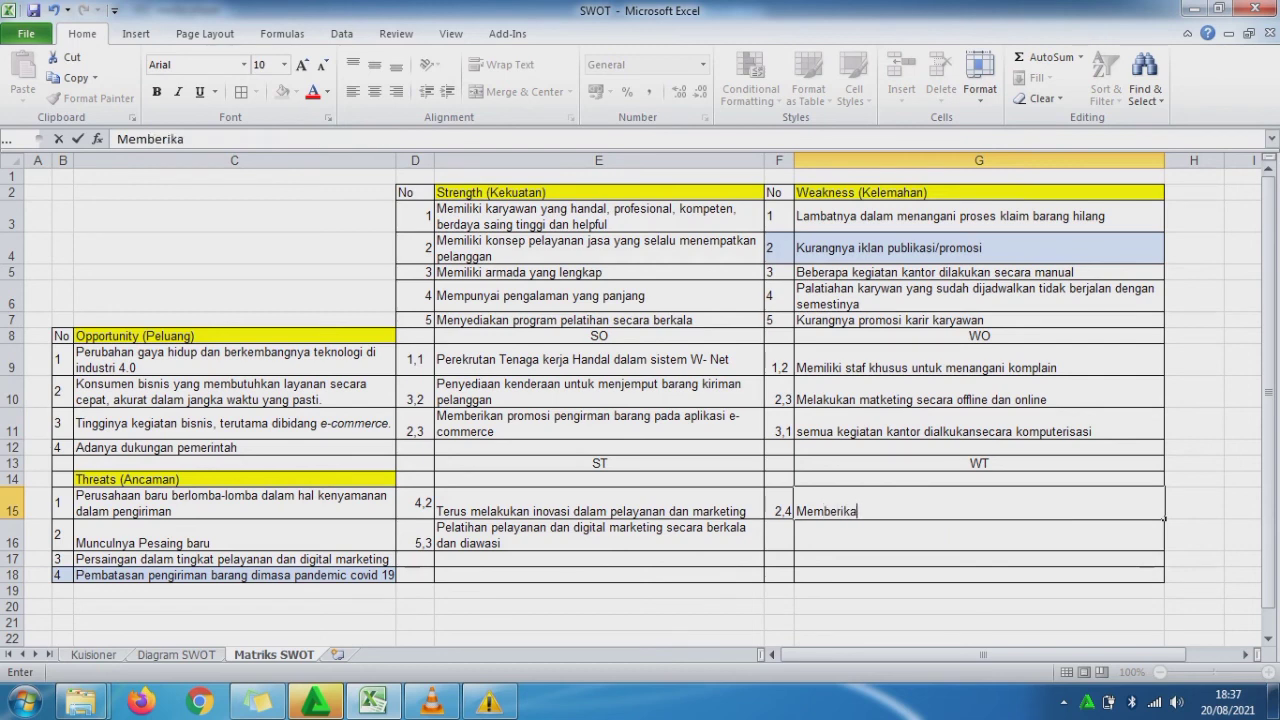
{"action": "type", "text": "n promosi "}
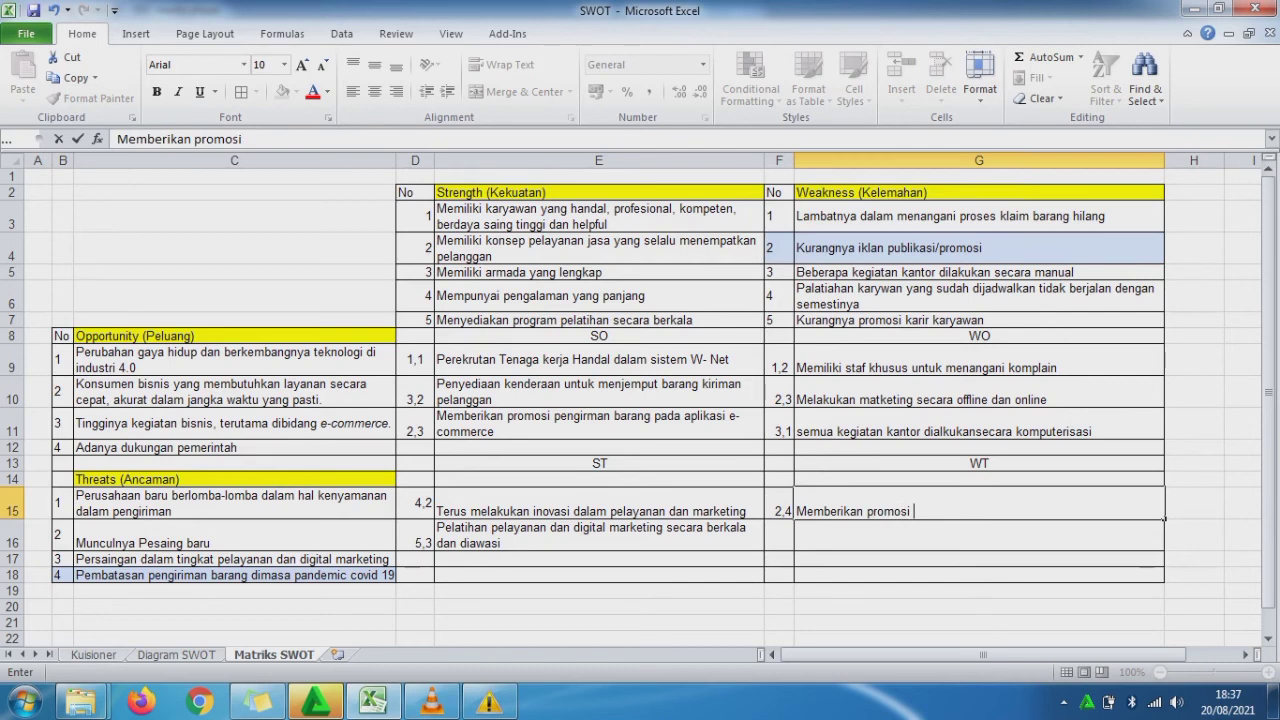
{"action": "type", "text": "biaya ka"}
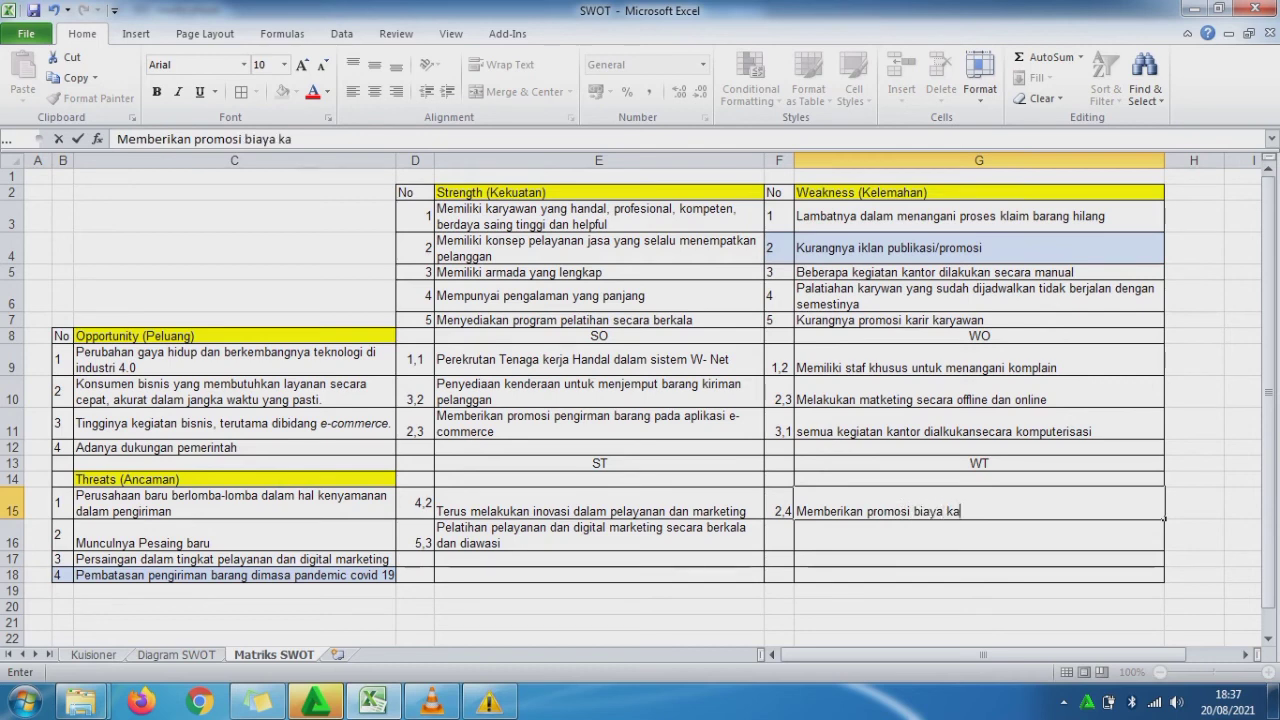
{"action": "type", "text": "rantina"}
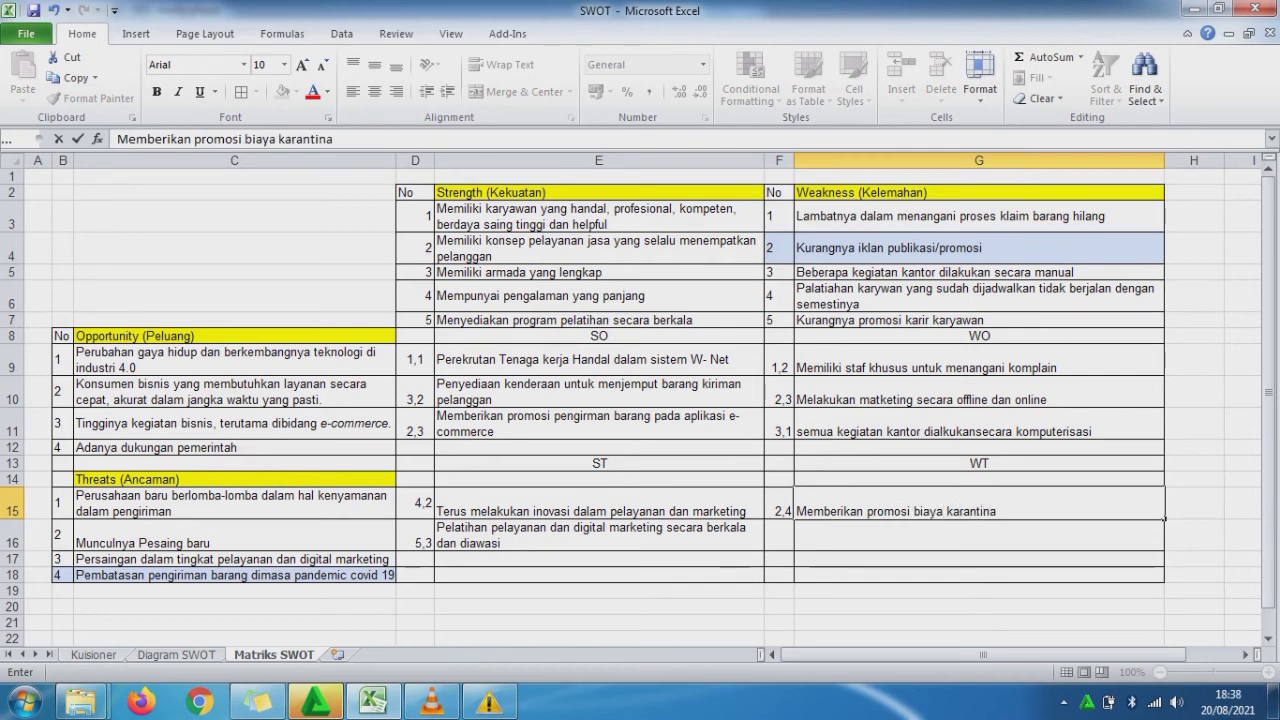
{"action": "type", "text": " pada saat pengirmman"}
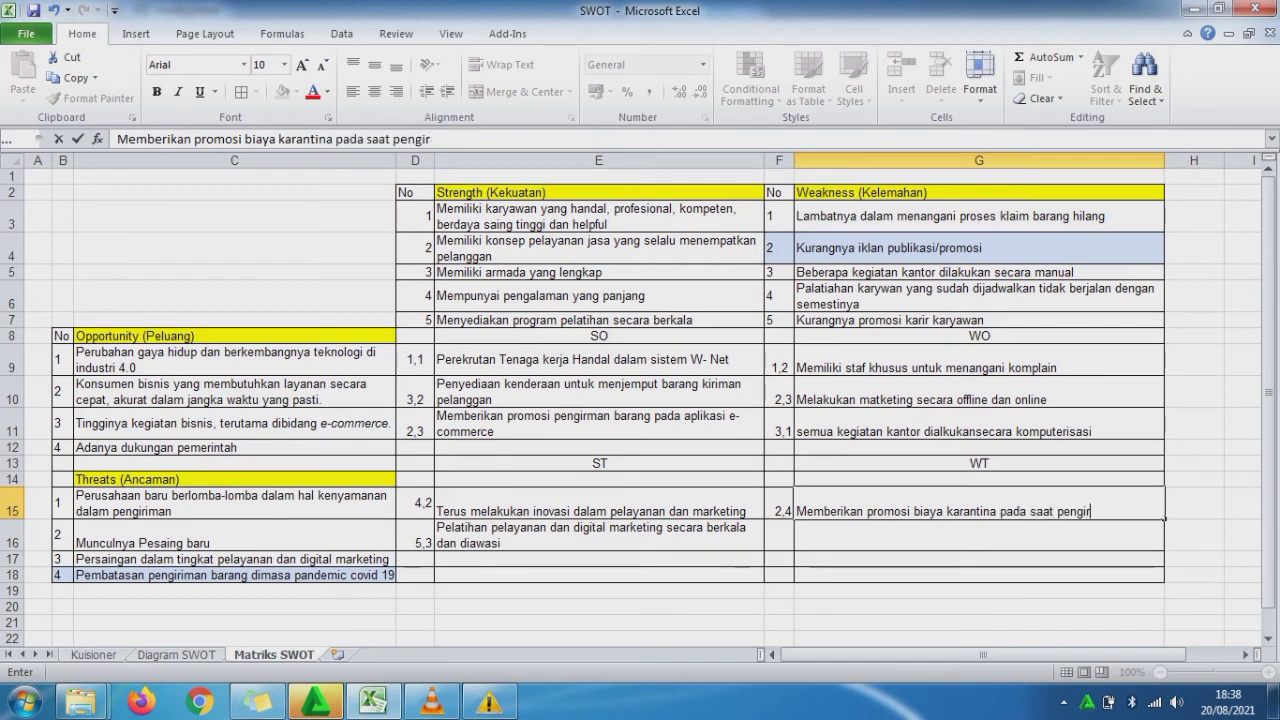
{"action": "key", "text": "BackSpace"}
{"action": "key", "text": "BackSpace"}
{"action": "key", "text": "BackSpace"}
{"action": "key", "text": "BackSpace"}
{"action": "type", "text": "iman C"}
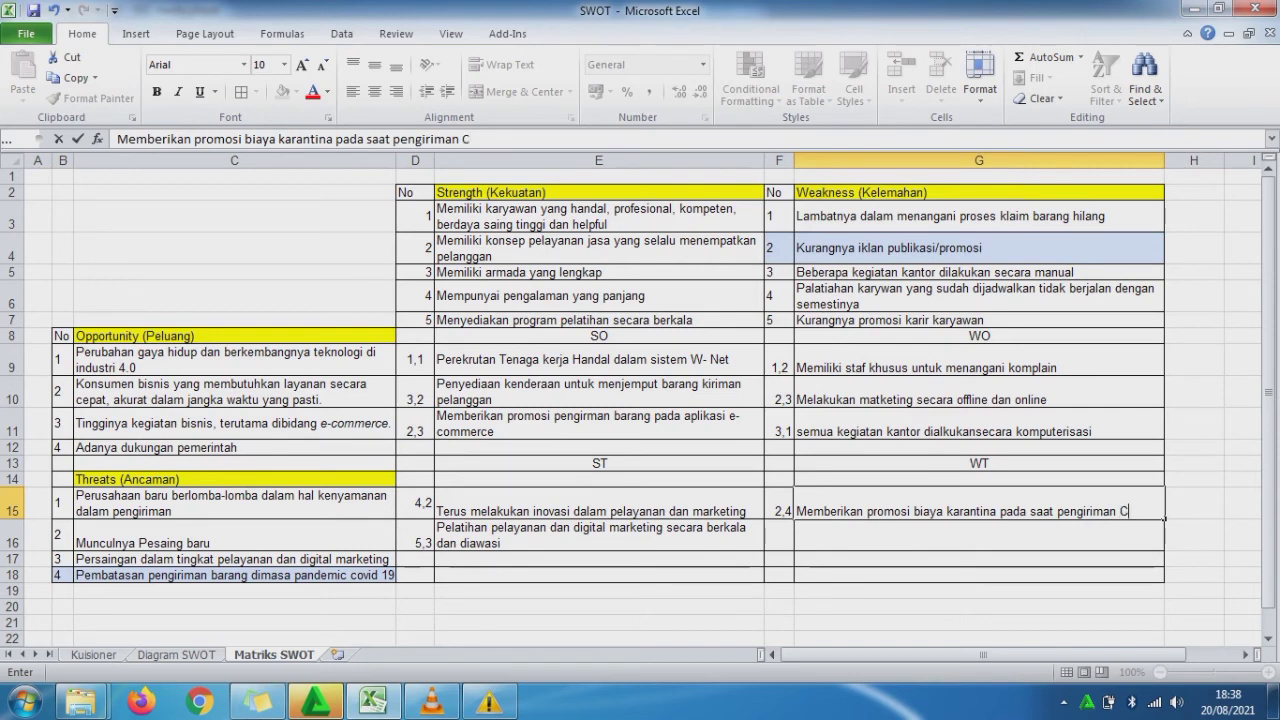
{"action": "type", "text": "ovid - 19"}
{"action": "key", "text": "Return"}
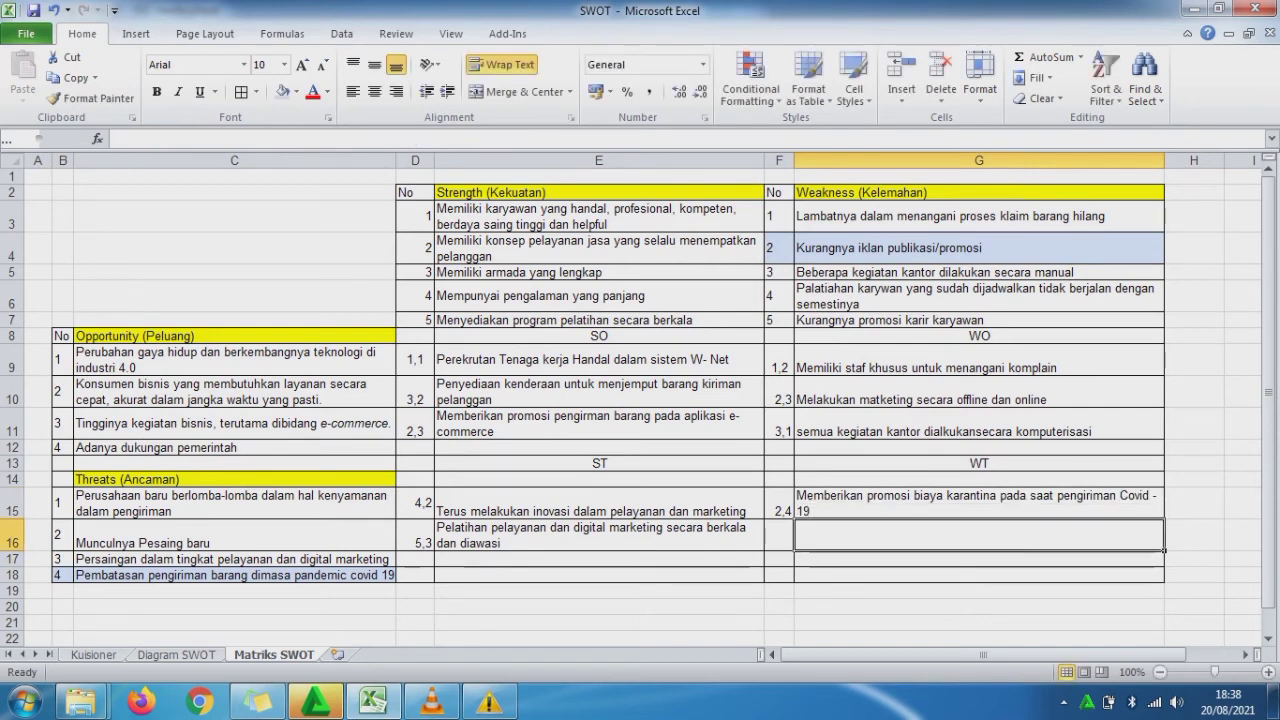
{"action": "left_click", "coordinate": [979, 503]}
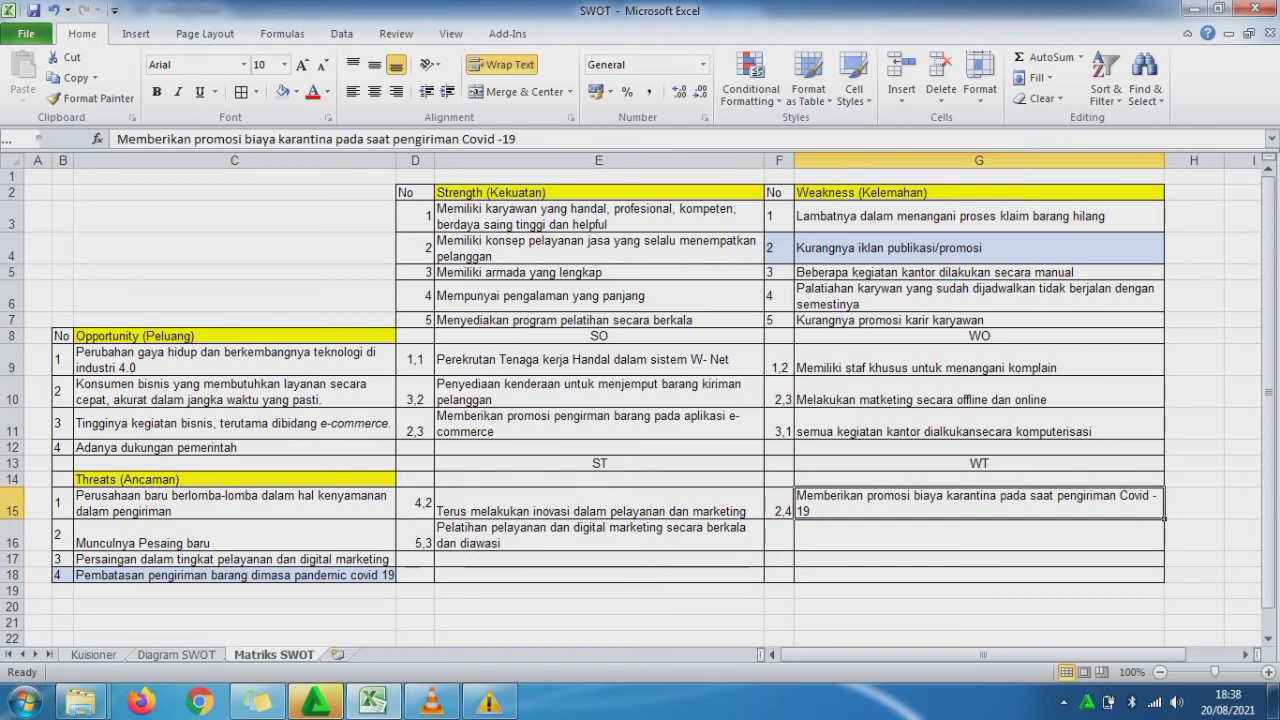
Step: Fill weakness 5 in F7:G7 and threat 1 in B15:C15 with the same light blue
{"action": "left_click_drag", "start_coordinate": [779, 320], "coordinate": [900, 320]}
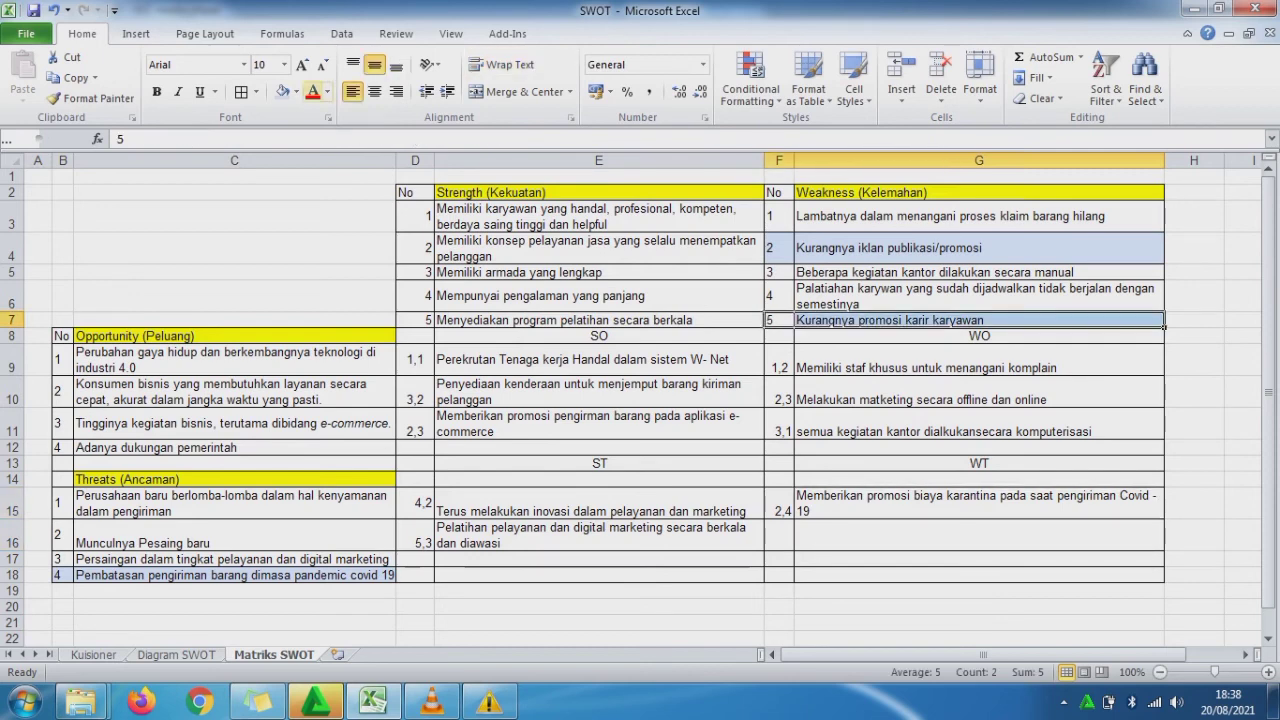
{"action": "left_click", "coordinate": [283, 92]}
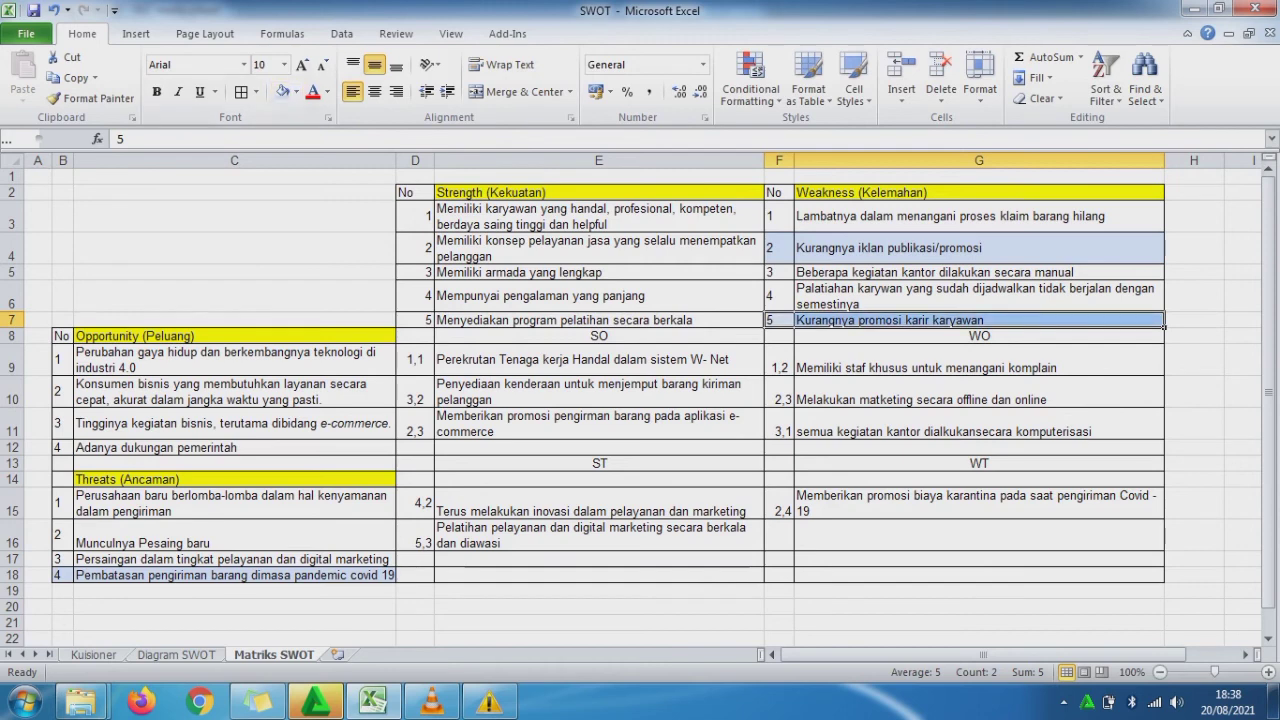
{"action": "left_click_drag", "start_coordinate": [62, 503], "coordinate": [234, 503]}
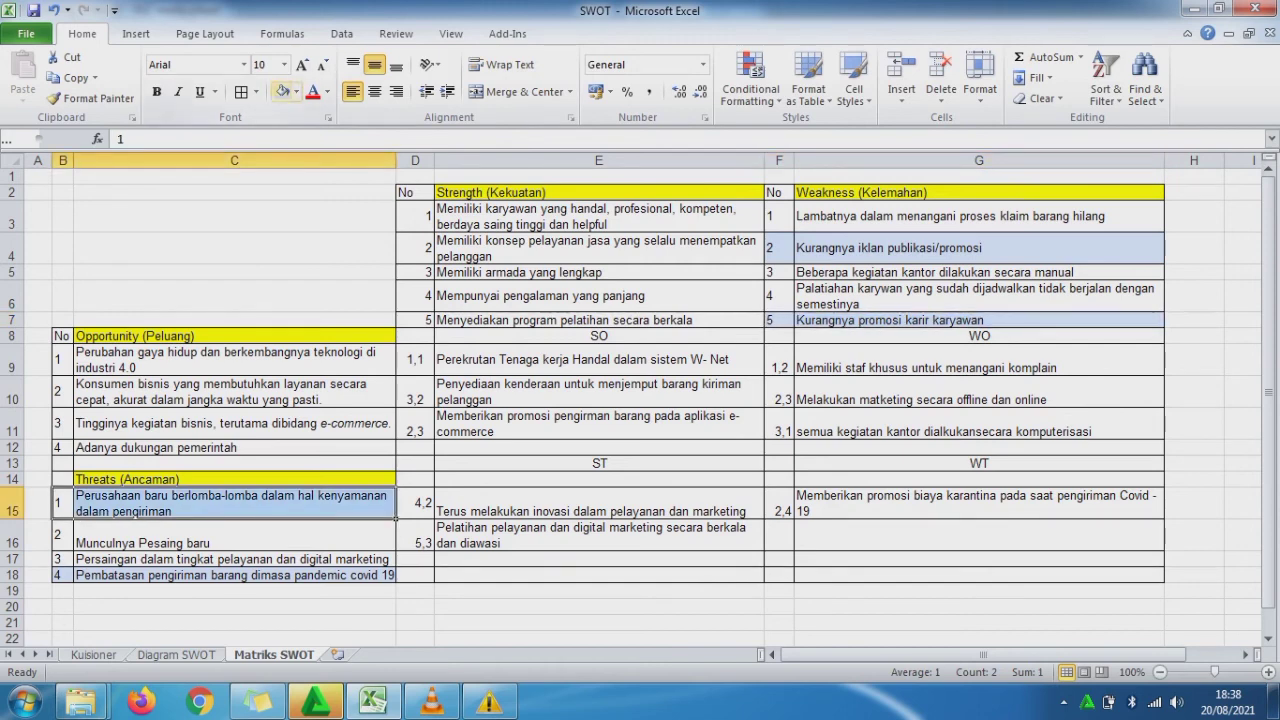
{"action": "left_click", "coordinate": [283, 92]}
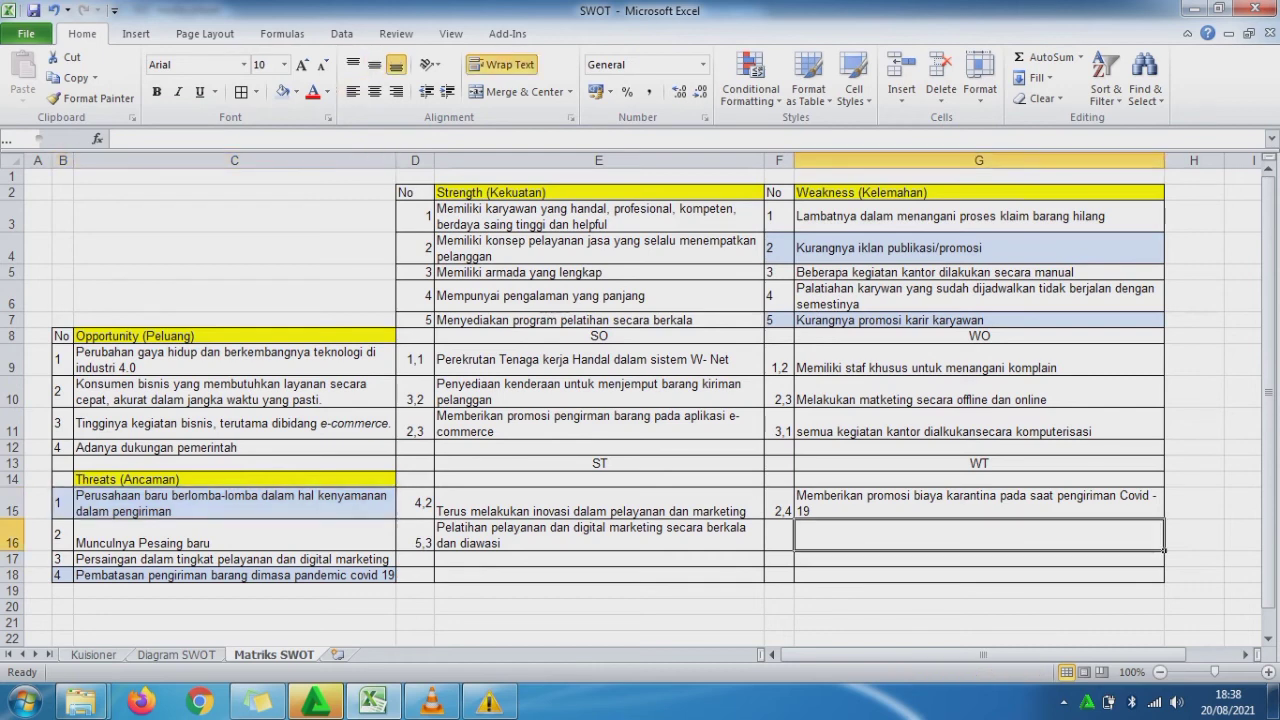
Step: Enter the second WT strategy "Memberikan penghargaan pada karyawan yang berprestasi untuk meningkatkan produkstivitas karyawan" in G16
{"action": "type", "text": "Memberi"}
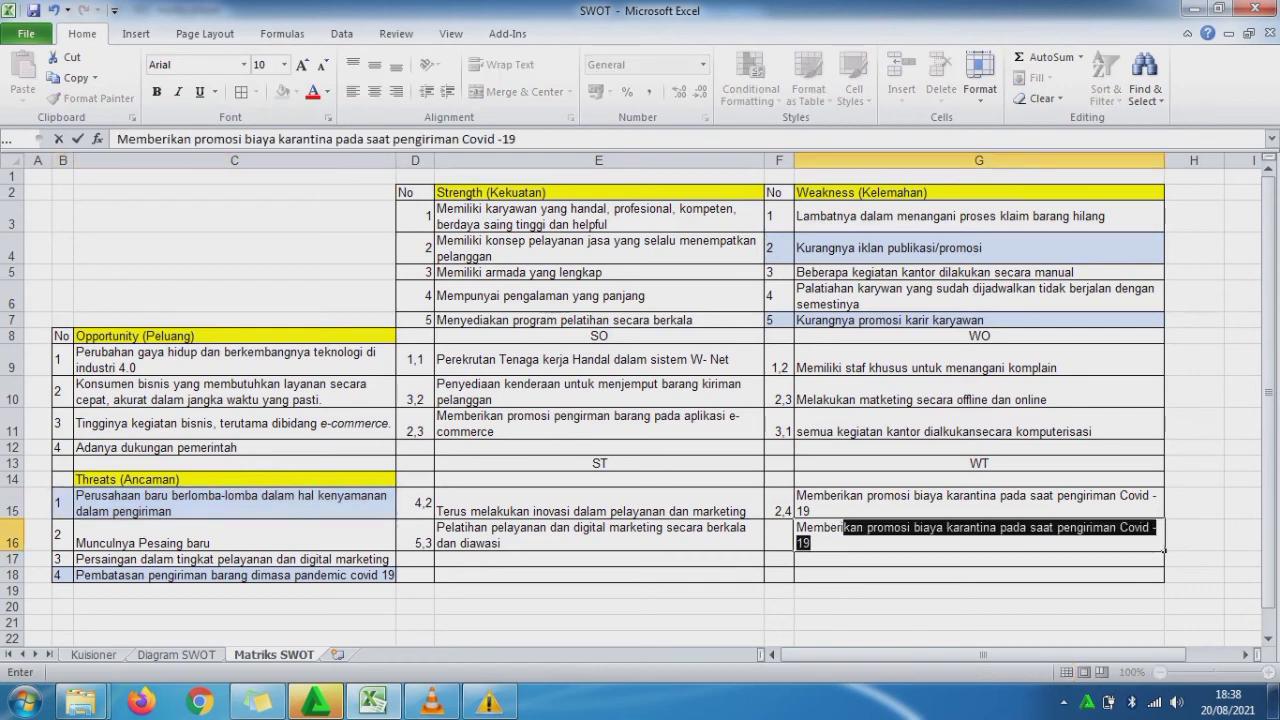
{"action": "type", "text": "kan pengha"}
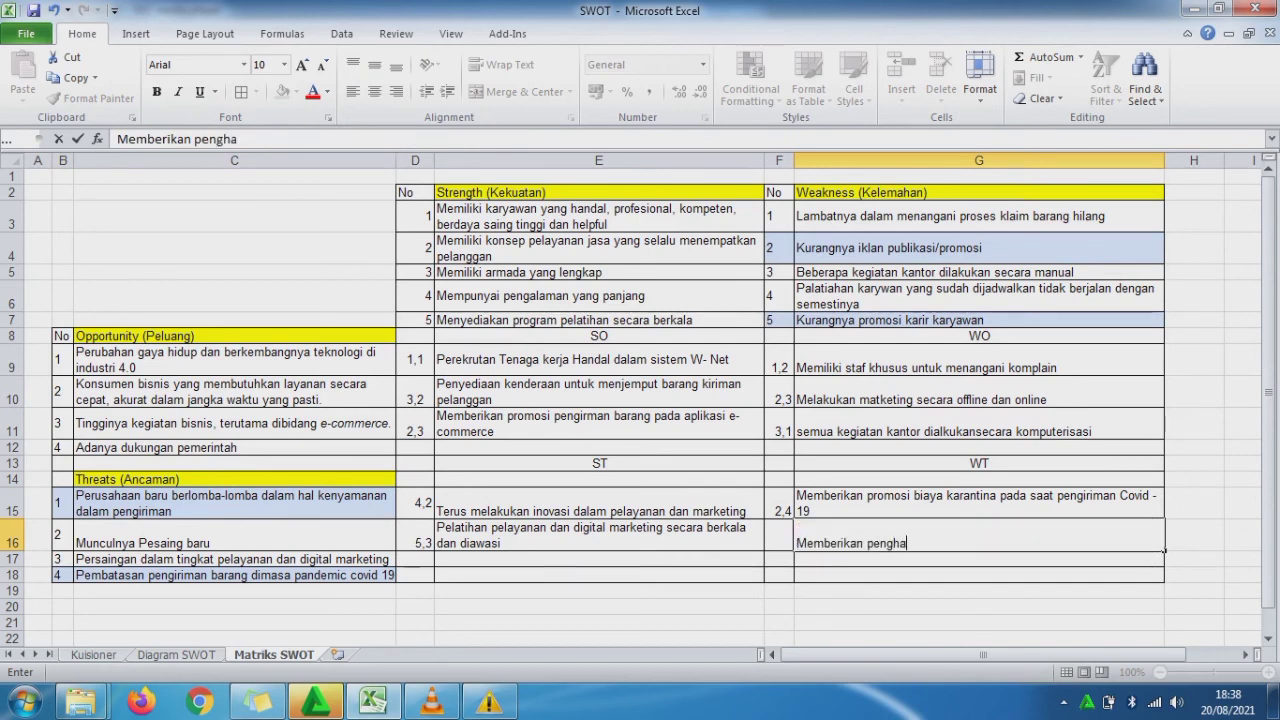
{"action": "type", "text": "rgaan pada ka"}
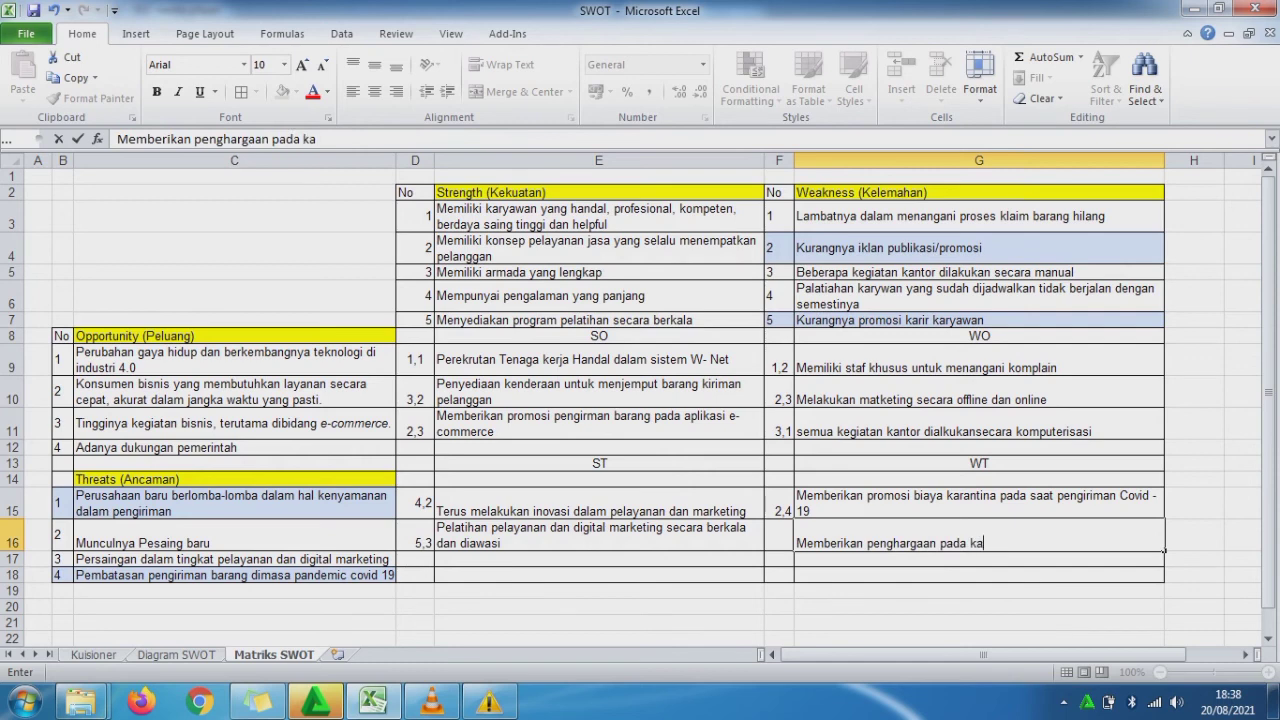
{"action": "type", "text": "ryawan yang"}
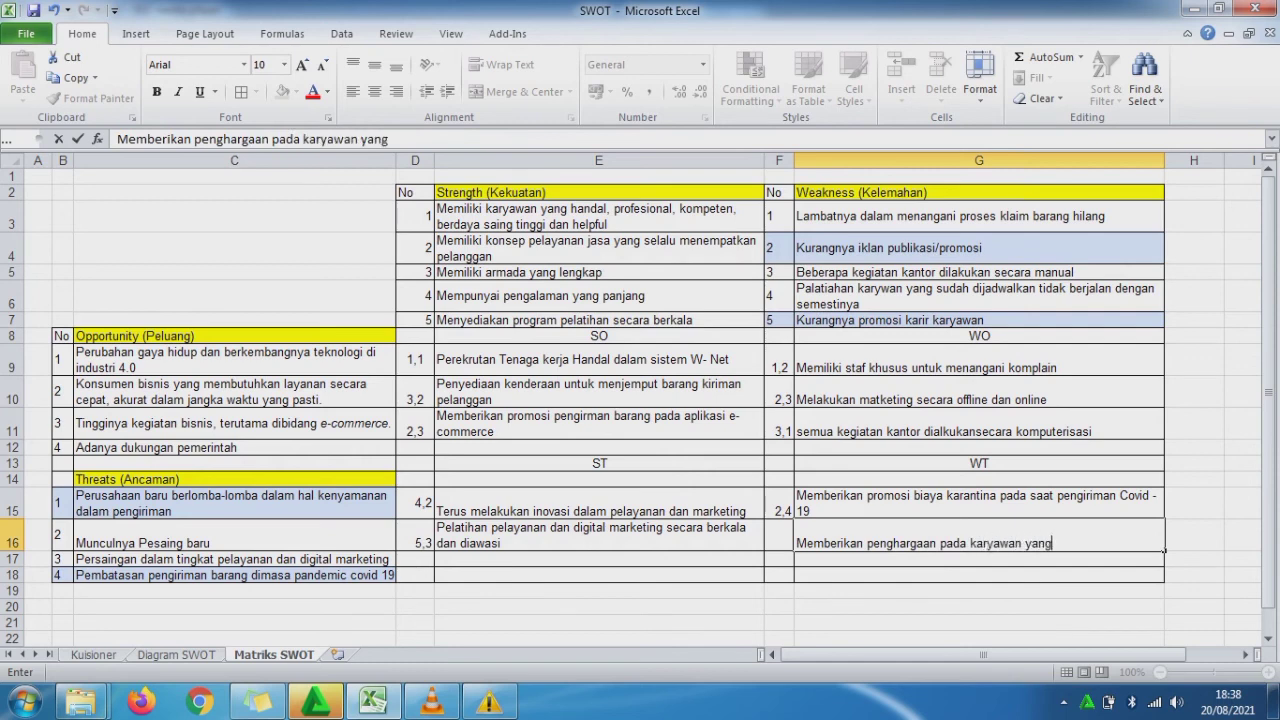
{"action": "type", "text": " berprestasi"}
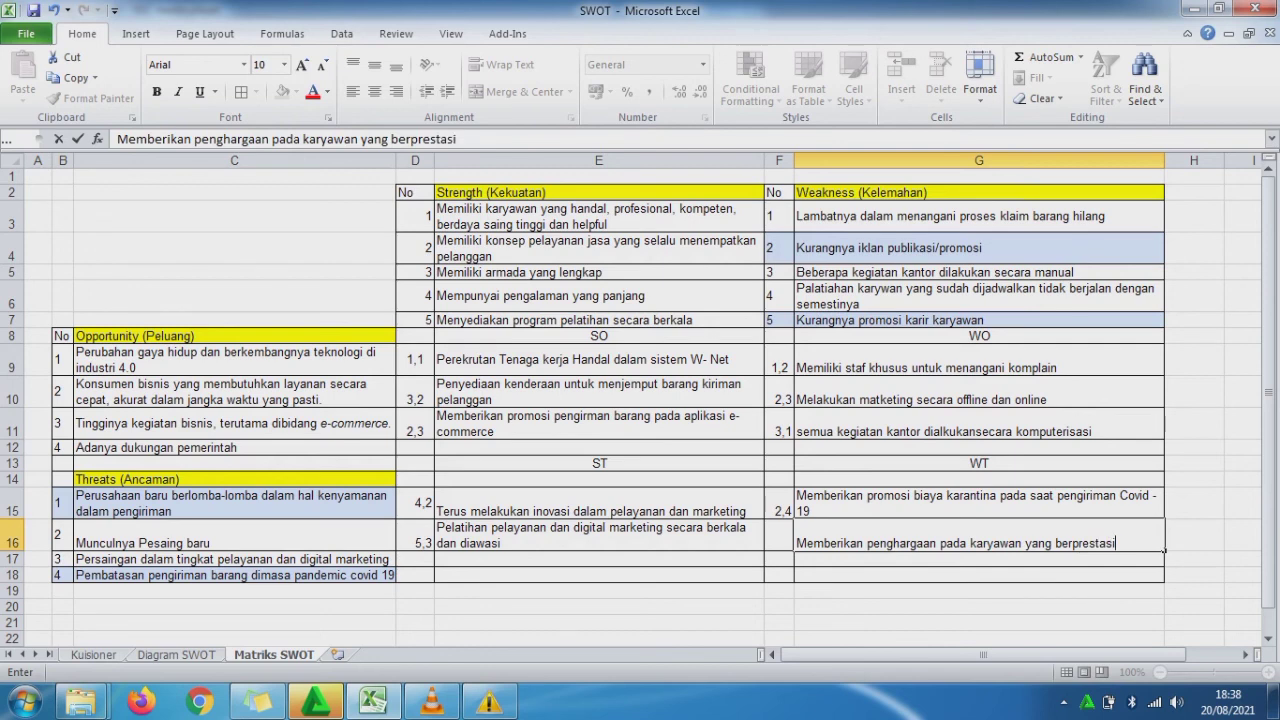
{"action": "type", "text": " untuk meningkatkan"}
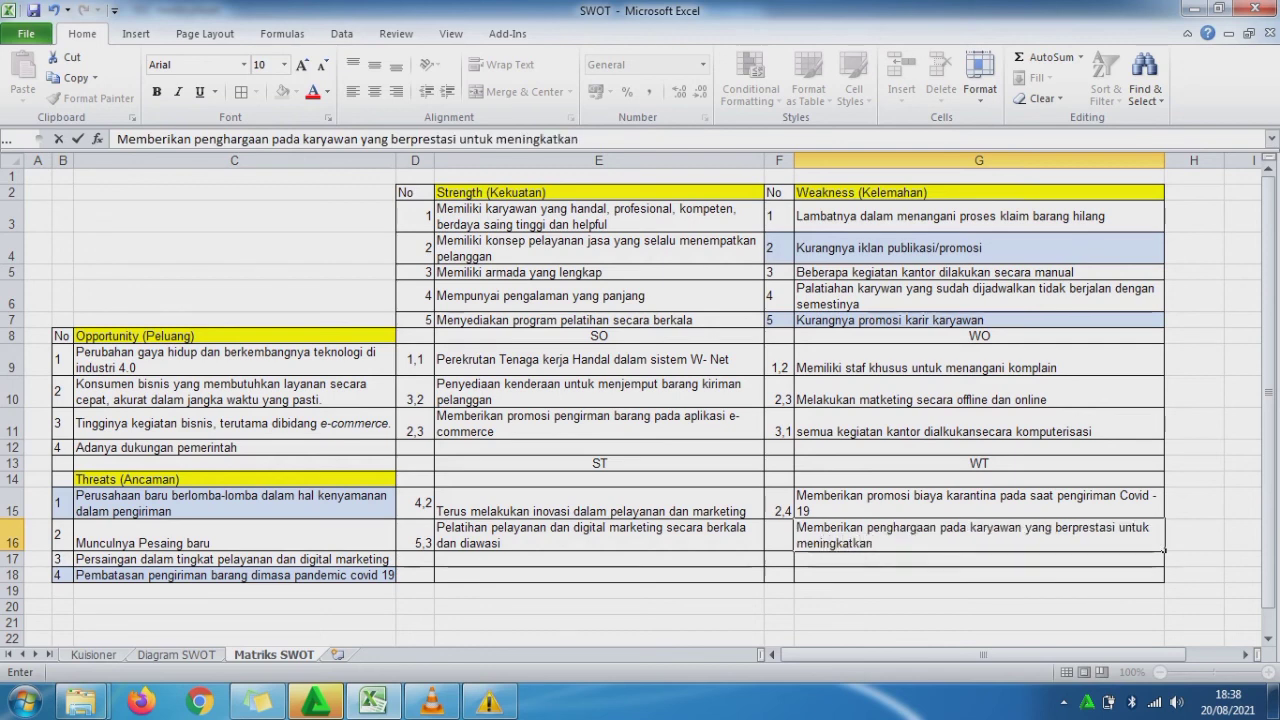
{"action": "type", "text": " produksti"}
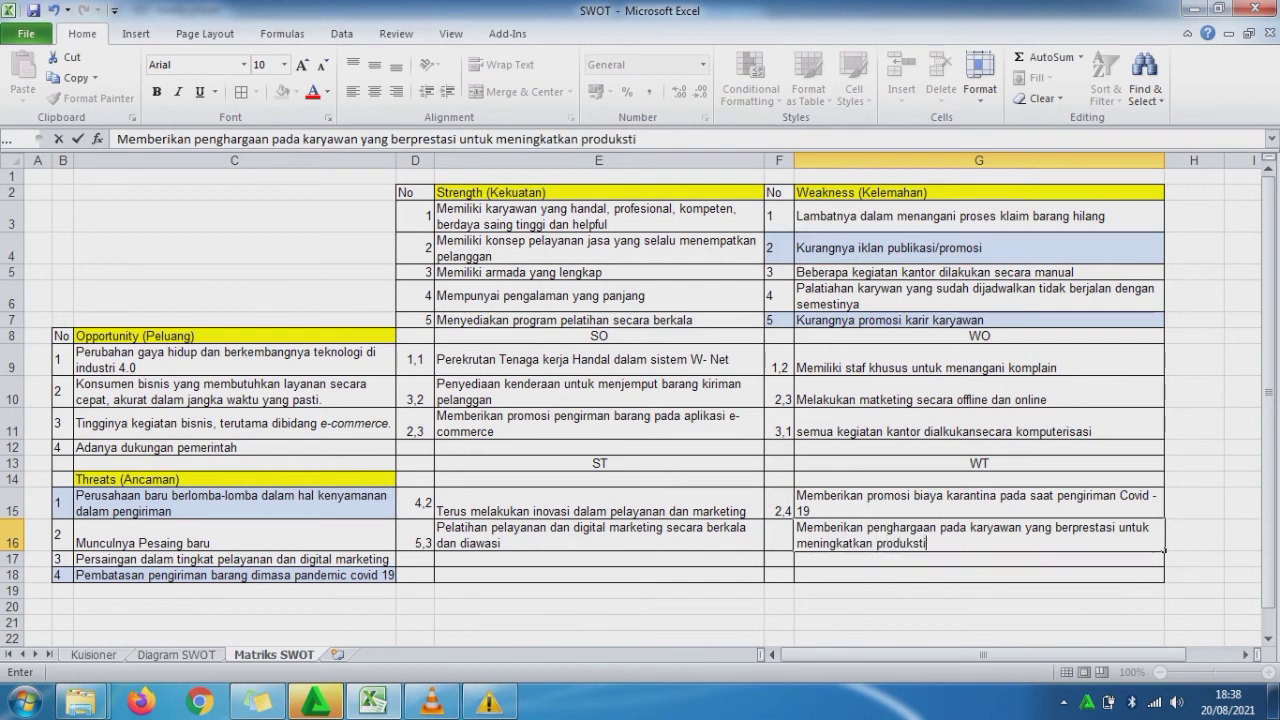
{"action": "type", "text": "vitas ka"}
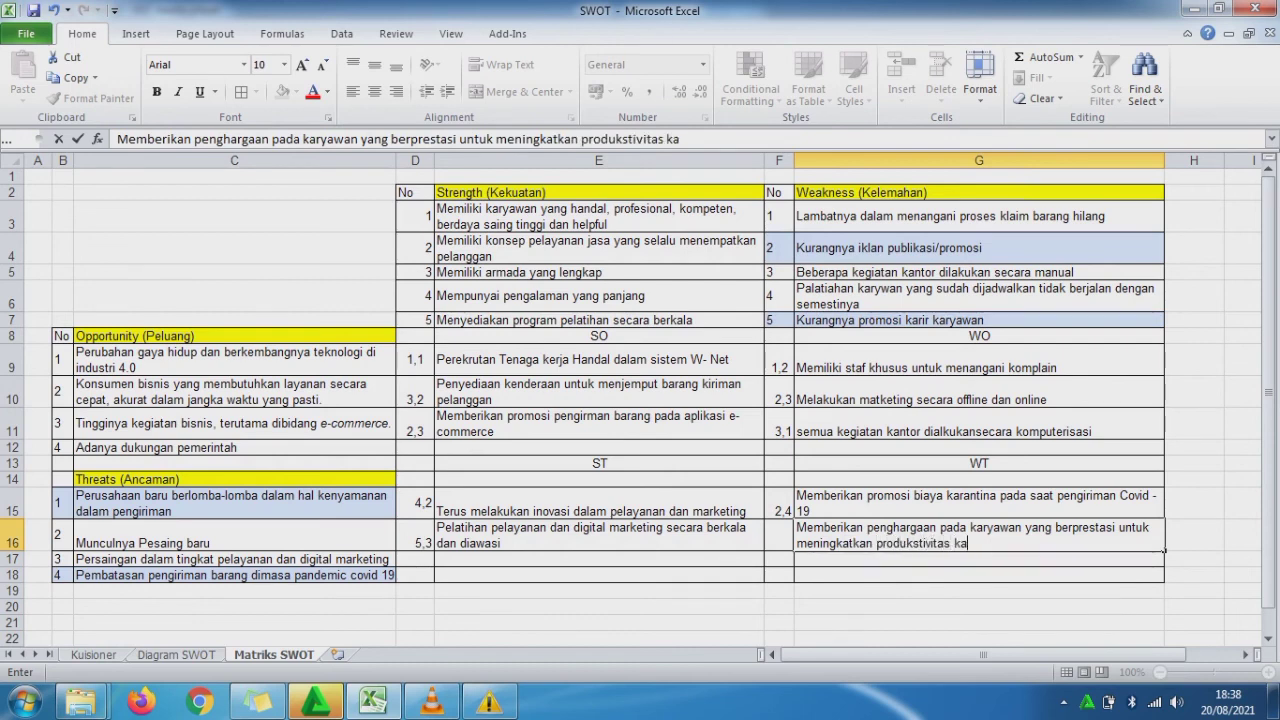
{"action": "type", "text": "ryawan"}
{"action": "key", "text": "Return"}
{"action": "key", "text": "Up"}
{"action": "key", "text": "Left"}
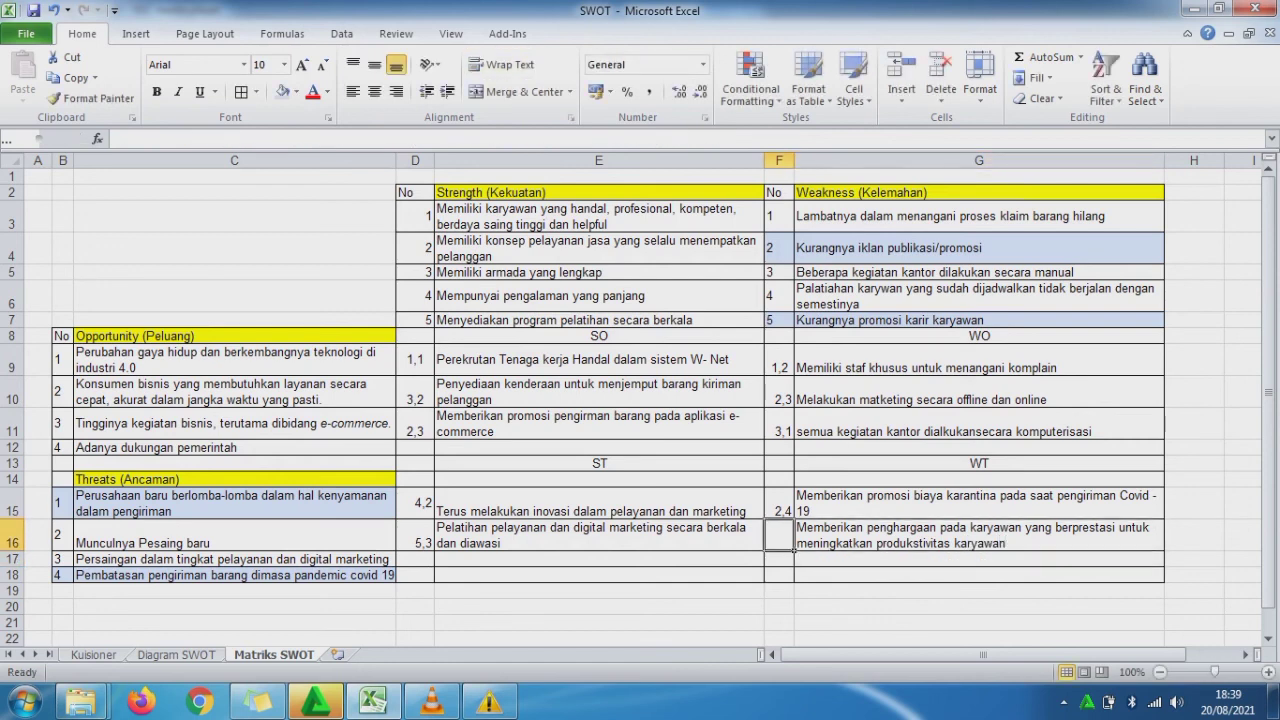
Step: Enter the second WT factor combination 5,1 in F16
{"action": "type", "text": "5,1"}
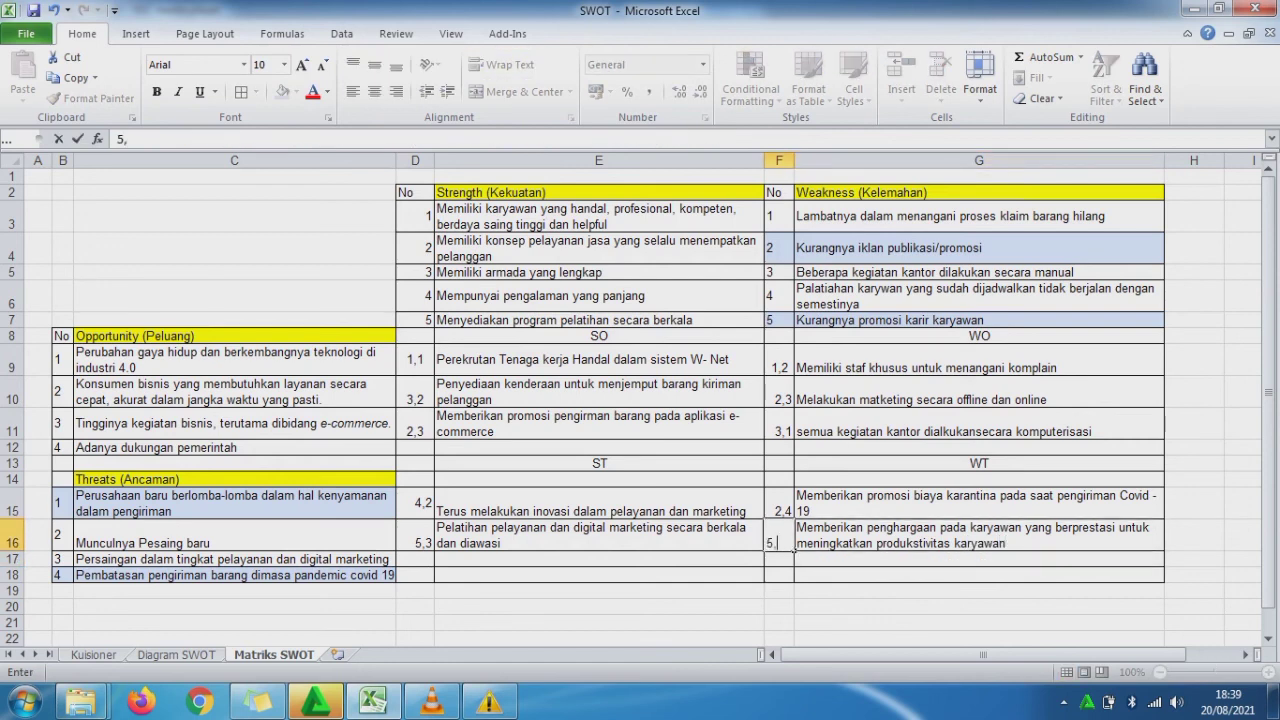
{"action": "left_click", "coordinate": [792, 547]}
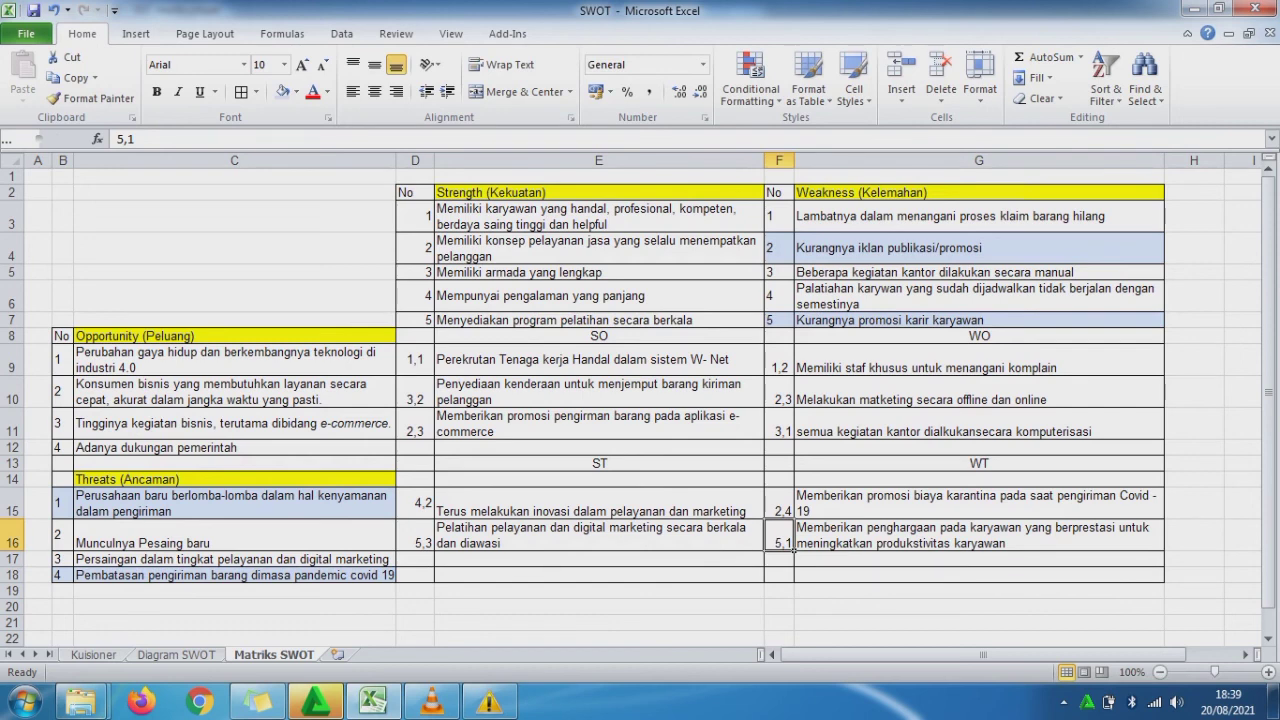
Step: Remove the fill color from weaknesses 2 to 5 in F4:G7 and from all threats in B15:C18
{"action": "left_click_drag", "start_coordinate": [779, 248], "coordinate": [1100, 320]}
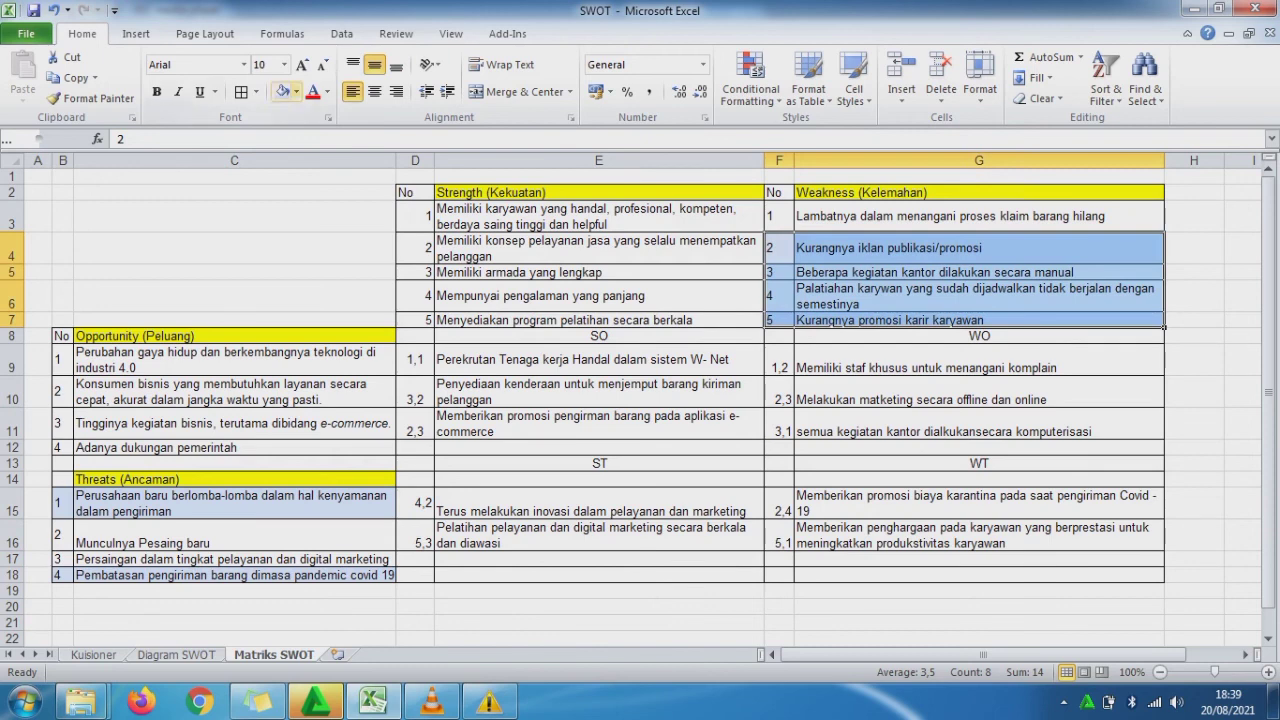
{"action": "left_click", "coordinate": [296, 91]}
{"action": "left_click", "coordinate": [318, 247]}
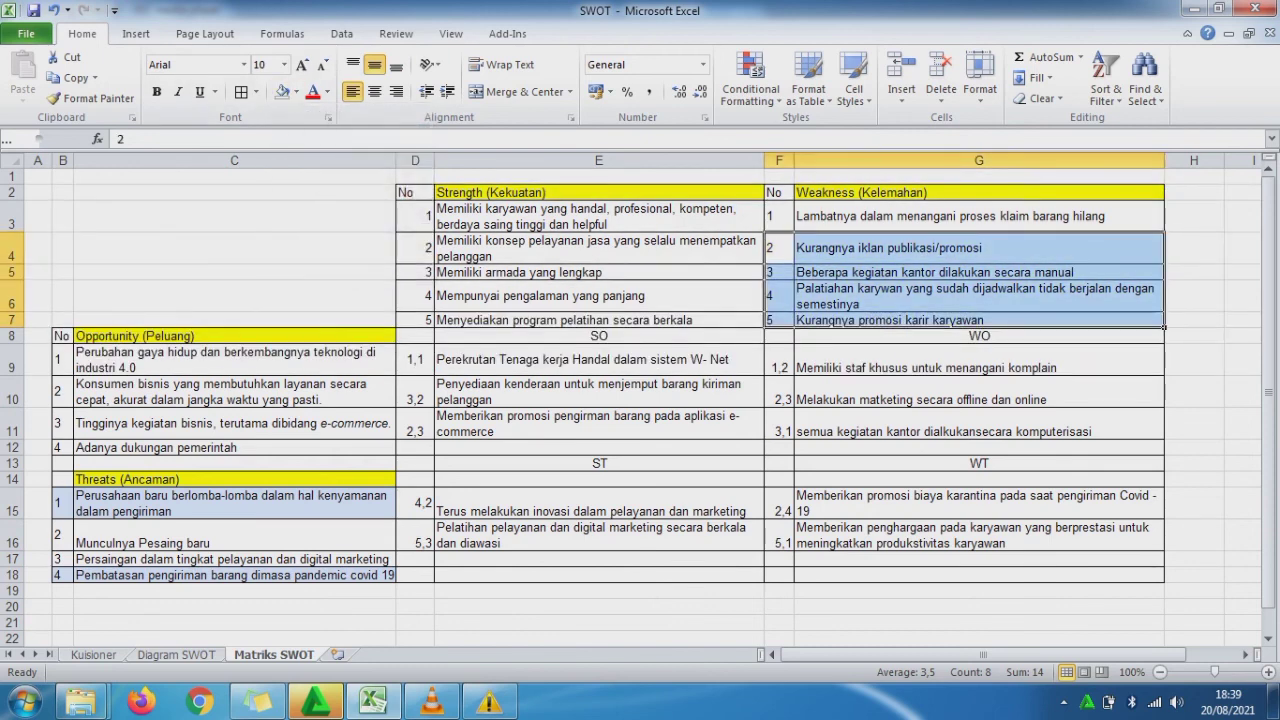
{"action": "left_click_drag", "start_coordinate": [60, 500], "coordinate": [394, 578]}
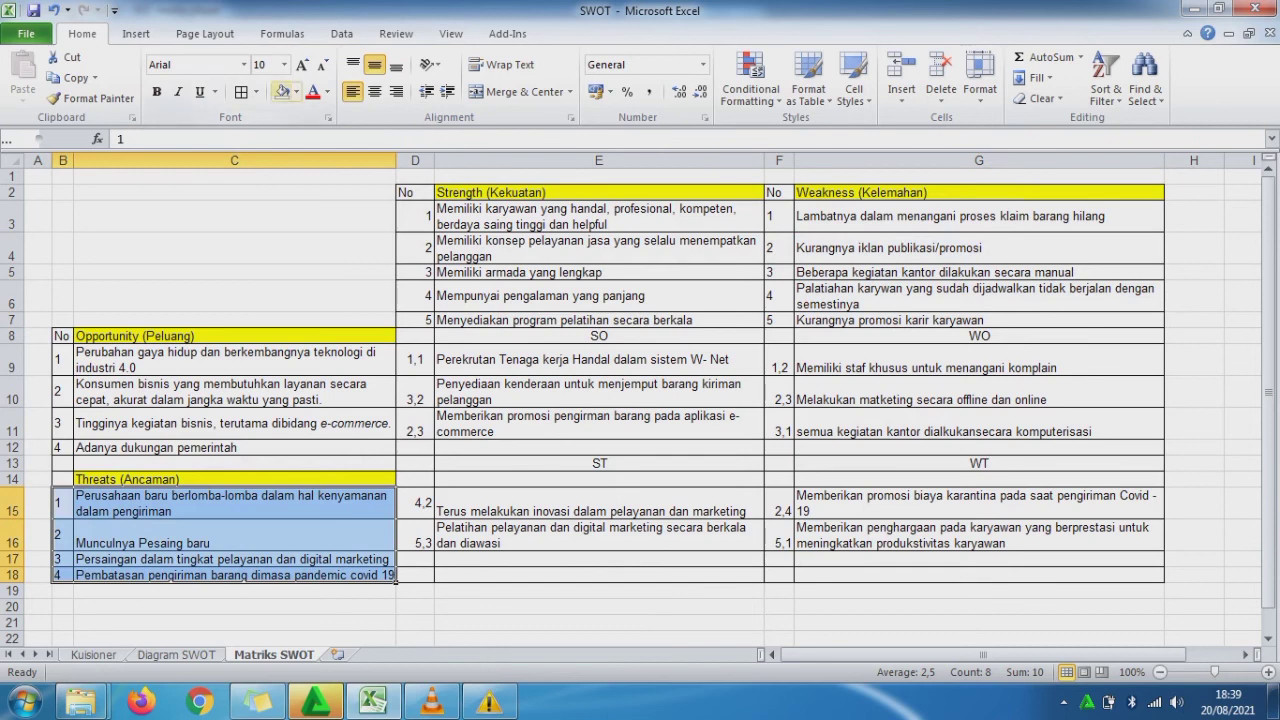
{"action": "left_click", "coordinate": [599, 360]}
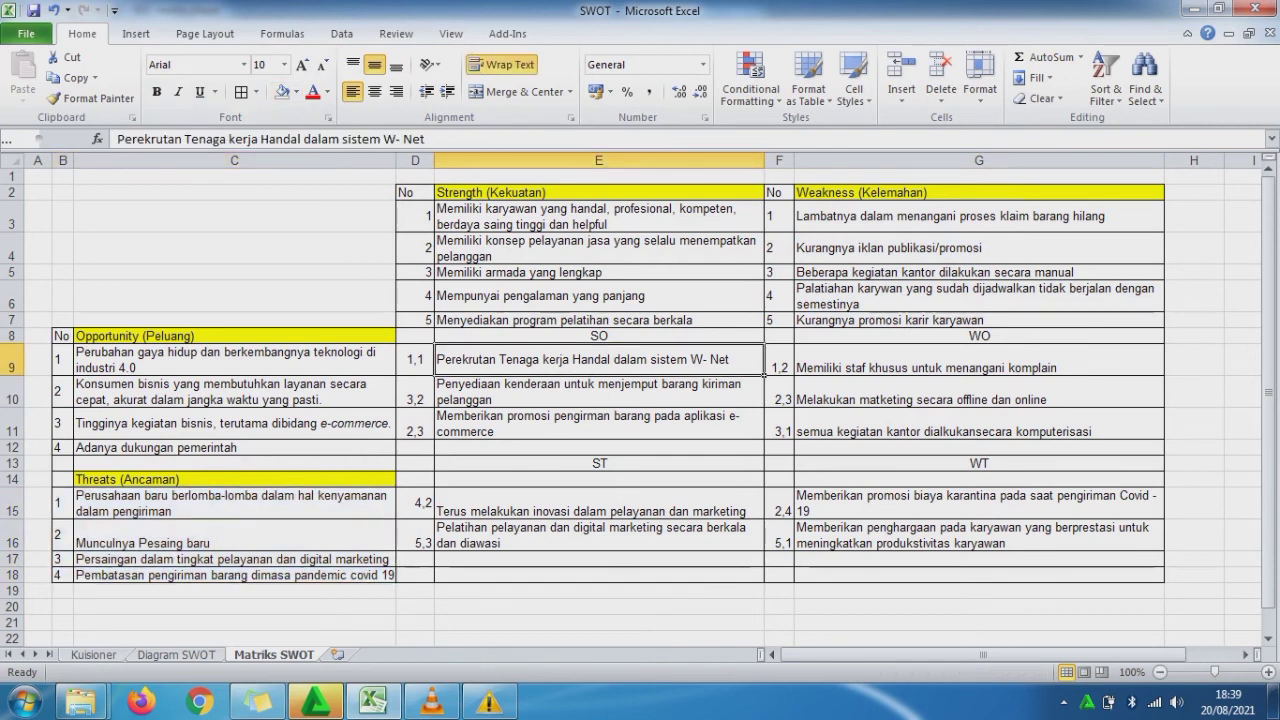
Step: Fill the strategy area D9:G18 with Blue, Accent 1, Lighter 40%
{"action": "left_click_drag", "start_coordinate": [415, 360], "coordinate": [1150, 578]}
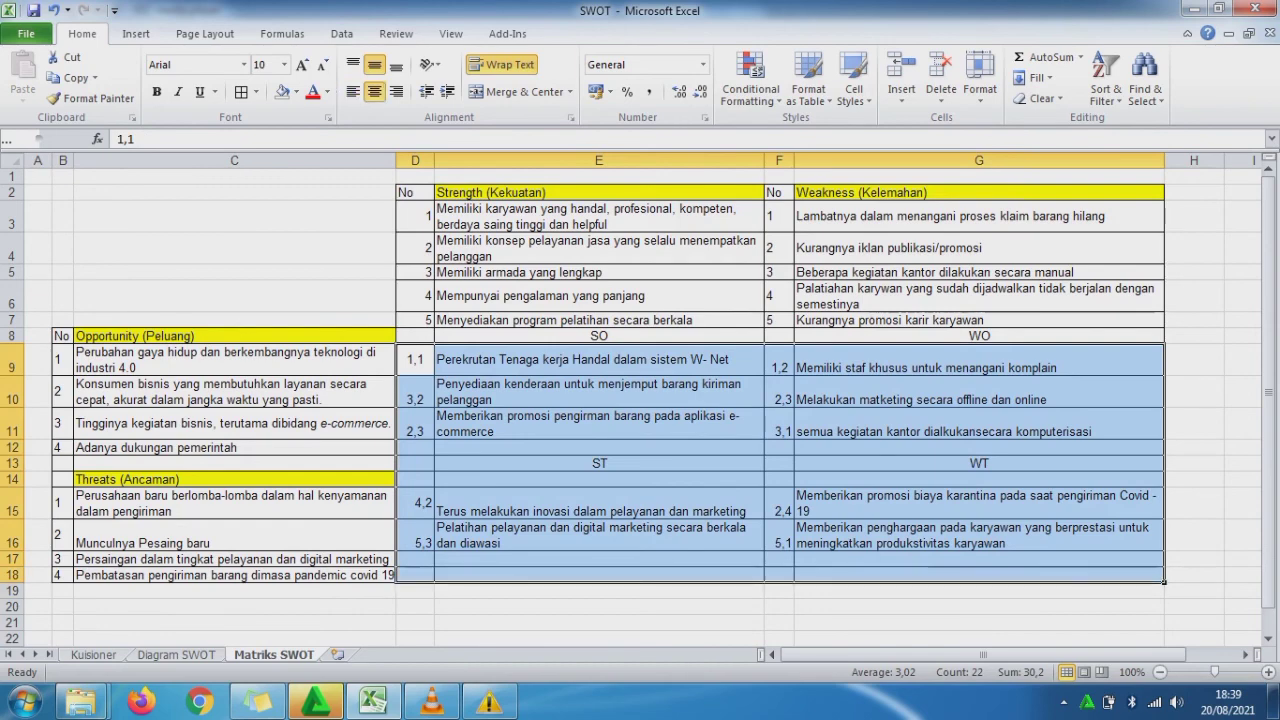
{"action": "left_click", "coordinate": [296, 92]}
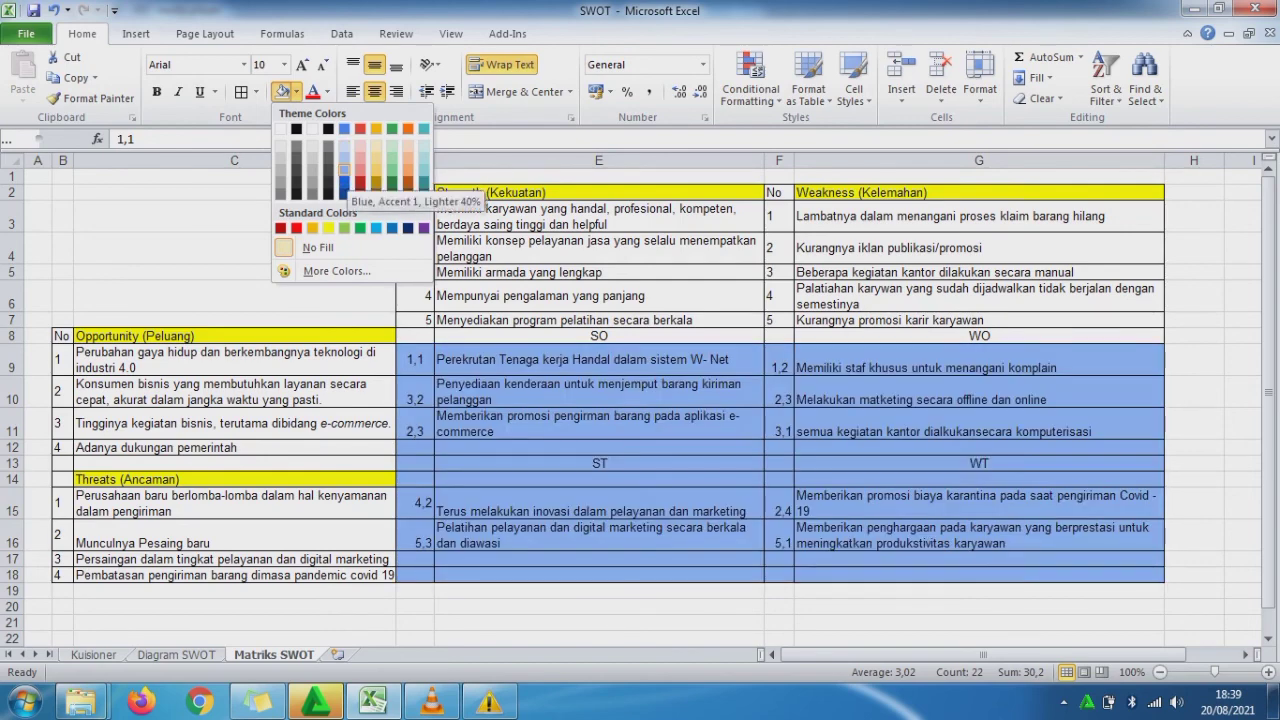
{"action": "left_click", "coordinate": [344, 183]}
{"action": "left_click", "coordinate": [234, 248]}
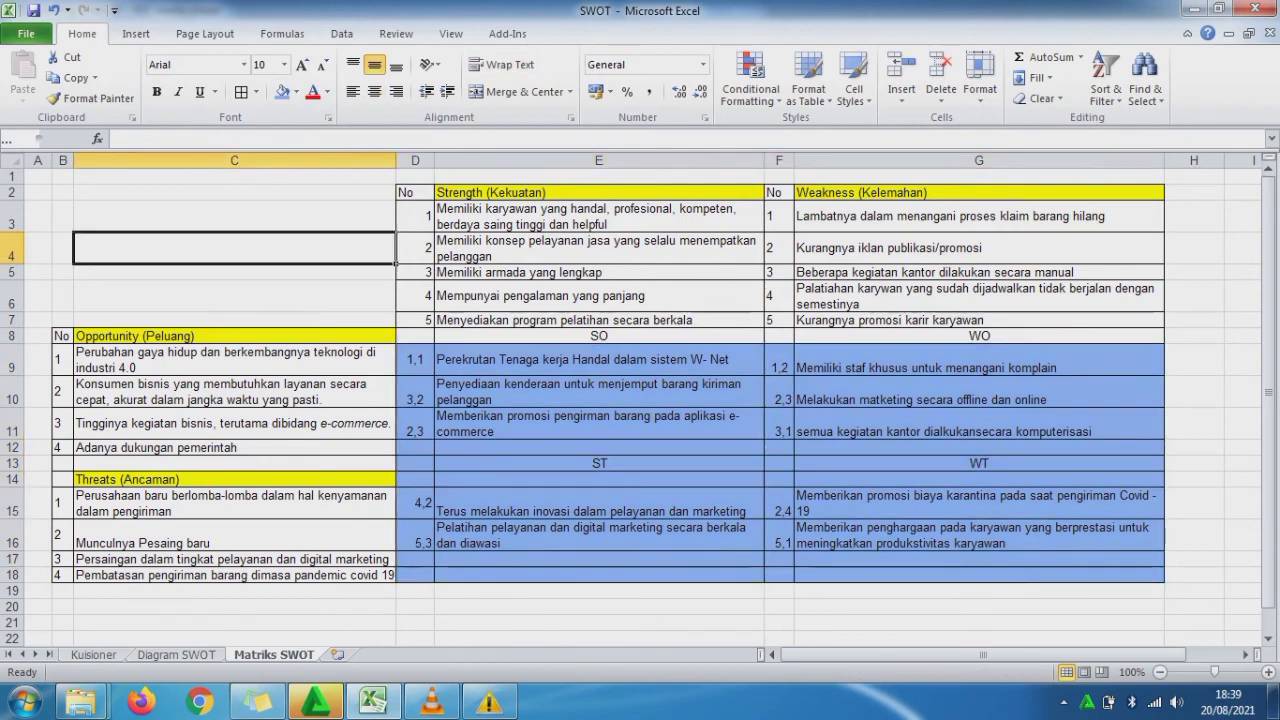
{"action": "left_click", "coordinate": [1268, 355]}
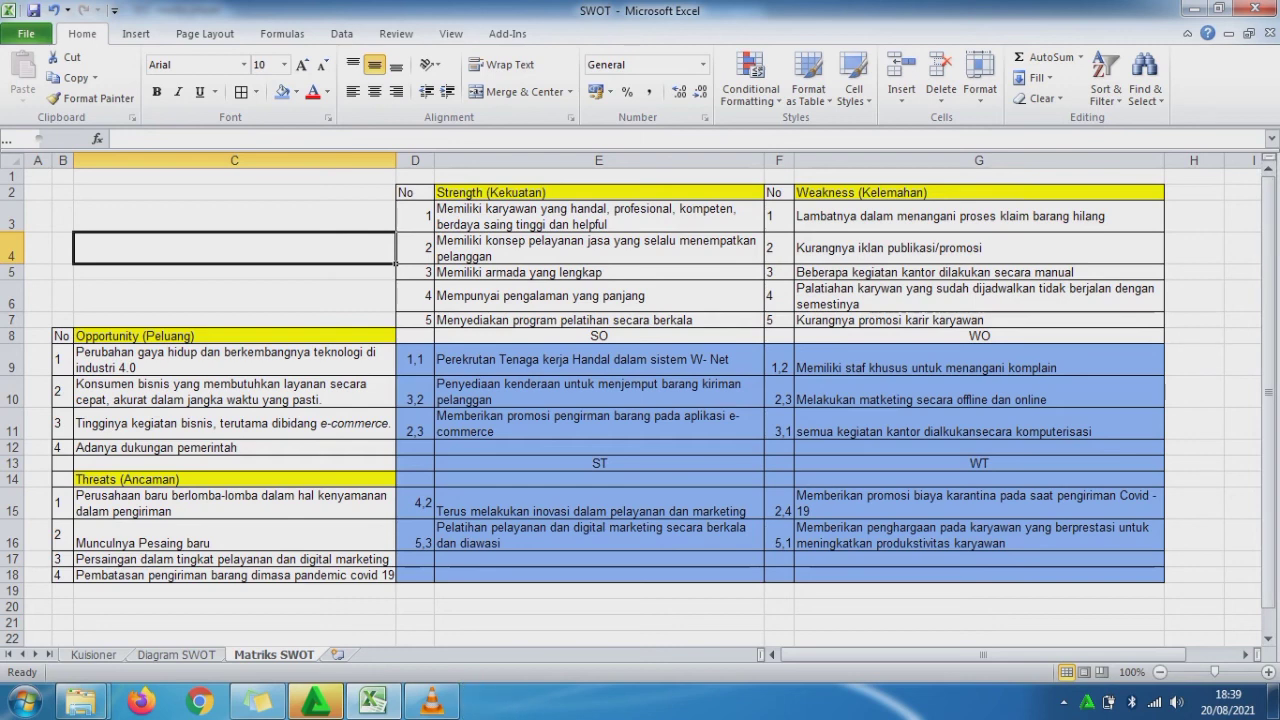
{"action": "left_click", "coordinate": [979, 607]}
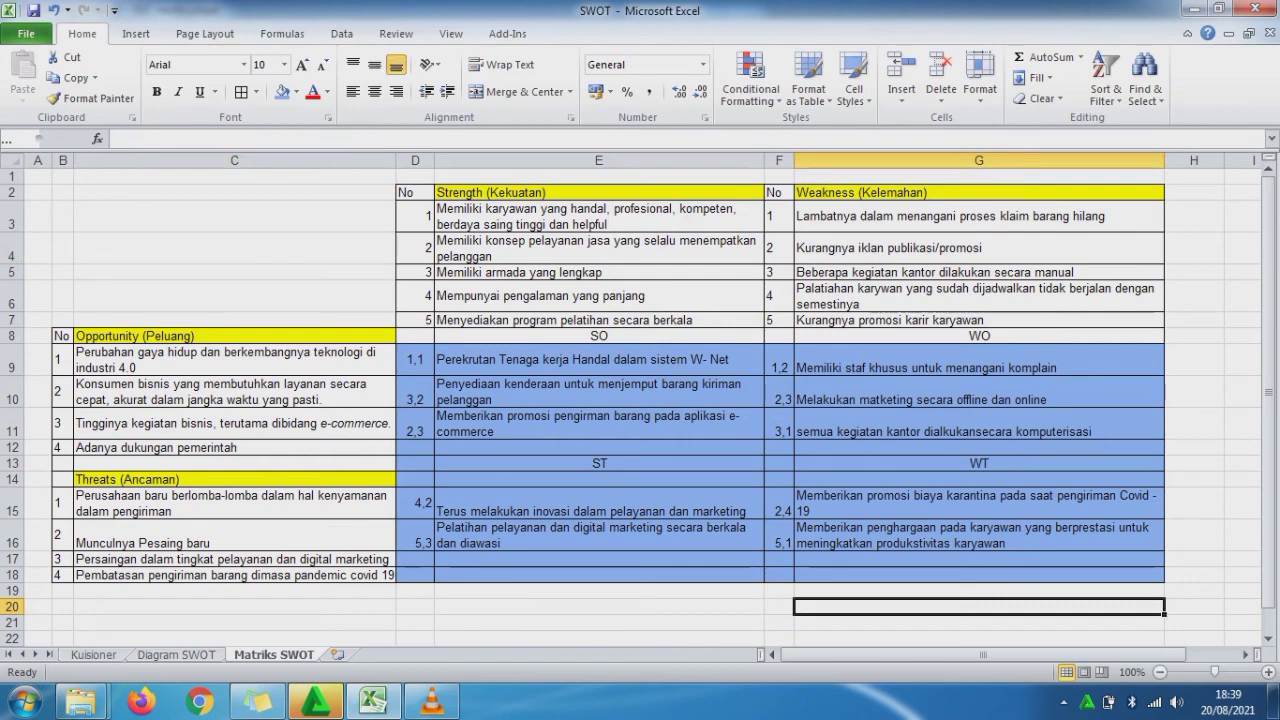